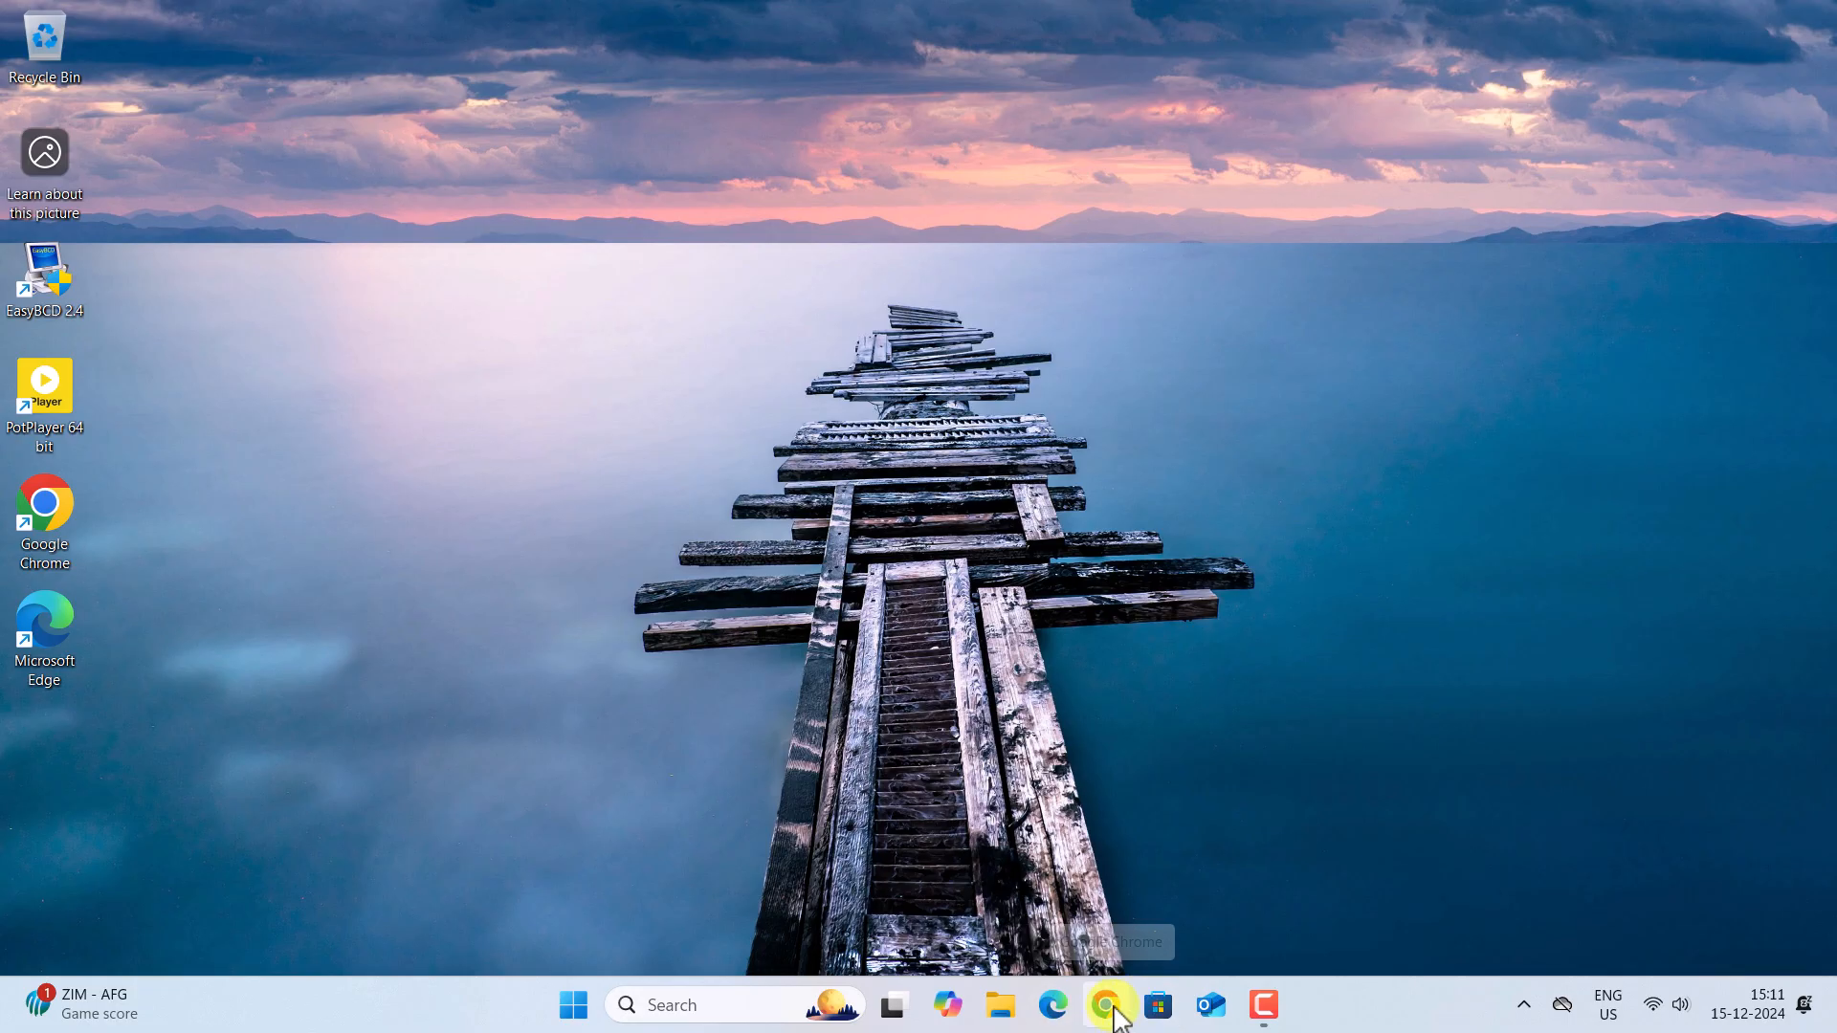
Step: Open Chrome, search Google for "wsa builds" and open the MustardChef/WSABuilds repository on GitHub
left_click(1107, 1007)
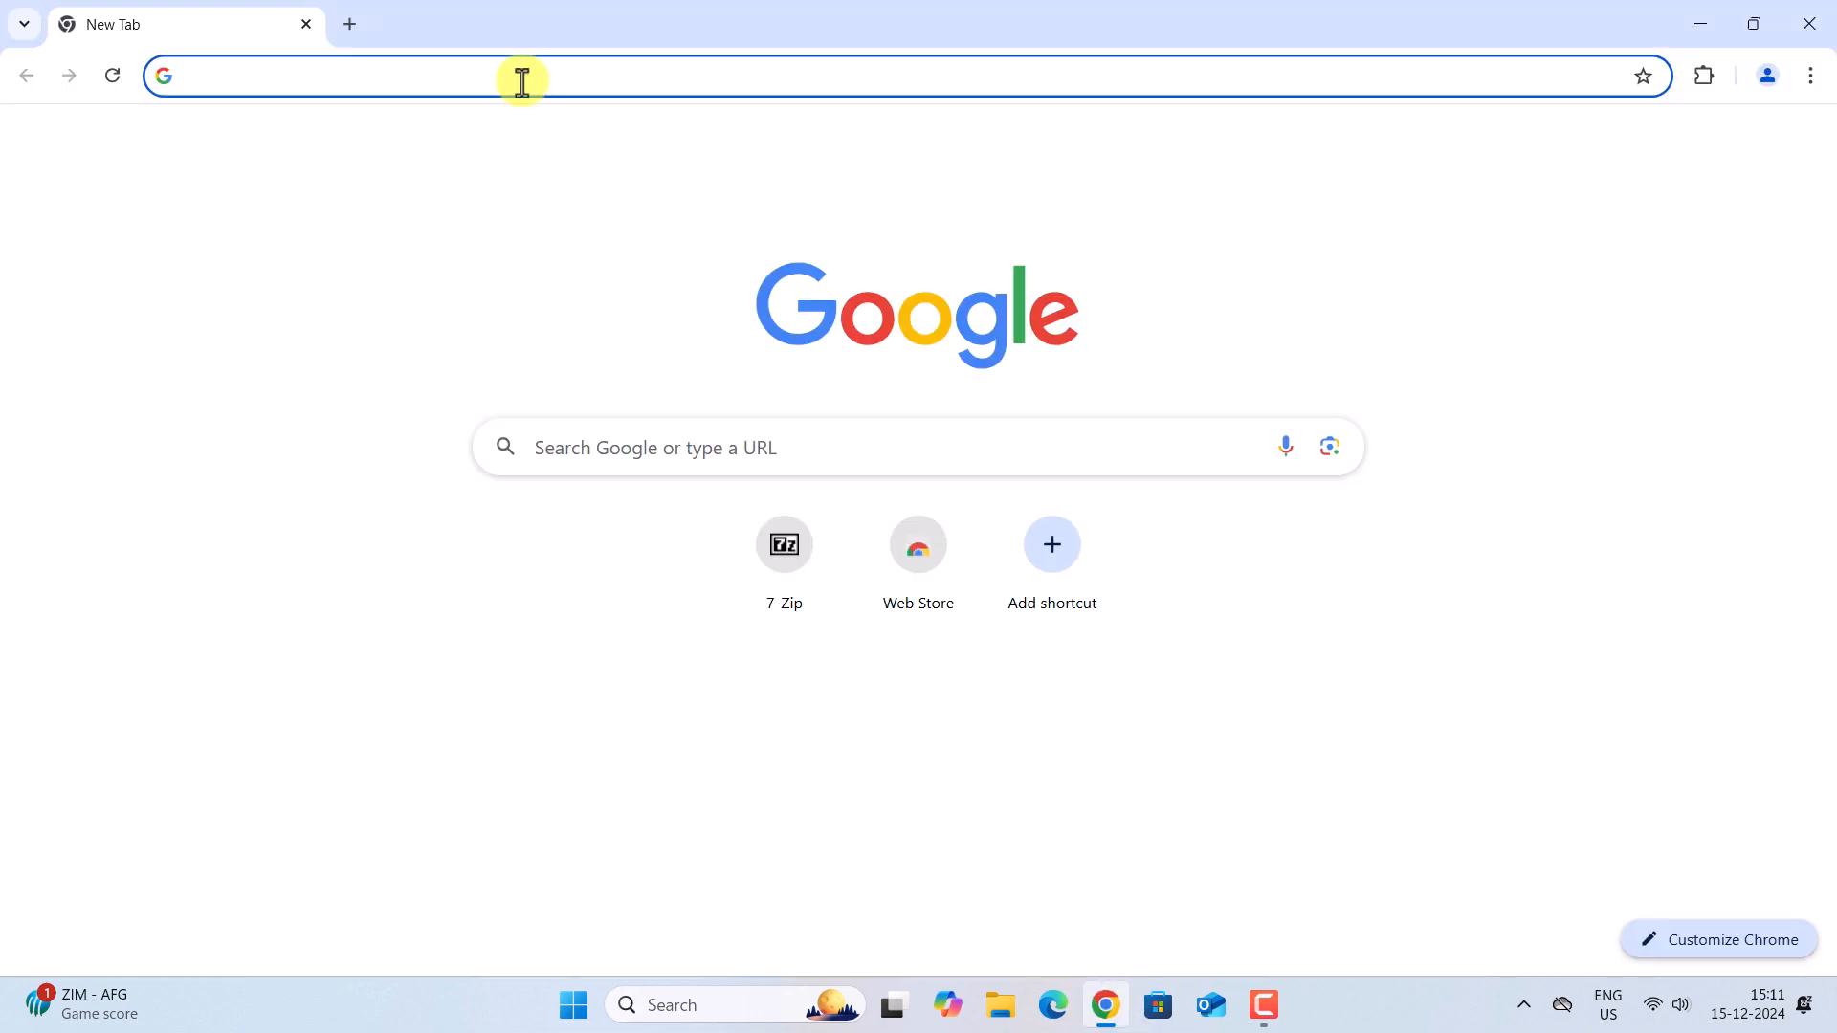
left_click(521, 81)
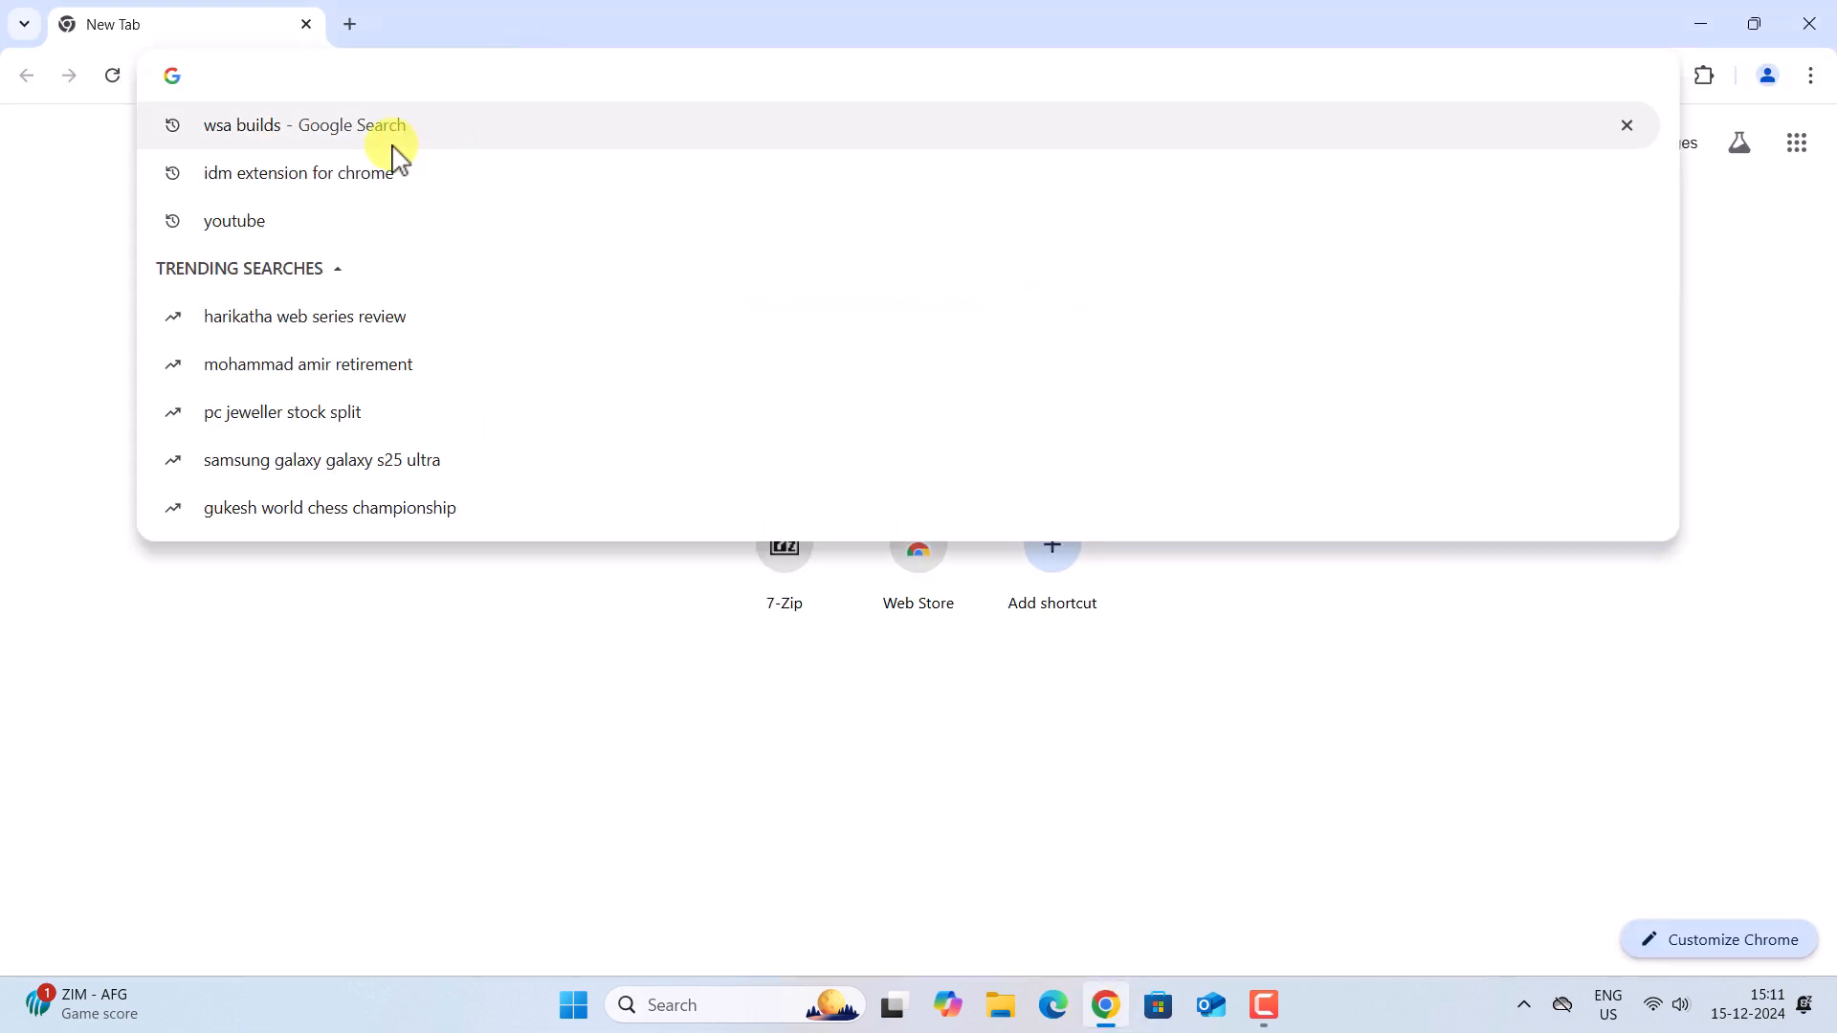
left_click(205, 141)
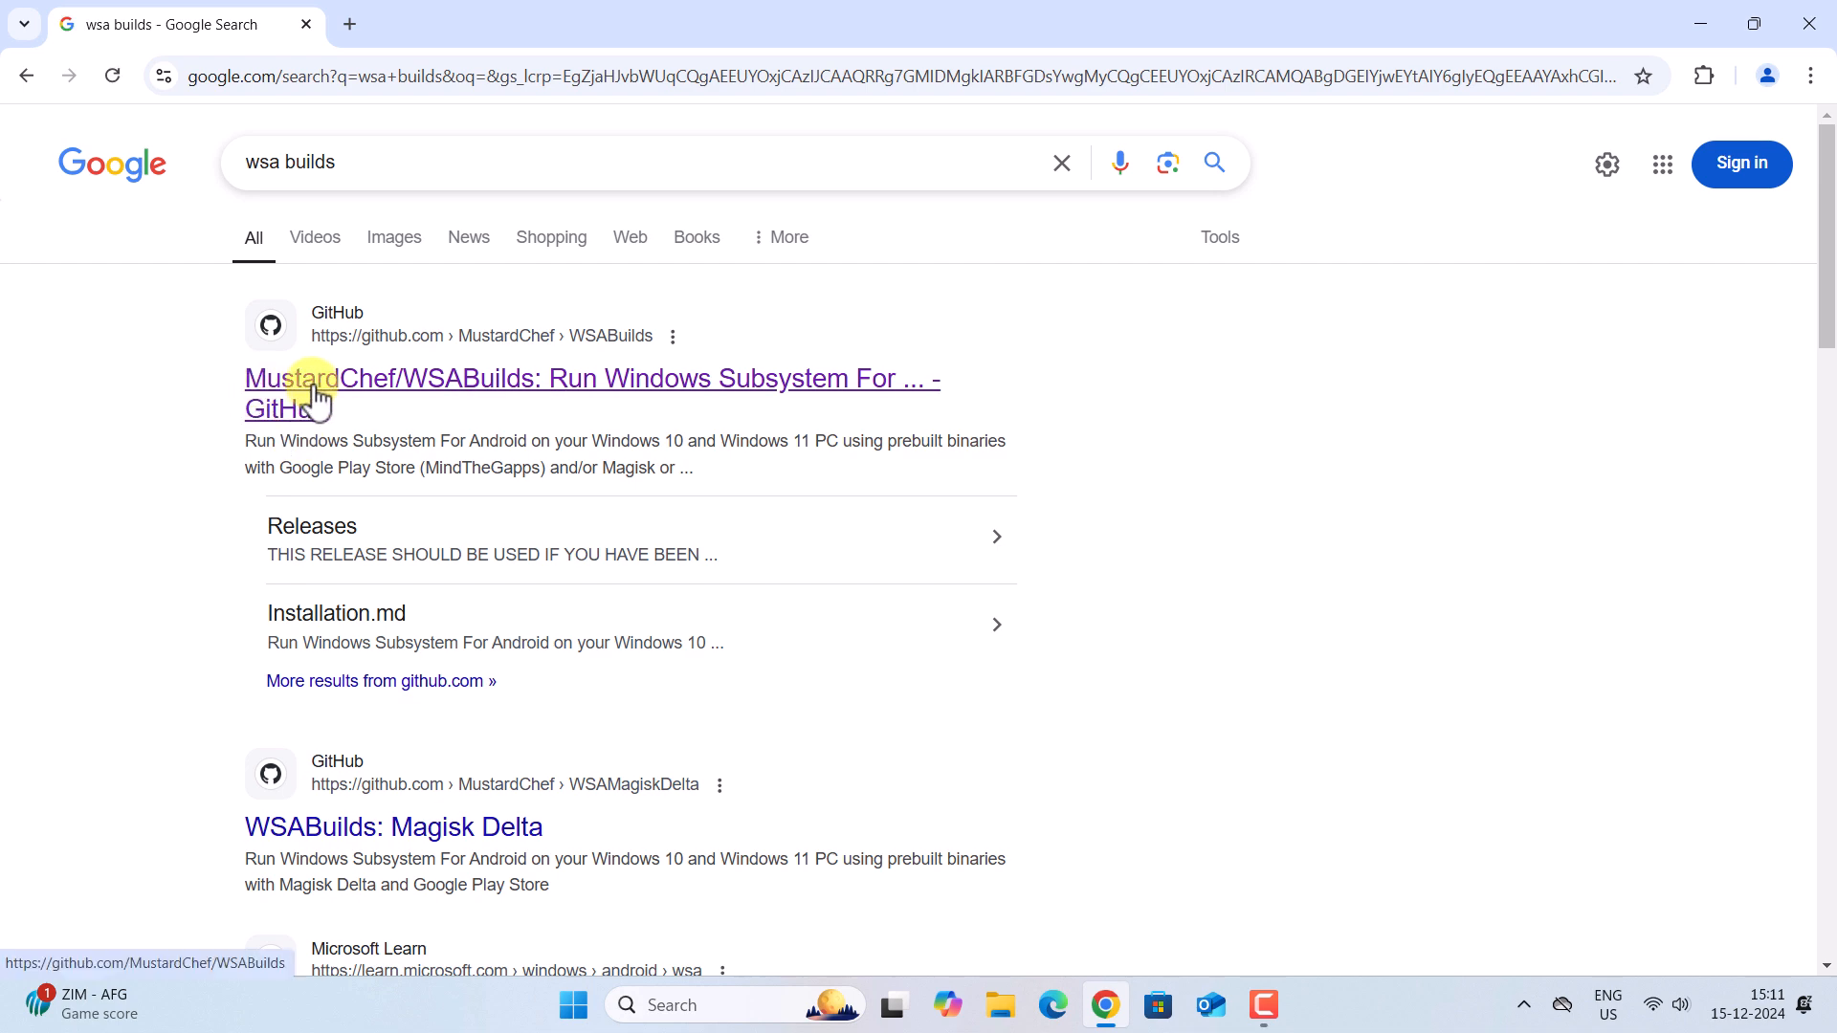
left_click(418, 392)
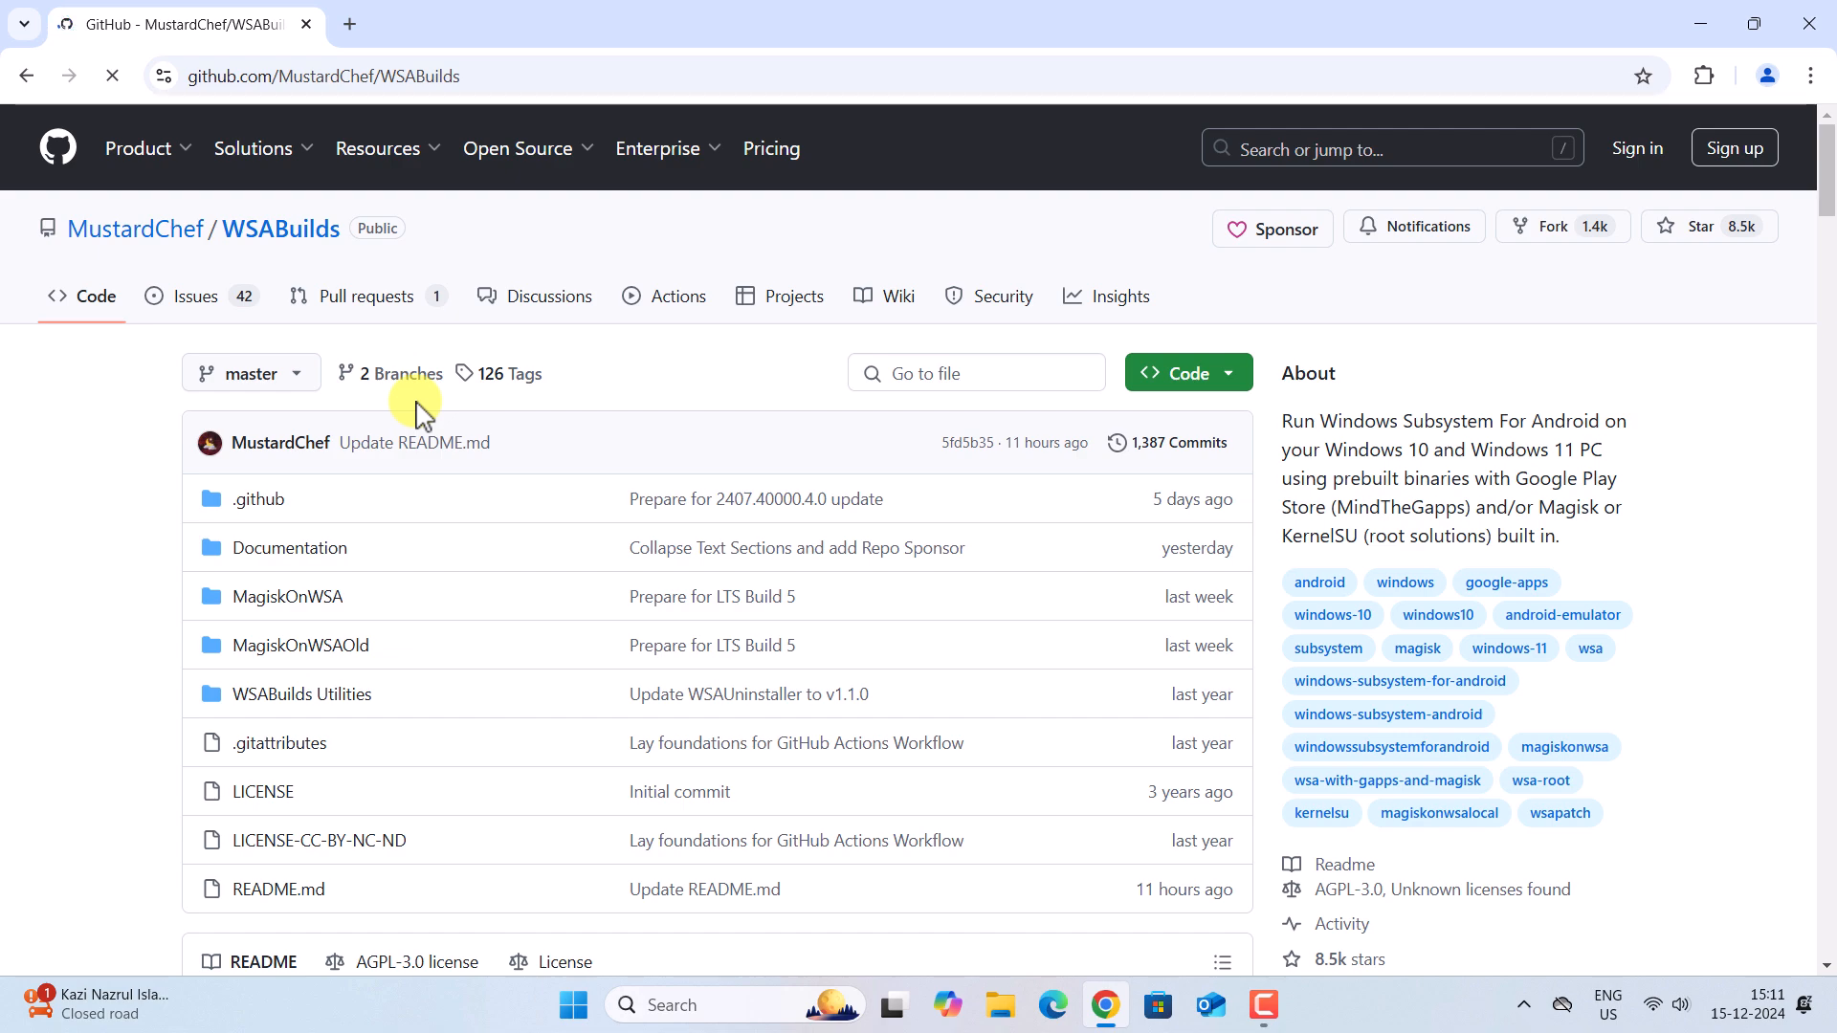
Step: Open the release page of the latest stable Windows 11 x64 build from the README and review its build variants
scroll(413, 444, "down", 20)
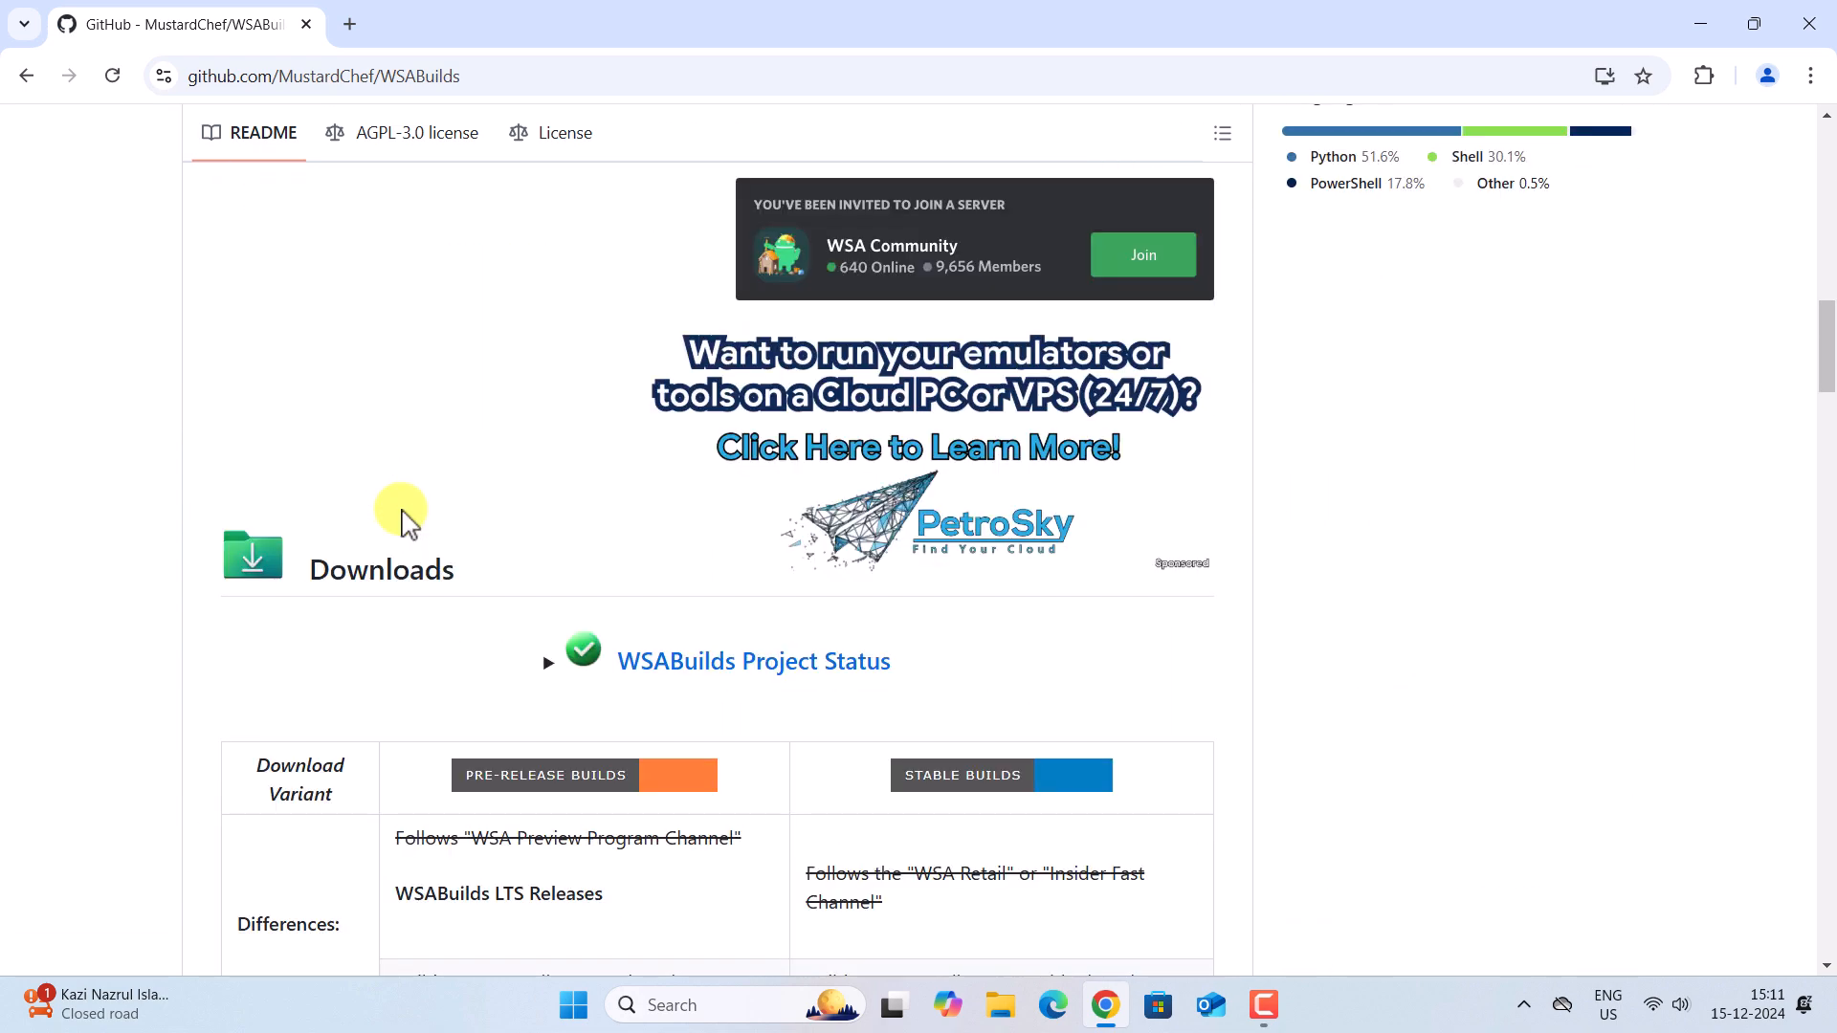
scroll(402, 521, "down", 5)
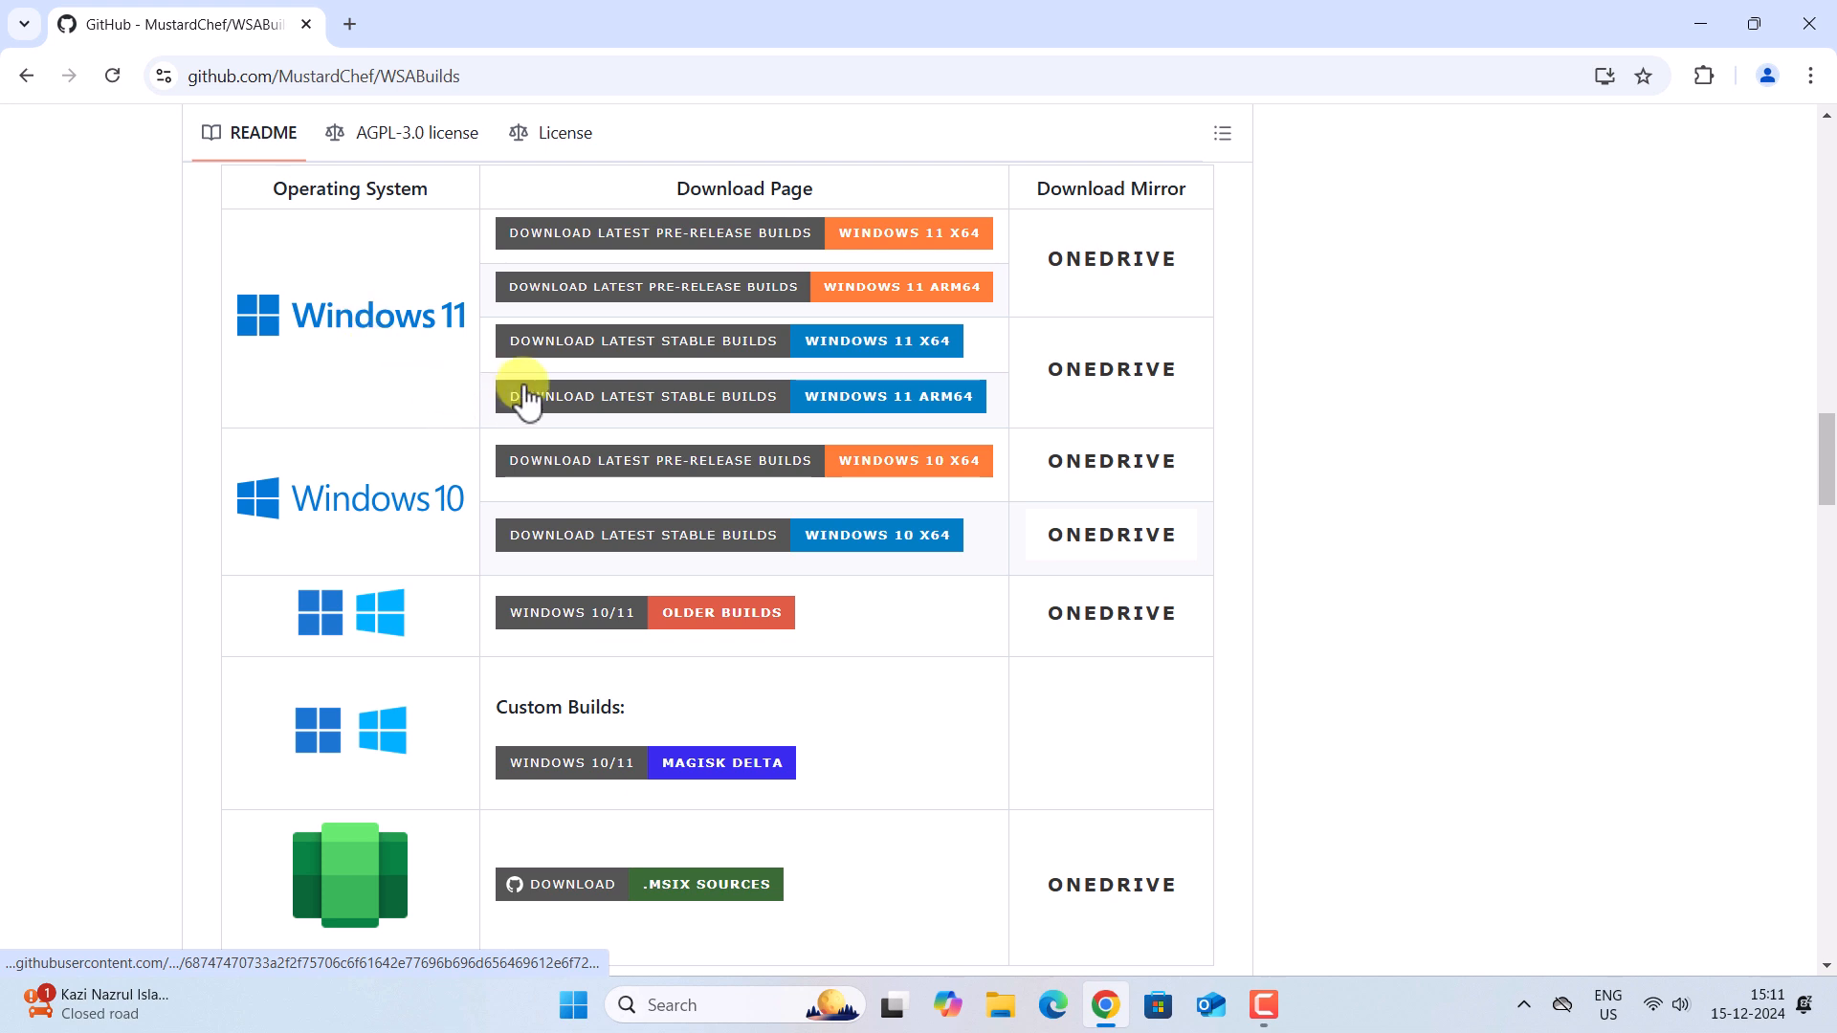
left_click(907, 359)
scroll(380, 847, "down", 10)
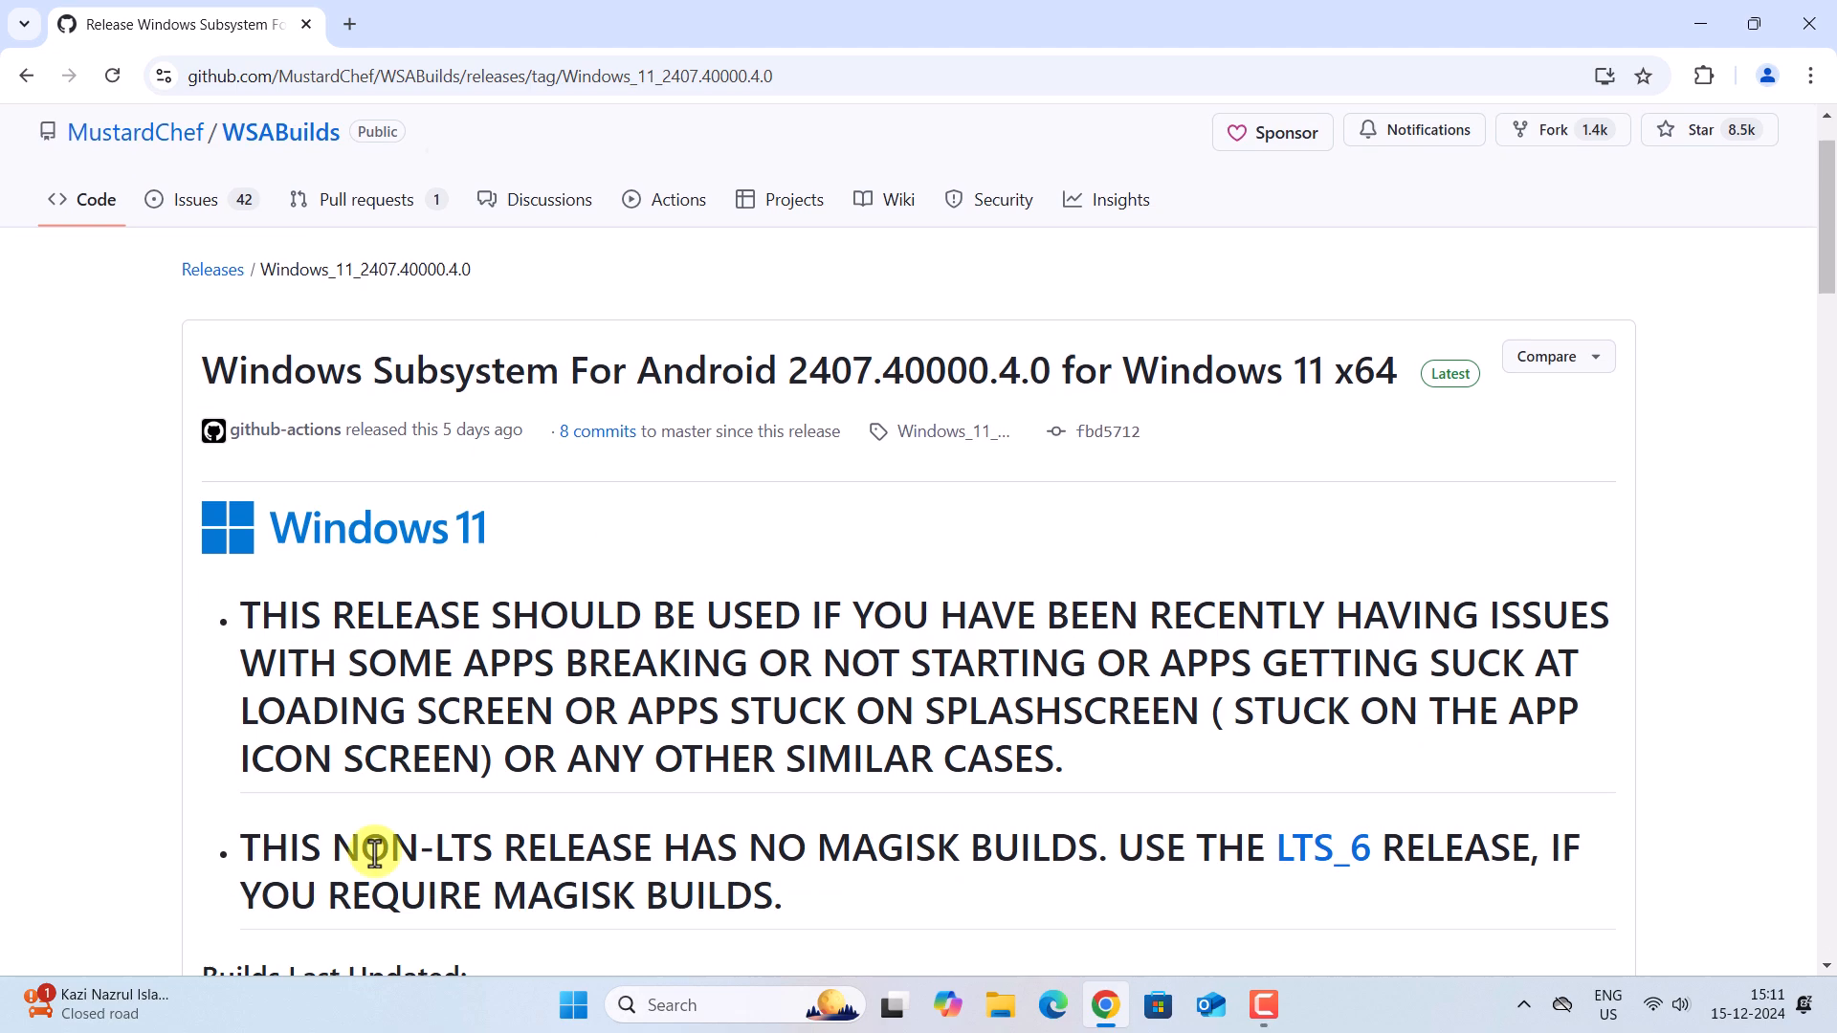
scroll(381, 852, "down", 15)
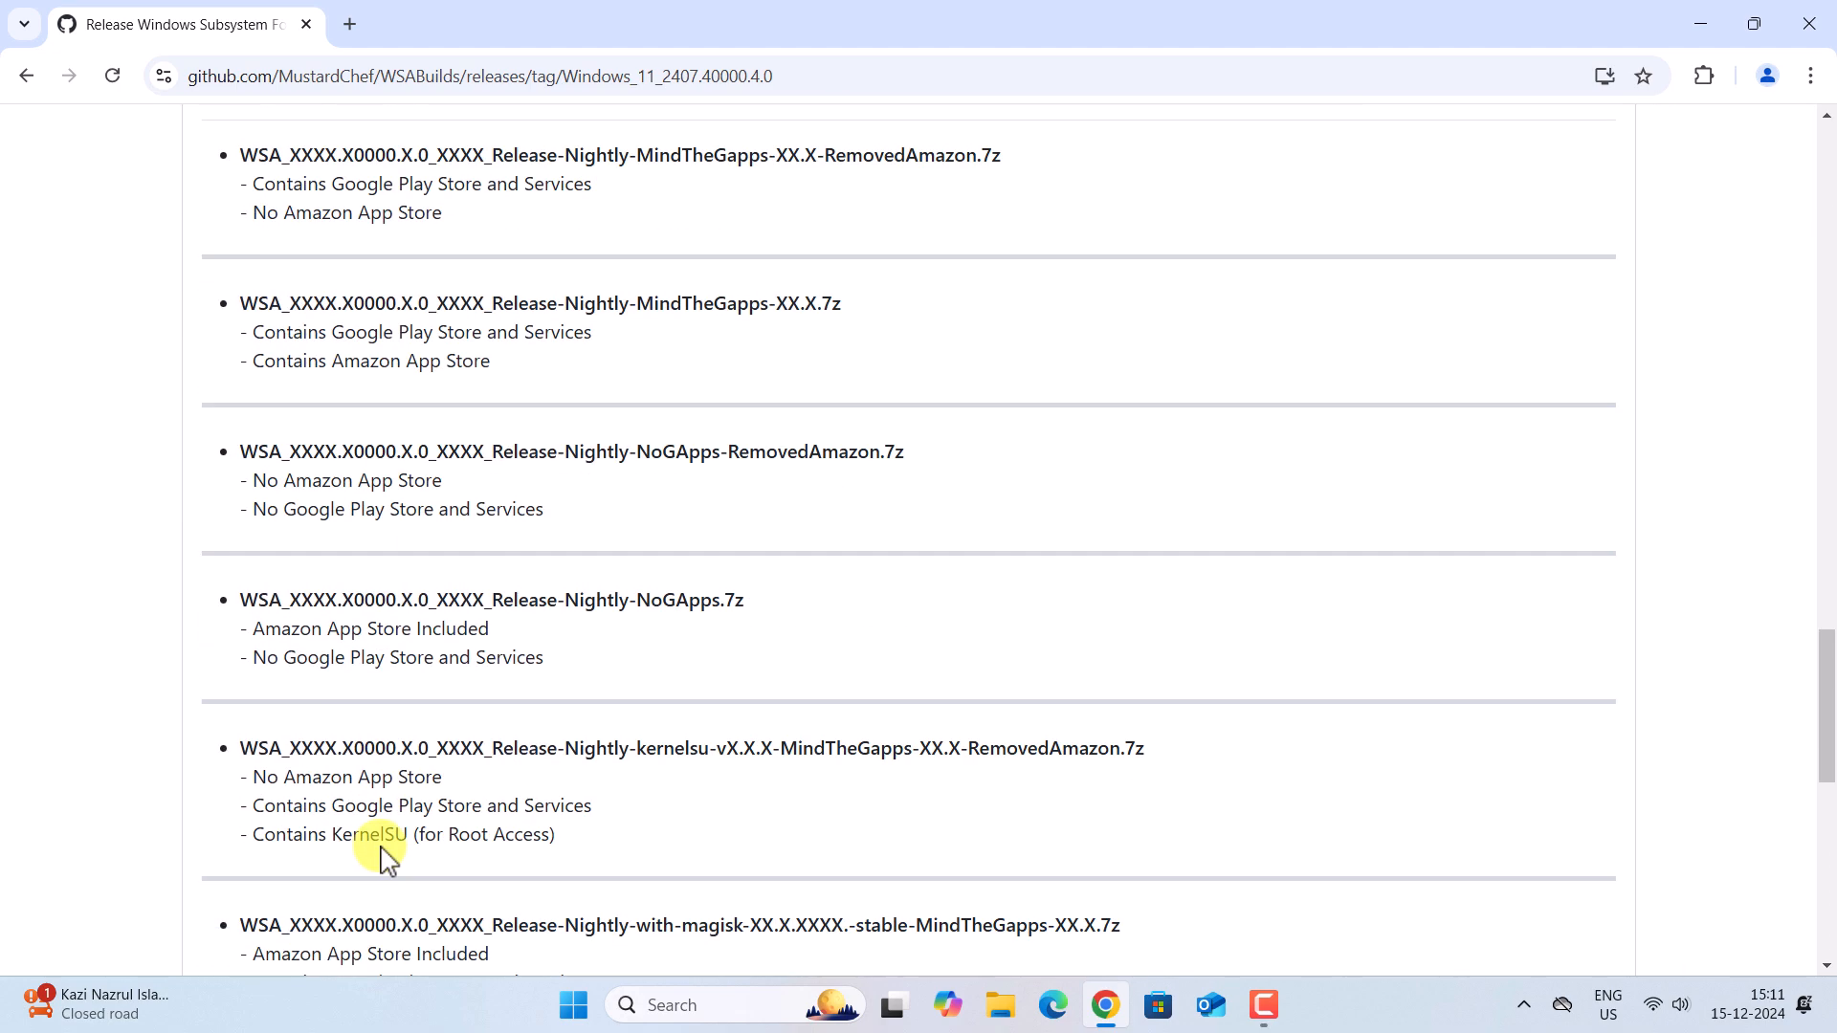
Step: Check the PC's system type in the properties of This PC, then close the Settings window
left_click(1705, 25)
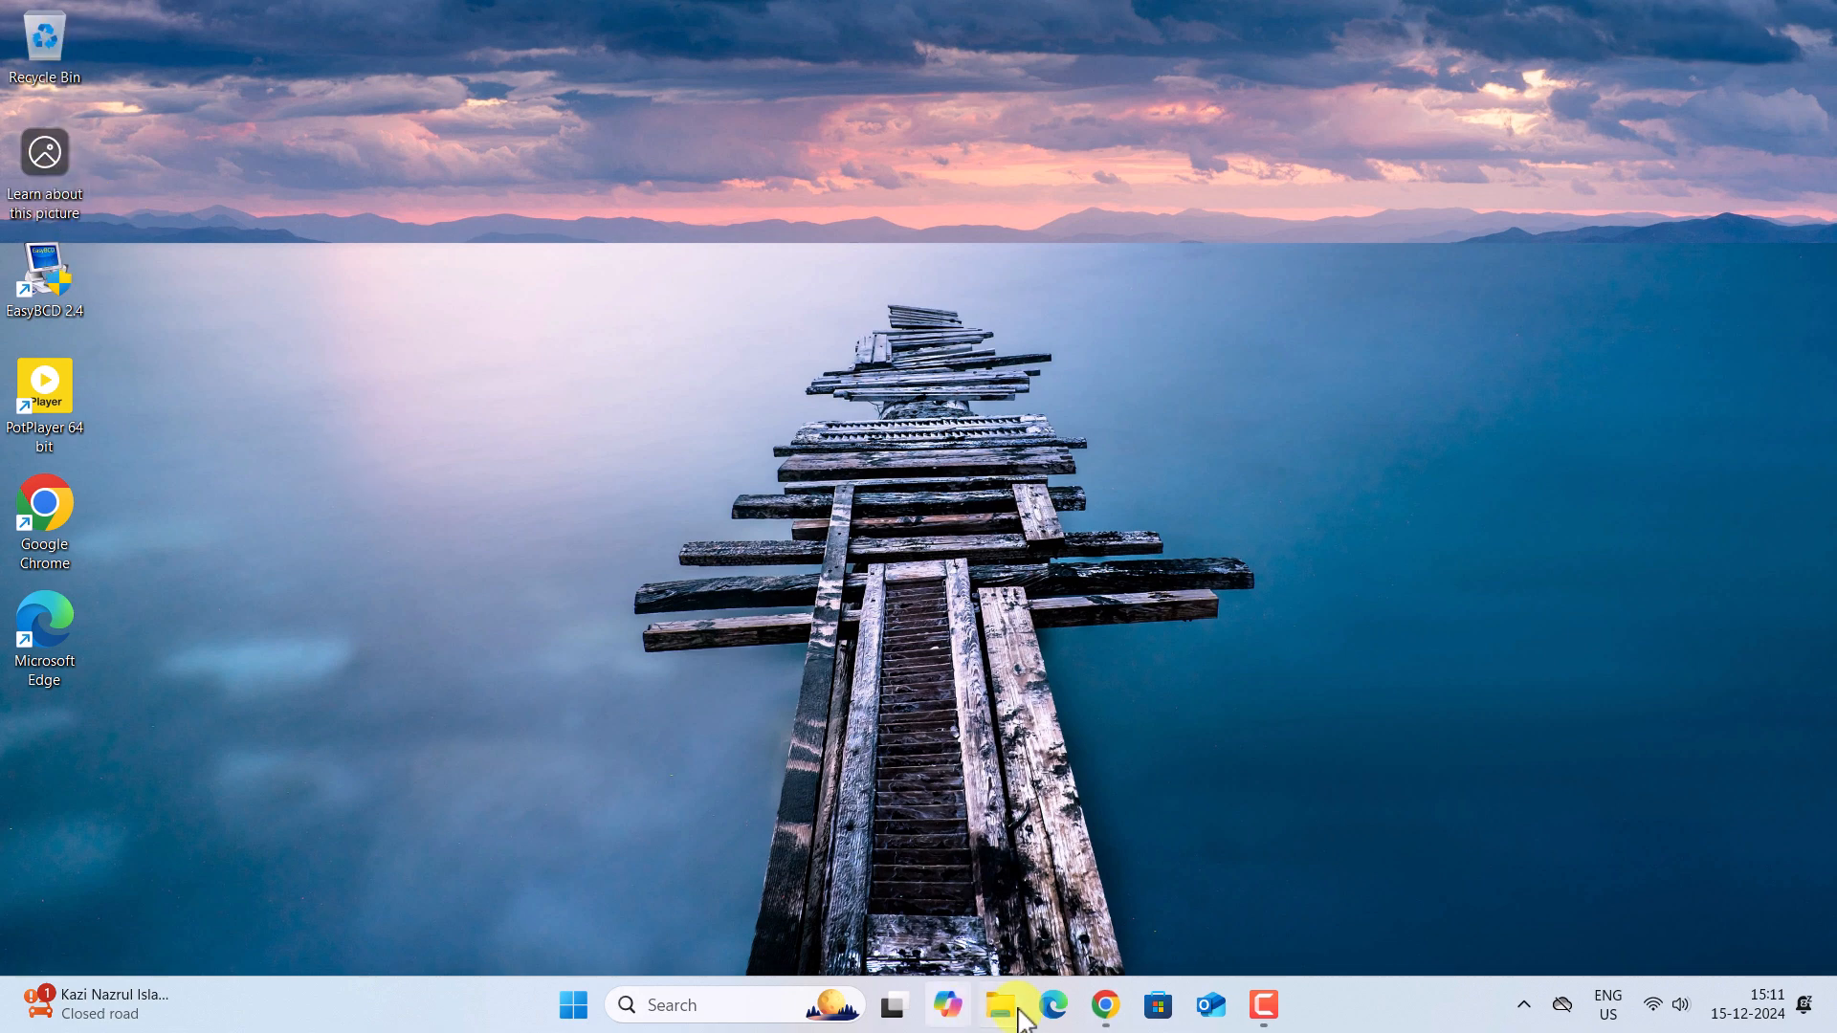
left_click(1005, 976)
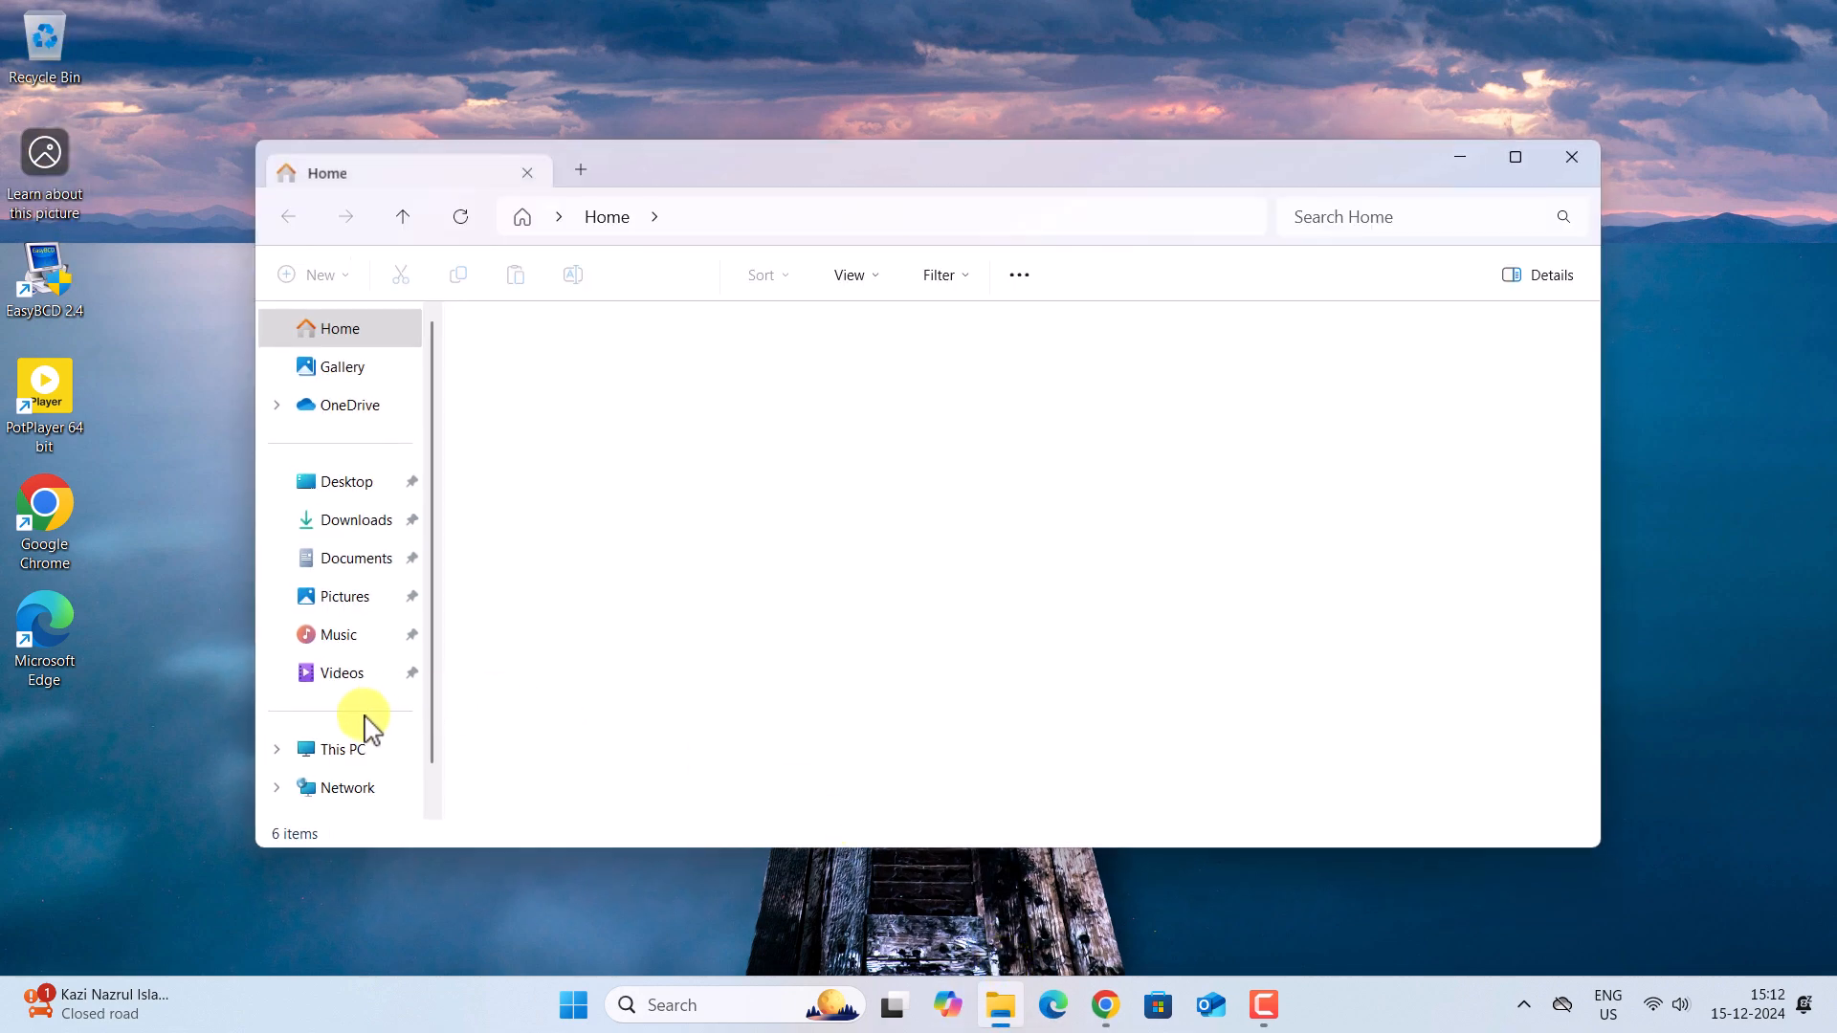
left_click(337, 753)
right_click(857, 664)
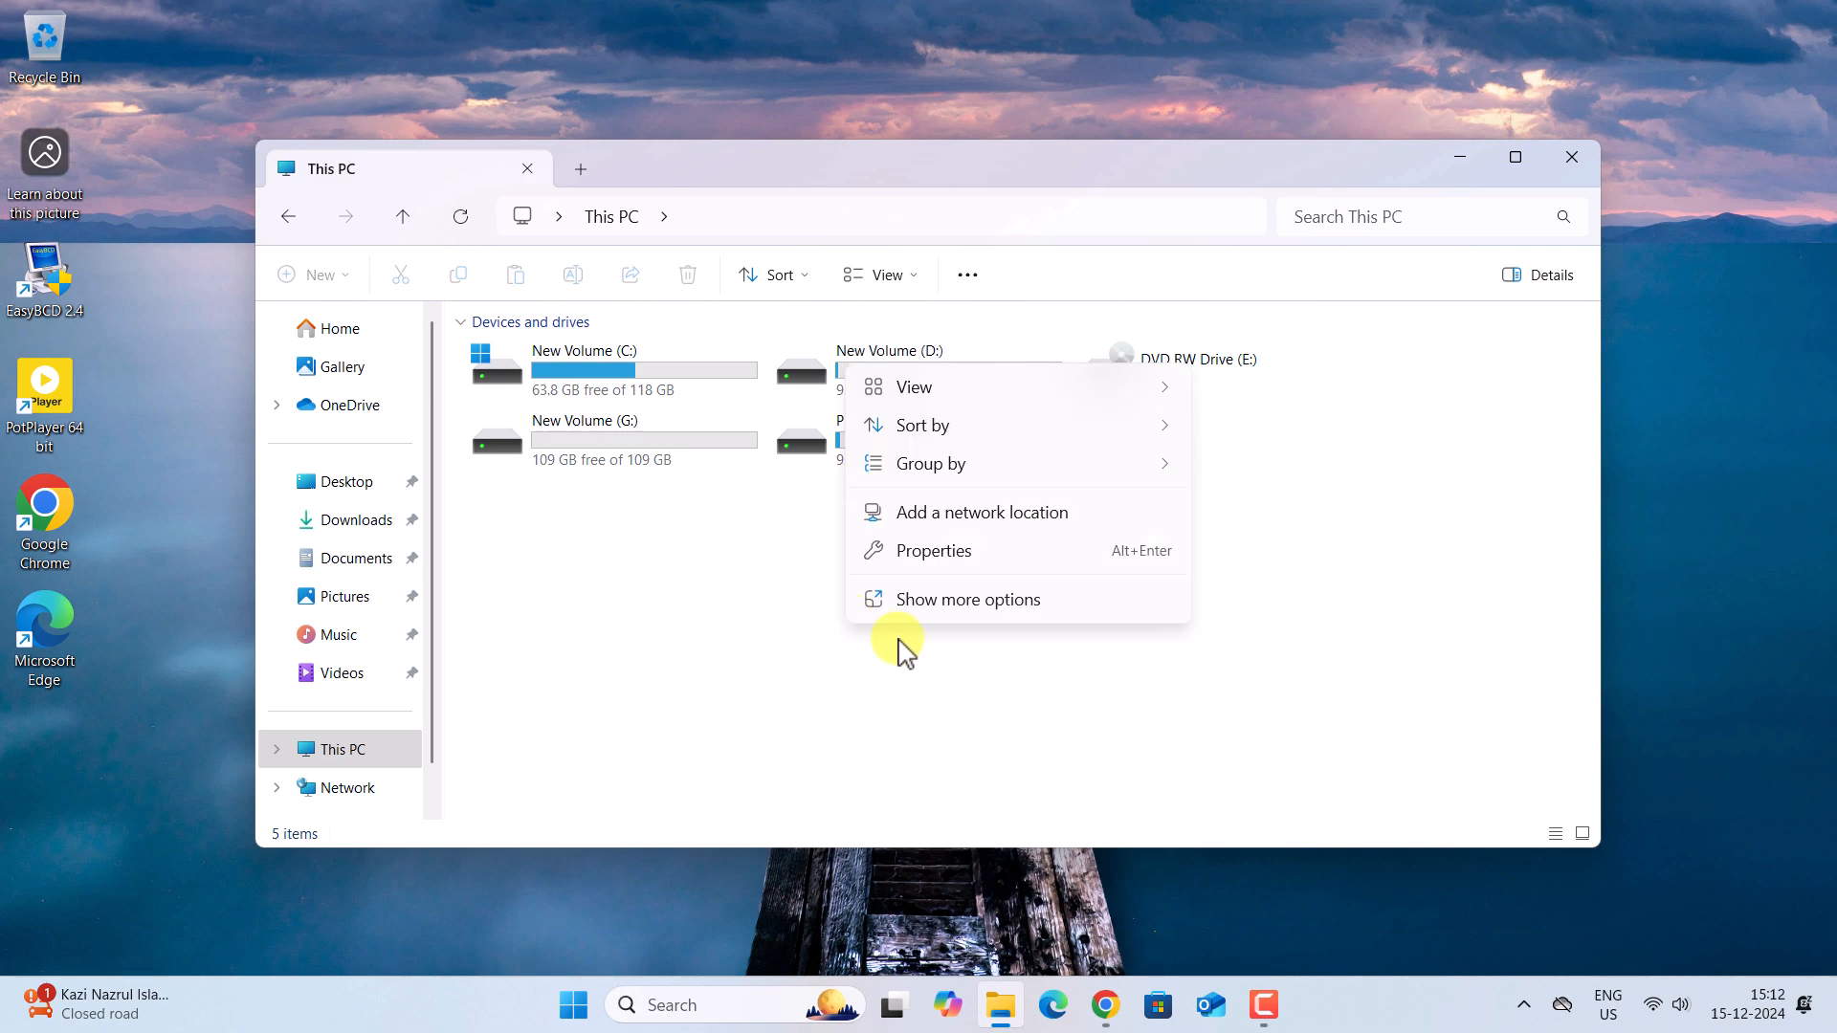
left_click(935, 553)
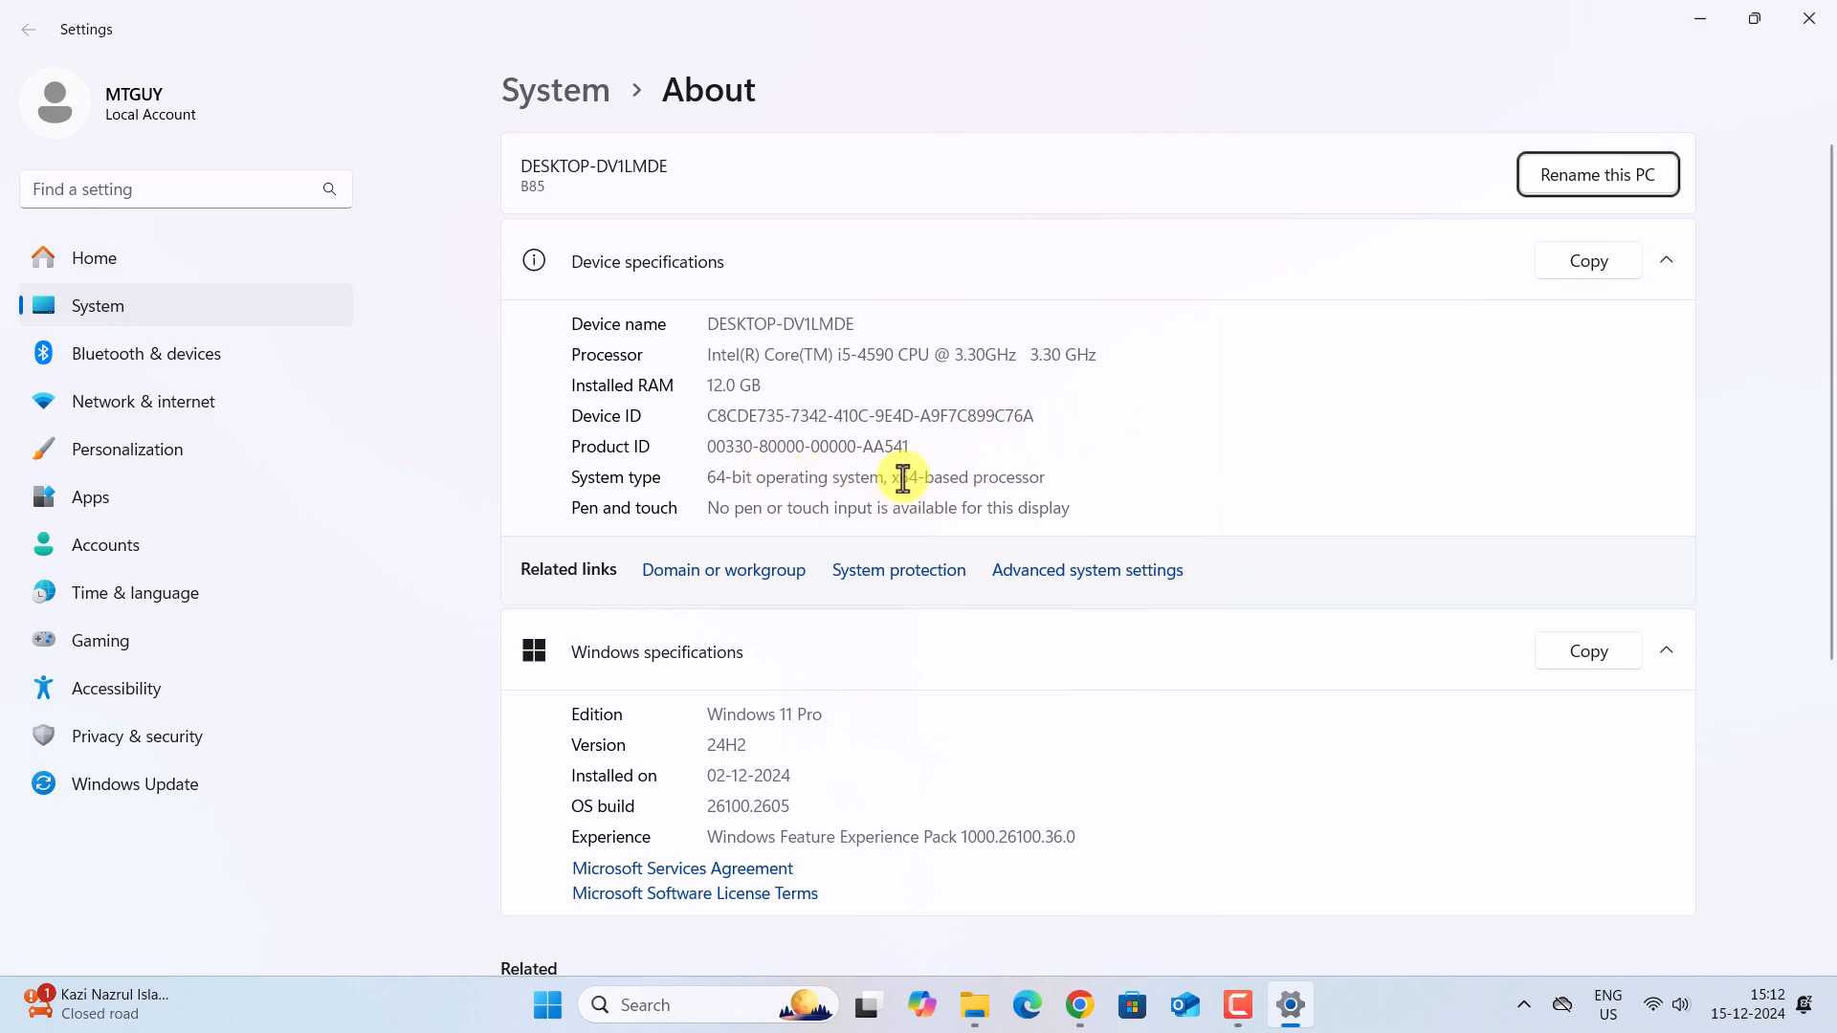
left_click(1806, 29)
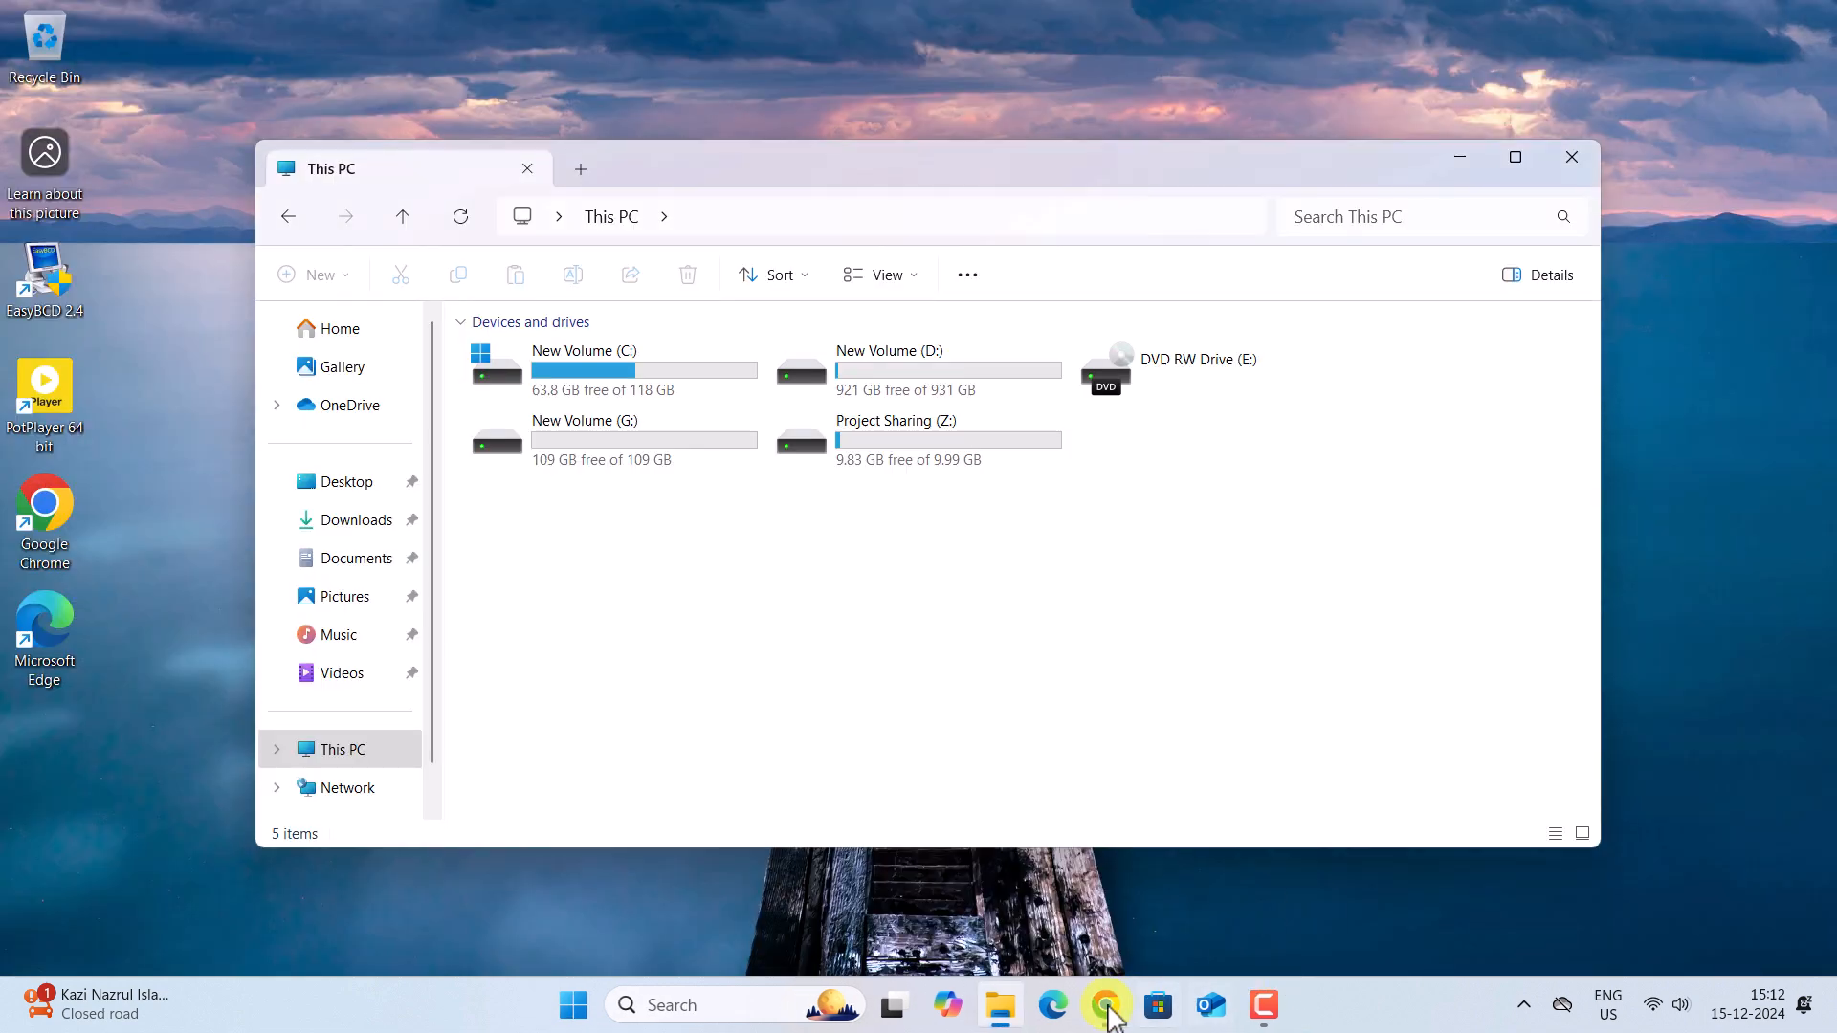
Step: Return to Chrome and download the release asset WSA_2407.40000.4.0_x64_Release-Nightly-MindTheGapps-13.0-RemovedAmazon.7z
left_click(1110, 1000)
scroll(631, 651, "down", 10)
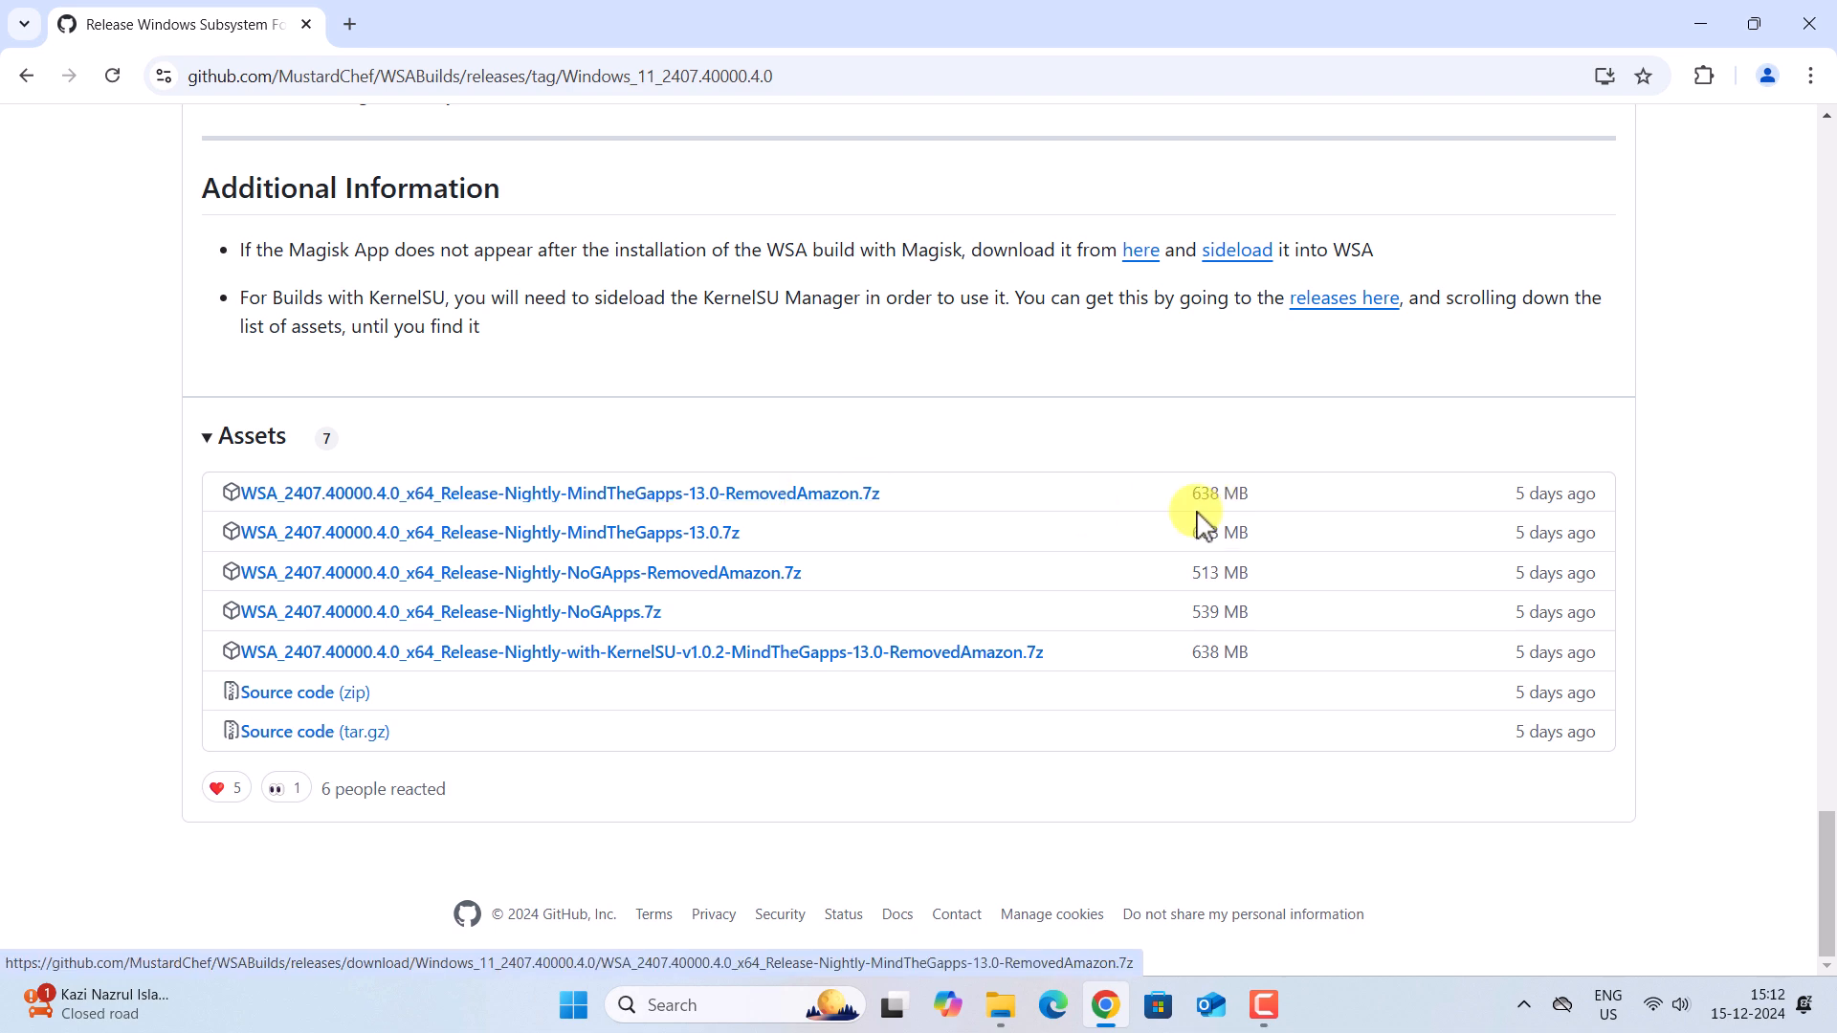
left_click(815, 496)
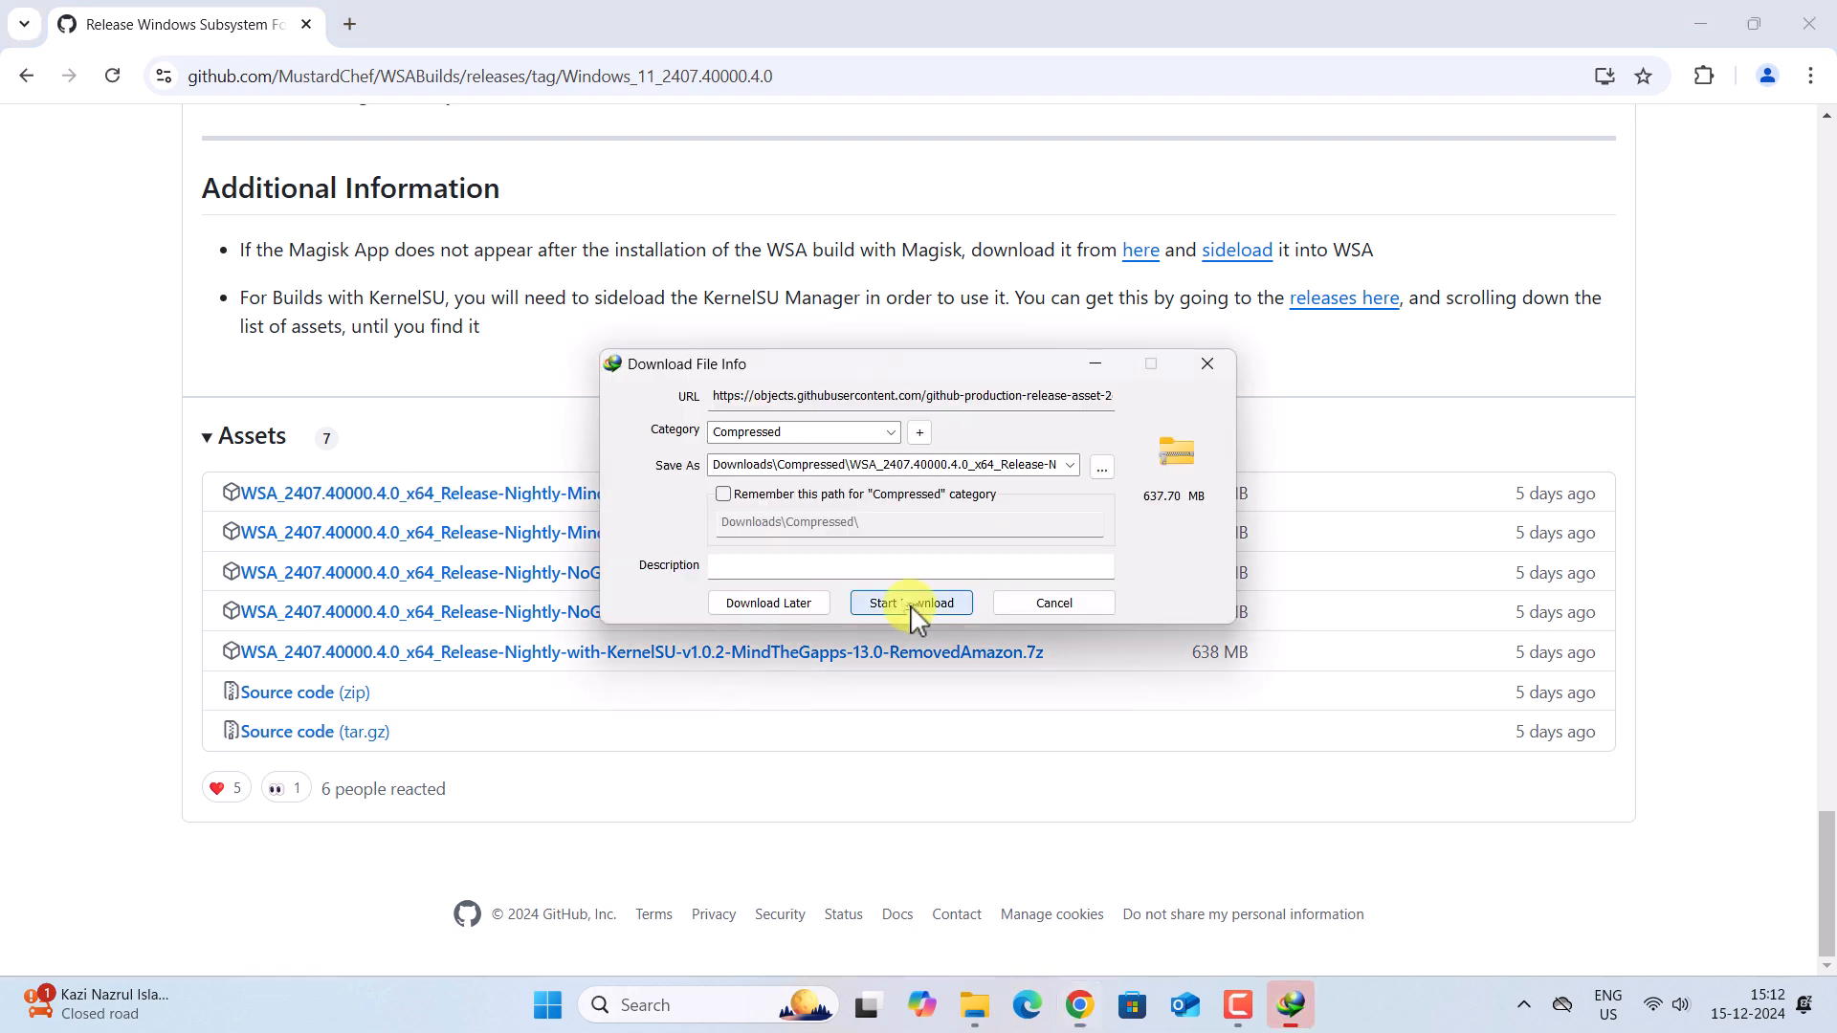
left_click(910, 603)
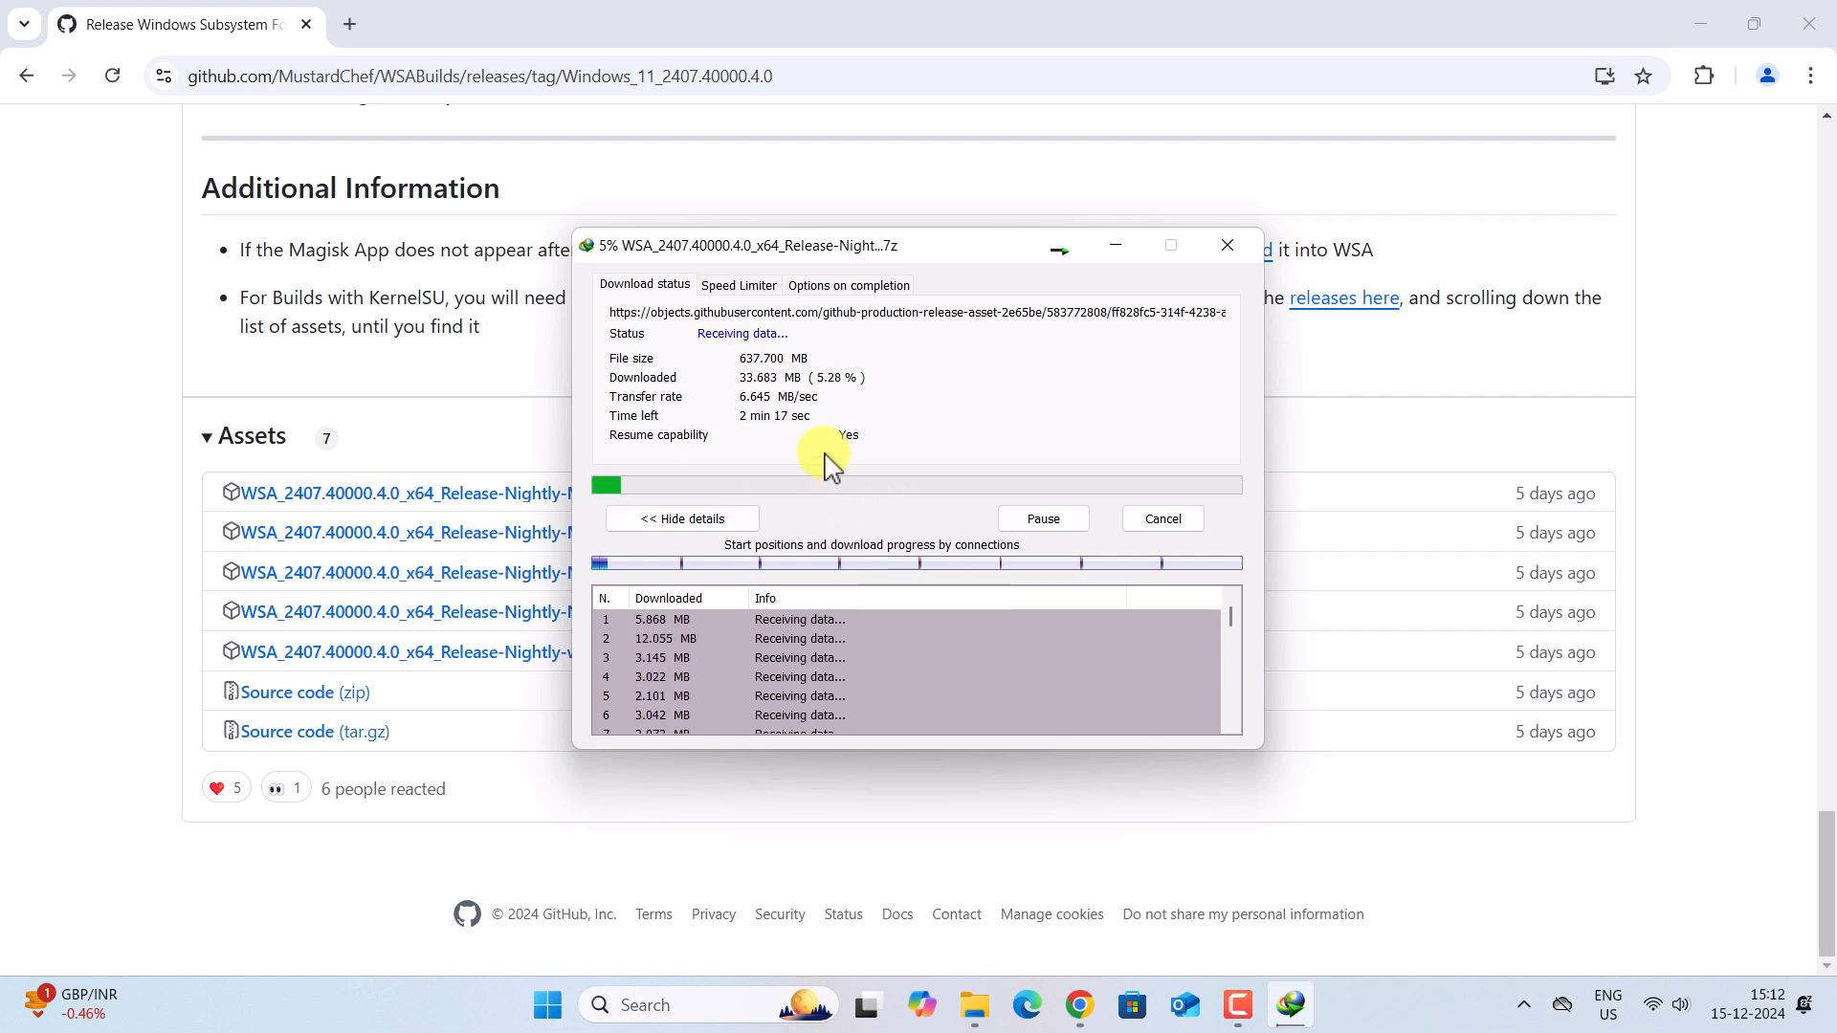
Step: Search for "7 zip" in a new browser tab and download the 64-bit x64 installer of 7-Zip 24.09 from 7-zip.org
left_click(350, 26)
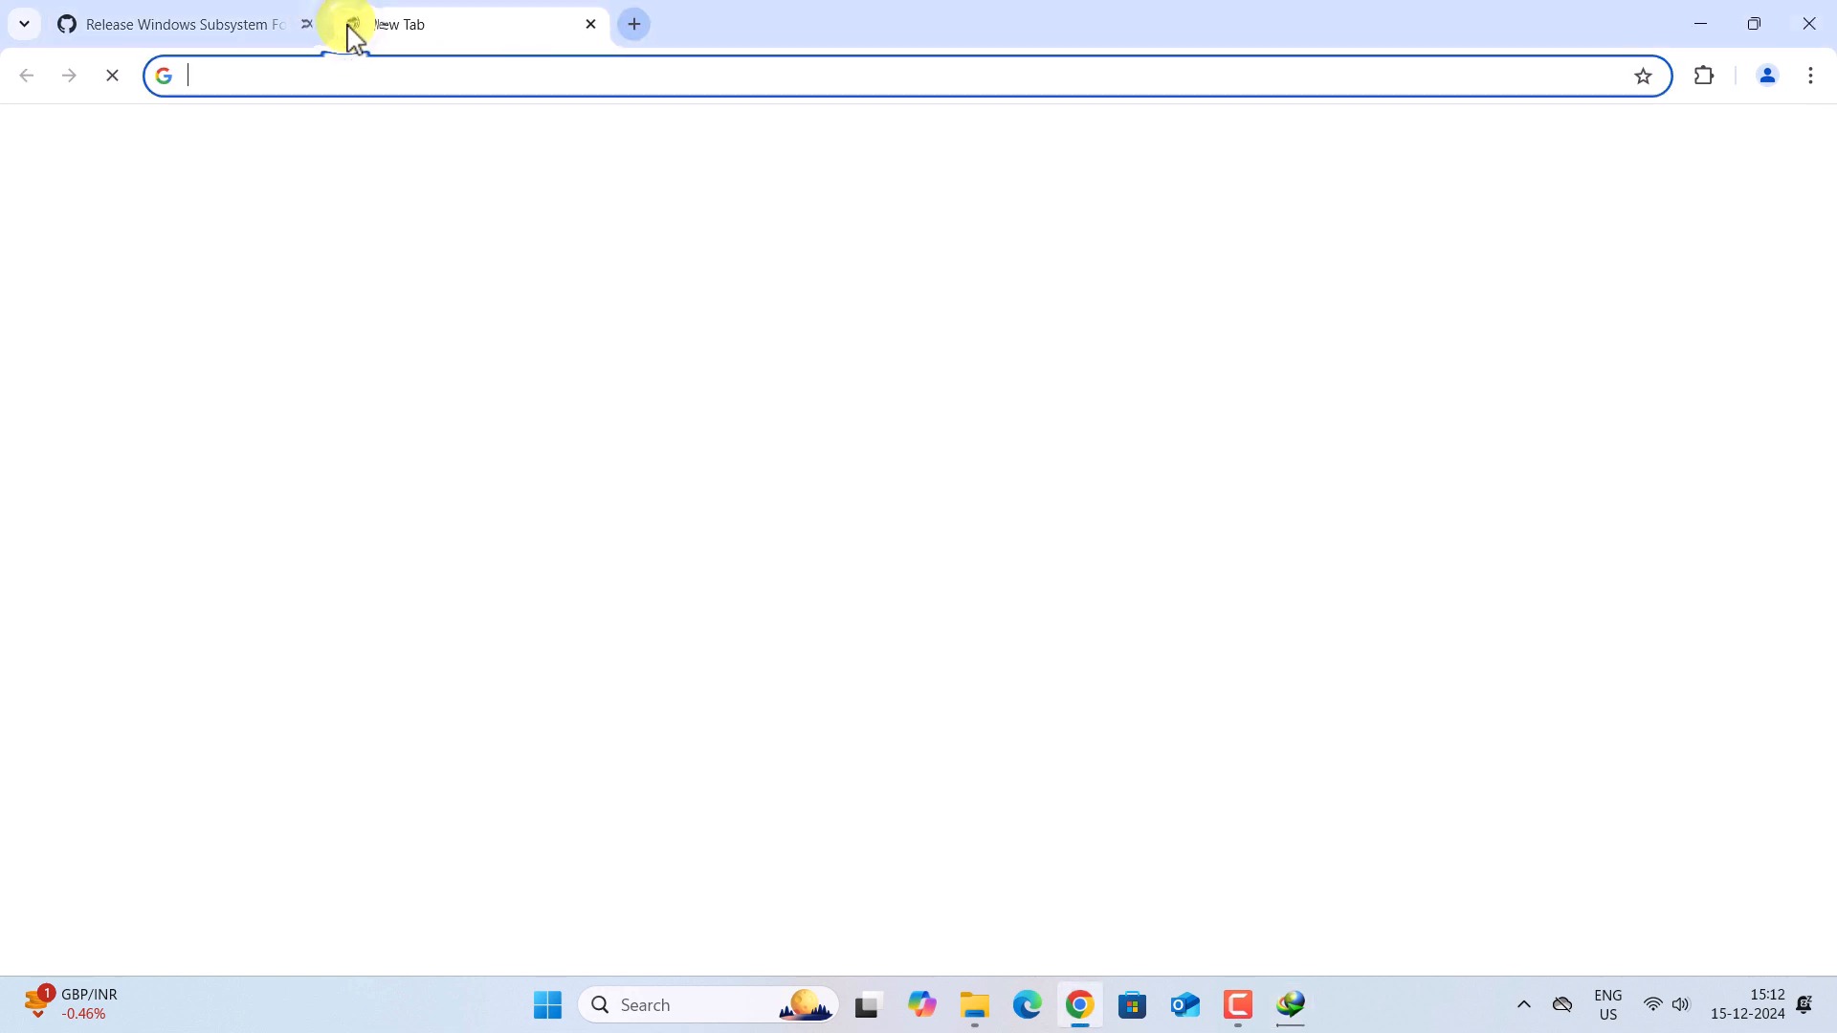
left_click(345, 78)
type("7 zip")
key("Return")
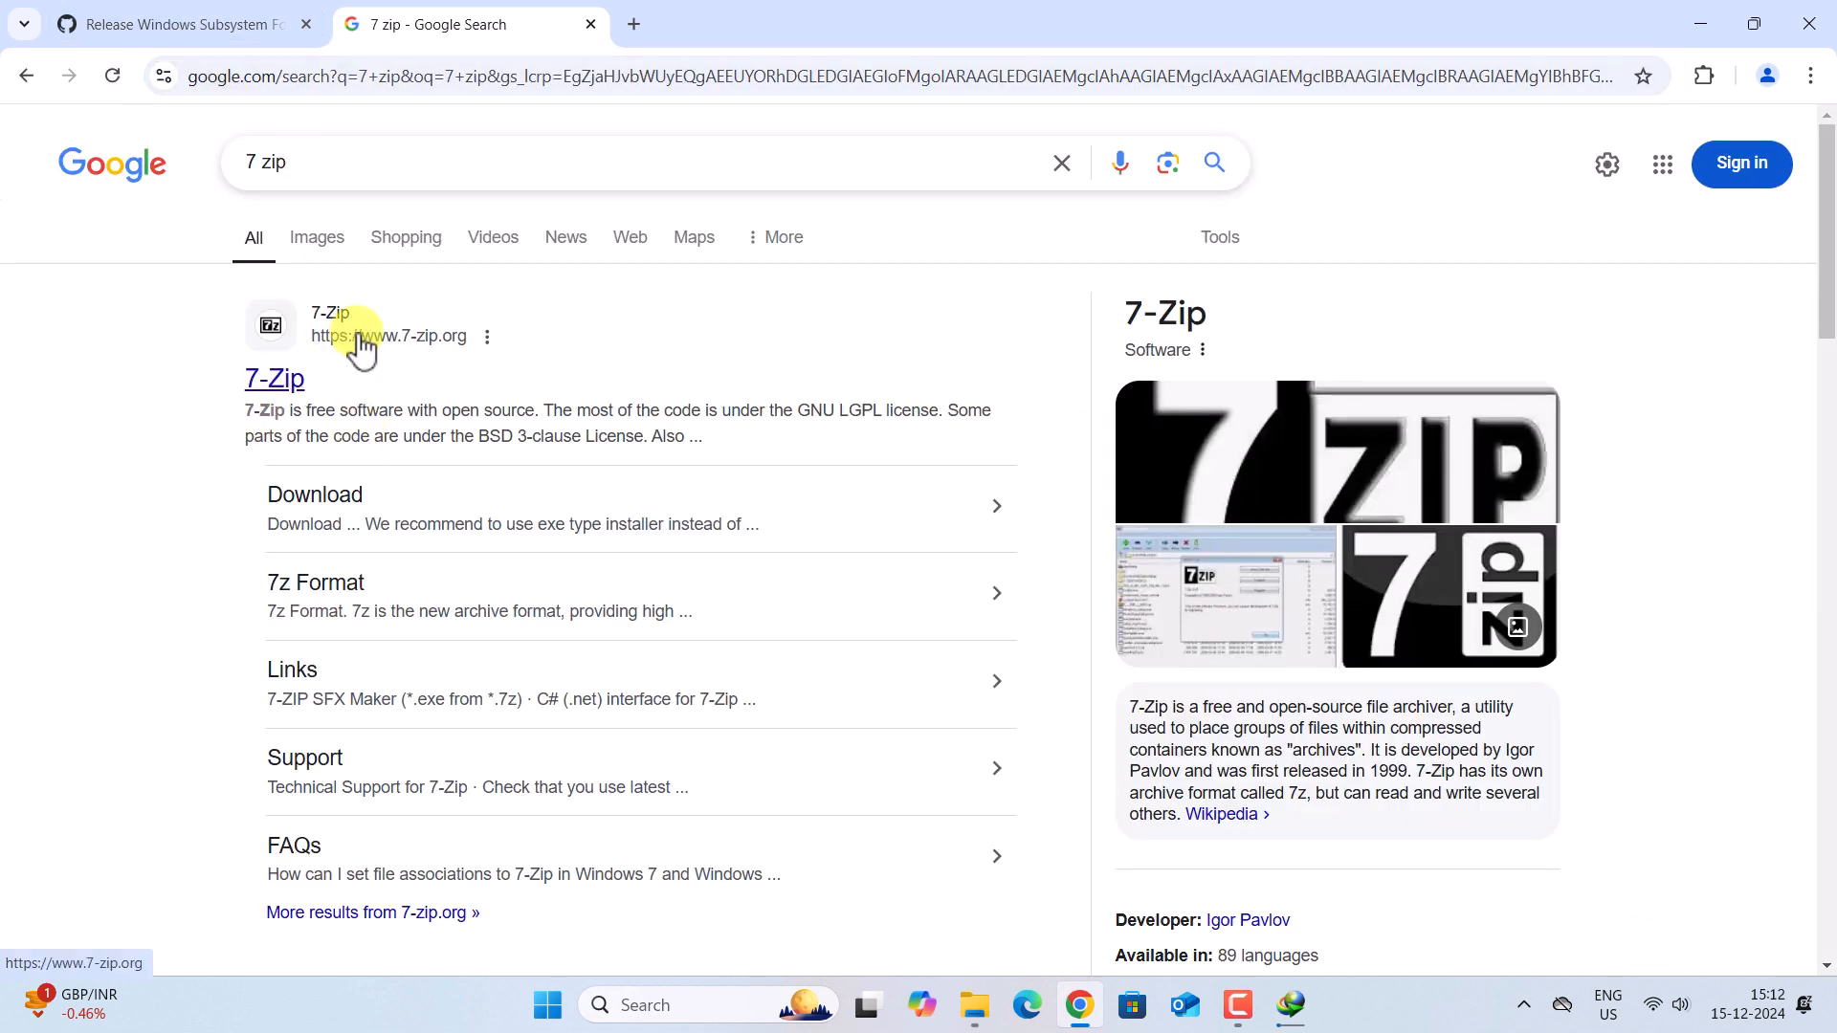
left_click(371, 349)
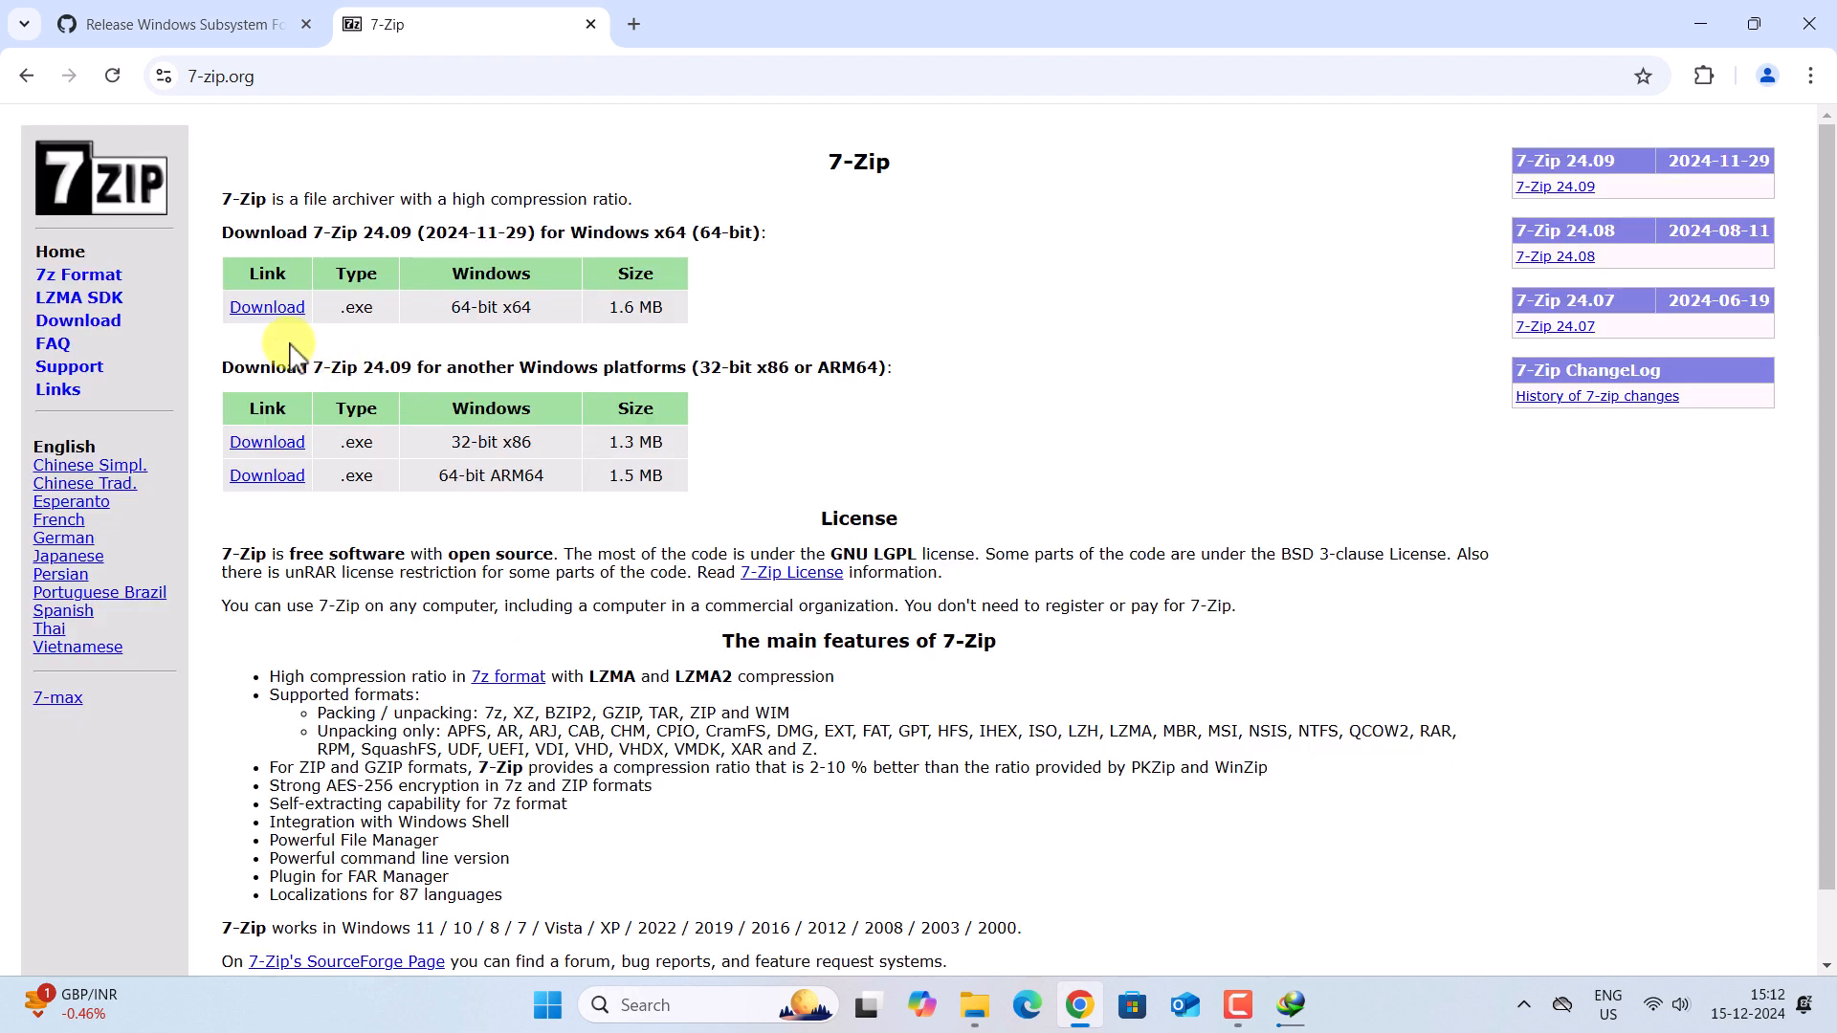
left_click(263, 313)
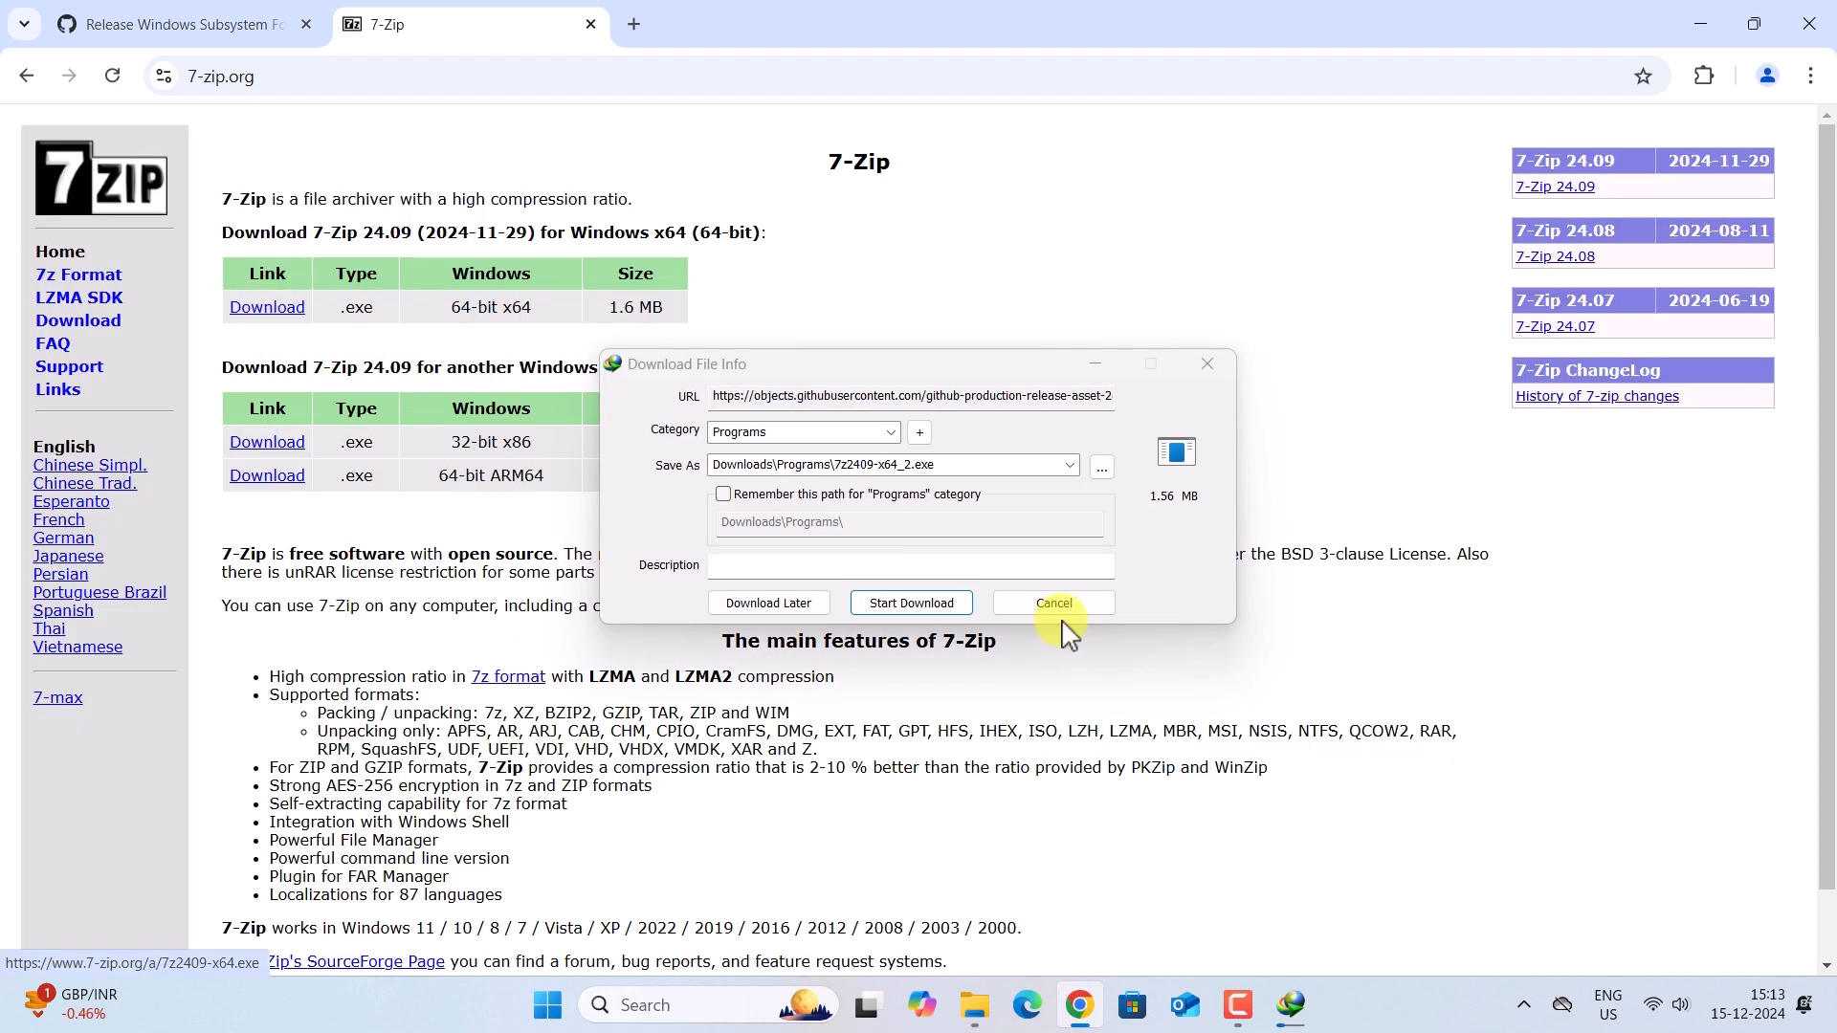
left_click(912, 603)
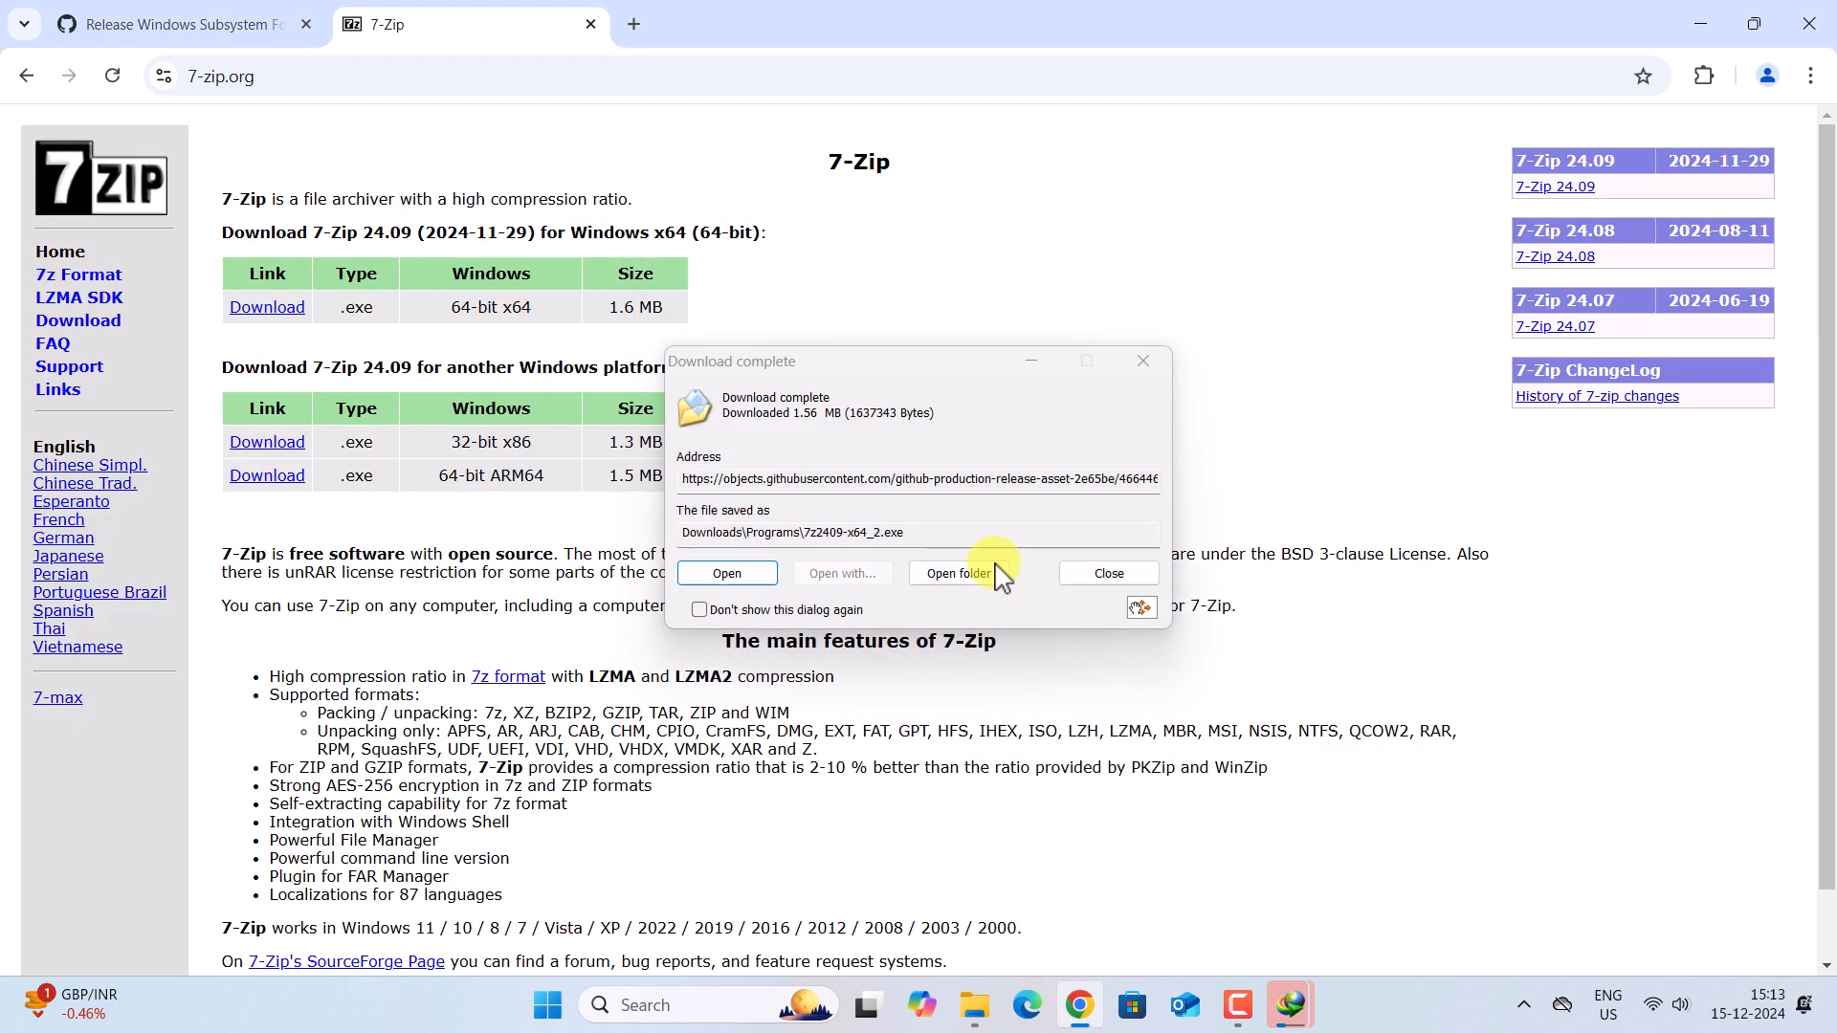
Step: Run the 7z2409-x64.exe installer from its download folder and install 7-Zip to C:\Program Files\7-Zip\
left_click(965, 575)
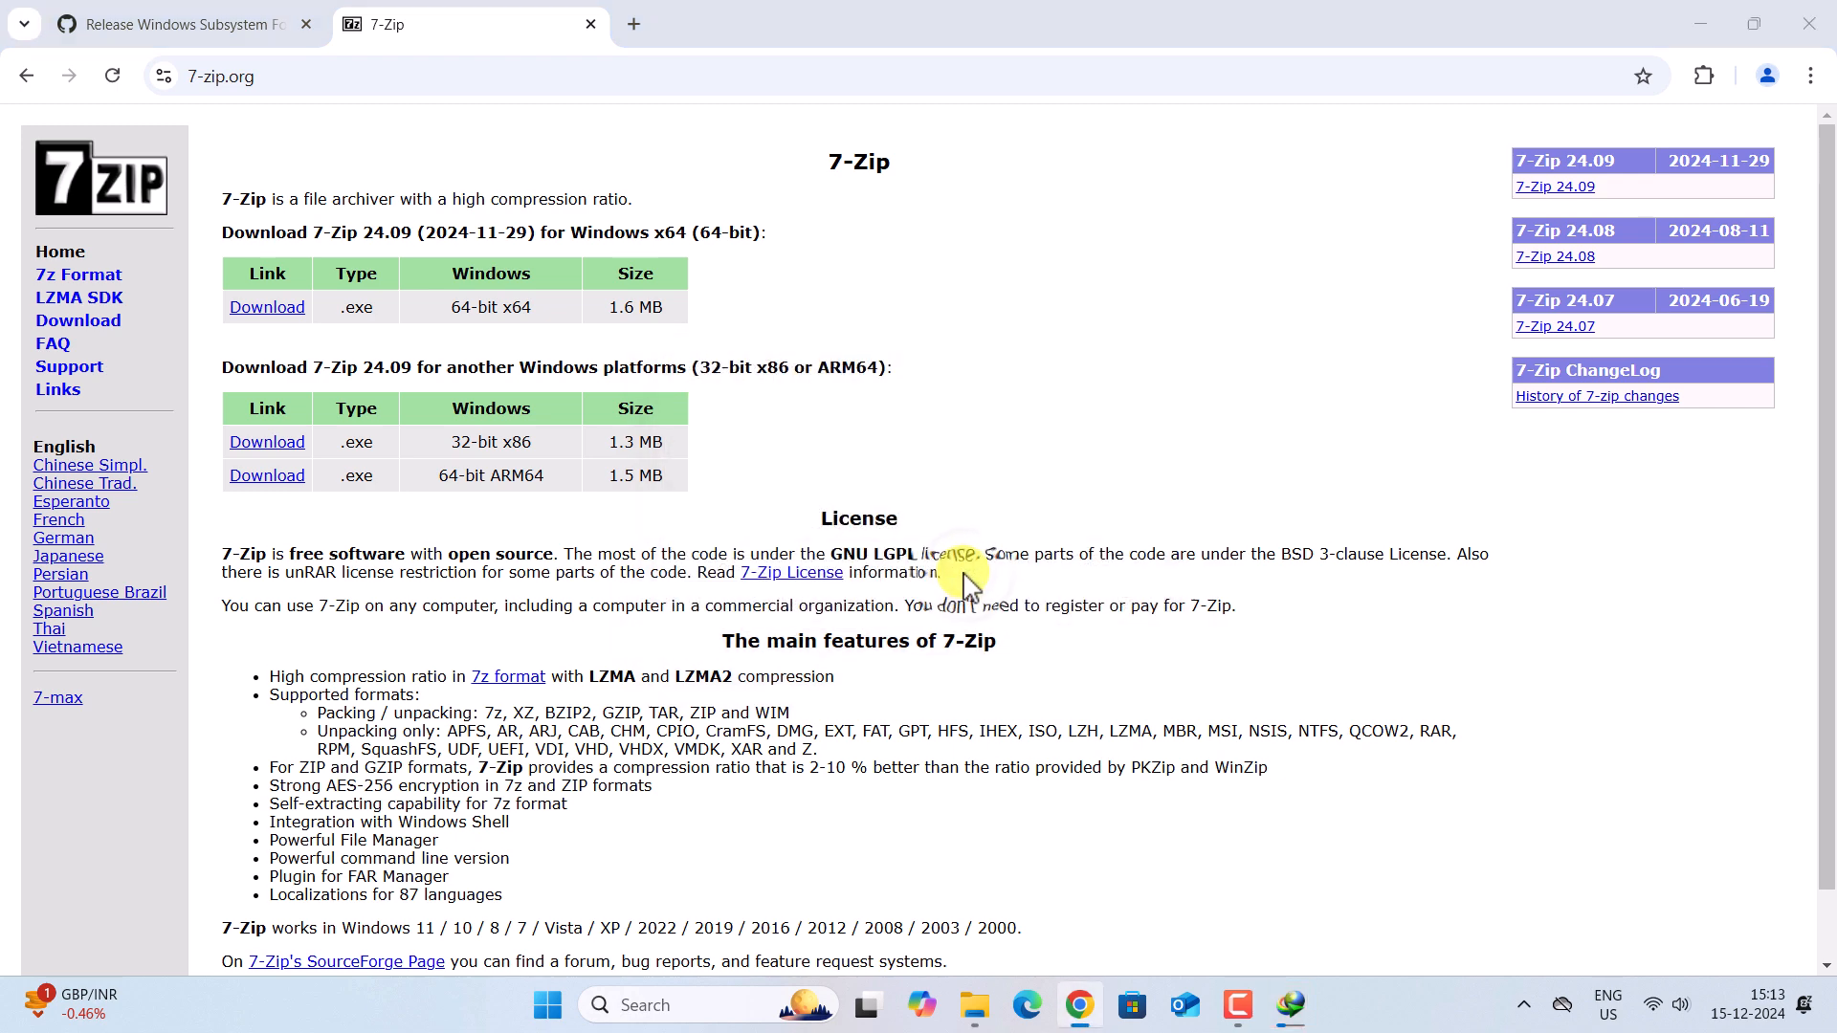
double_click(591, 415)
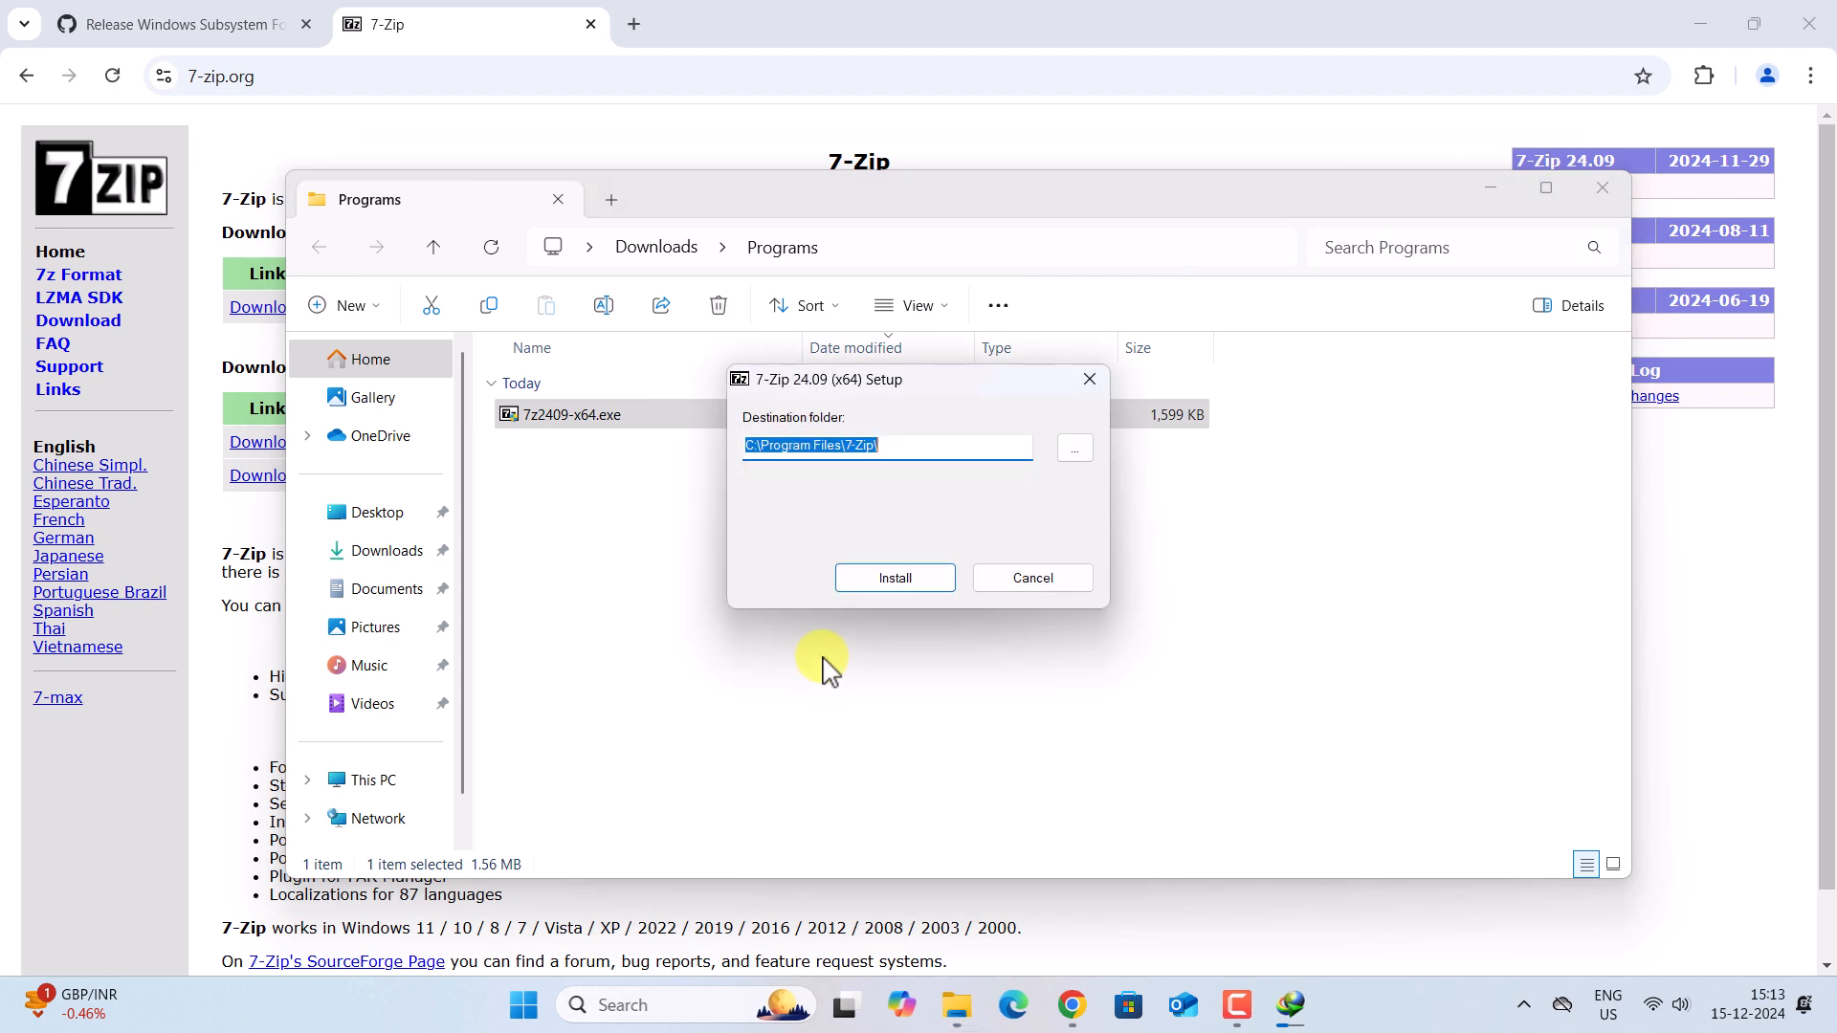
left_click(935, 575)
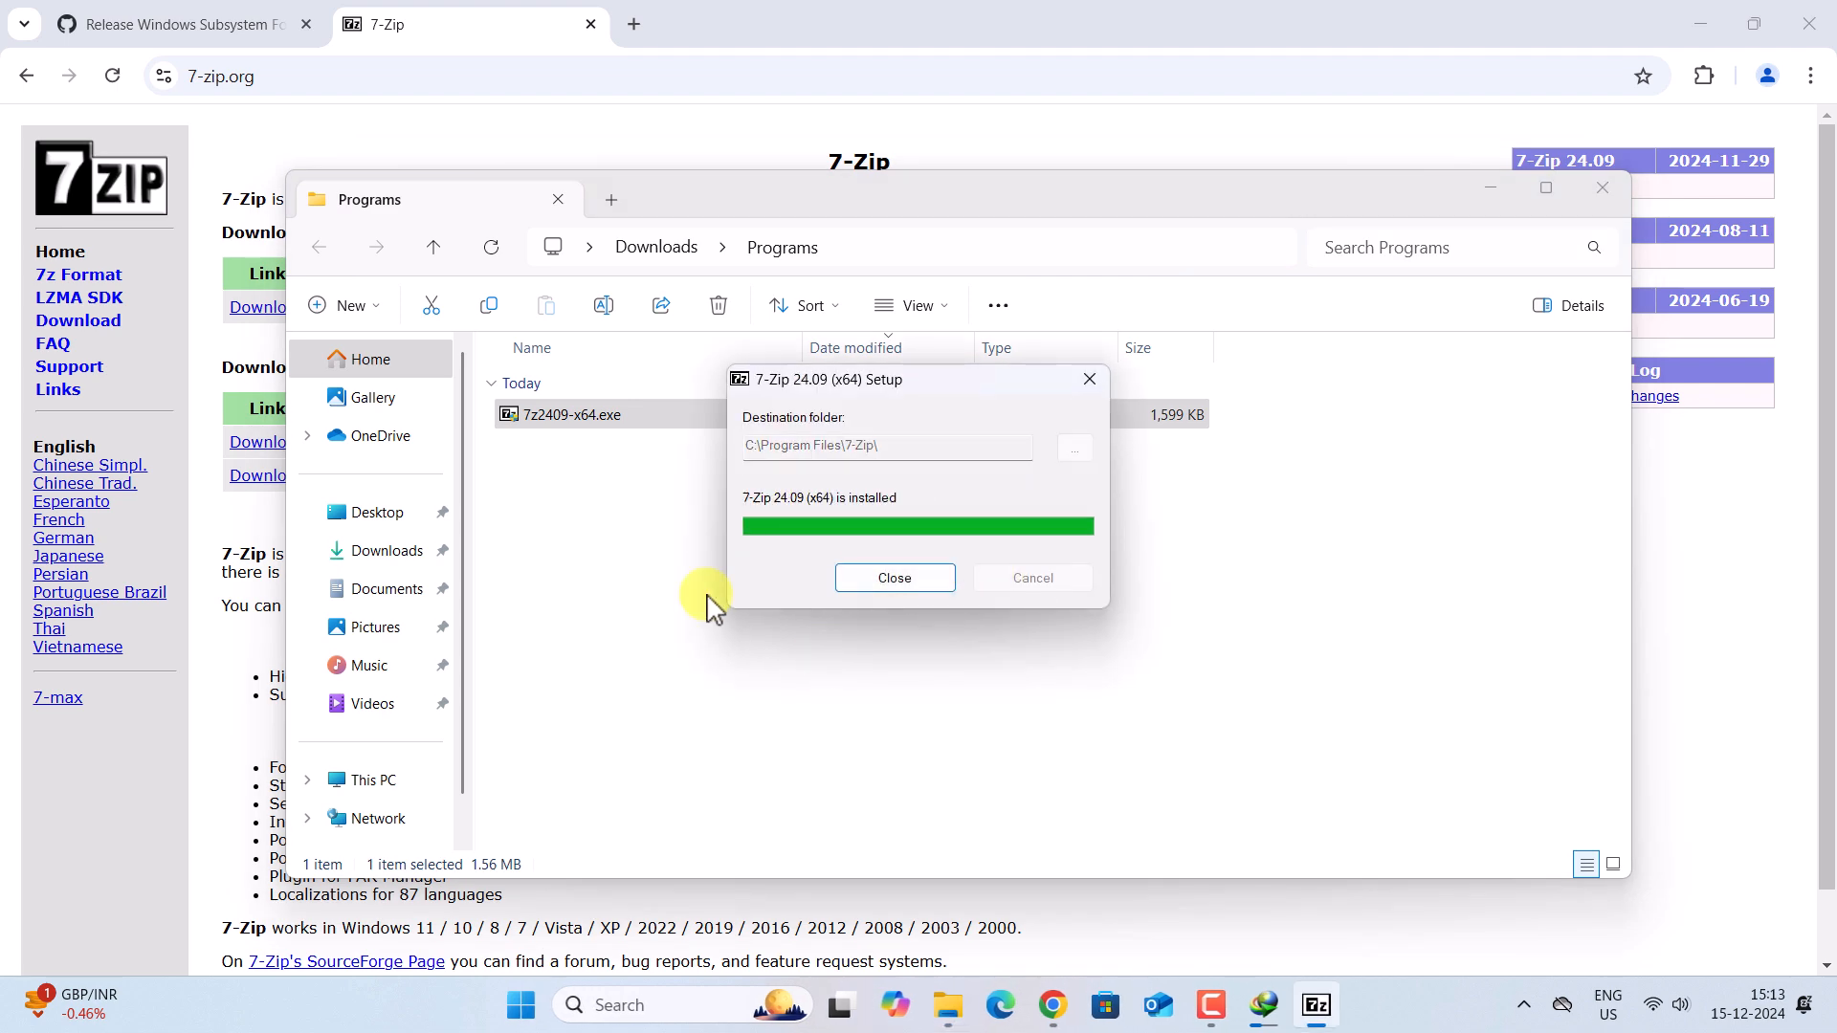
left_click(1090, 383)
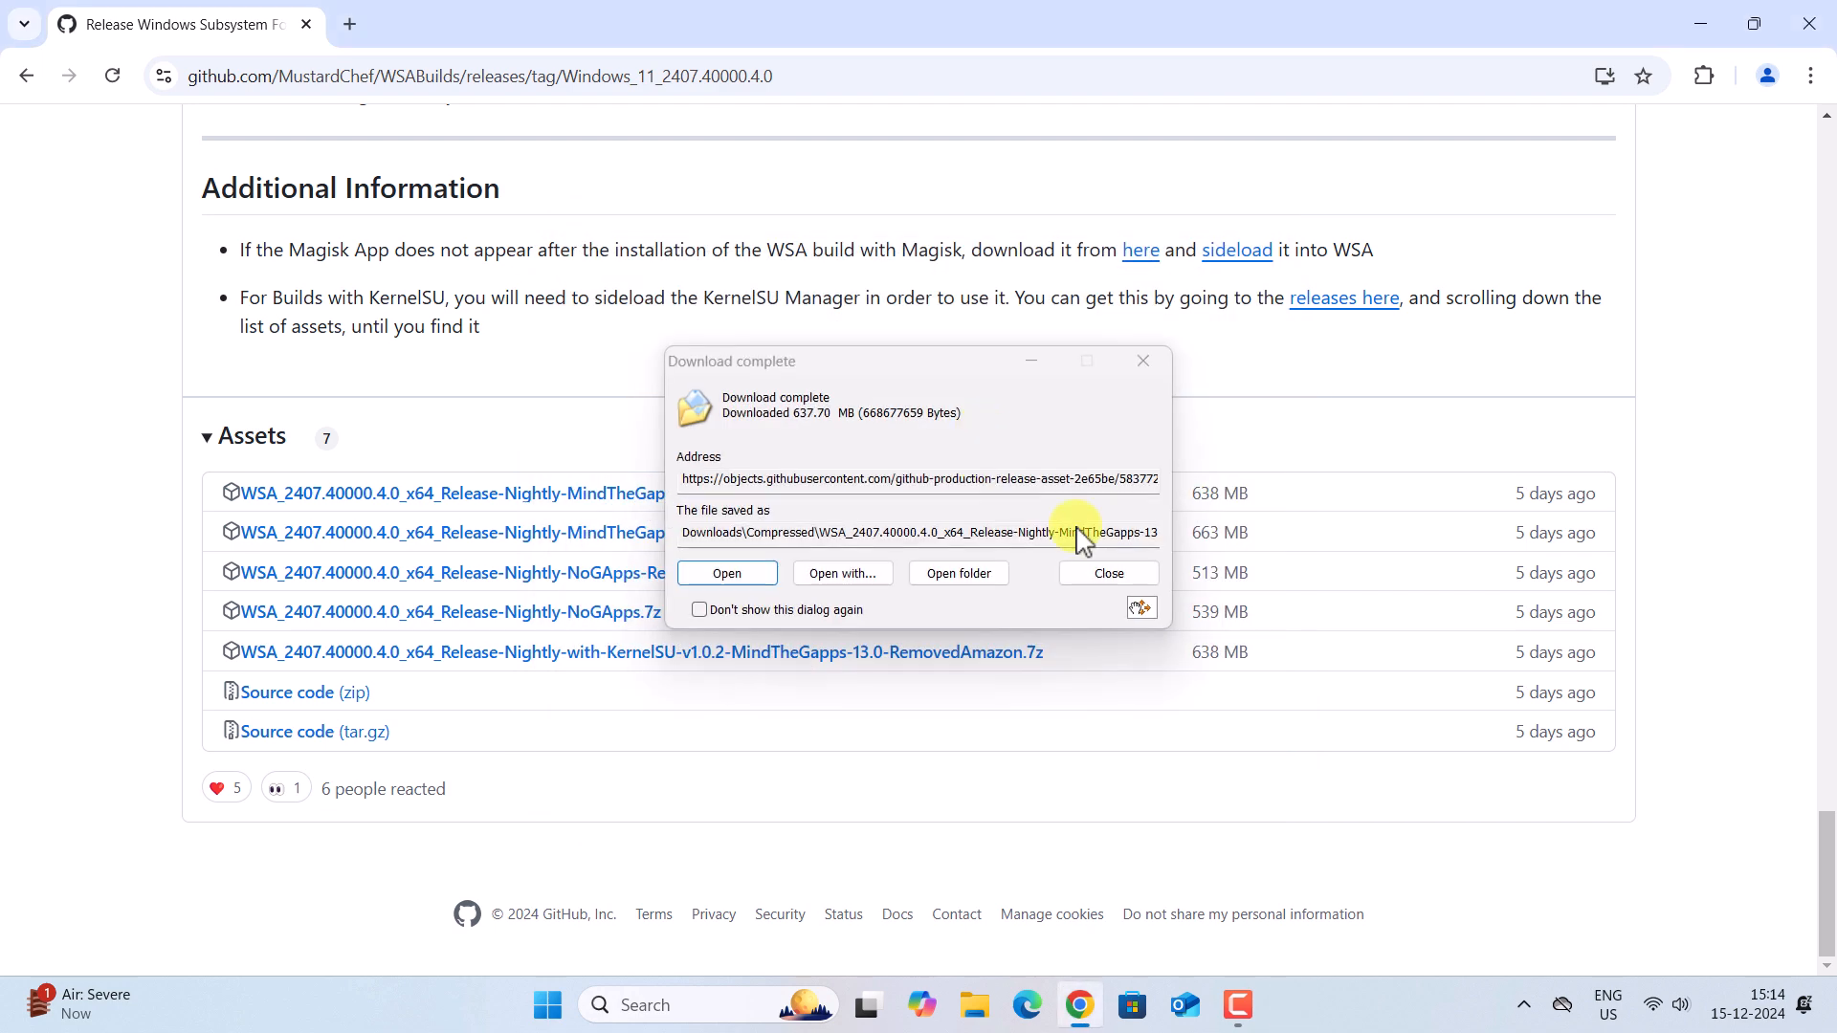
Step: Extract the downloaded WSA archive with 7-Zip into a folder named after the archive
left_click(959, 573)
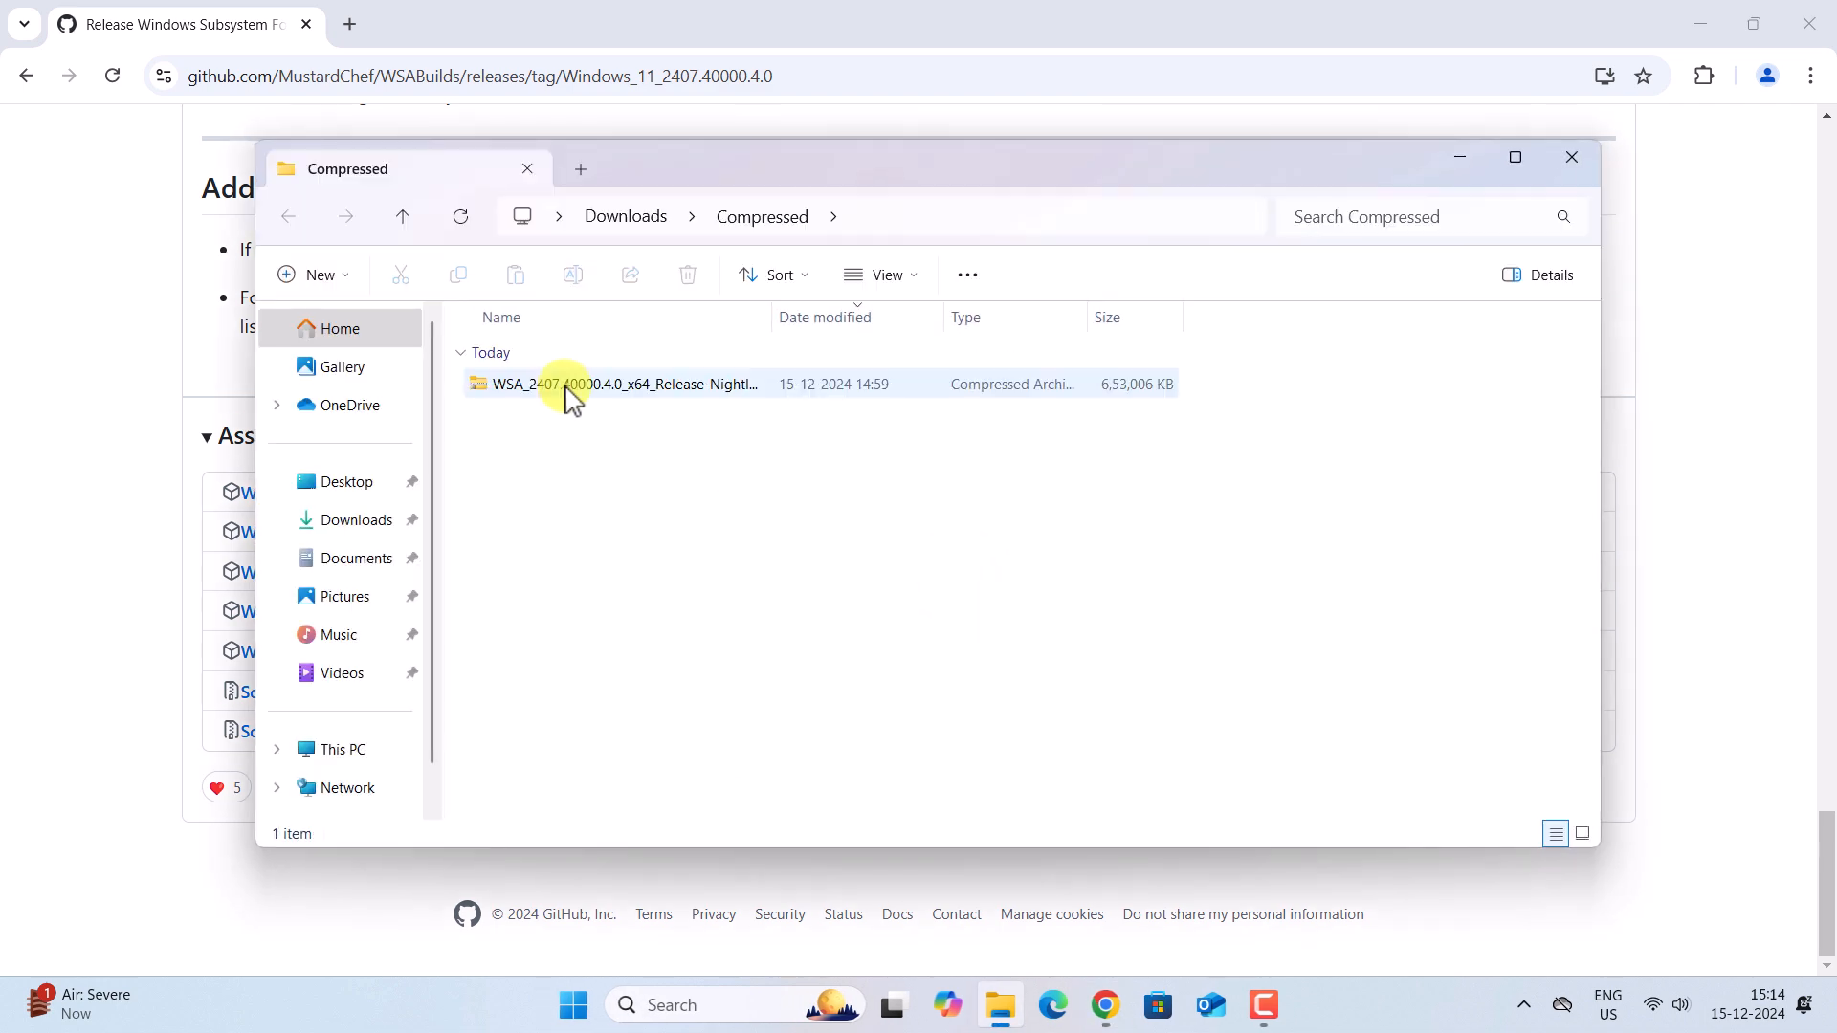
right_click(559, 387)
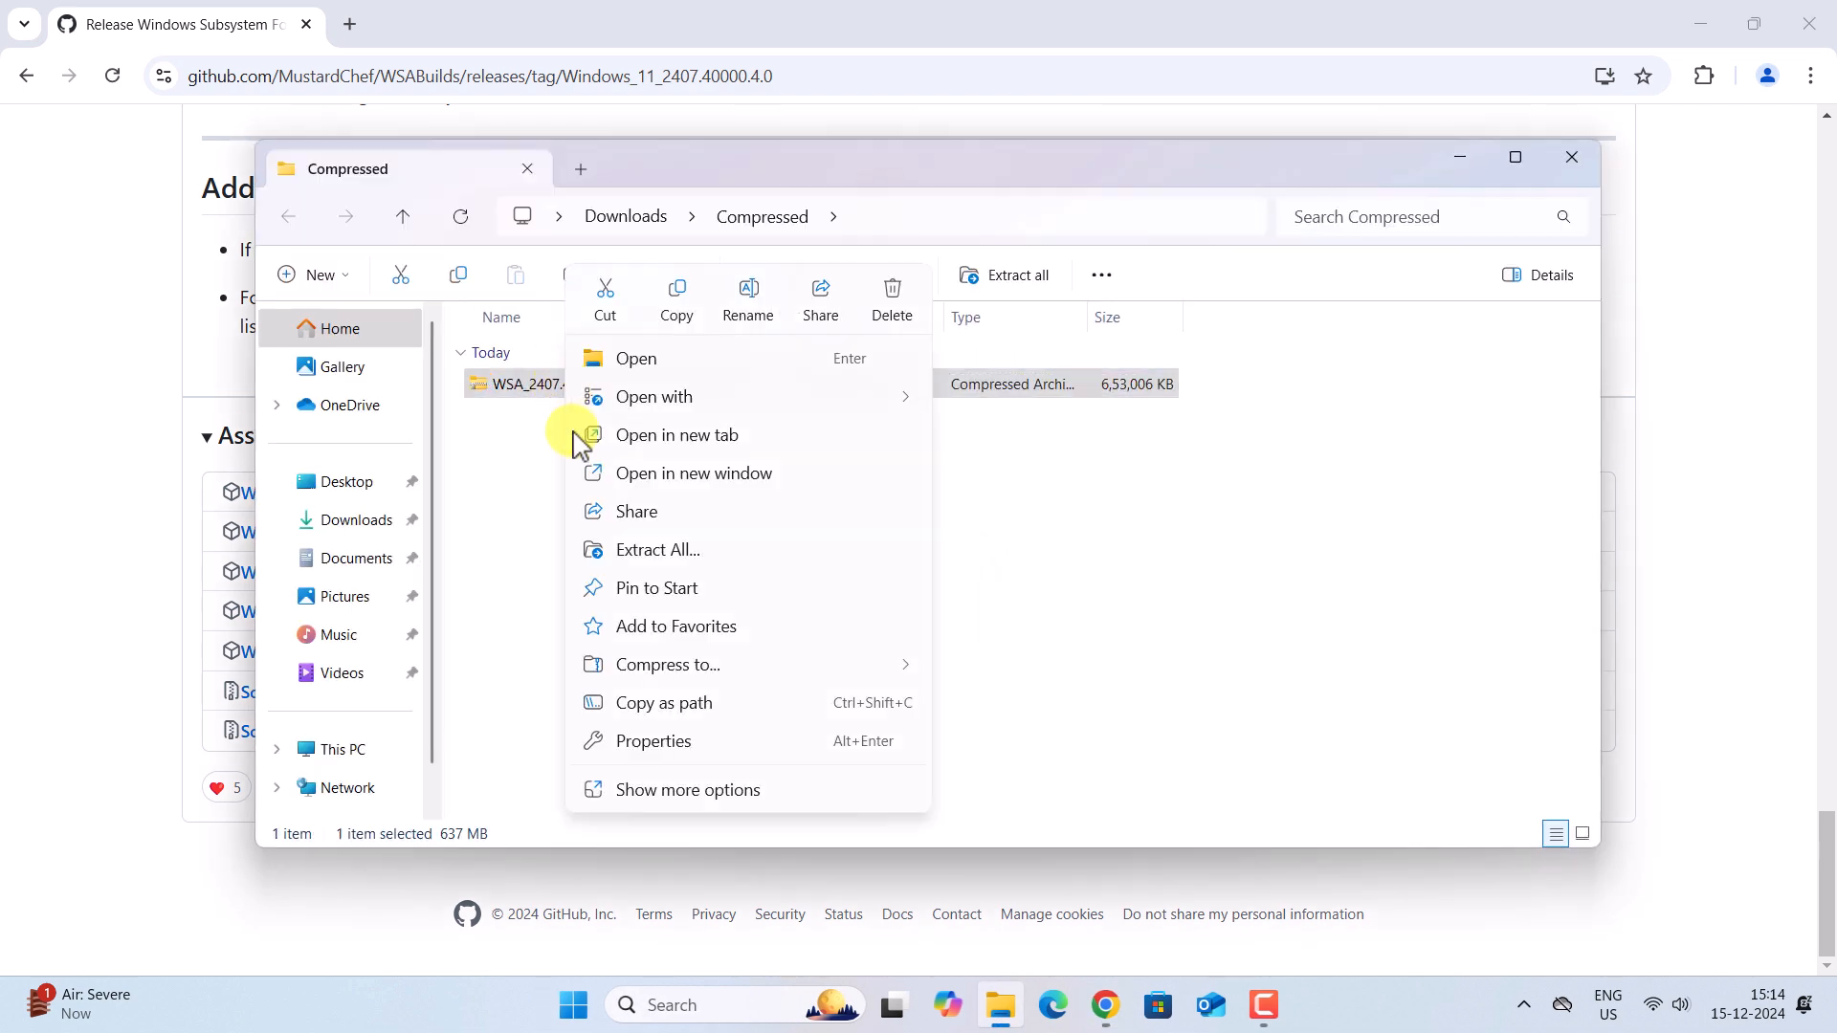
left_click(654, 790)
mouse_move(623, 542)
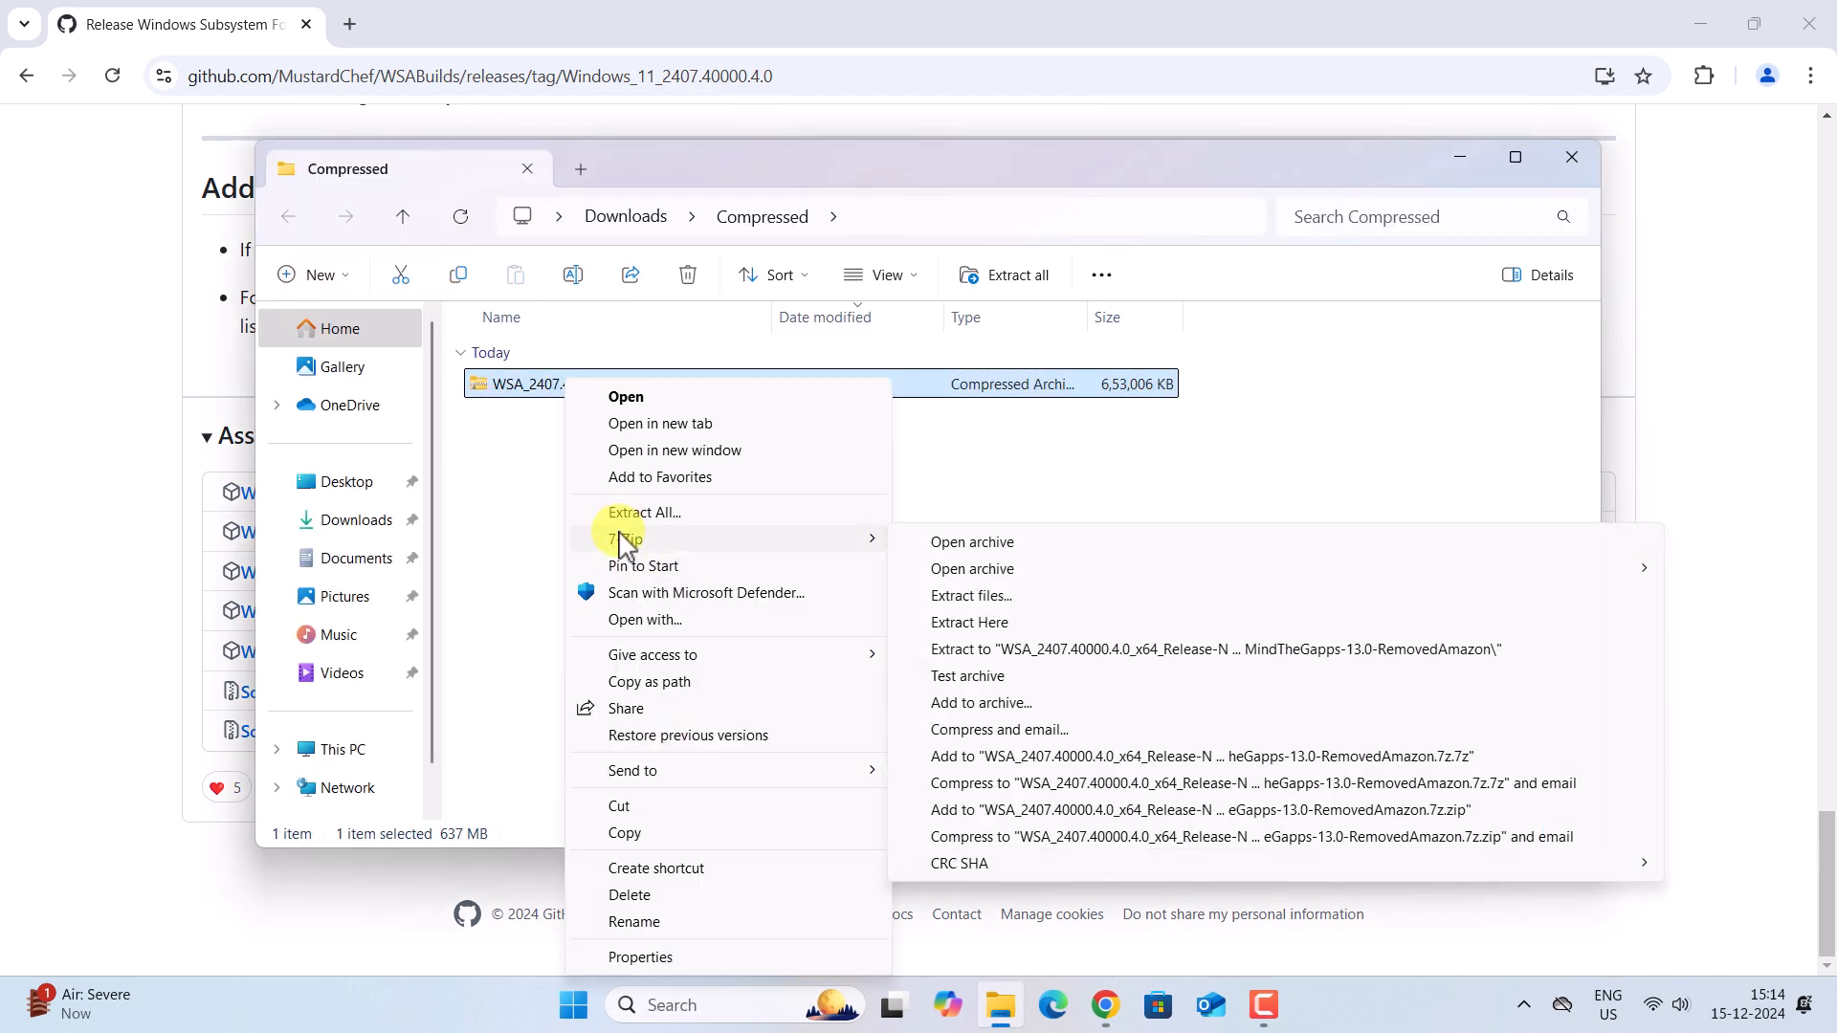
left_click(1038, 650)
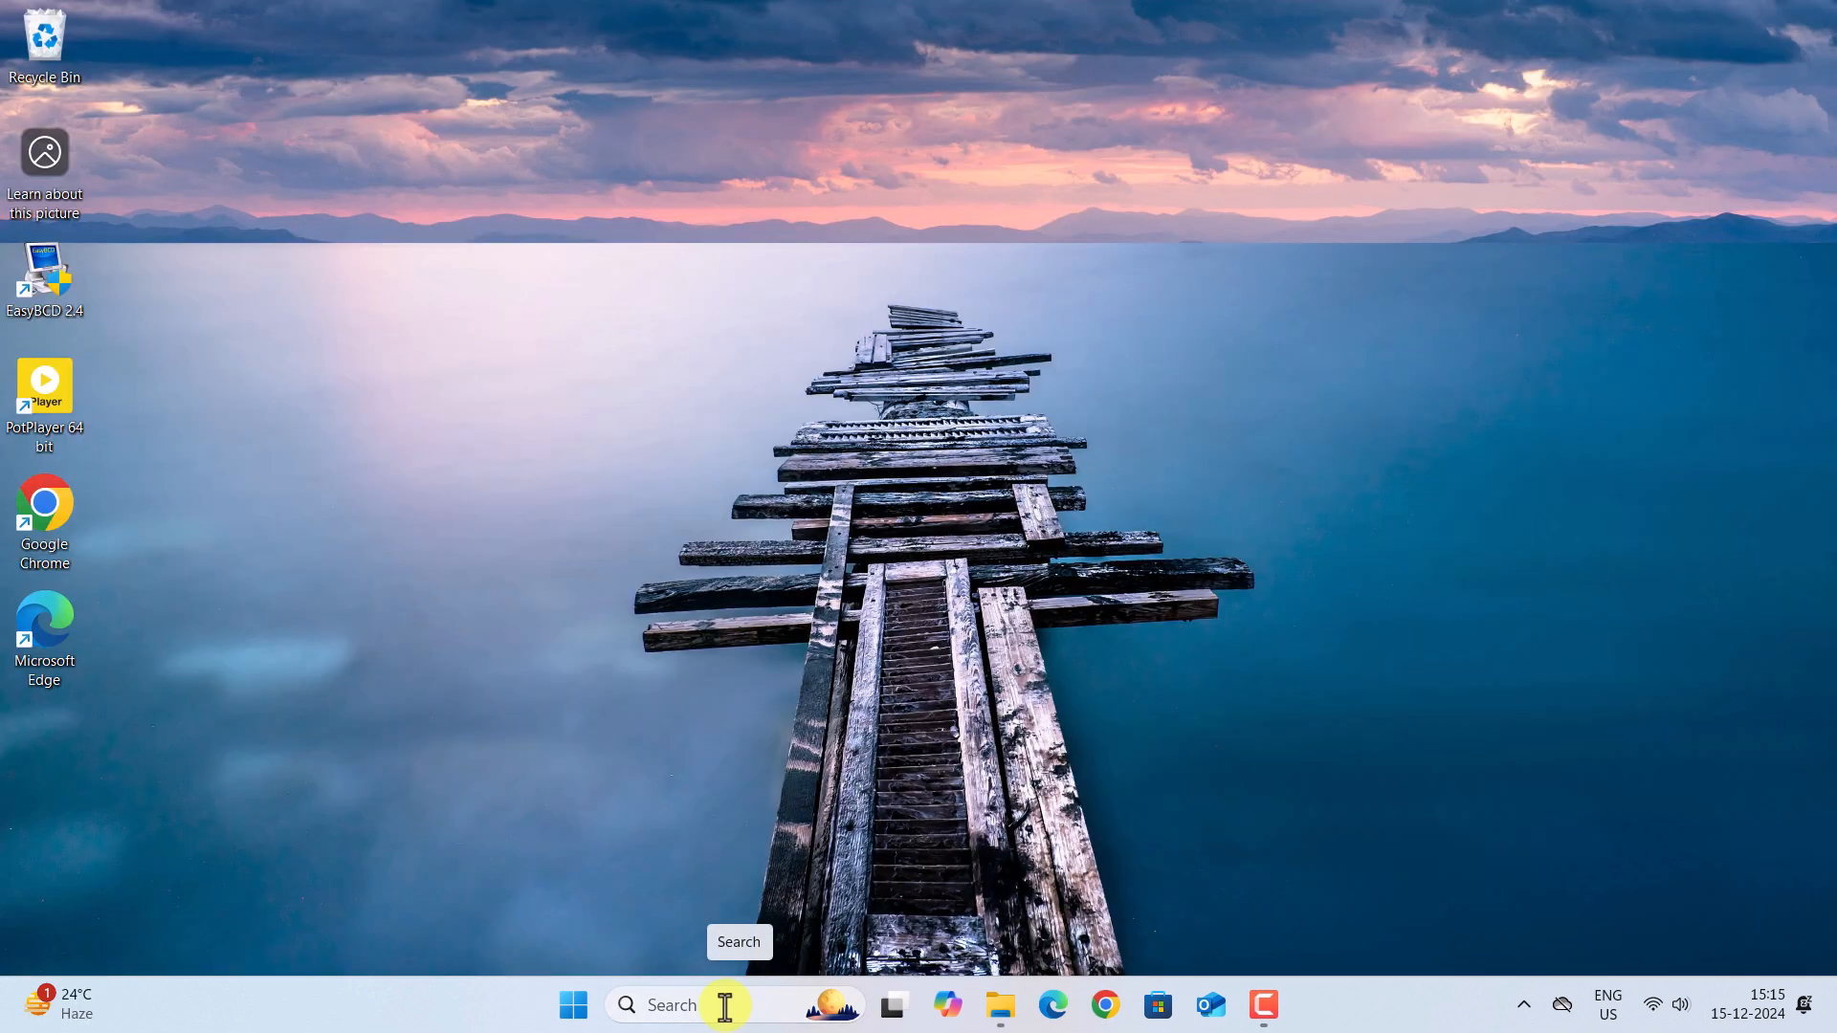
Step: Open Control Panel through a Windows search and set its view to Category
left_click(724, 1005)
type("contr")
left_click(809, 268)
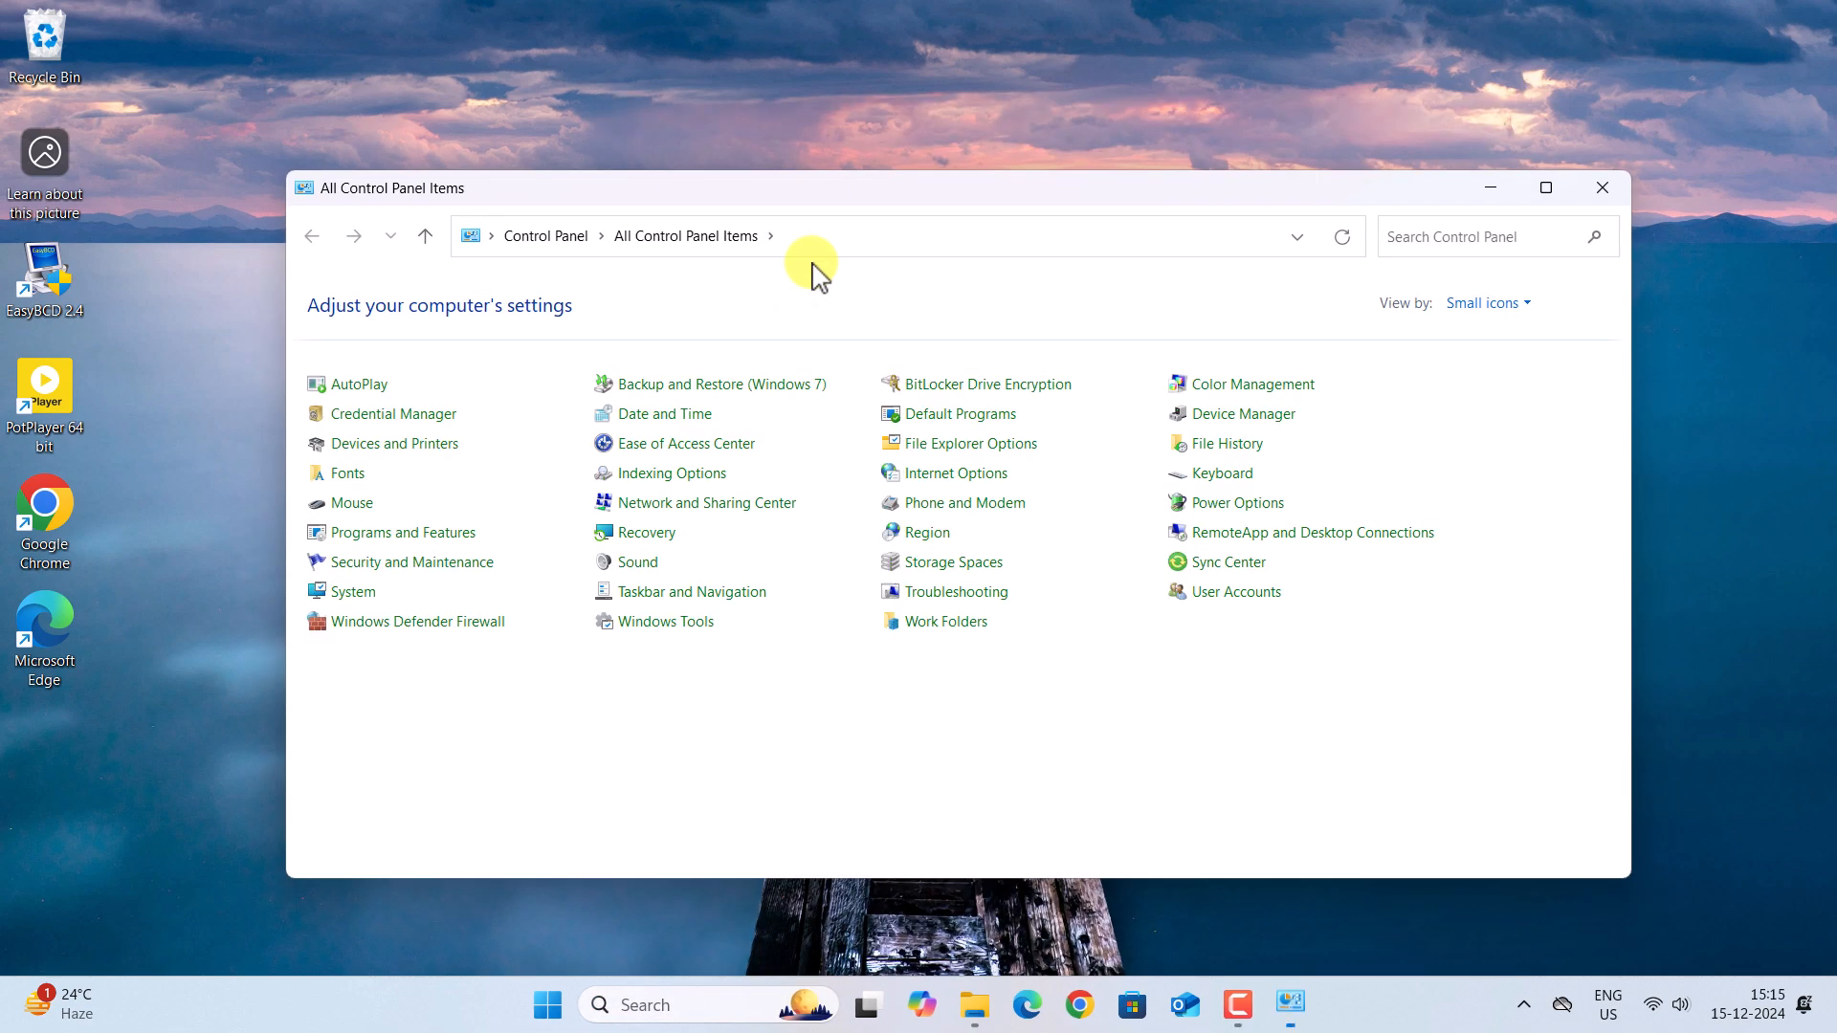
left_click(1488, 302)
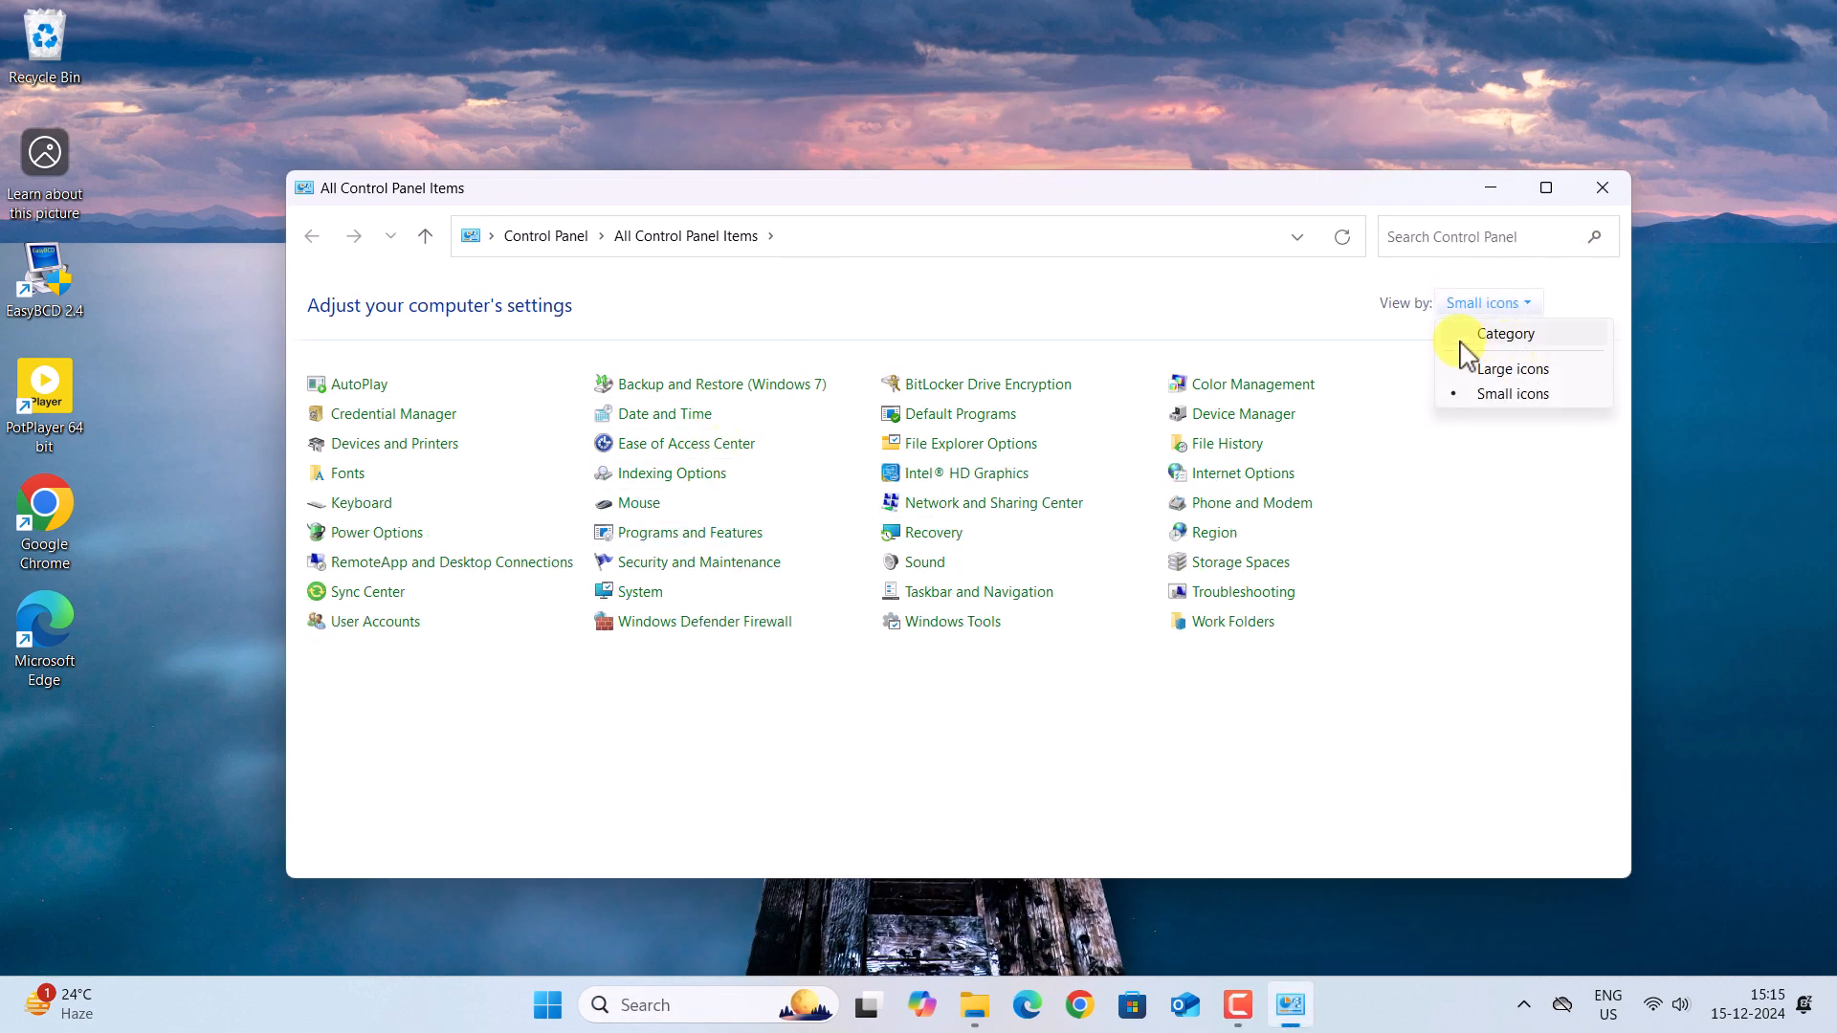
left_click(1495, 334)
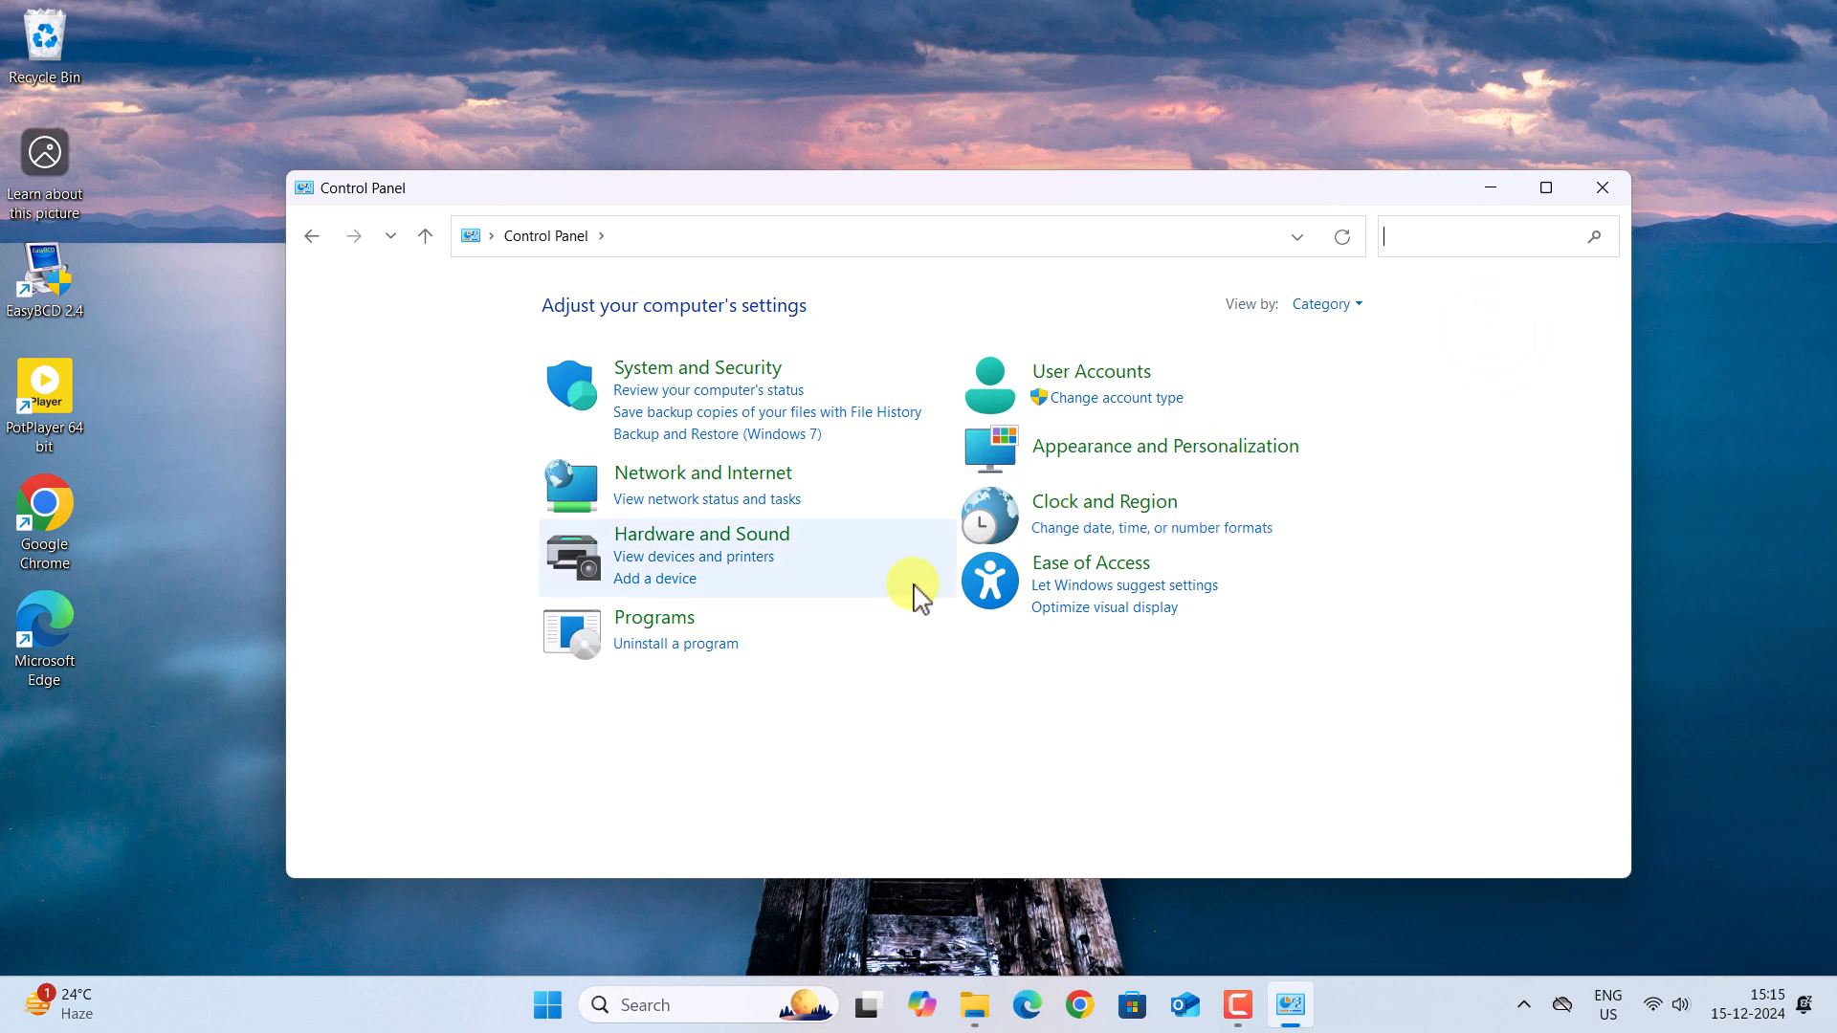
Step: Turn on the Virtual Machine Platform, Windows Hypervisor Platform and Windows Subsystem for Linux features in Windows Features
left_click(653, 622)
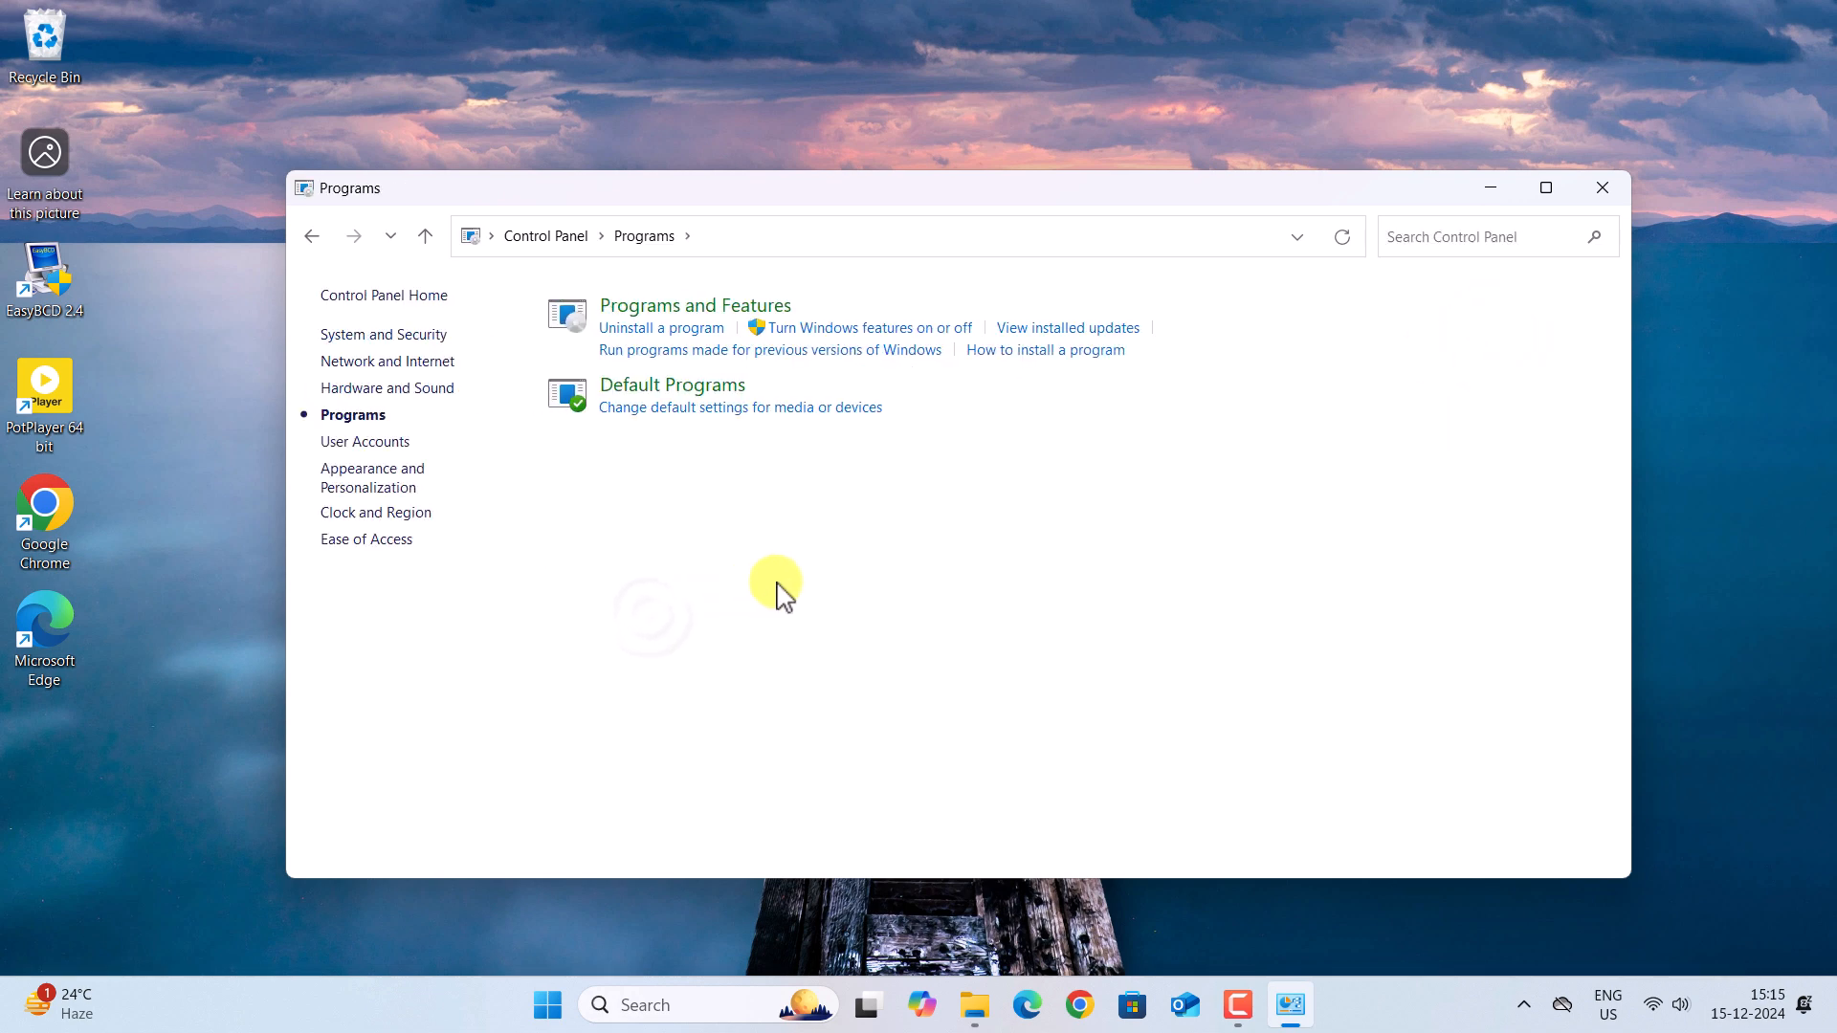
left_click(872, 335)
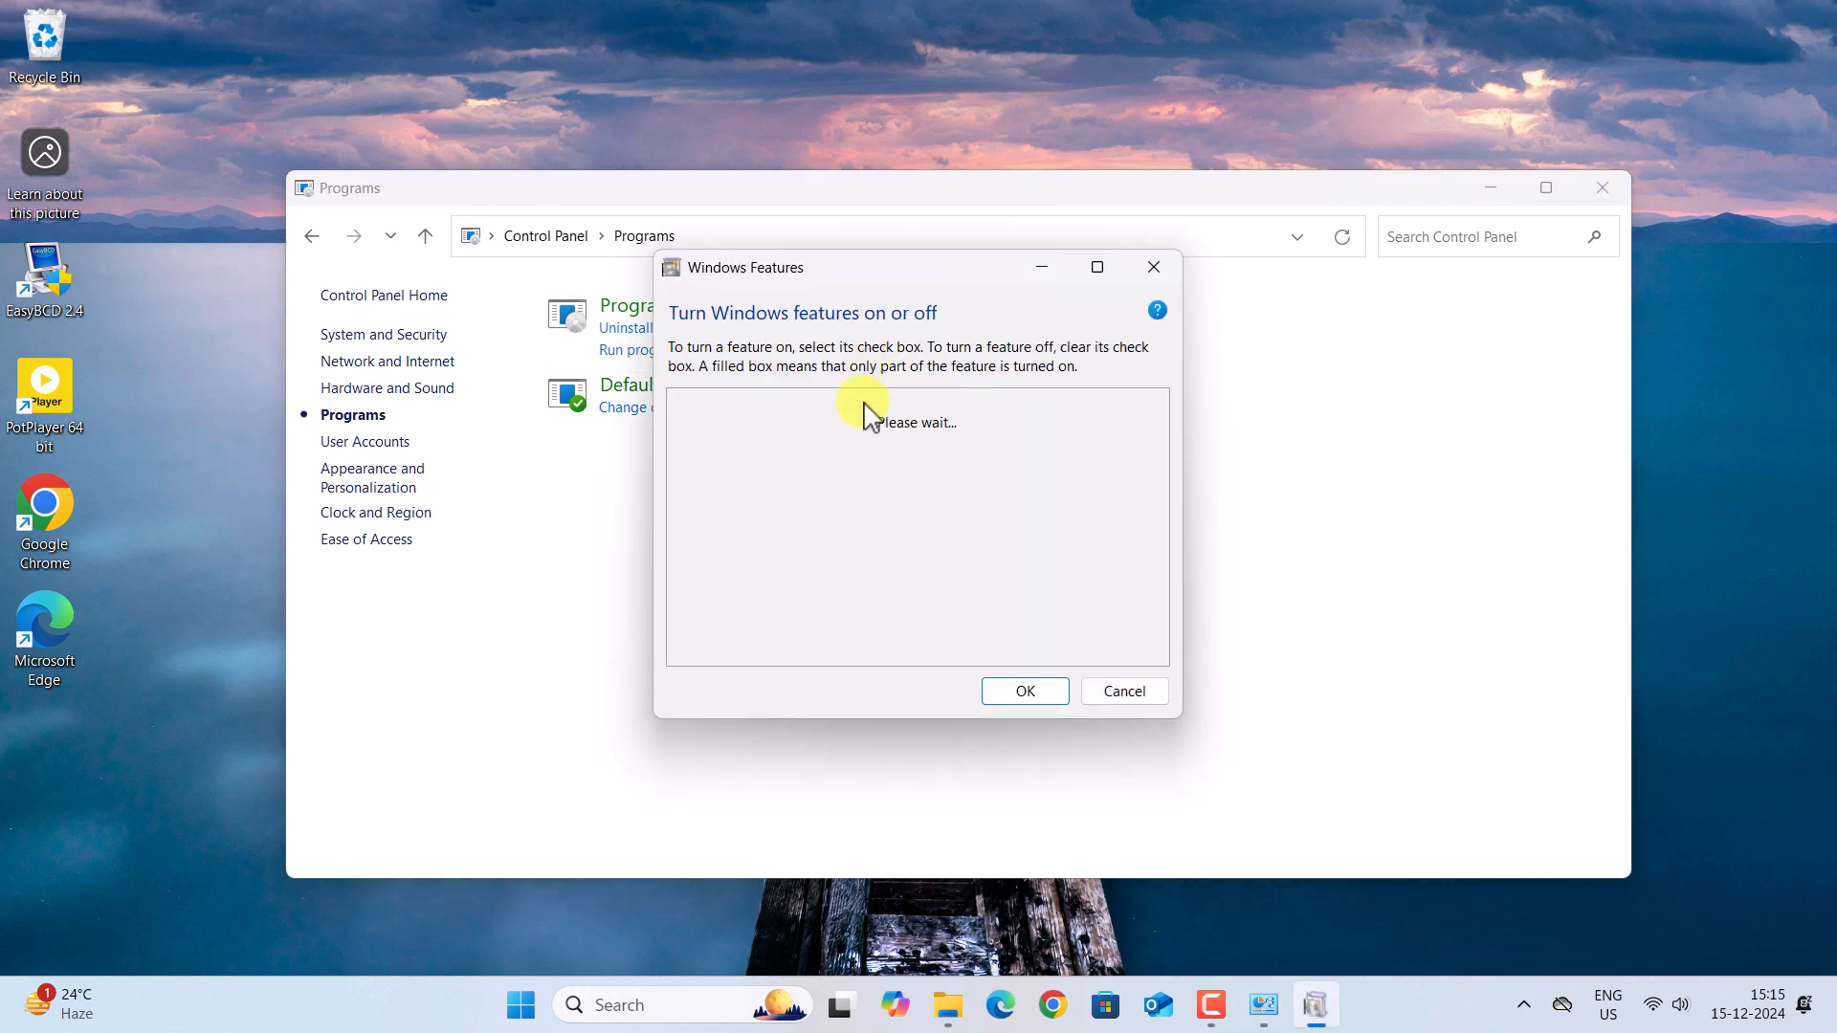
scroll(779, 603, "down", 4)
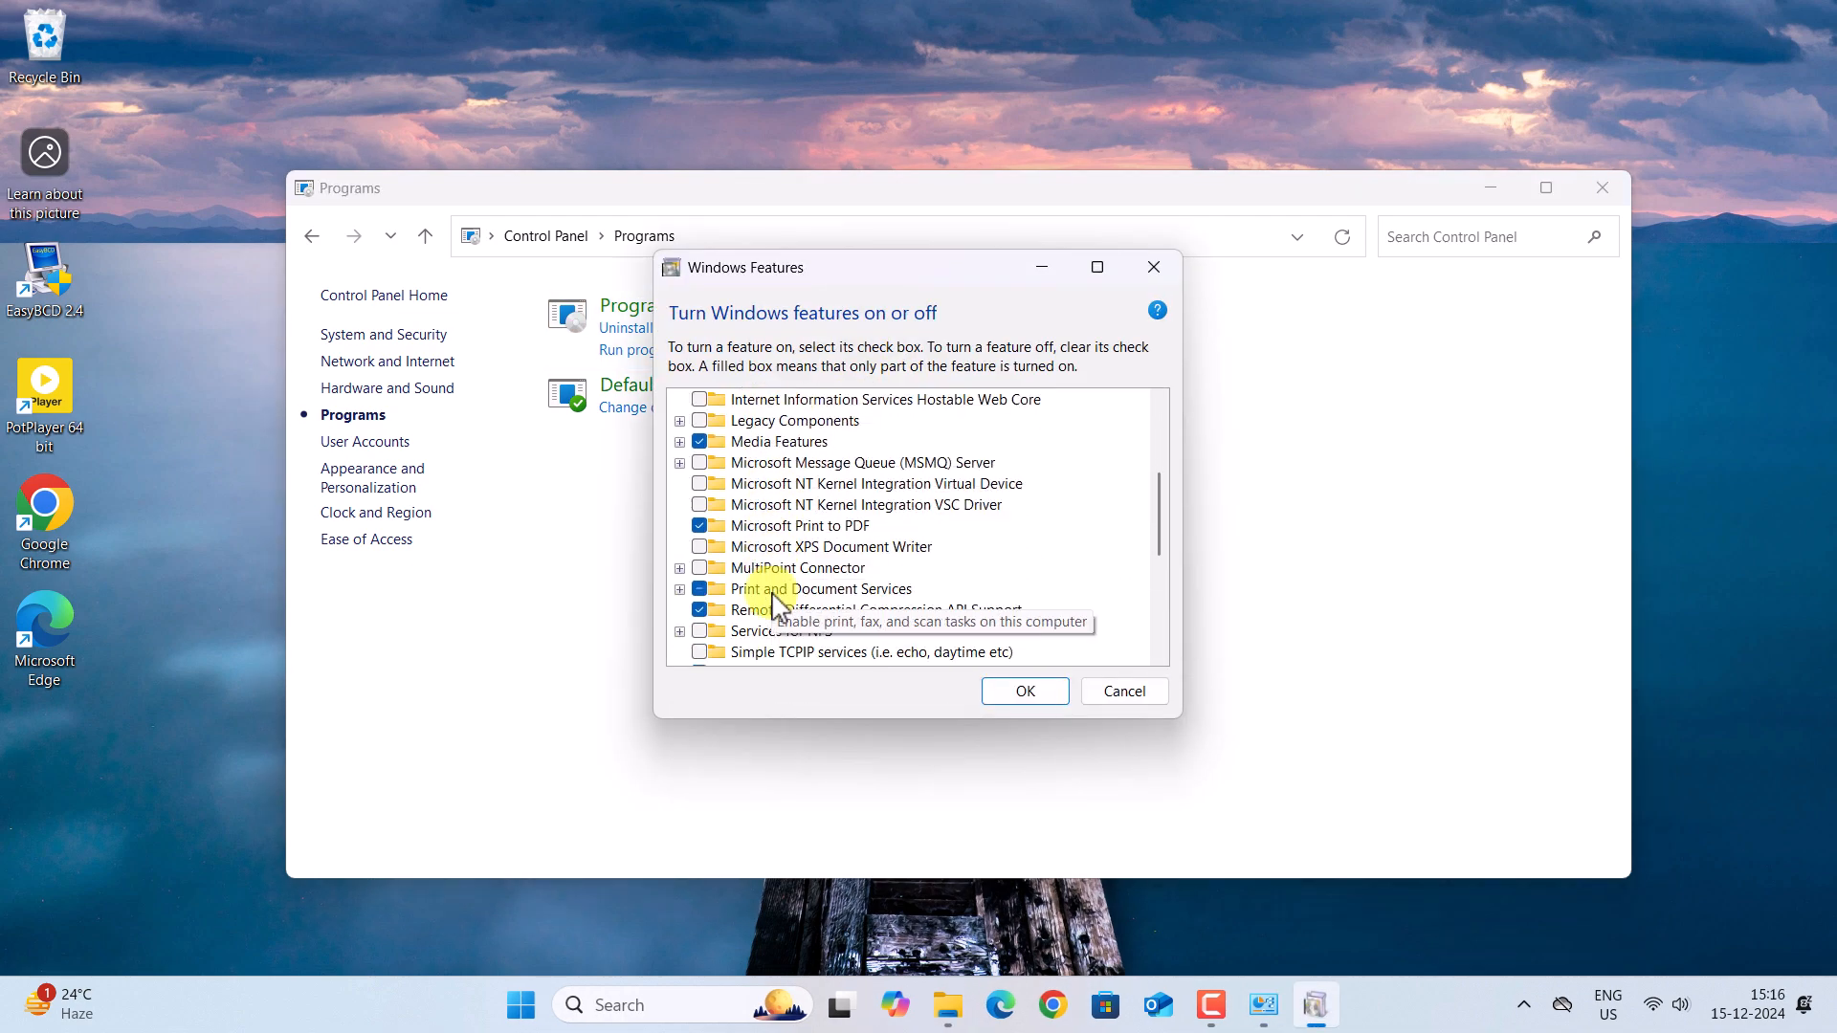
scroll(778, 602, "down", 2)
scroll(777, 600, "down", 2)
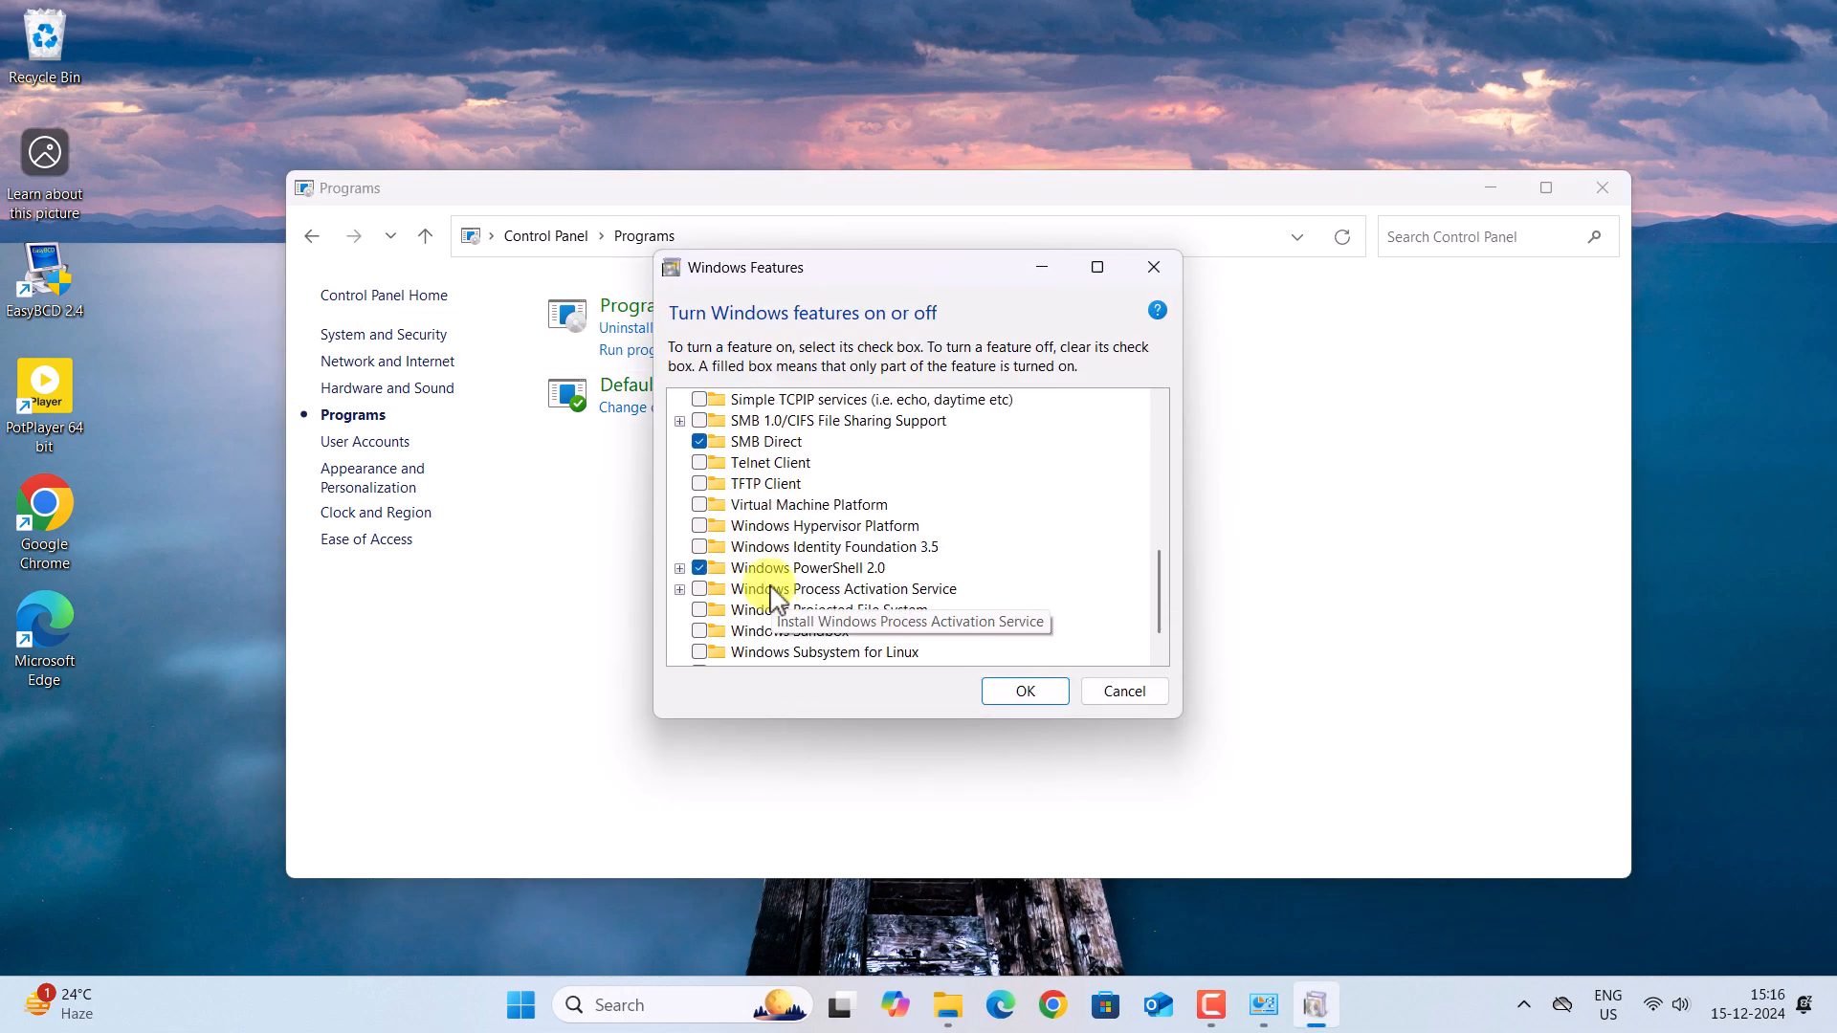
left_click(700, 504)
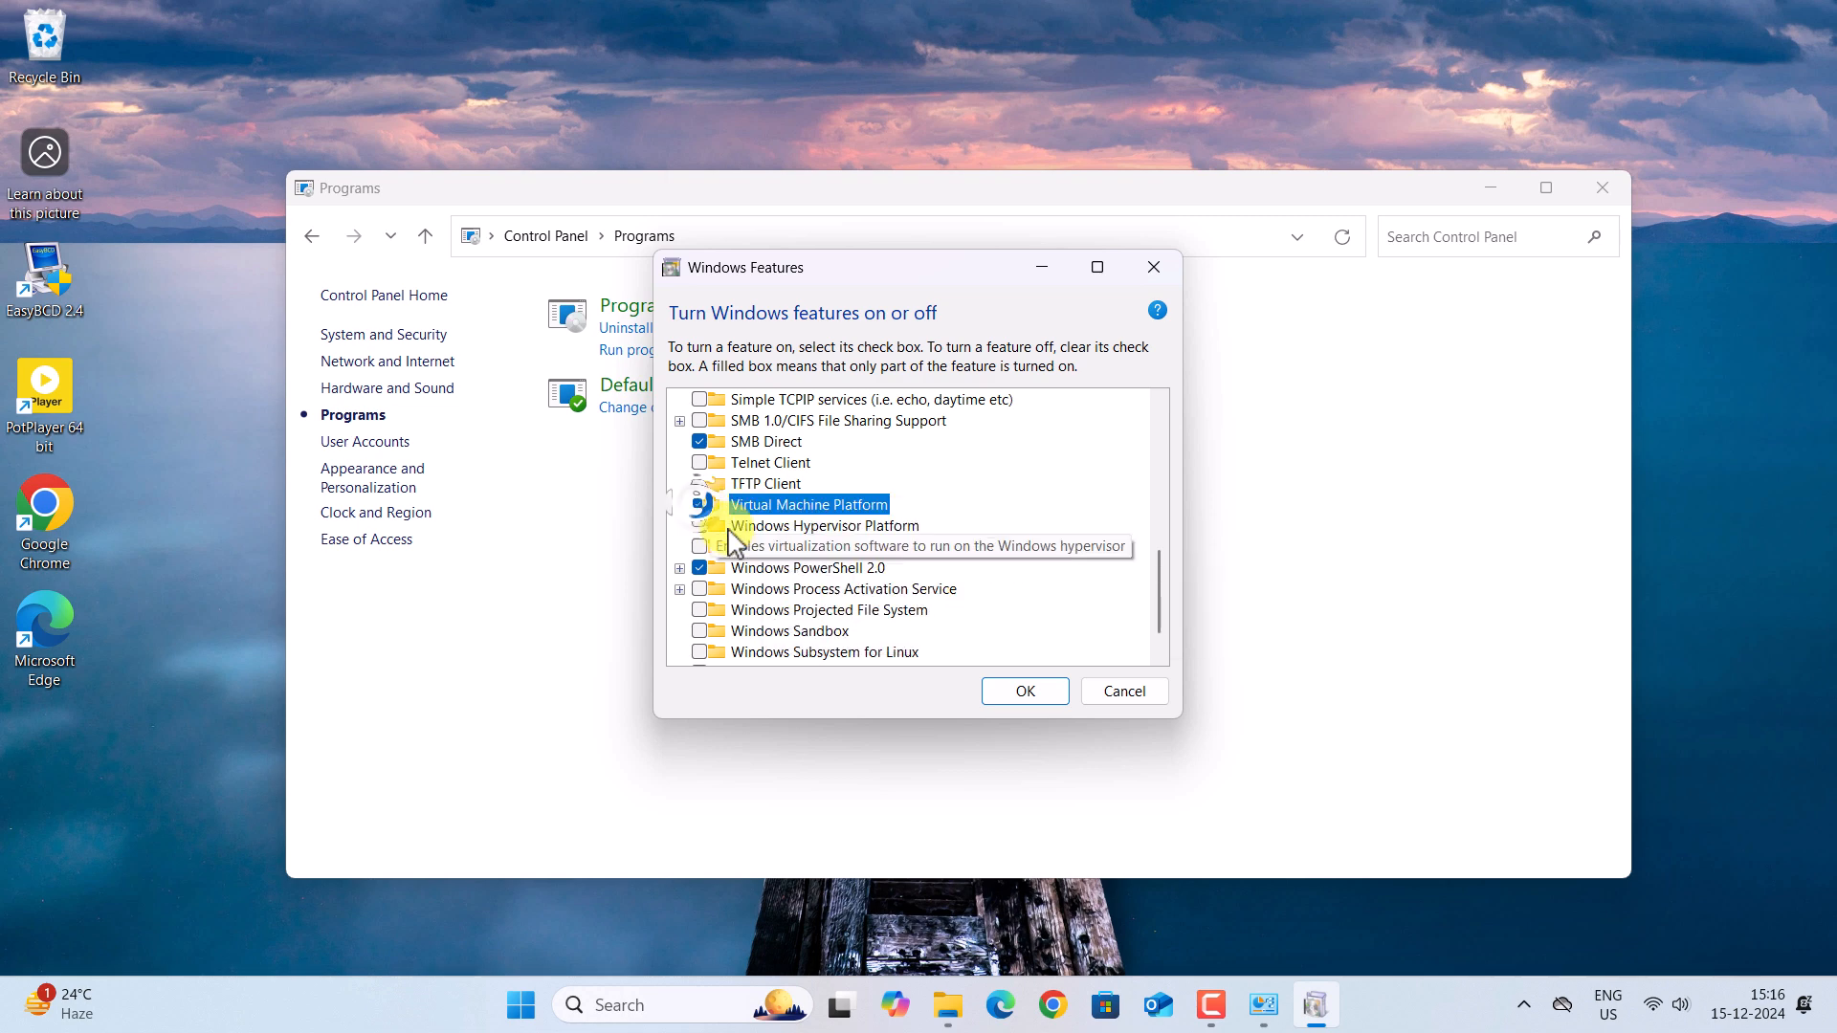
left_click(700, 526)
scroll(737, 574, "down", 1)
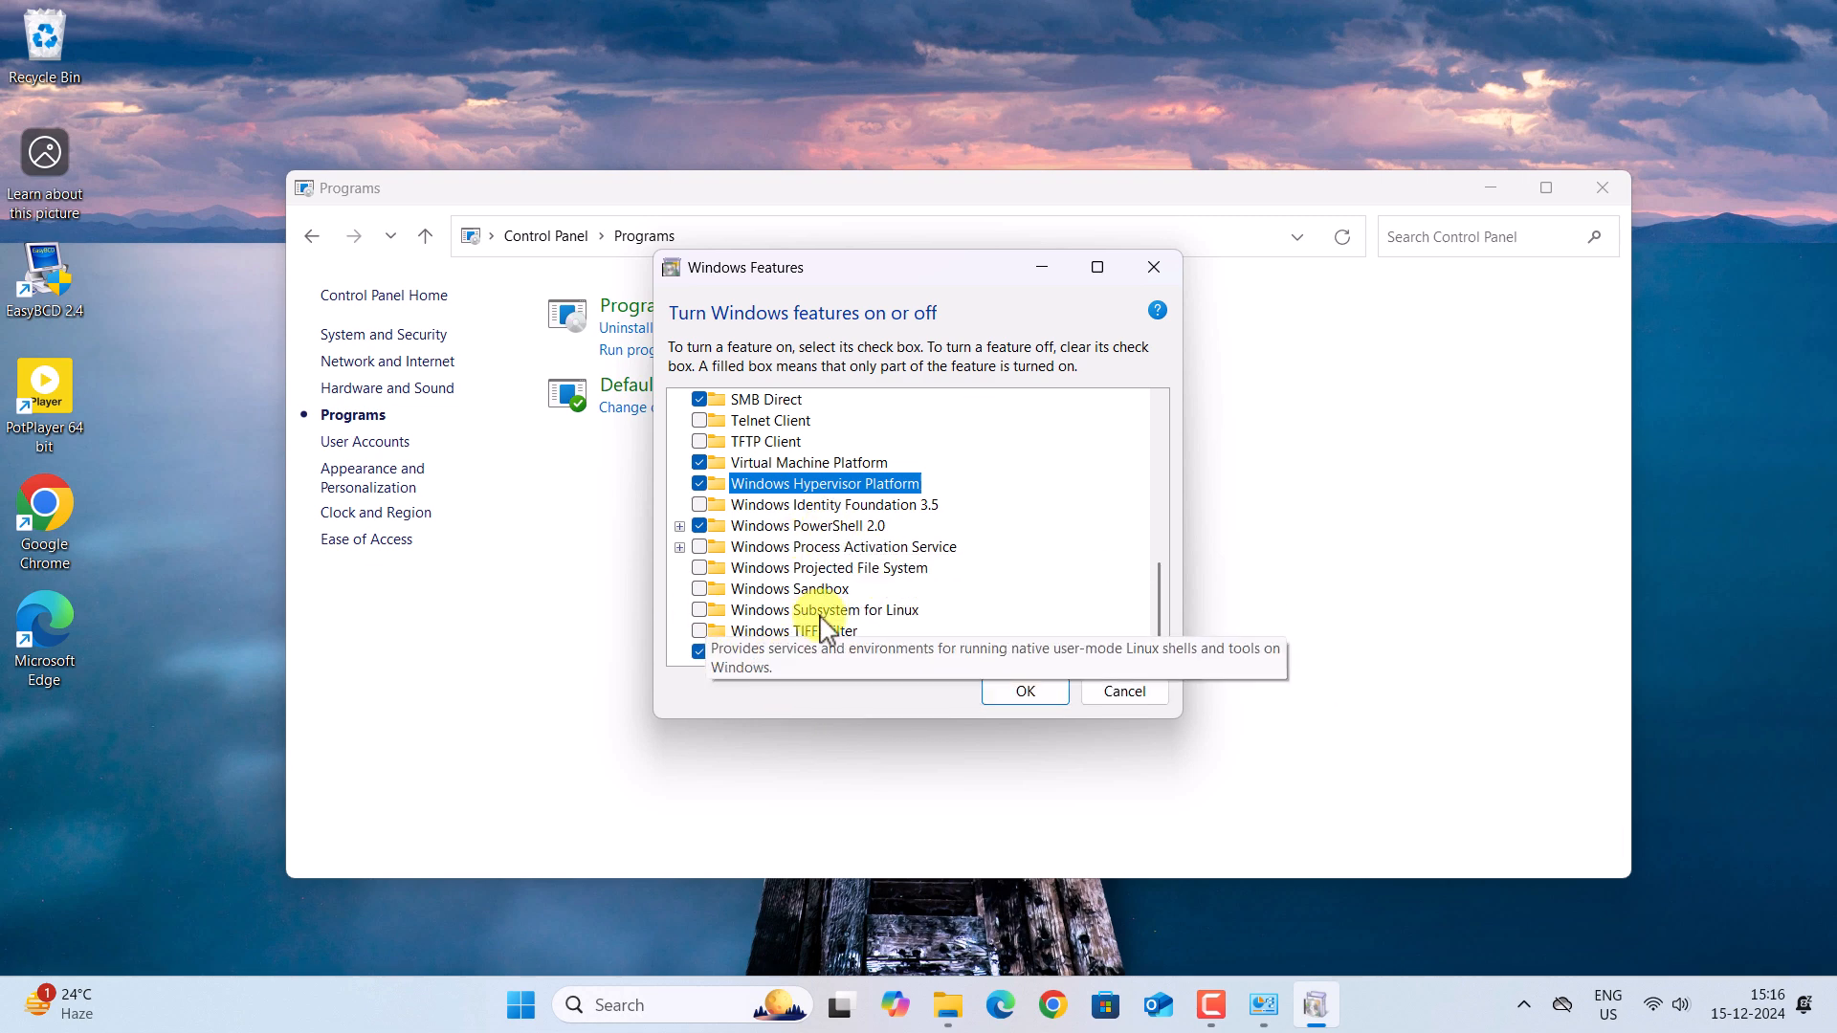
left_click(699, 611)
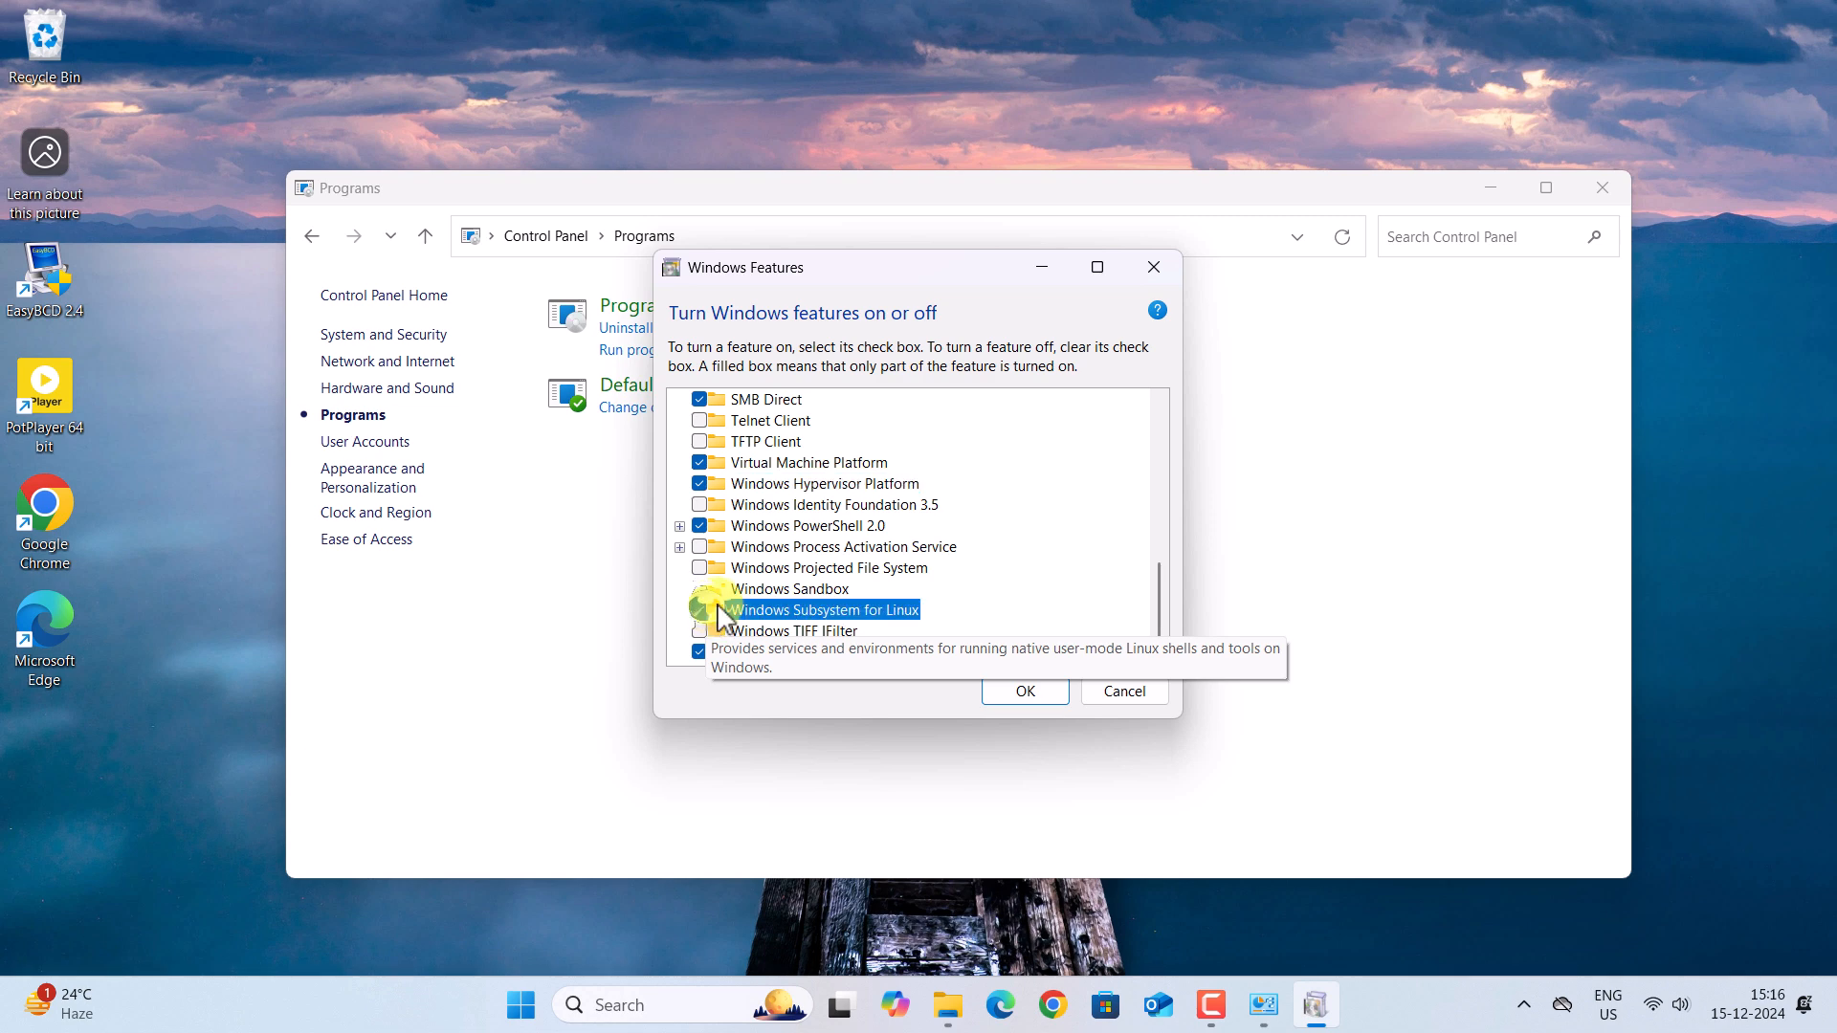
left_click(700, 483)
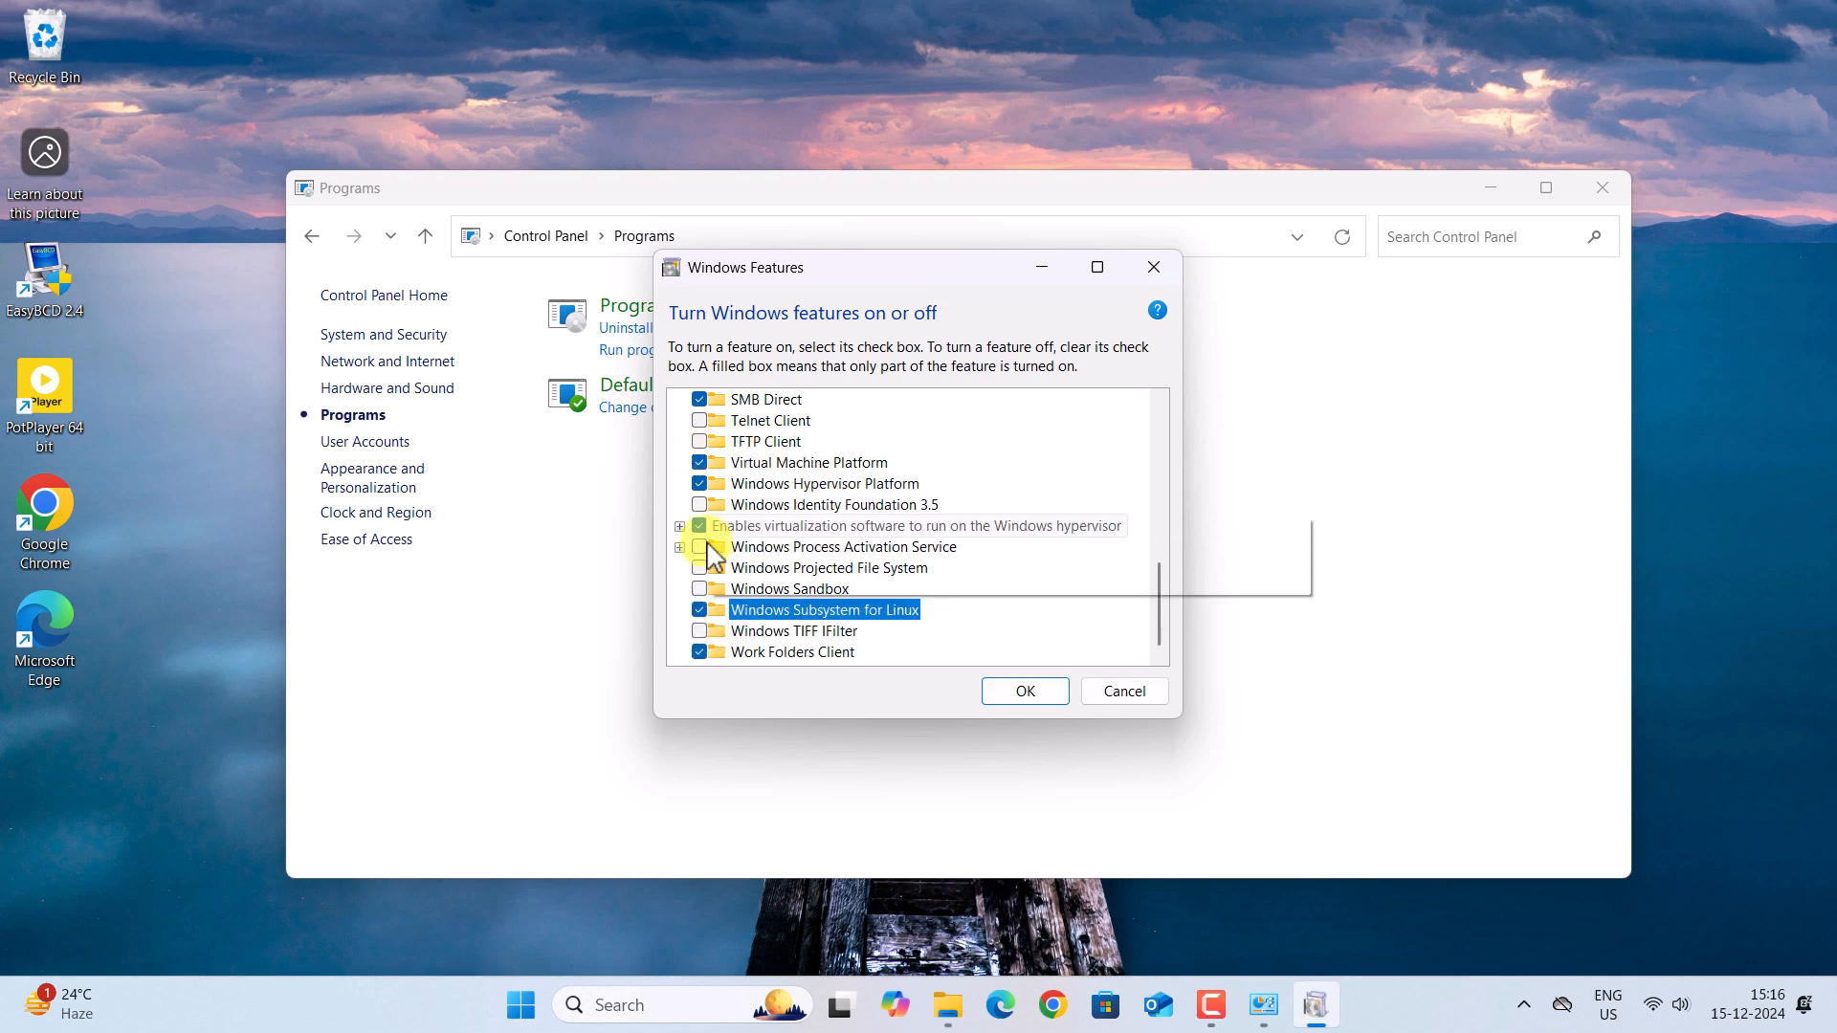
left_click(1029, 689)
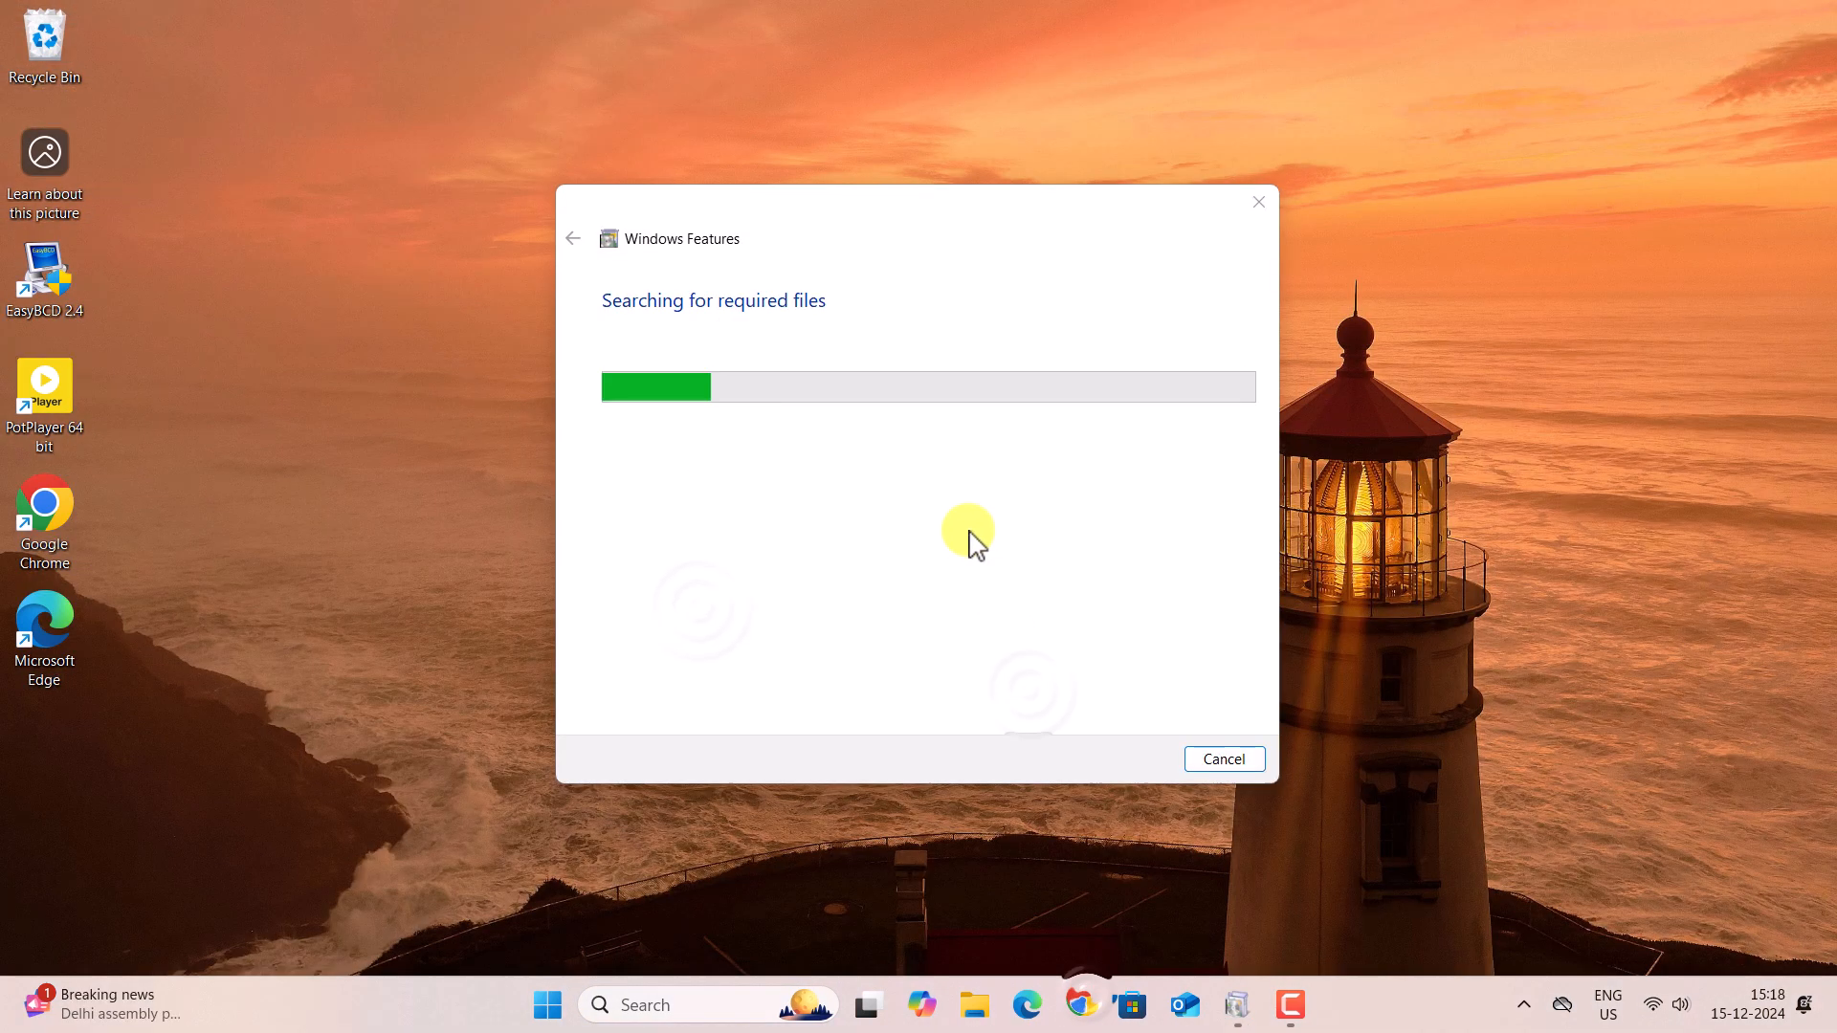
right_click(1431, 361)
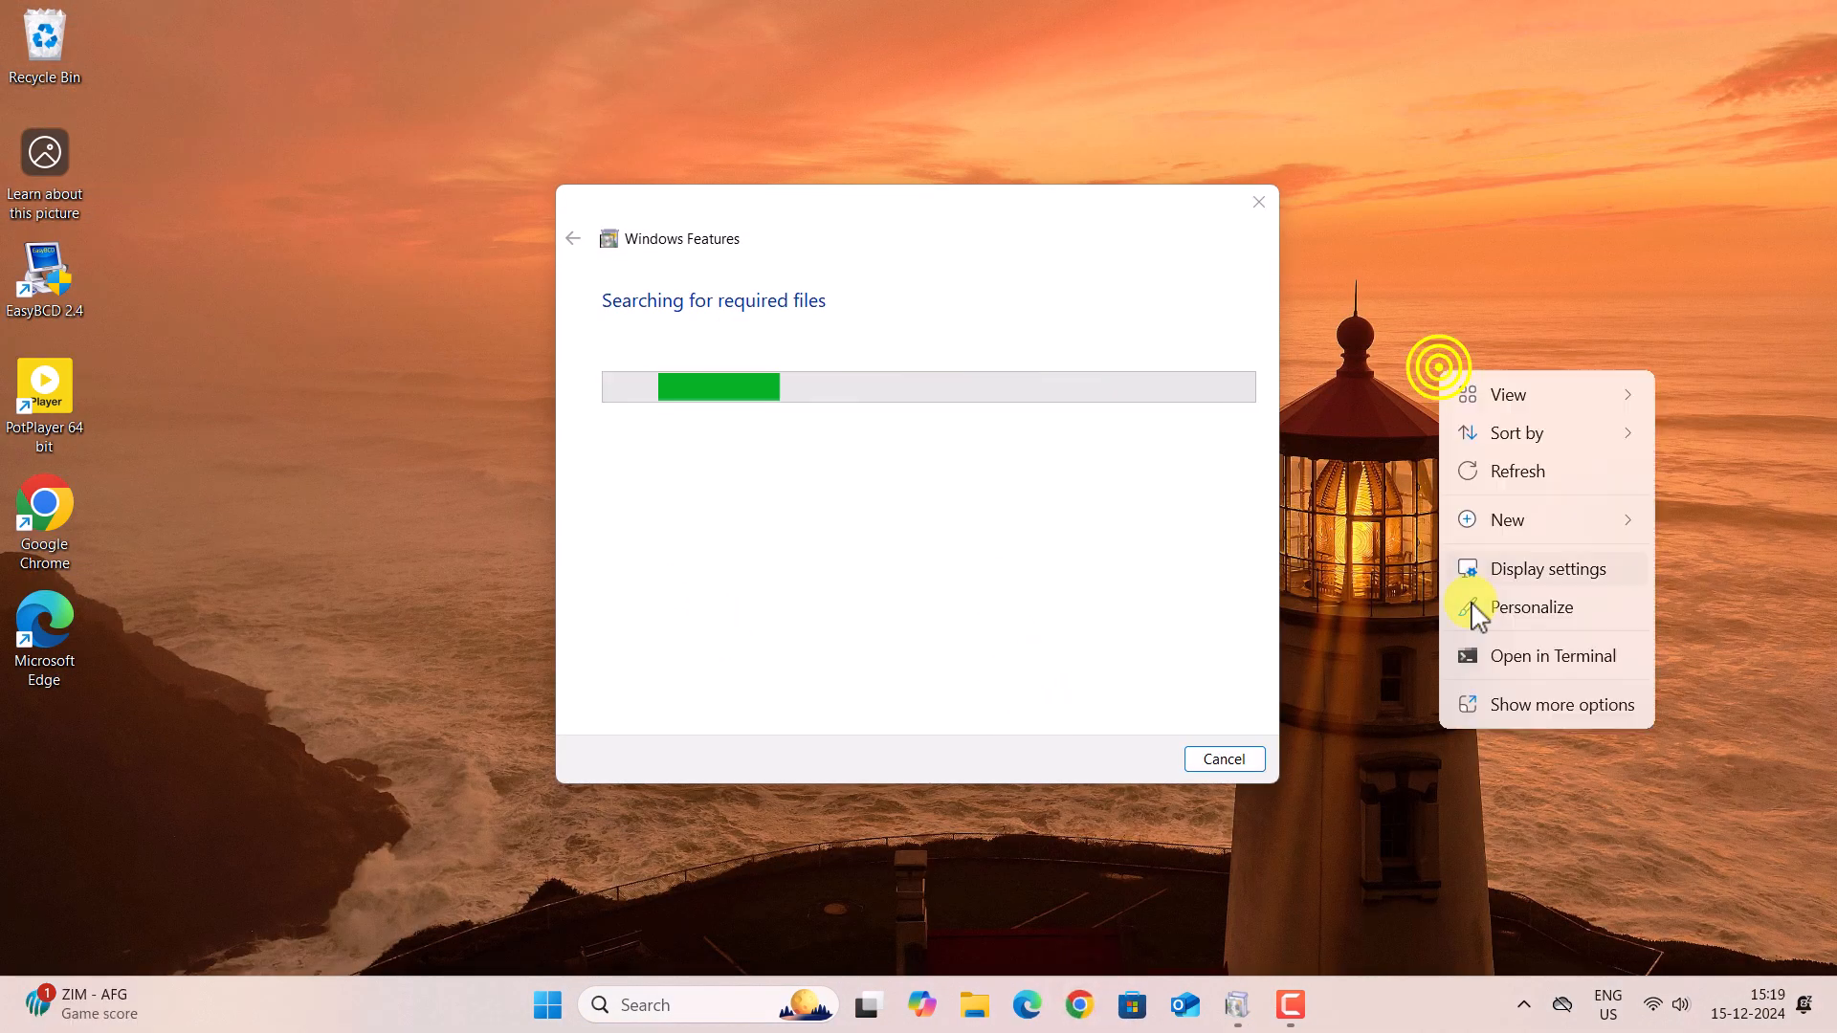
left_click(927, 443)
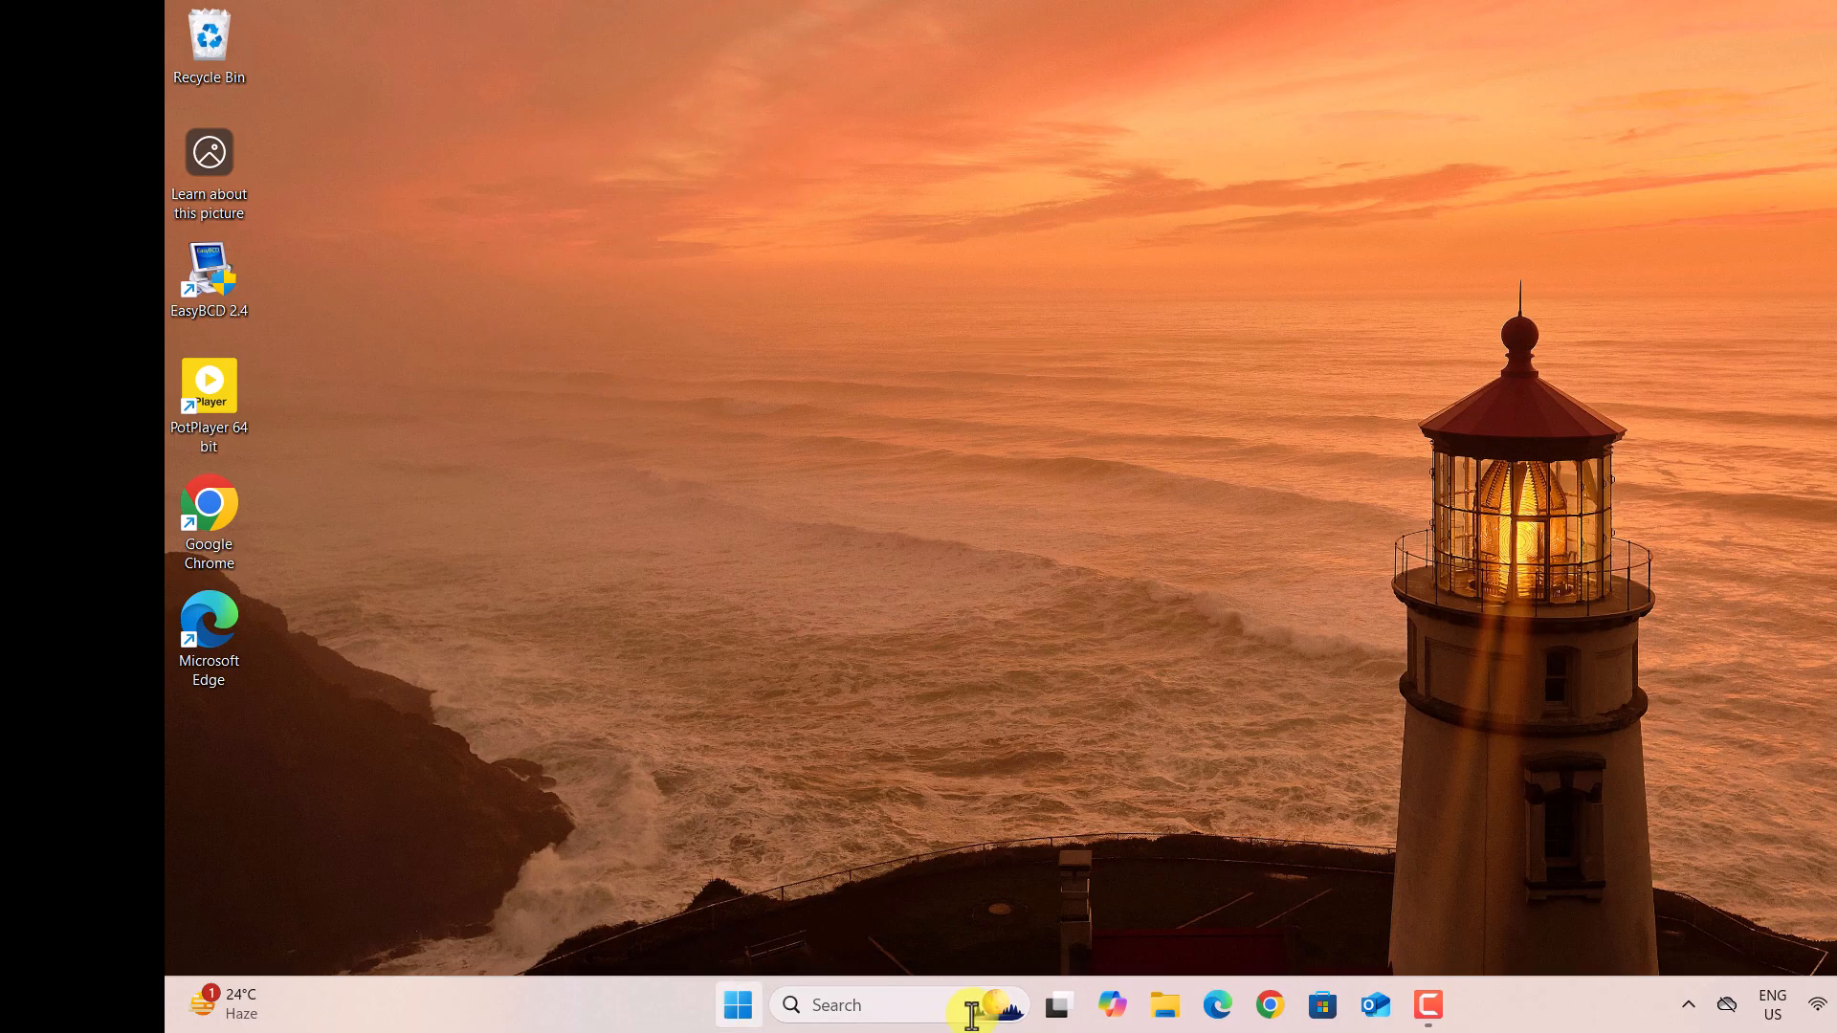
Step: Switch to File Explorer and open the extracted WSA_2407.40000.4.0_x64 folder inside the Compressed folder of Downloads
left_click(1162, 1006)
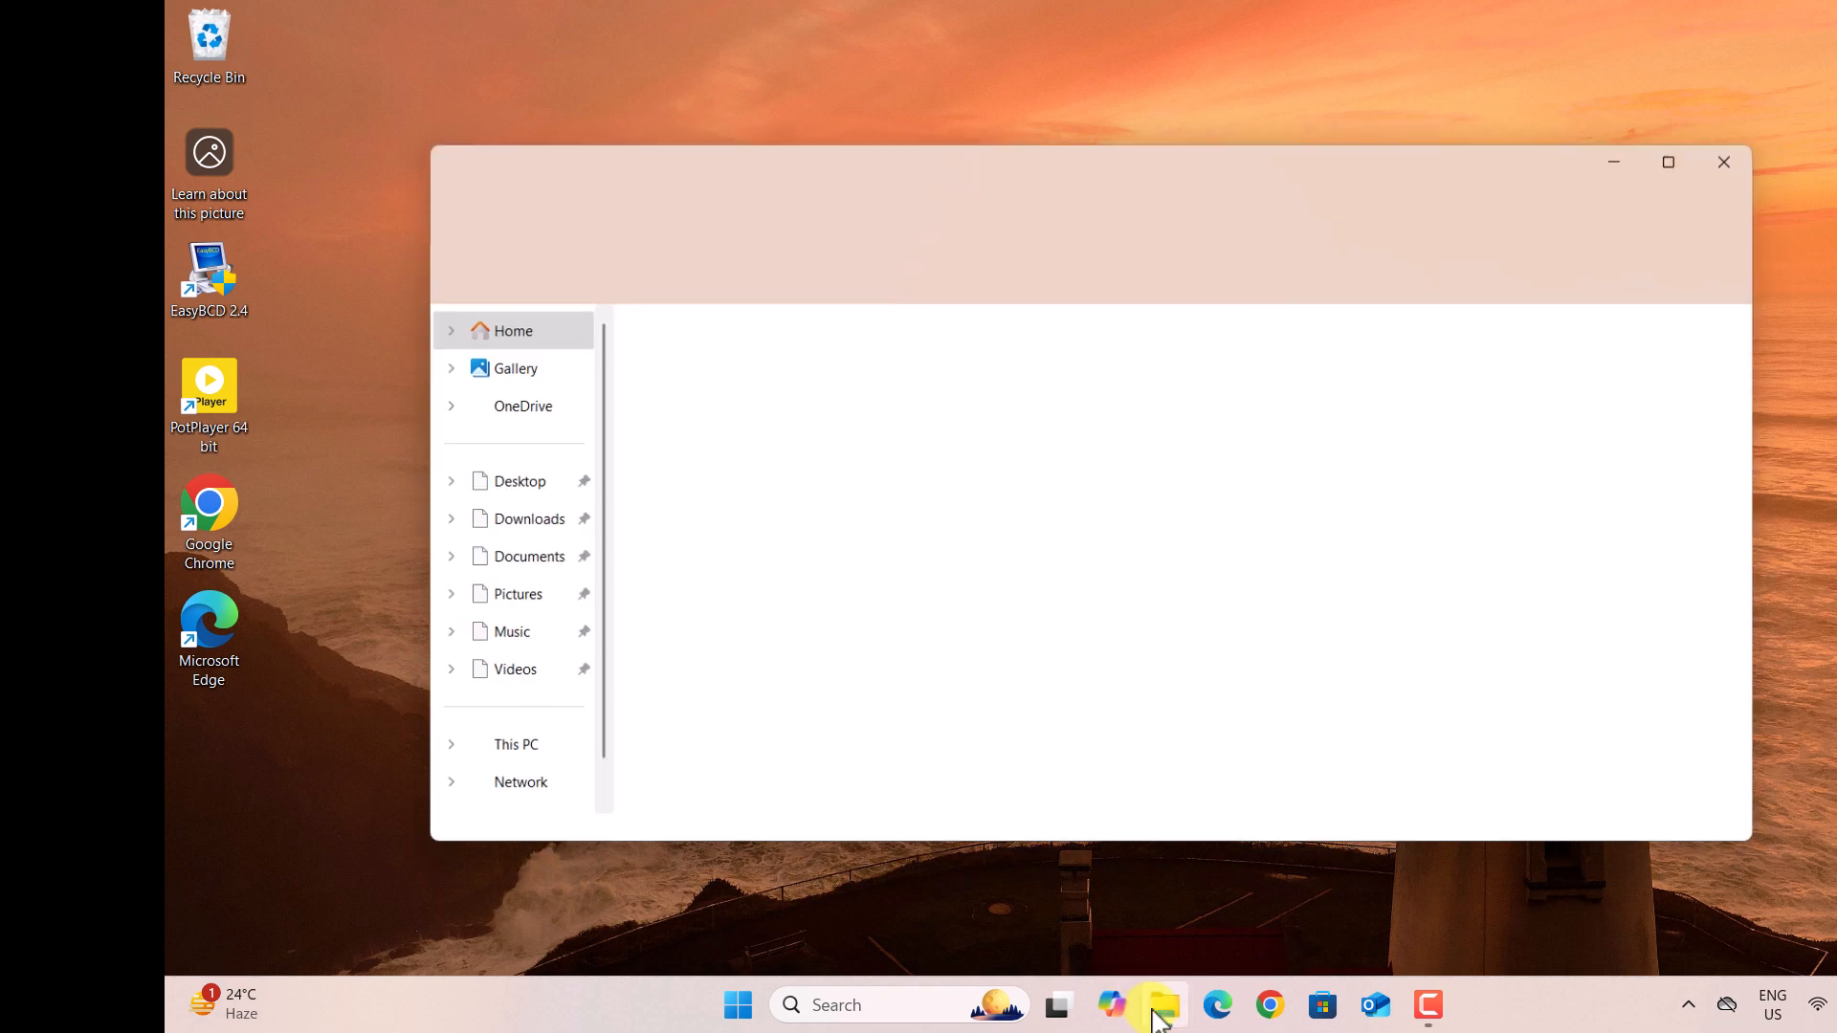
left_click(502, 524)
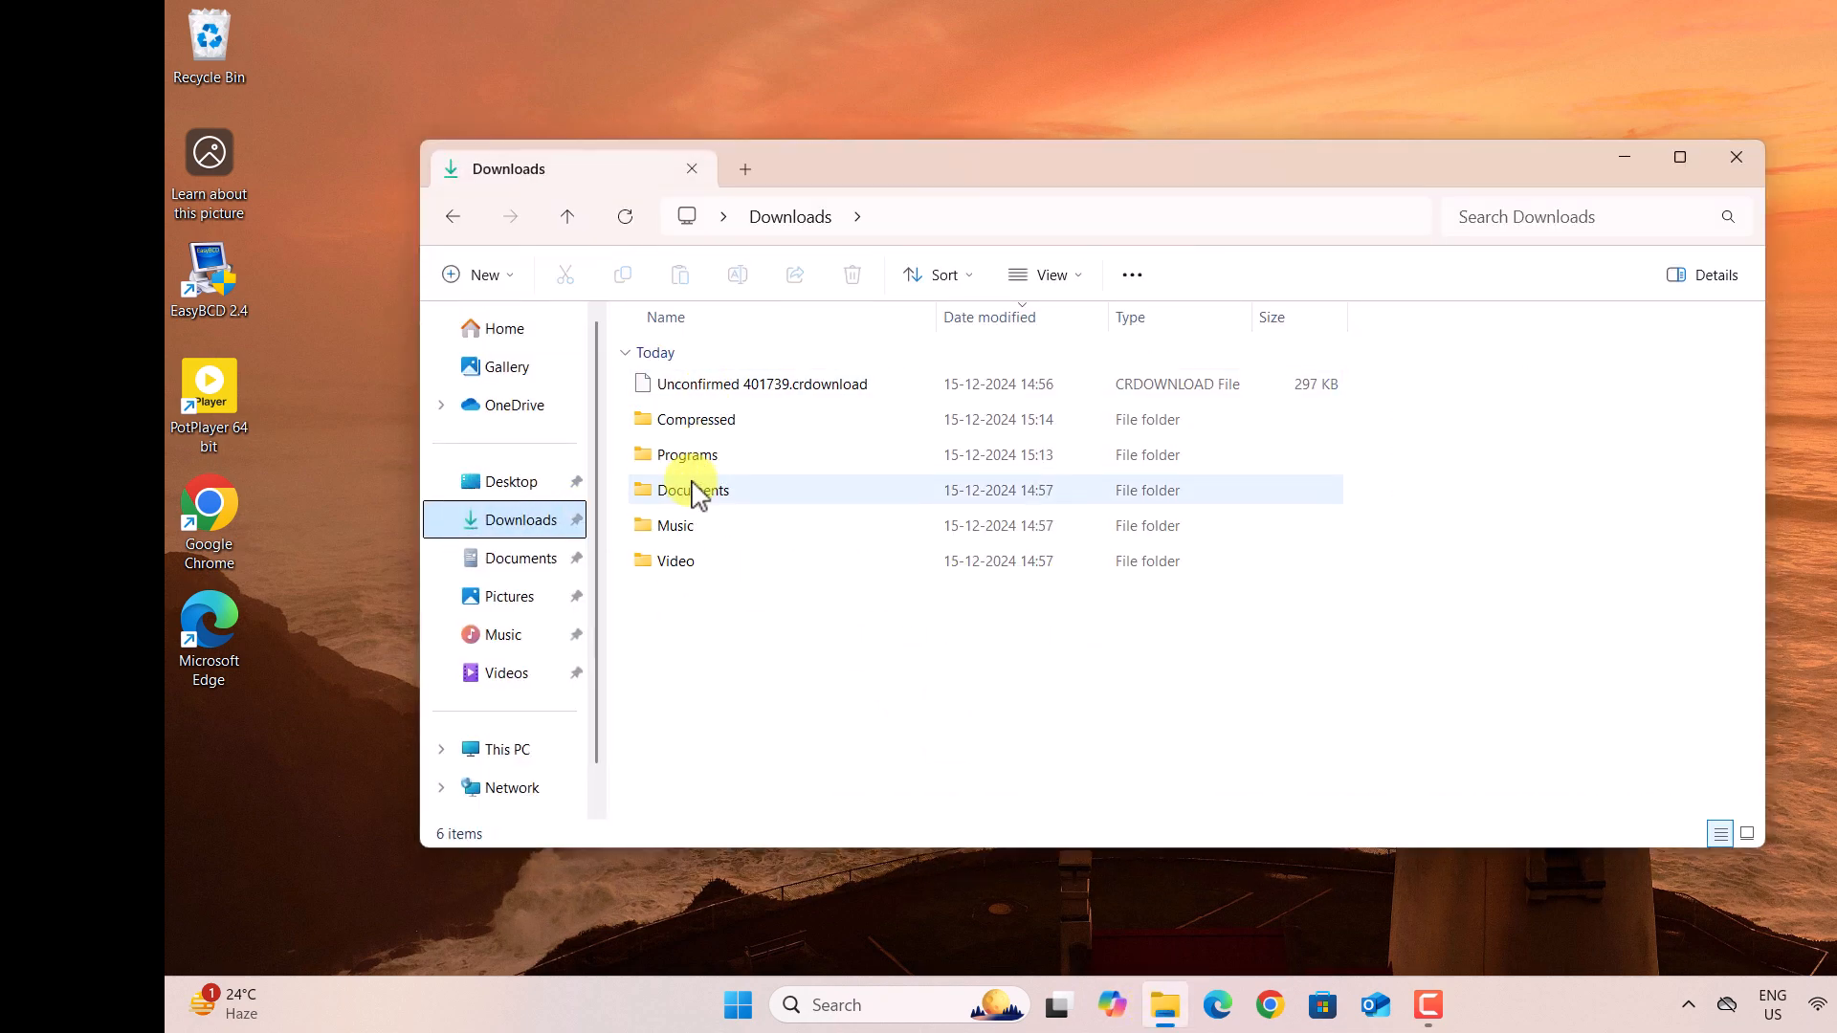
double_click(705, 419)
double_click(770, 425)
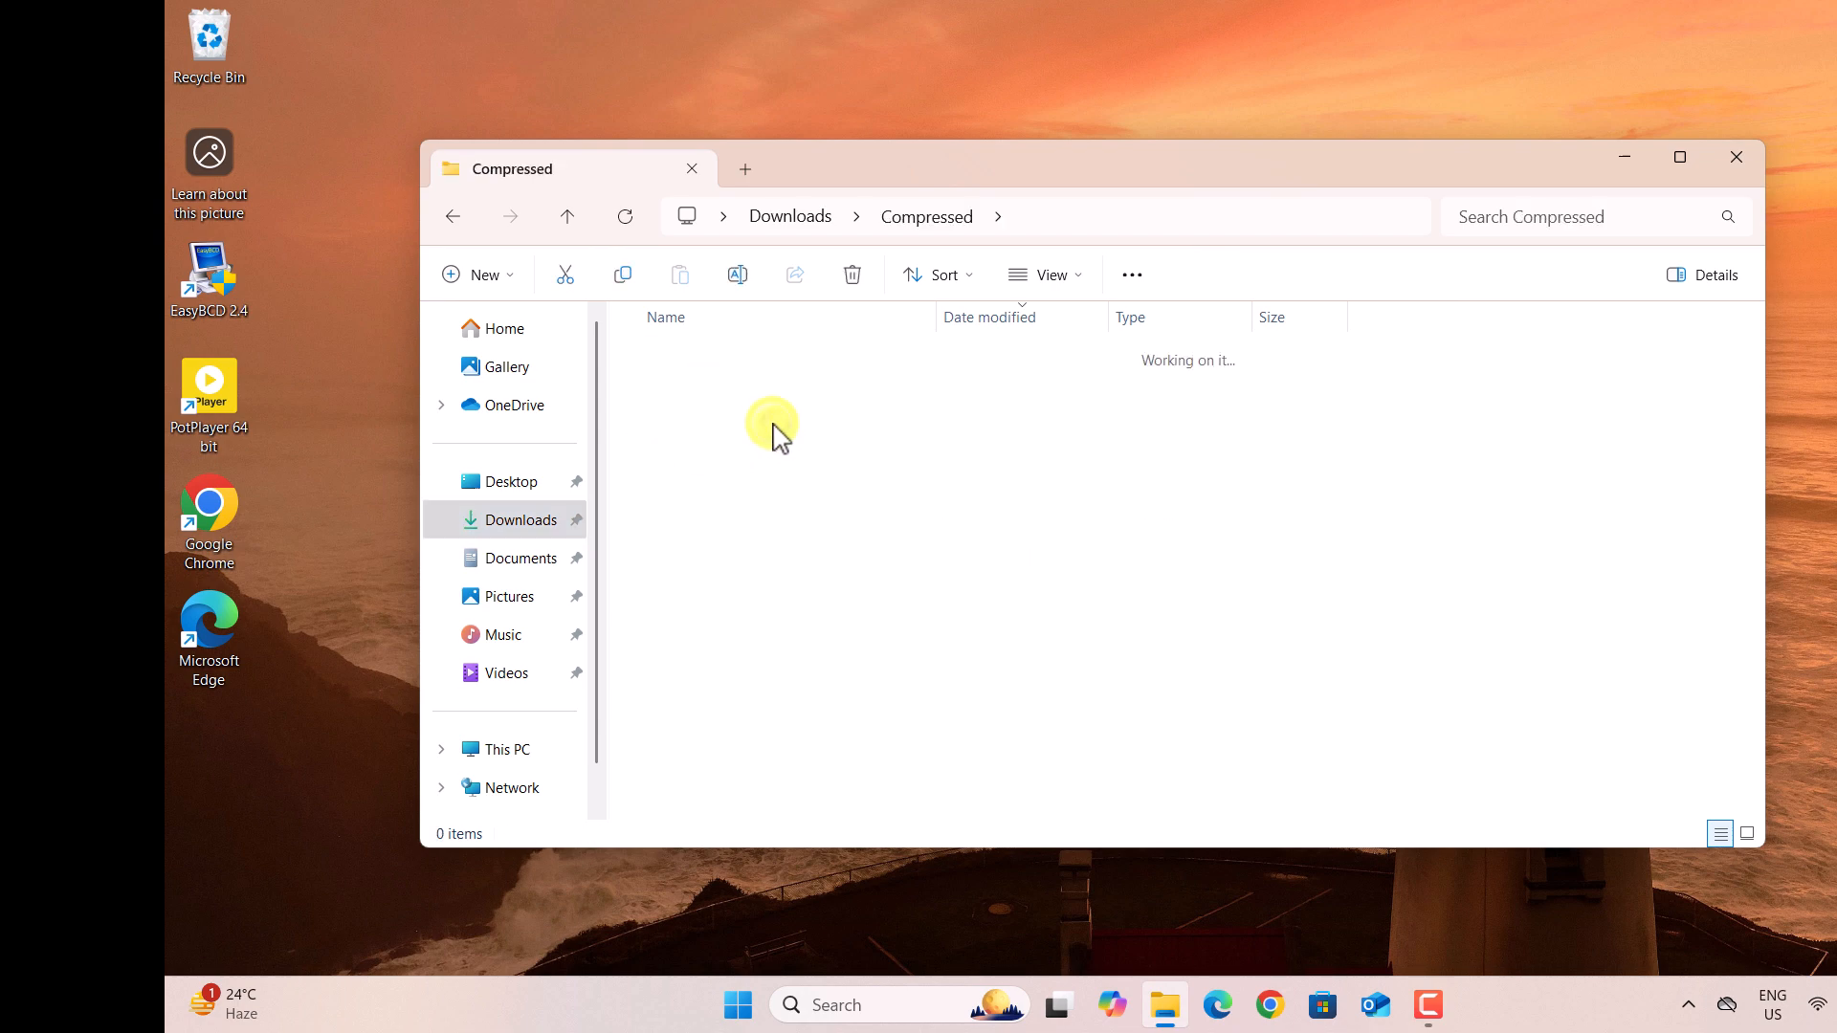
double_click(747, 390)
scroll(749, 402, "down", 5)
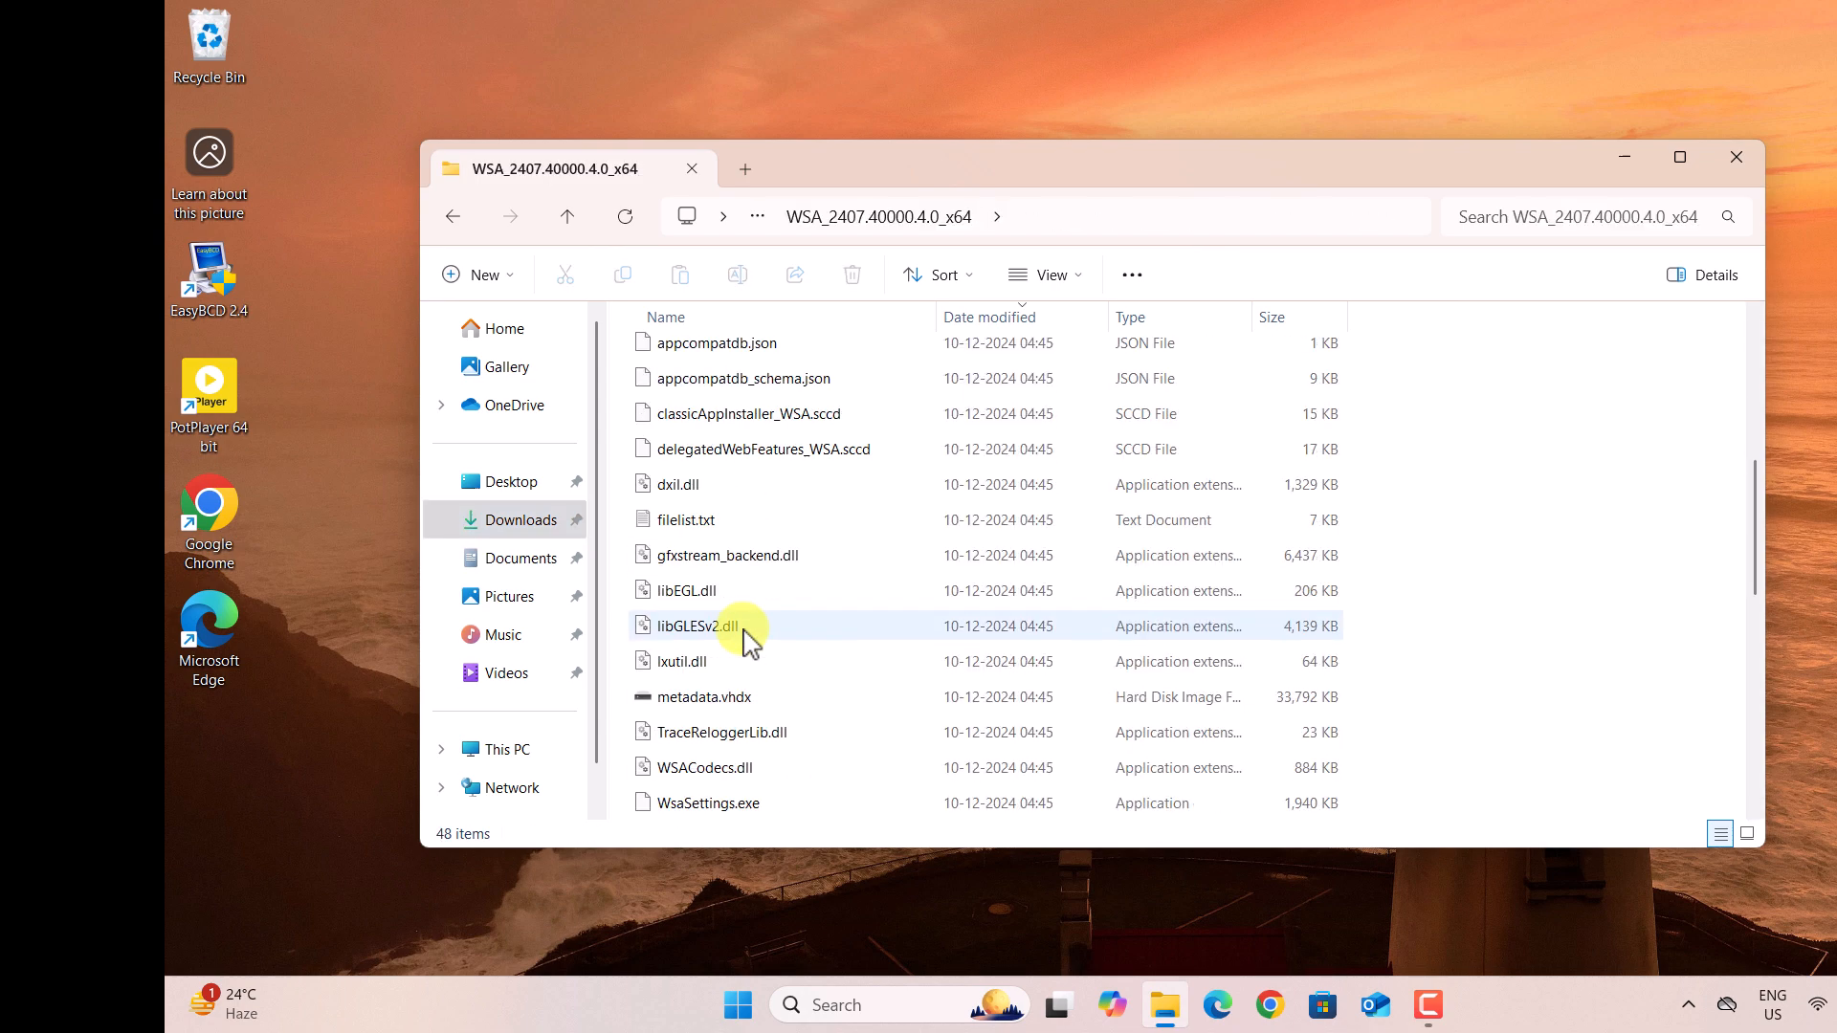
Step: Check whether file name extensions are set to show in the WSA folder
left_click(1048, 275)
mouse_move(1050, 735)
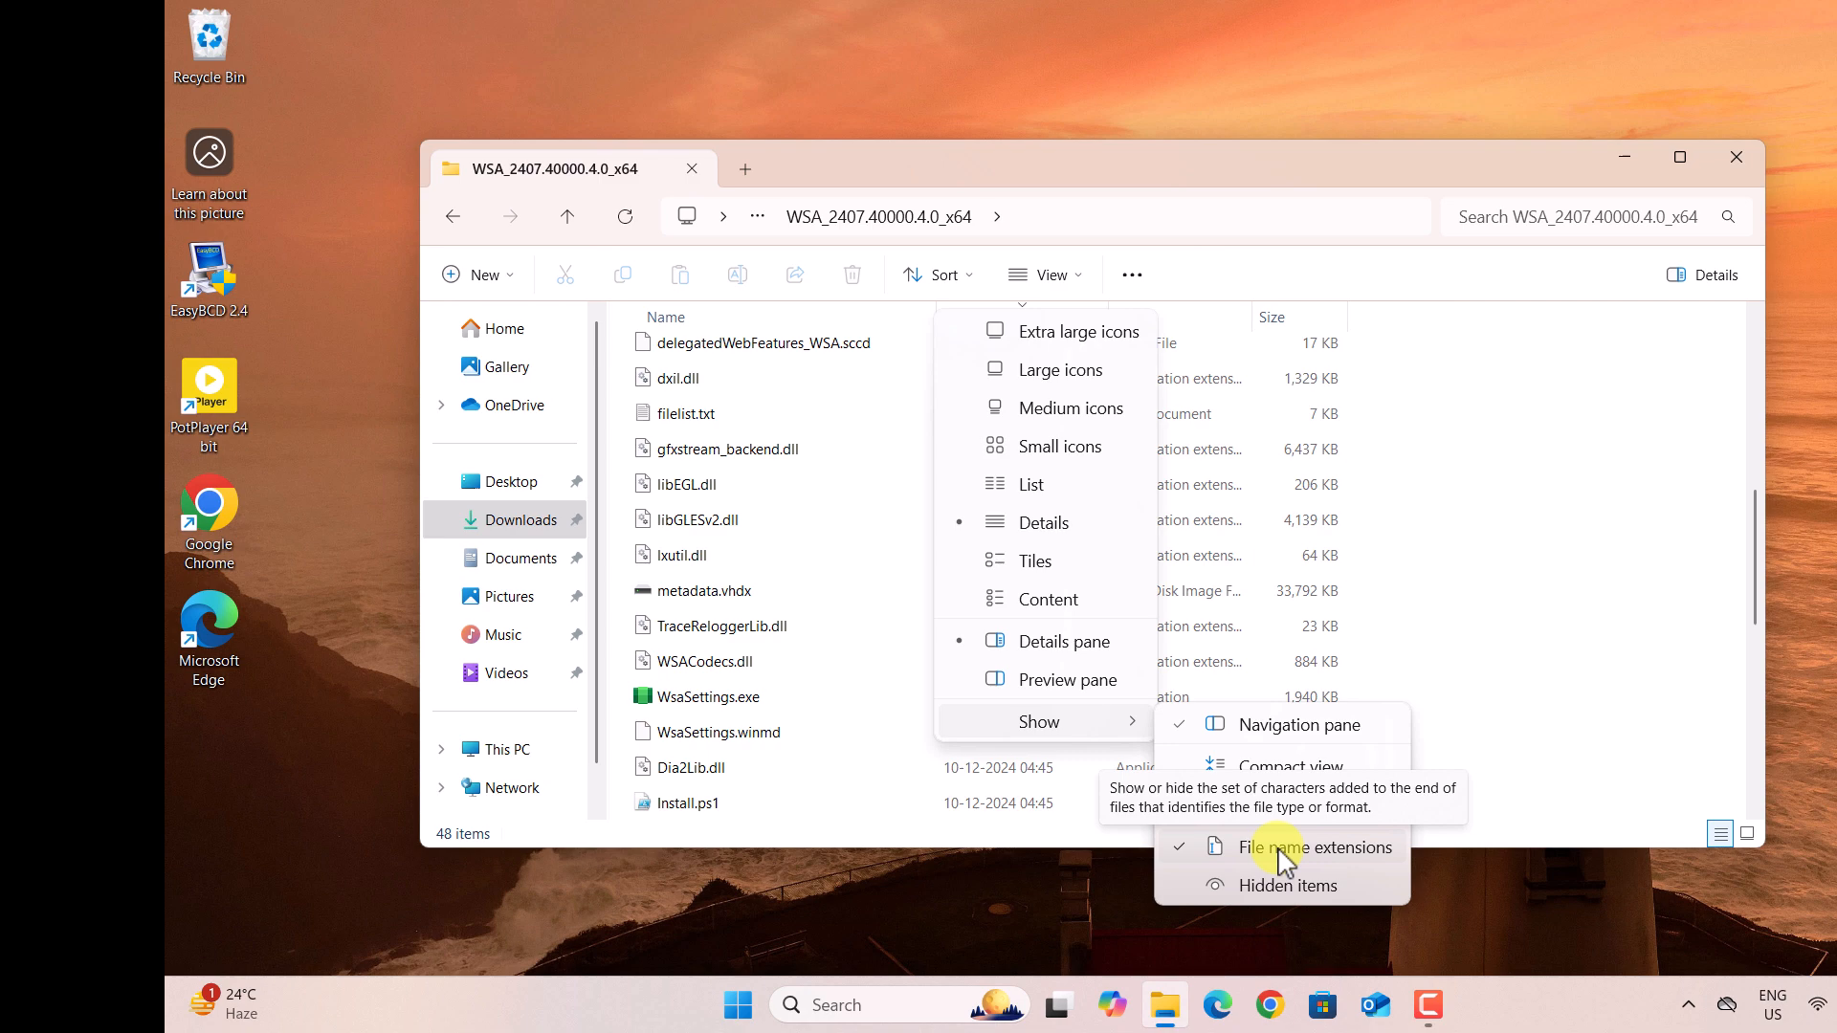
left_click(1517, 426)
Step: Find Install.ps1 in the WSA folder and look at the actions available for it
scroll(708, 531, "down", 3)
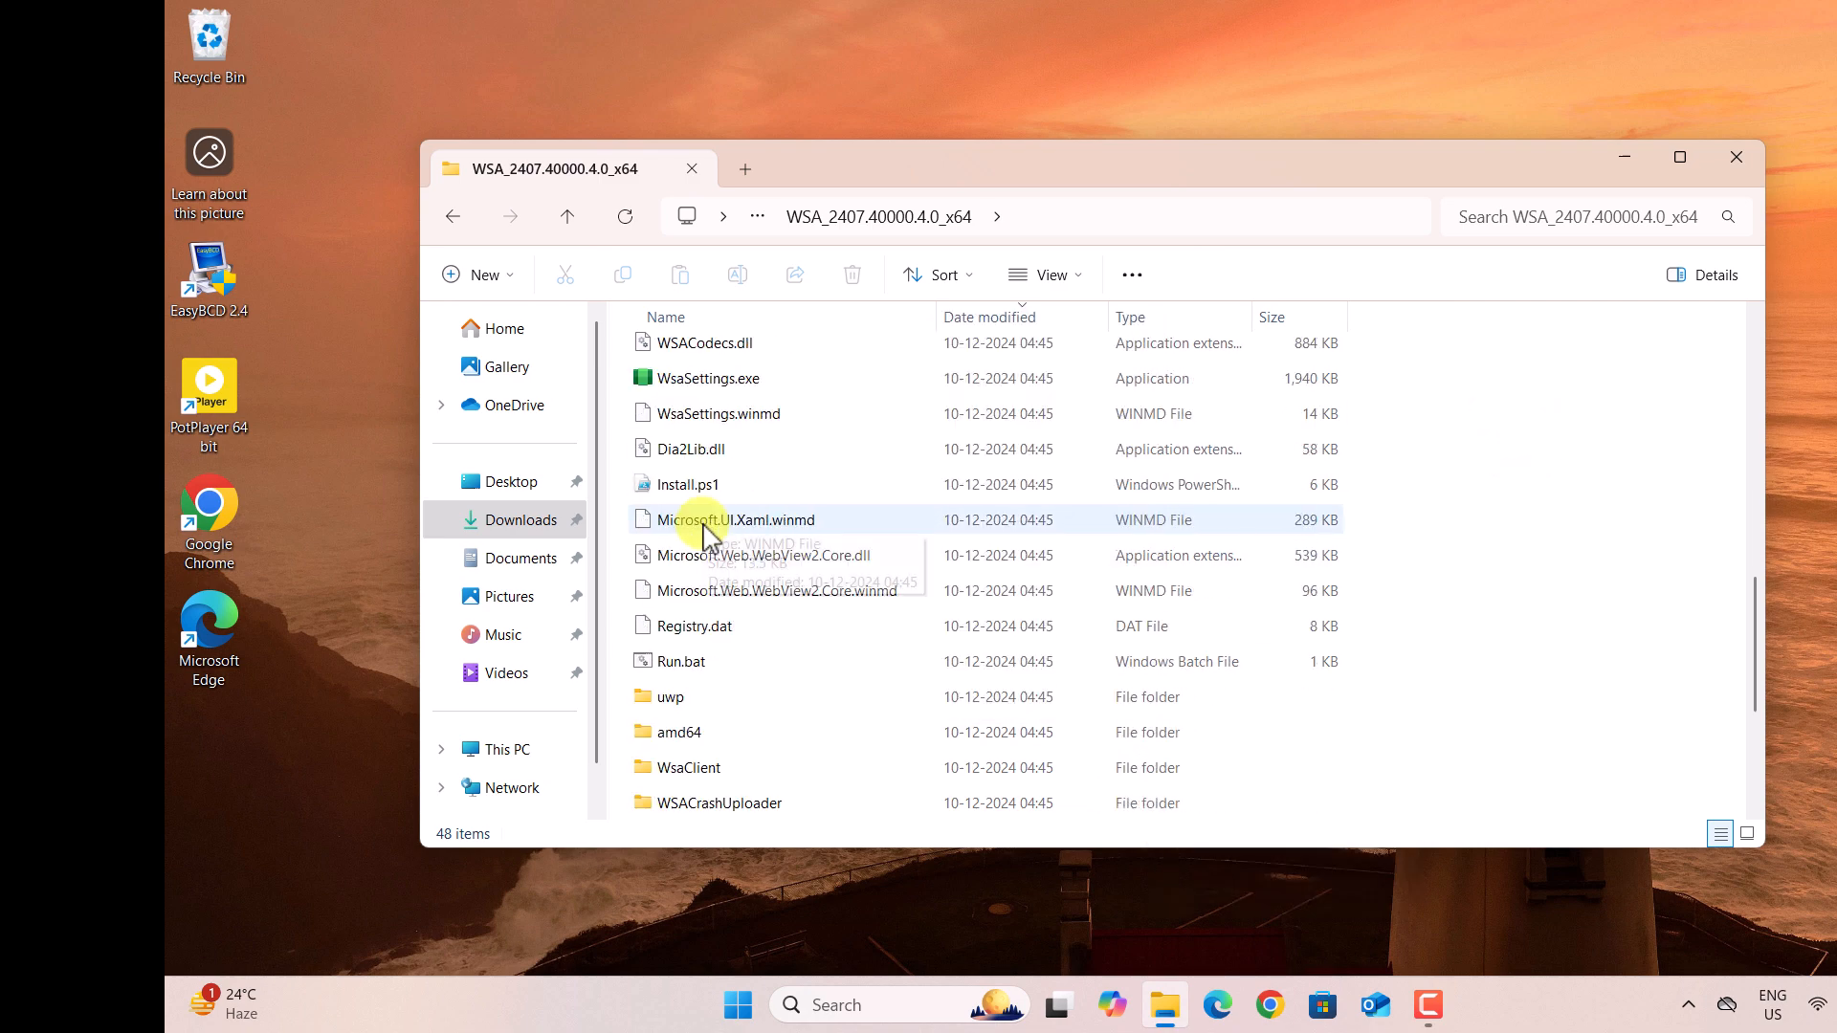
scroll(708, 534, "down", 1)
scroll(708, 538, "down", 1)
scroll(708, 535, "up", 2)
left_click_drag(706, 469, 691, 464)
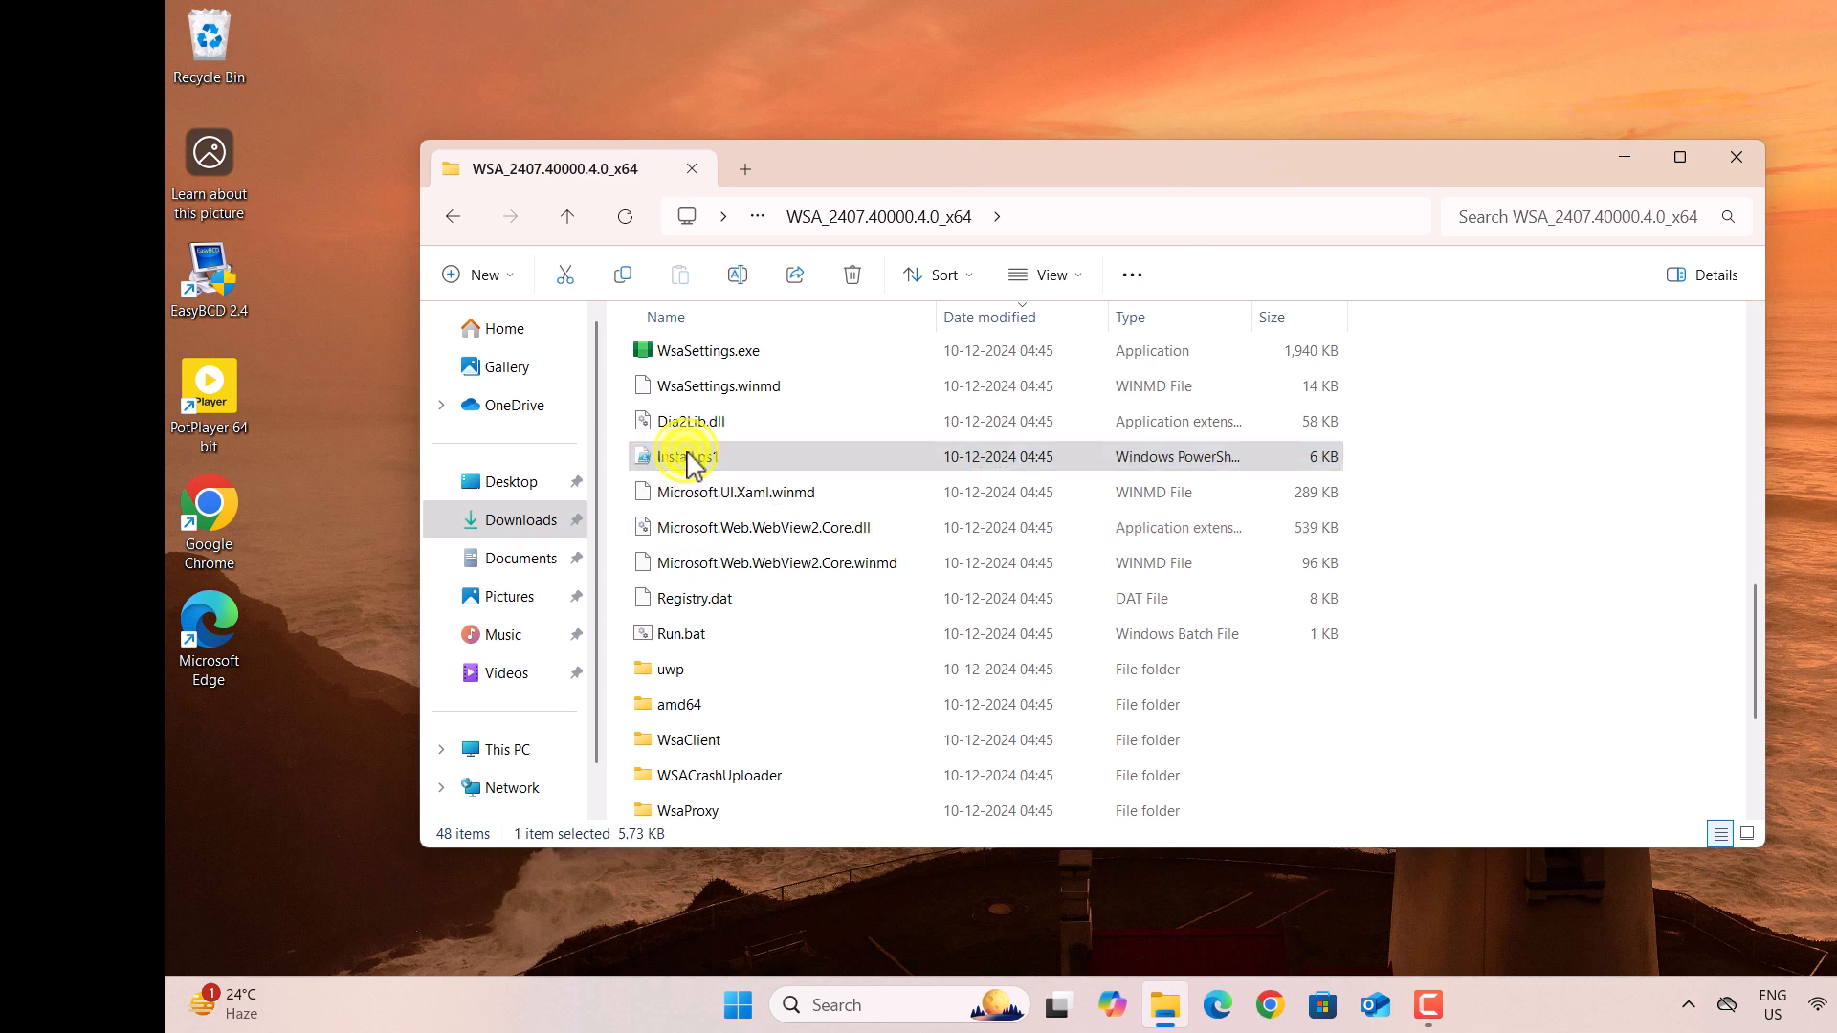
right_click(691, 464)
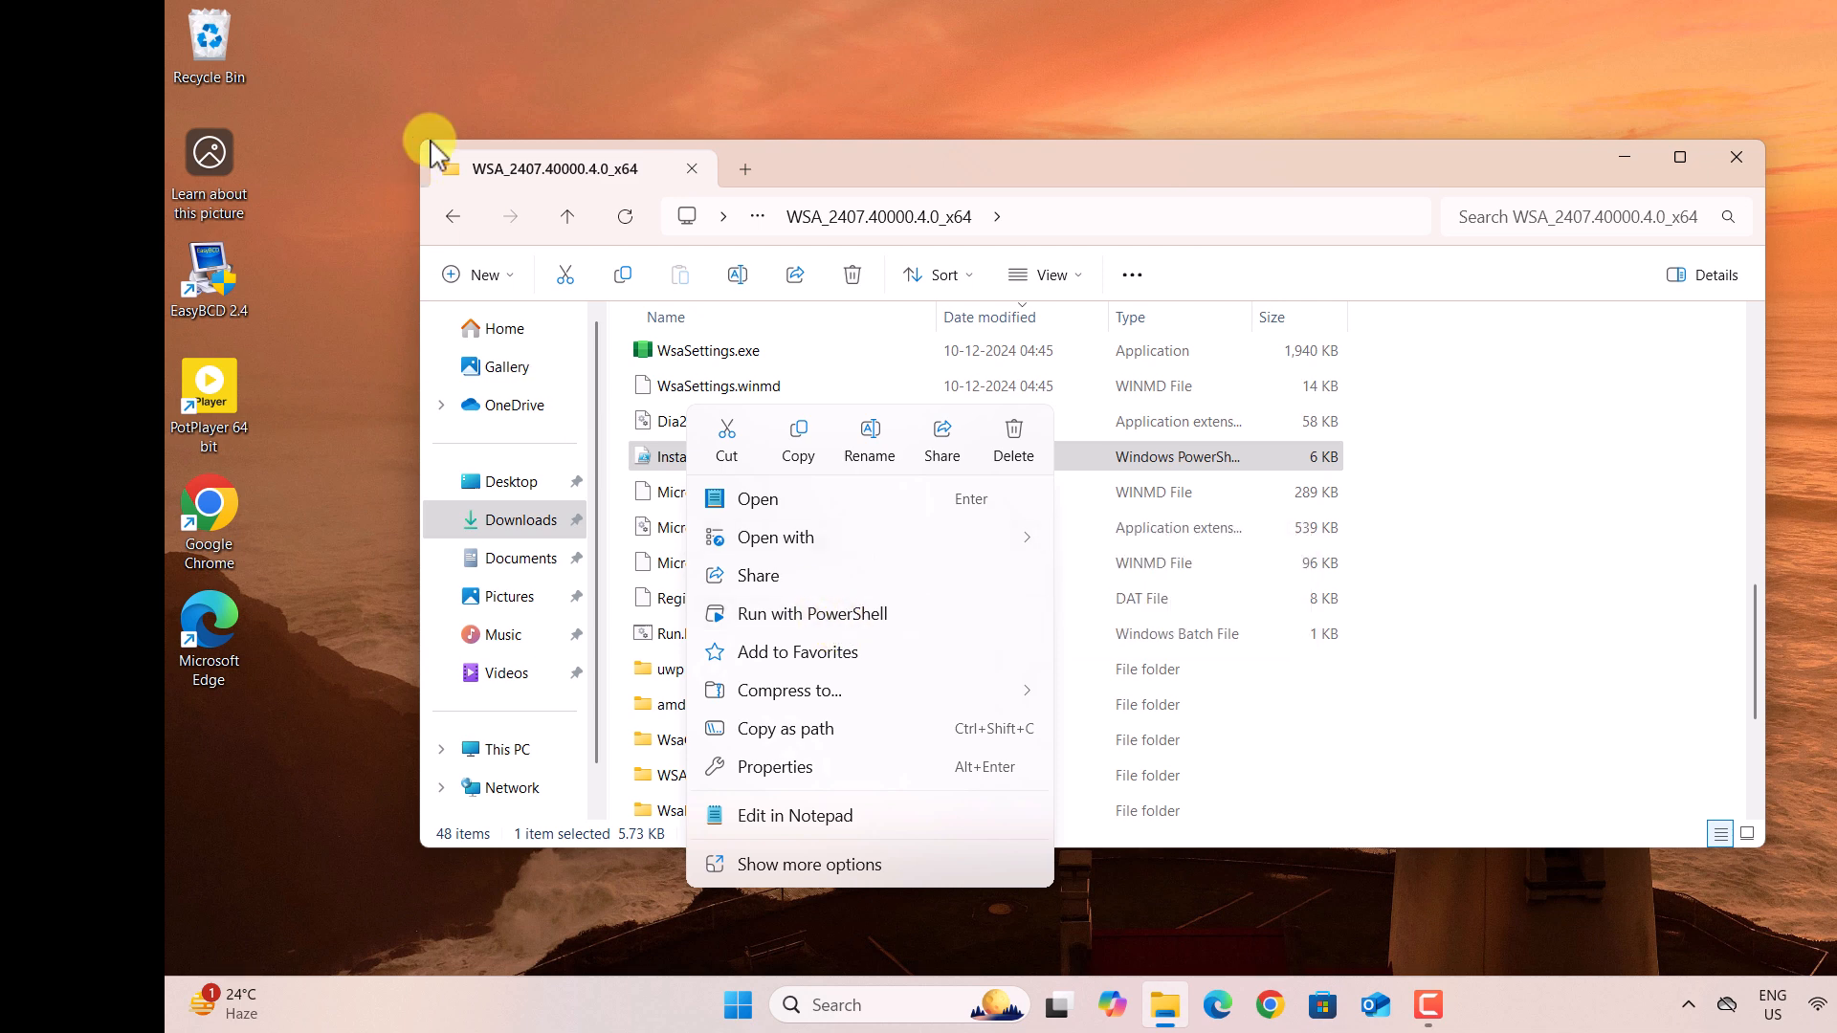
left_click(1449, 593)
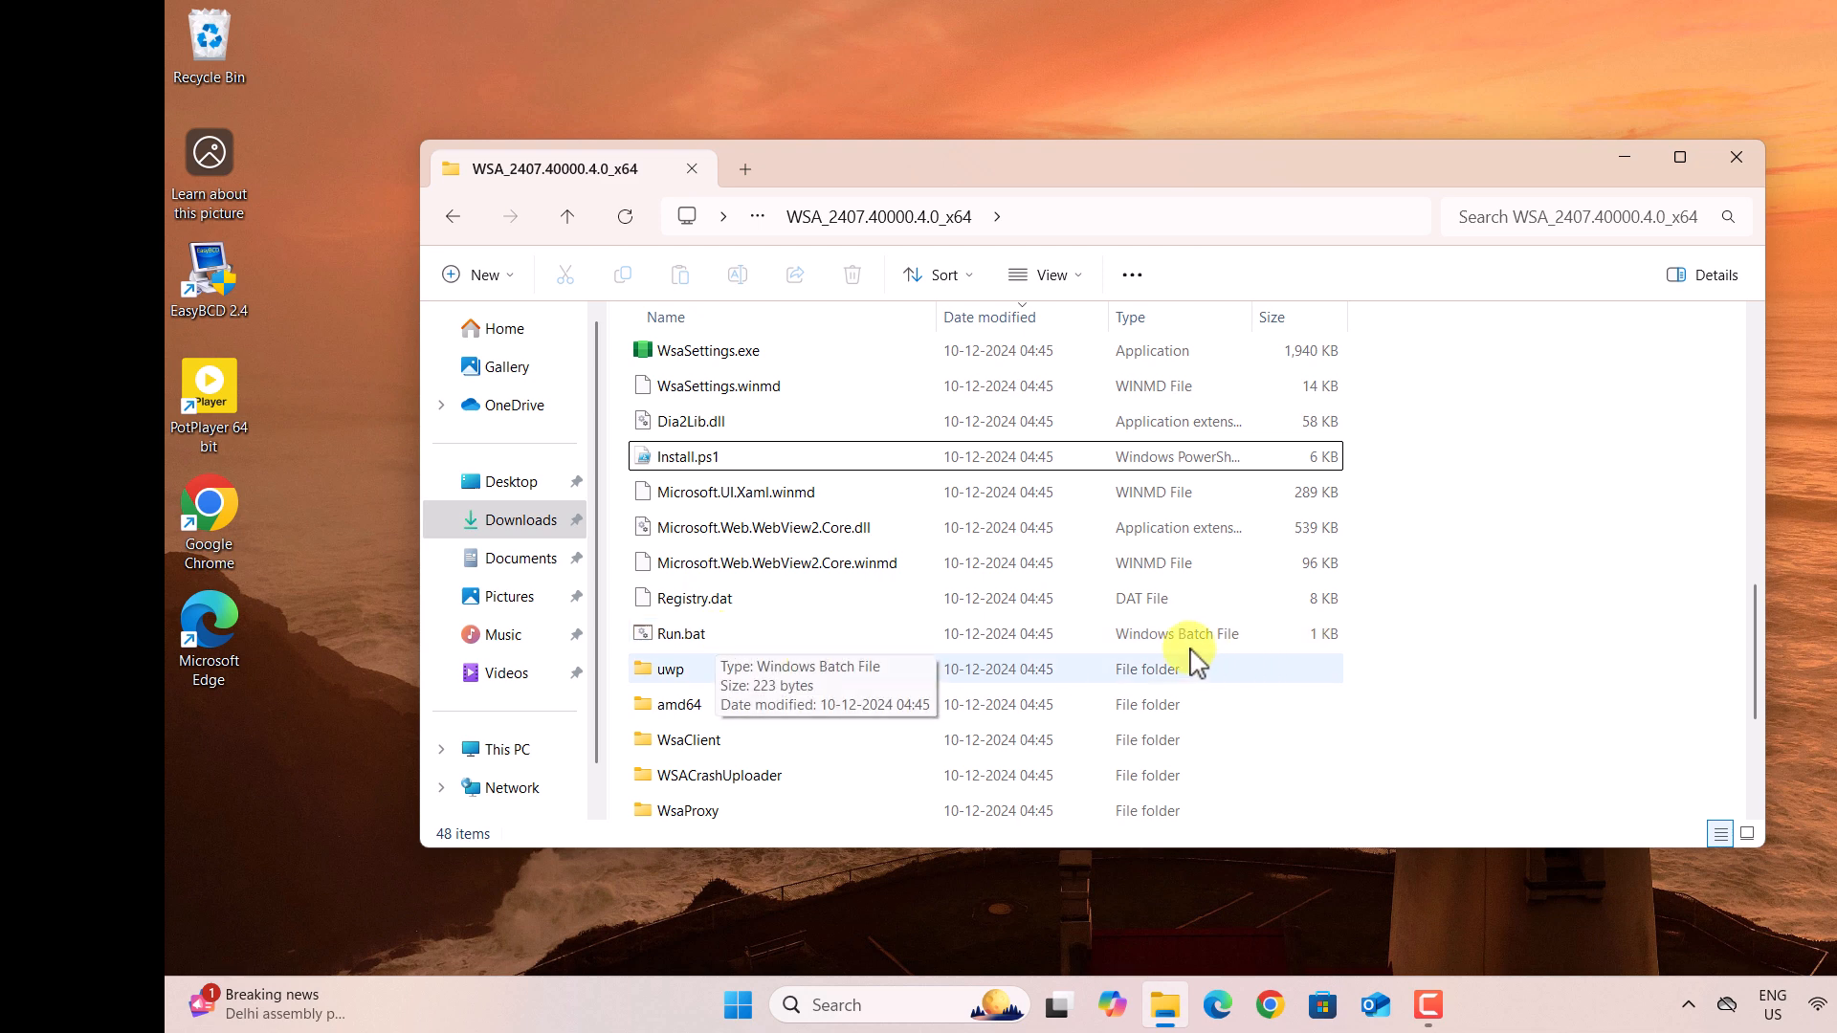
Step: Run the Run.bat file from the WSA folder as administrator
left_click(693, 637)
right_click(695, 647)
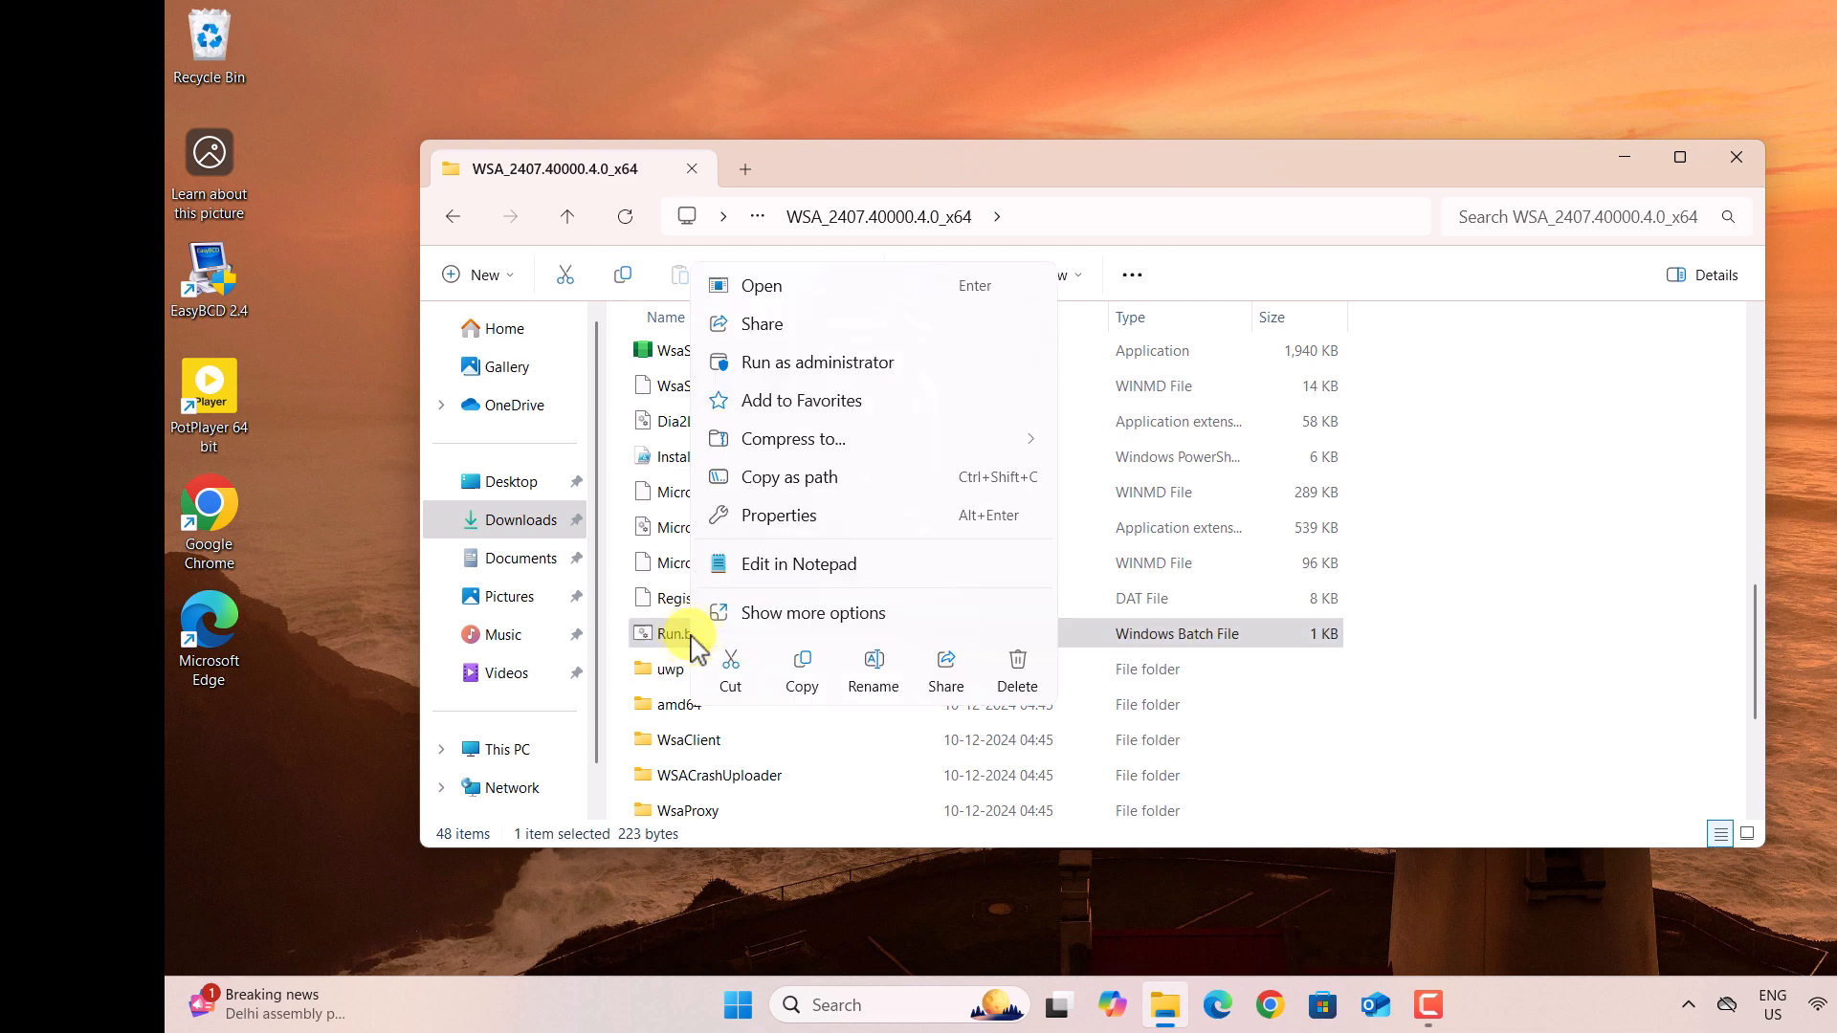
left_click(800, 367)
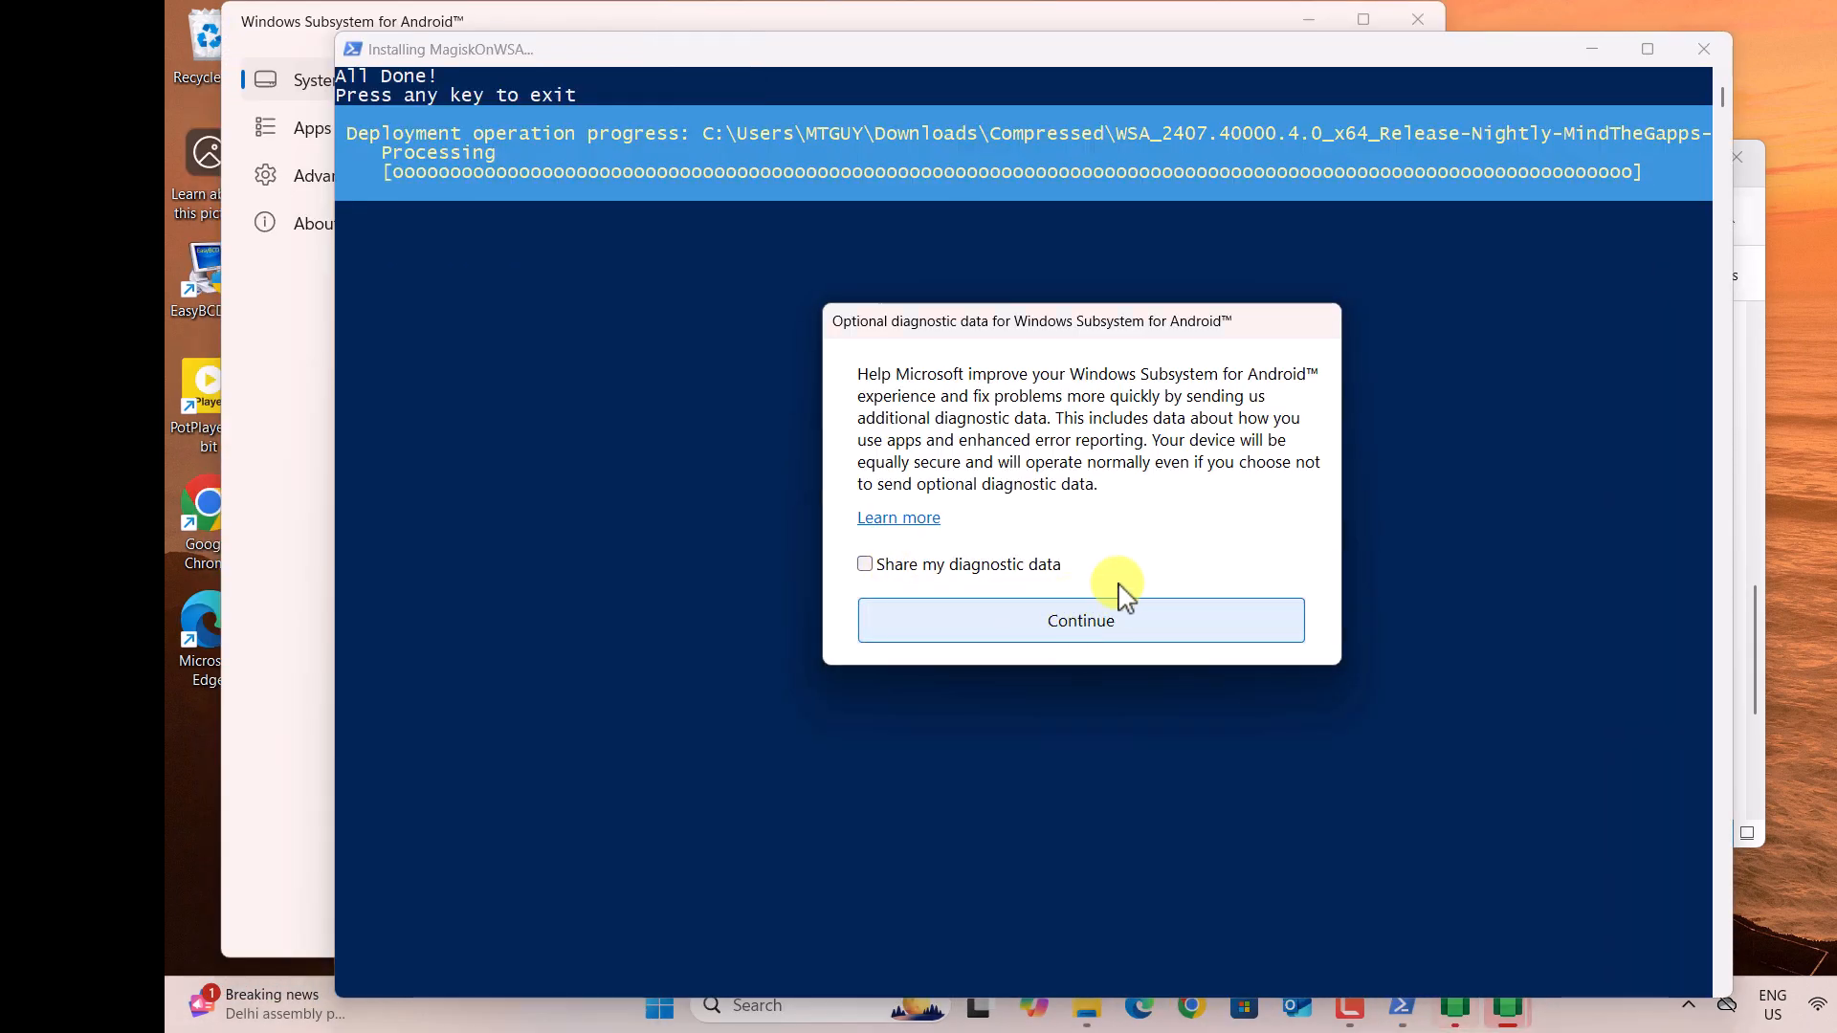
Step: Continue without sharing diagnostic data, and allow Windows Subsystem for Android access to the microphone and precise location
left_click(1100, 612)
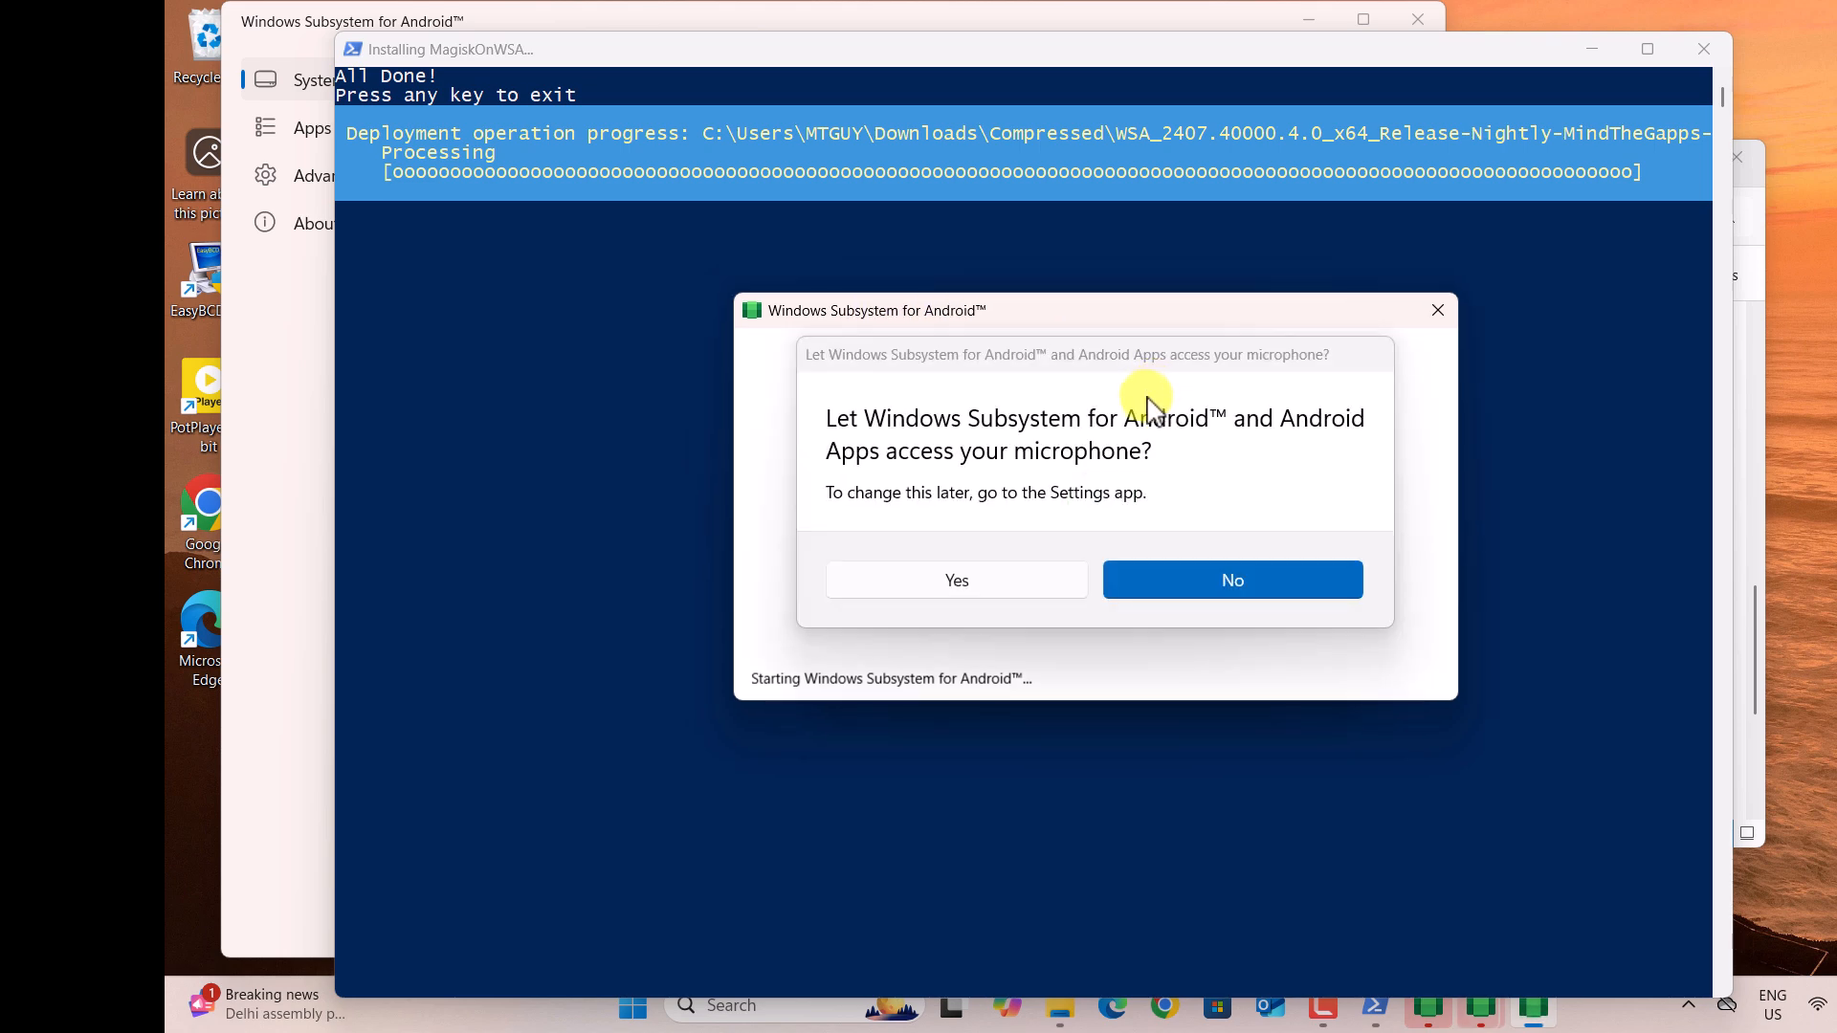
left_click(995, 588)
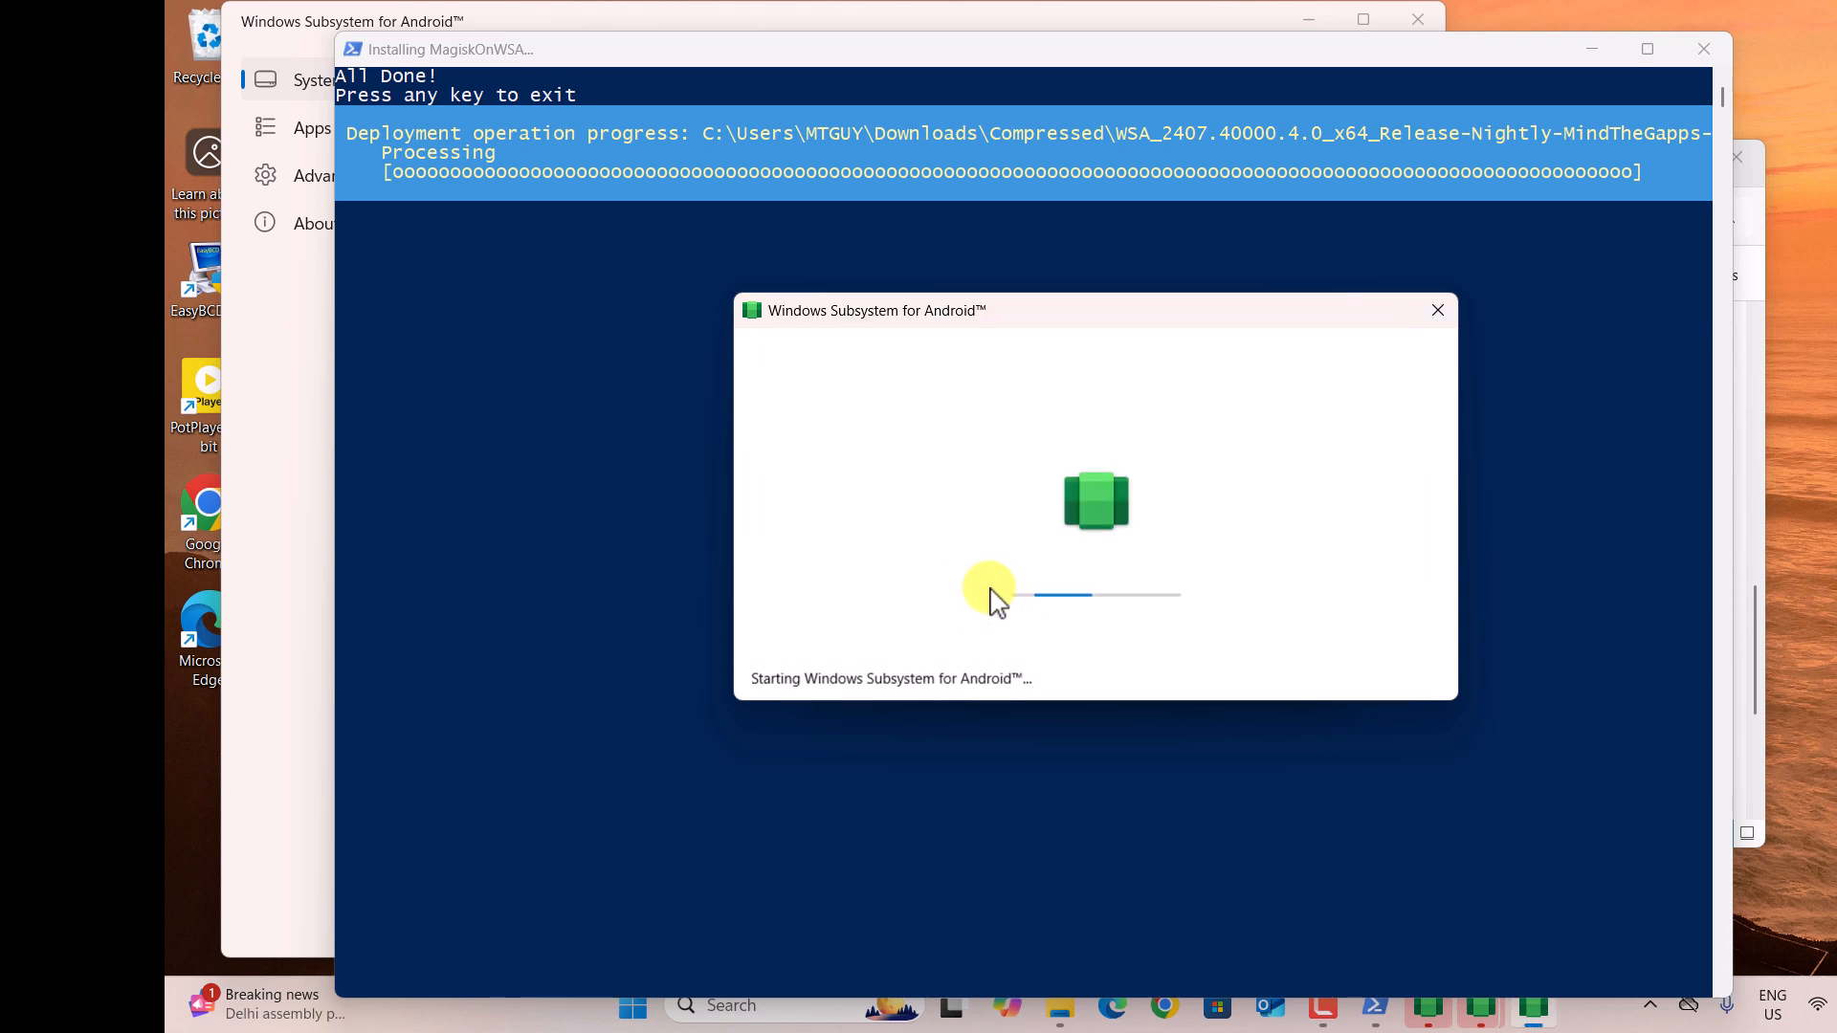
left_click(1702, 50)
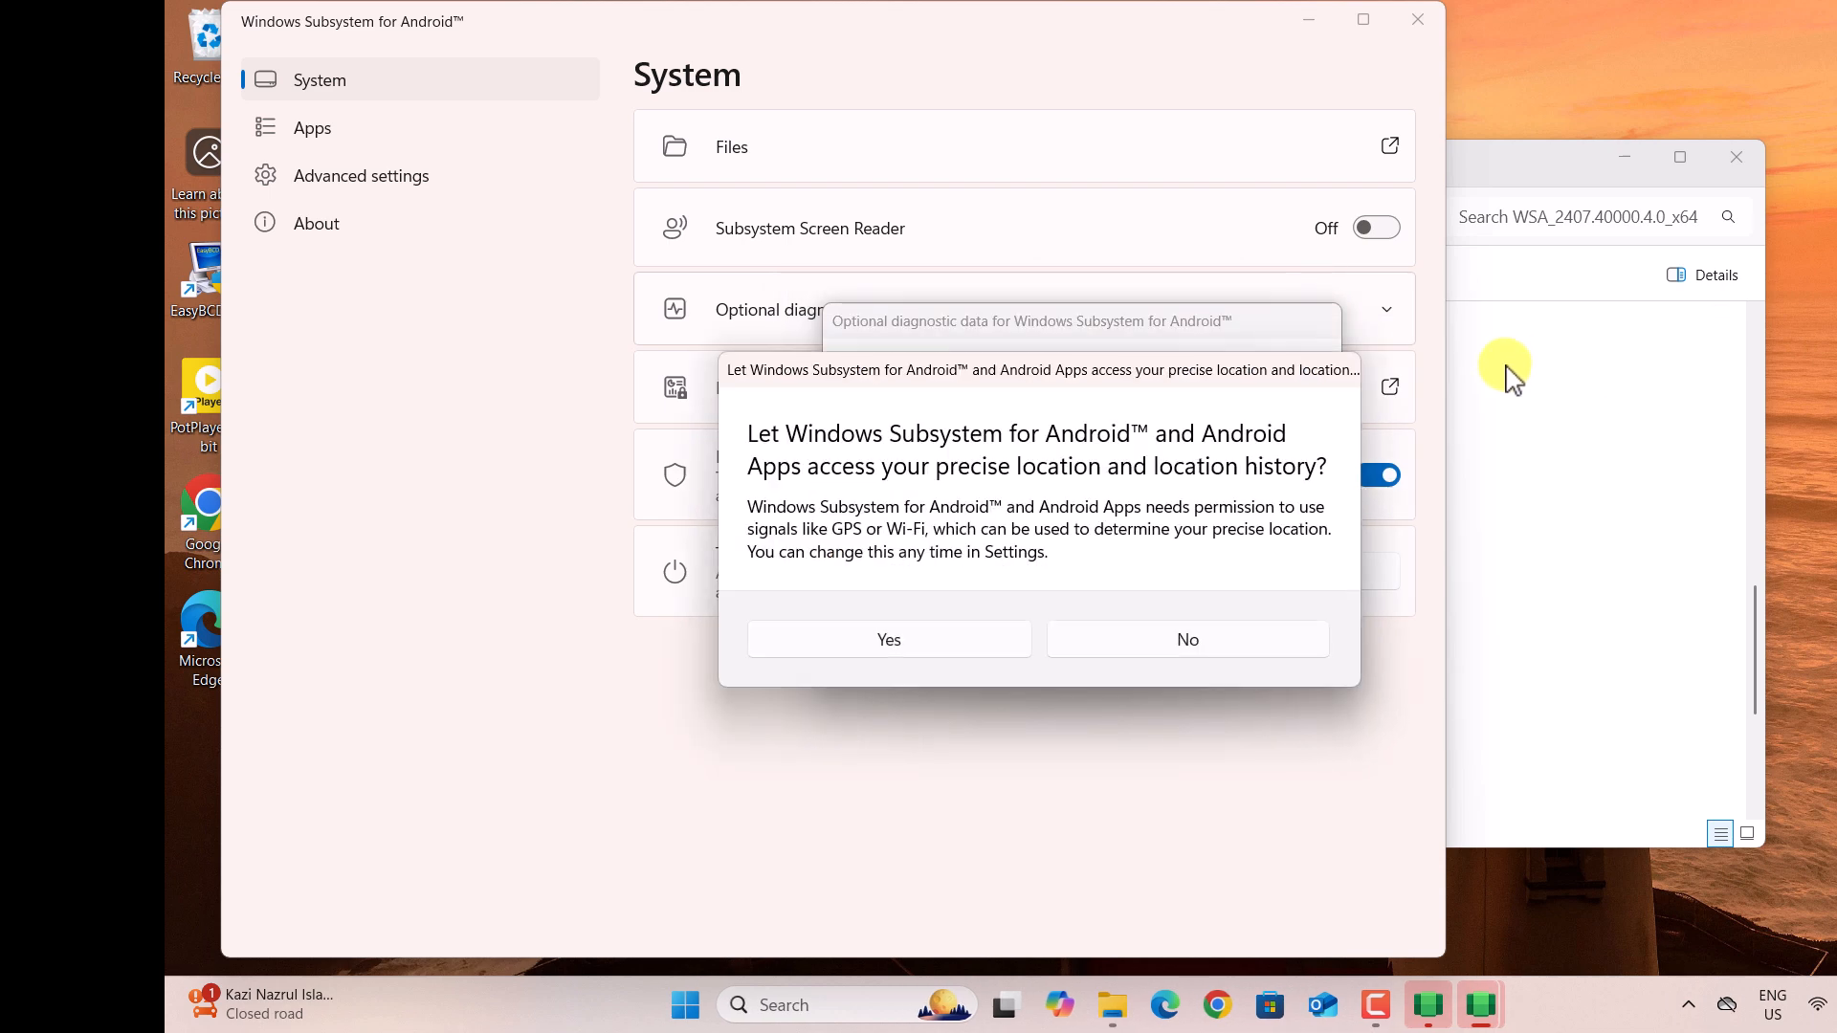
left_click(911, 655)
Step: Separate the overlapping optional diagnostic data dialogs and continue without sharing diagnostic data
left_click_drag(985, 316, 992, 445)
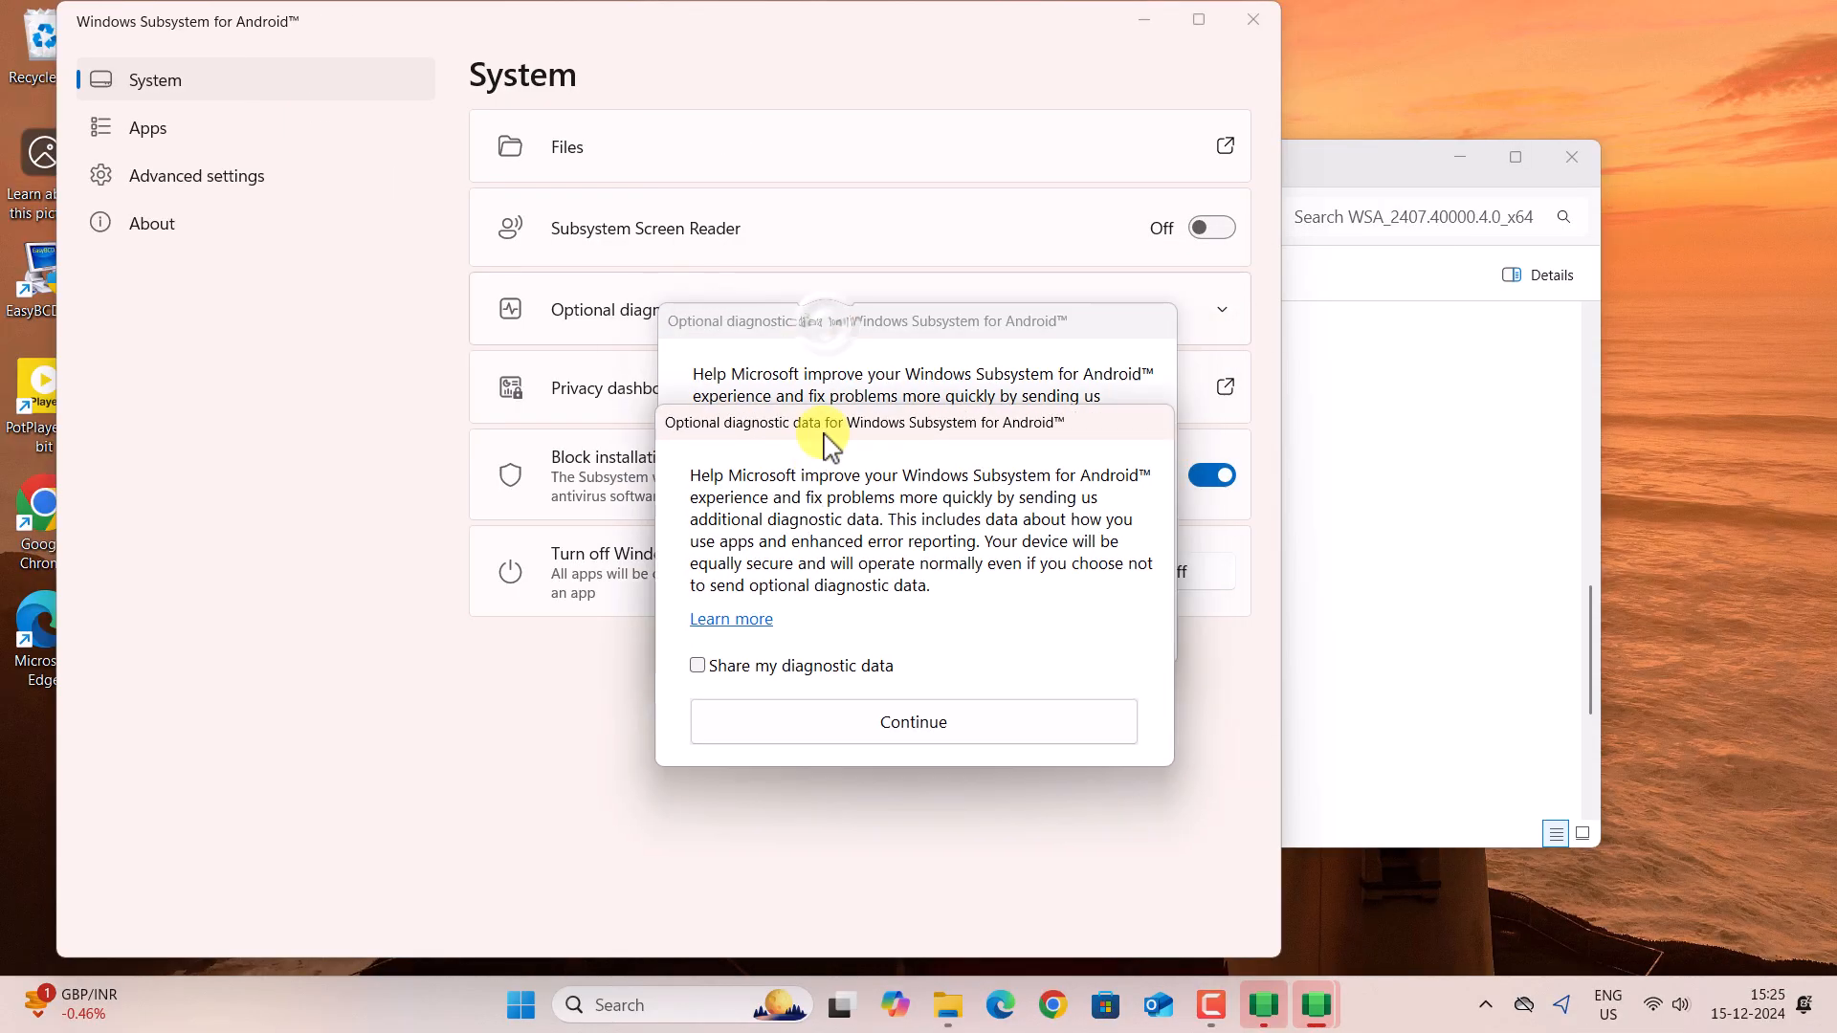
left_click_drag(824, 433, 487, 332)
left_click_drag(991, 317, 1239, 304)
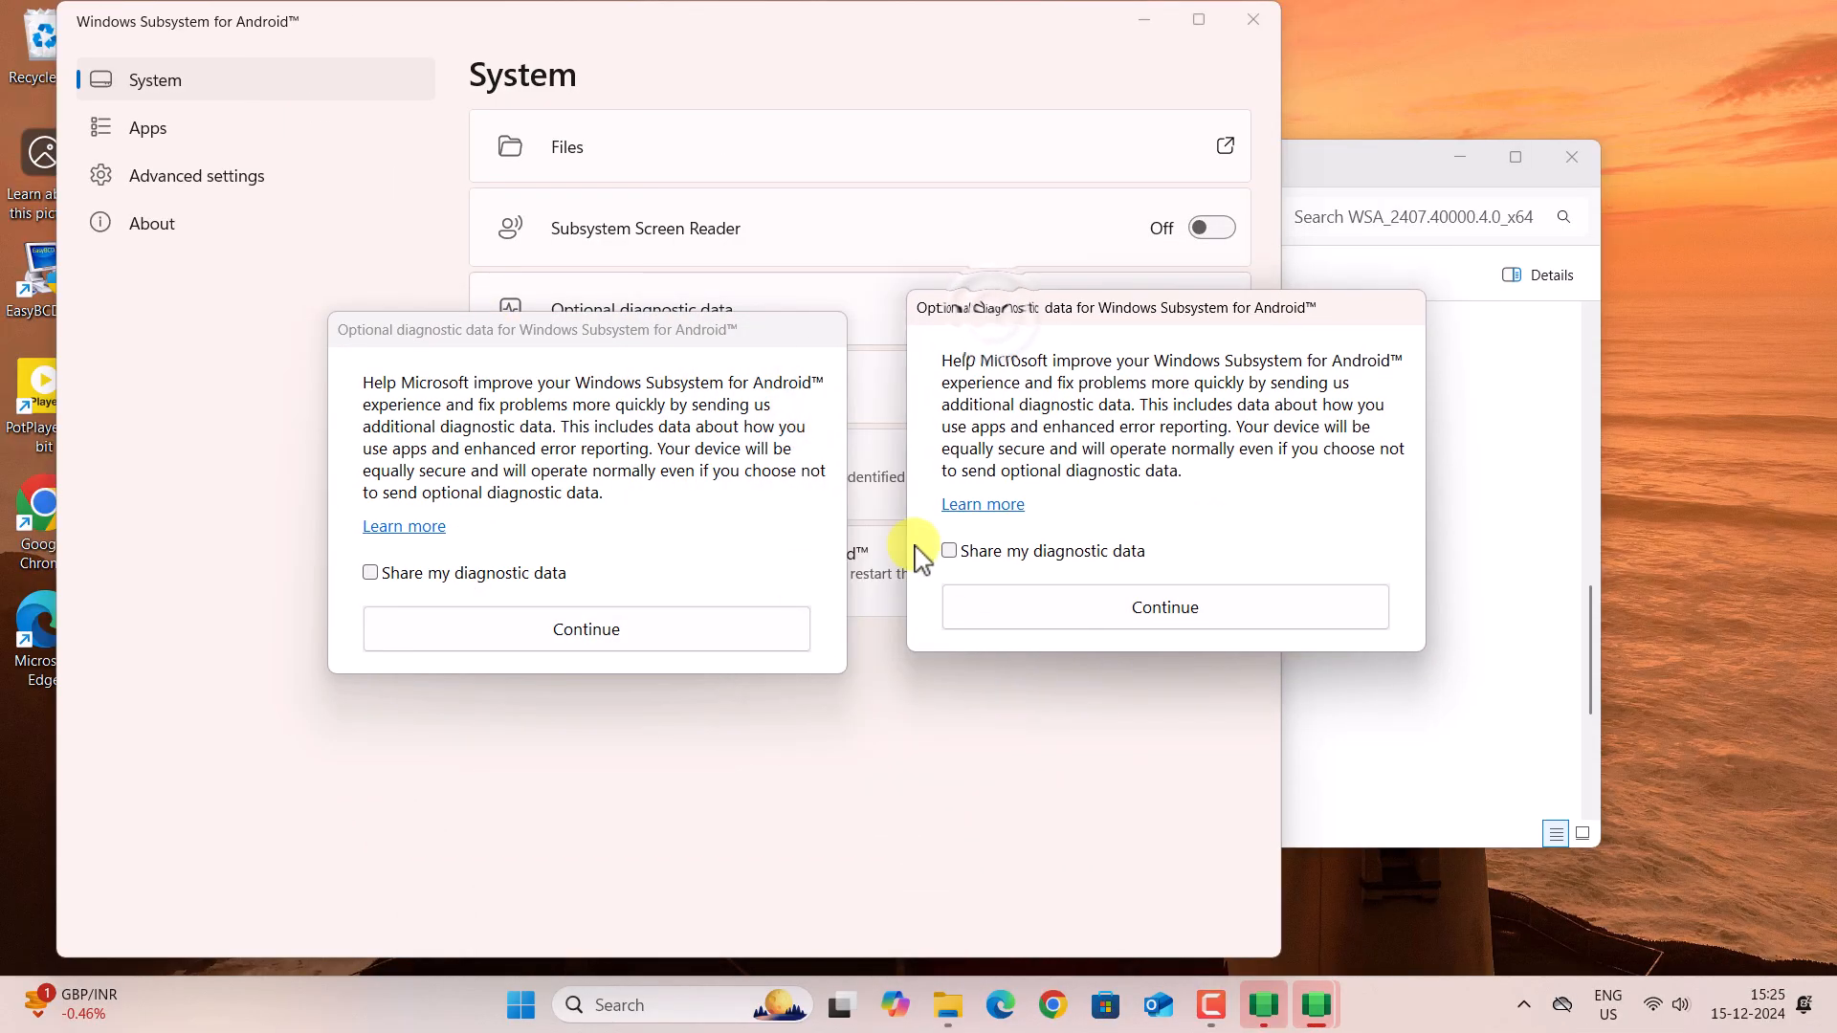
left_click(656, 635)
Step: Close the Android Settings, File Explorer and Windows Subsystem for Android windows
left_click(1747, 97)
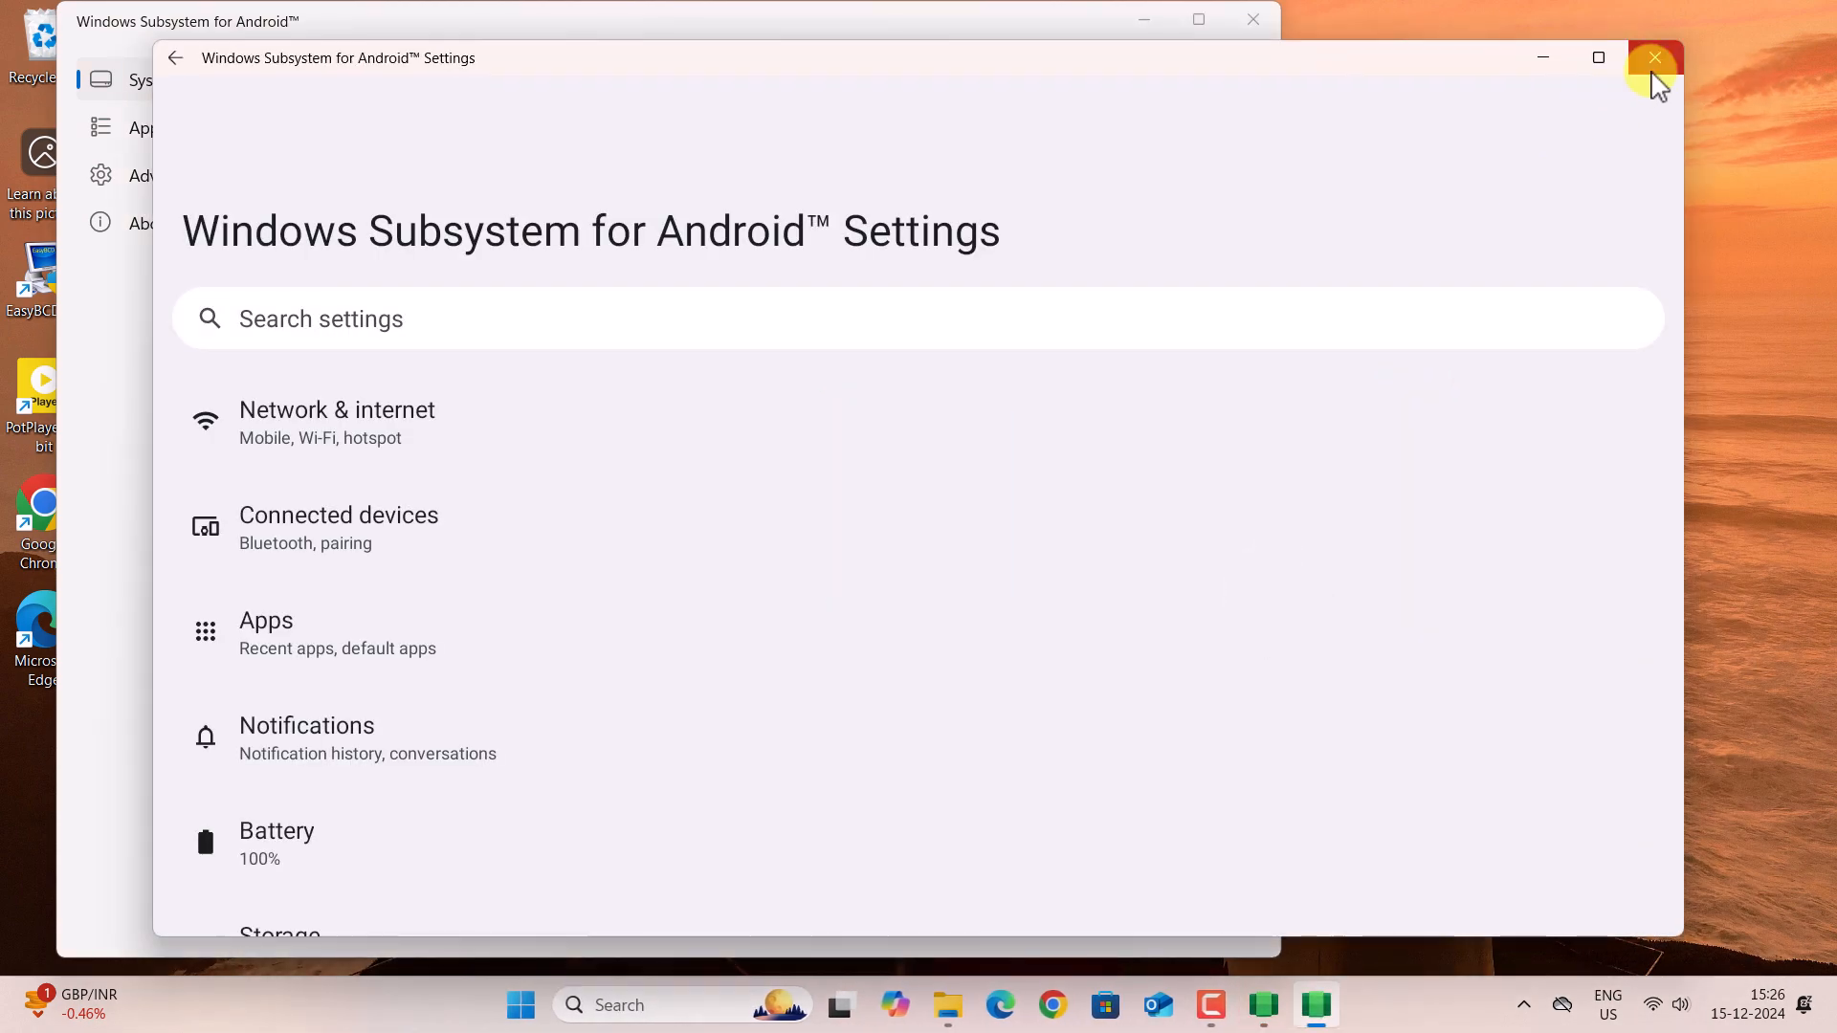
left_click(1653, 73)
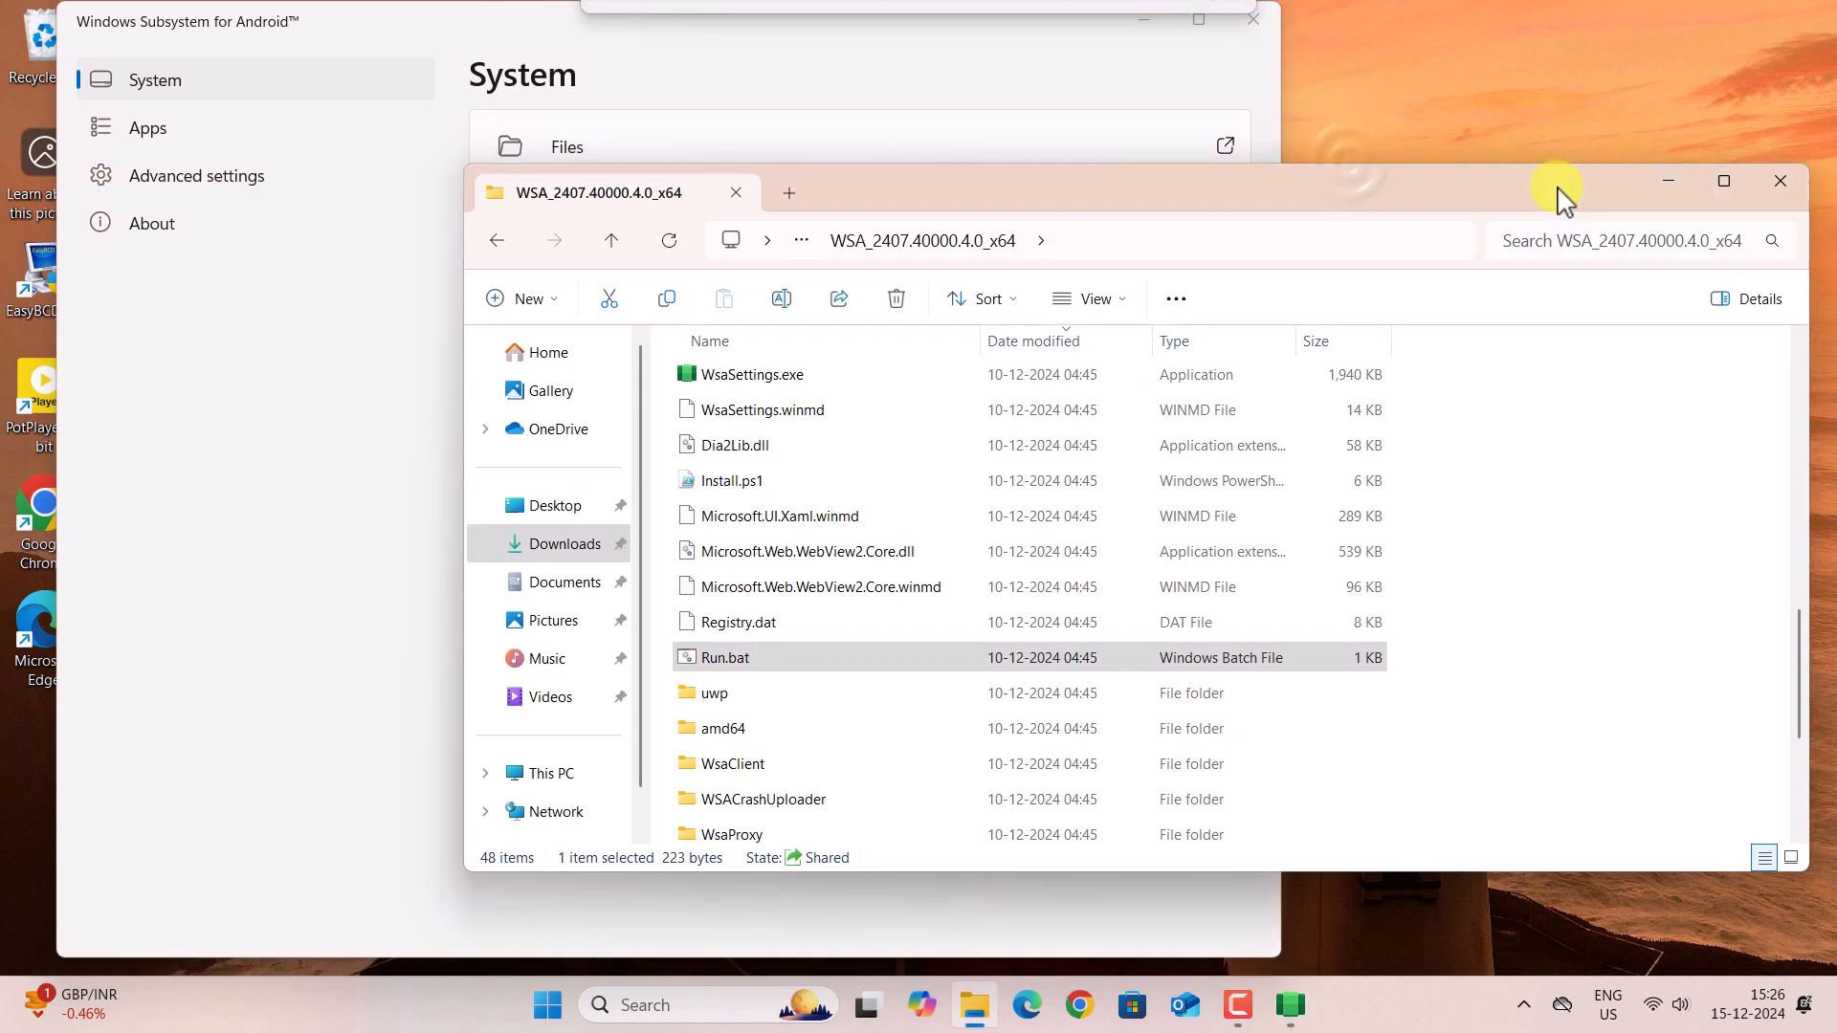
left_click(1772, 182)
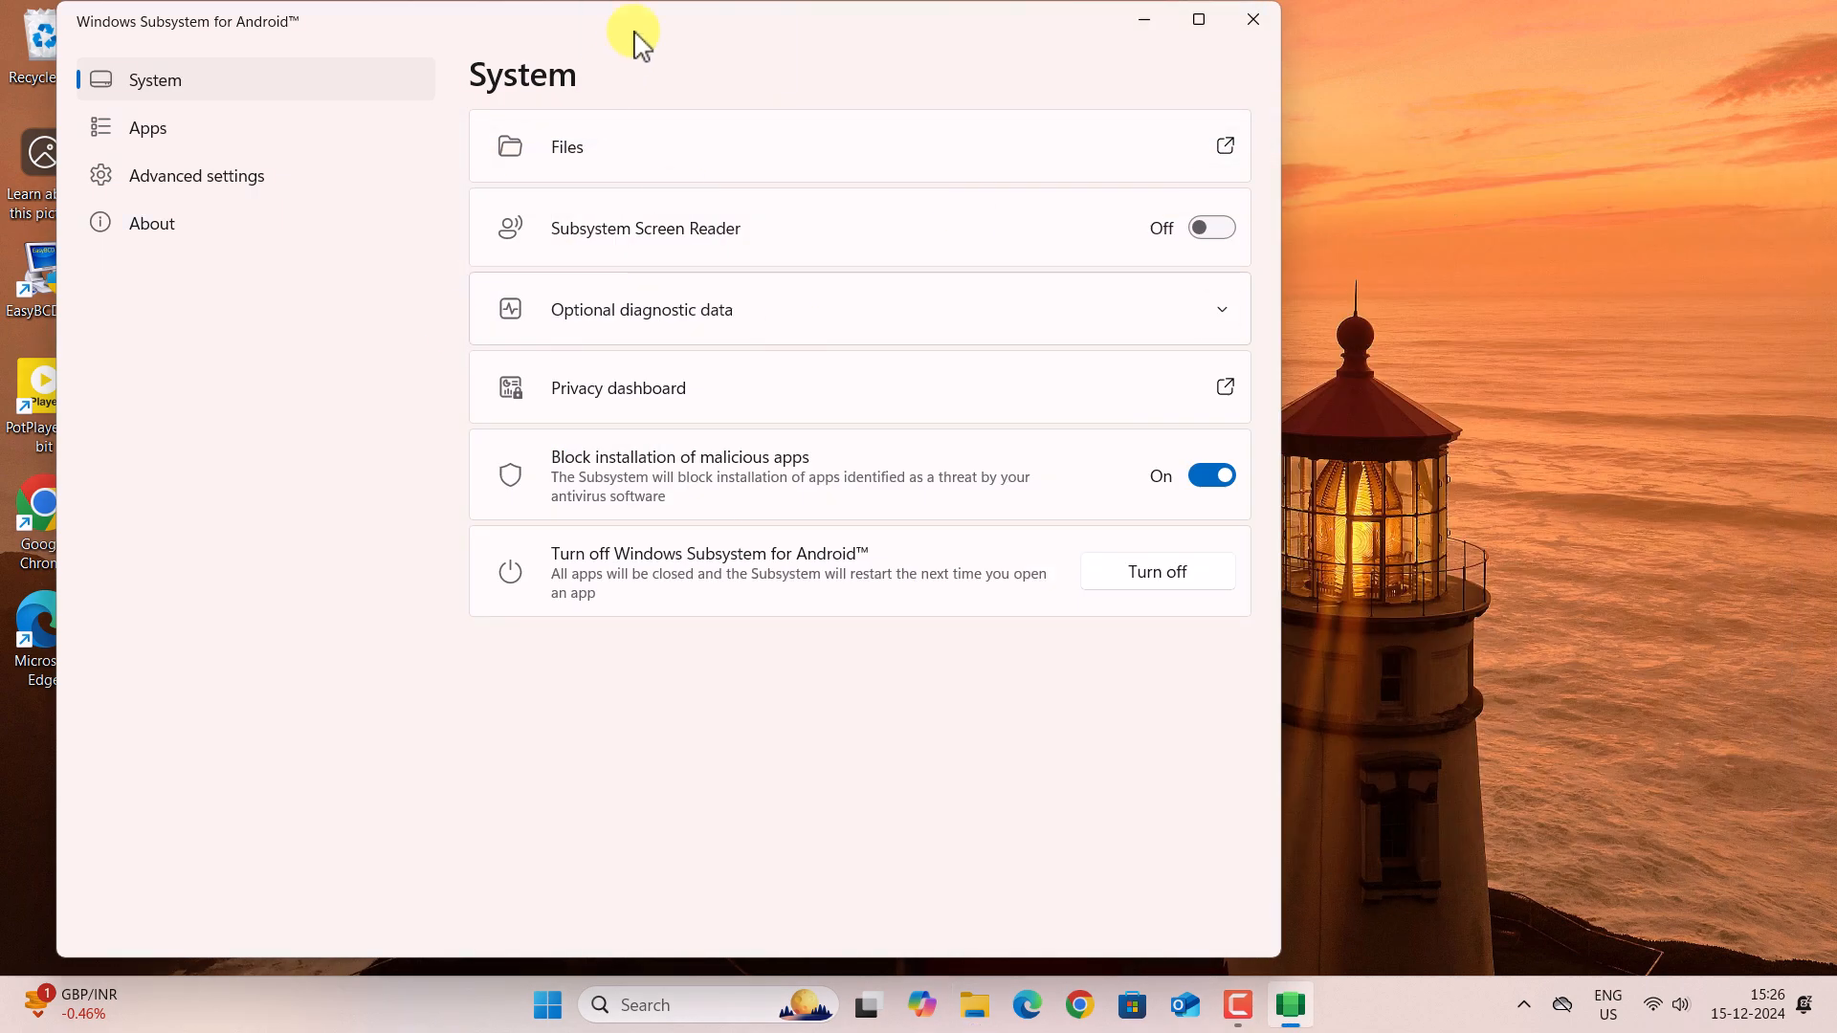
left_click_drag(634, 32, 965, 89)
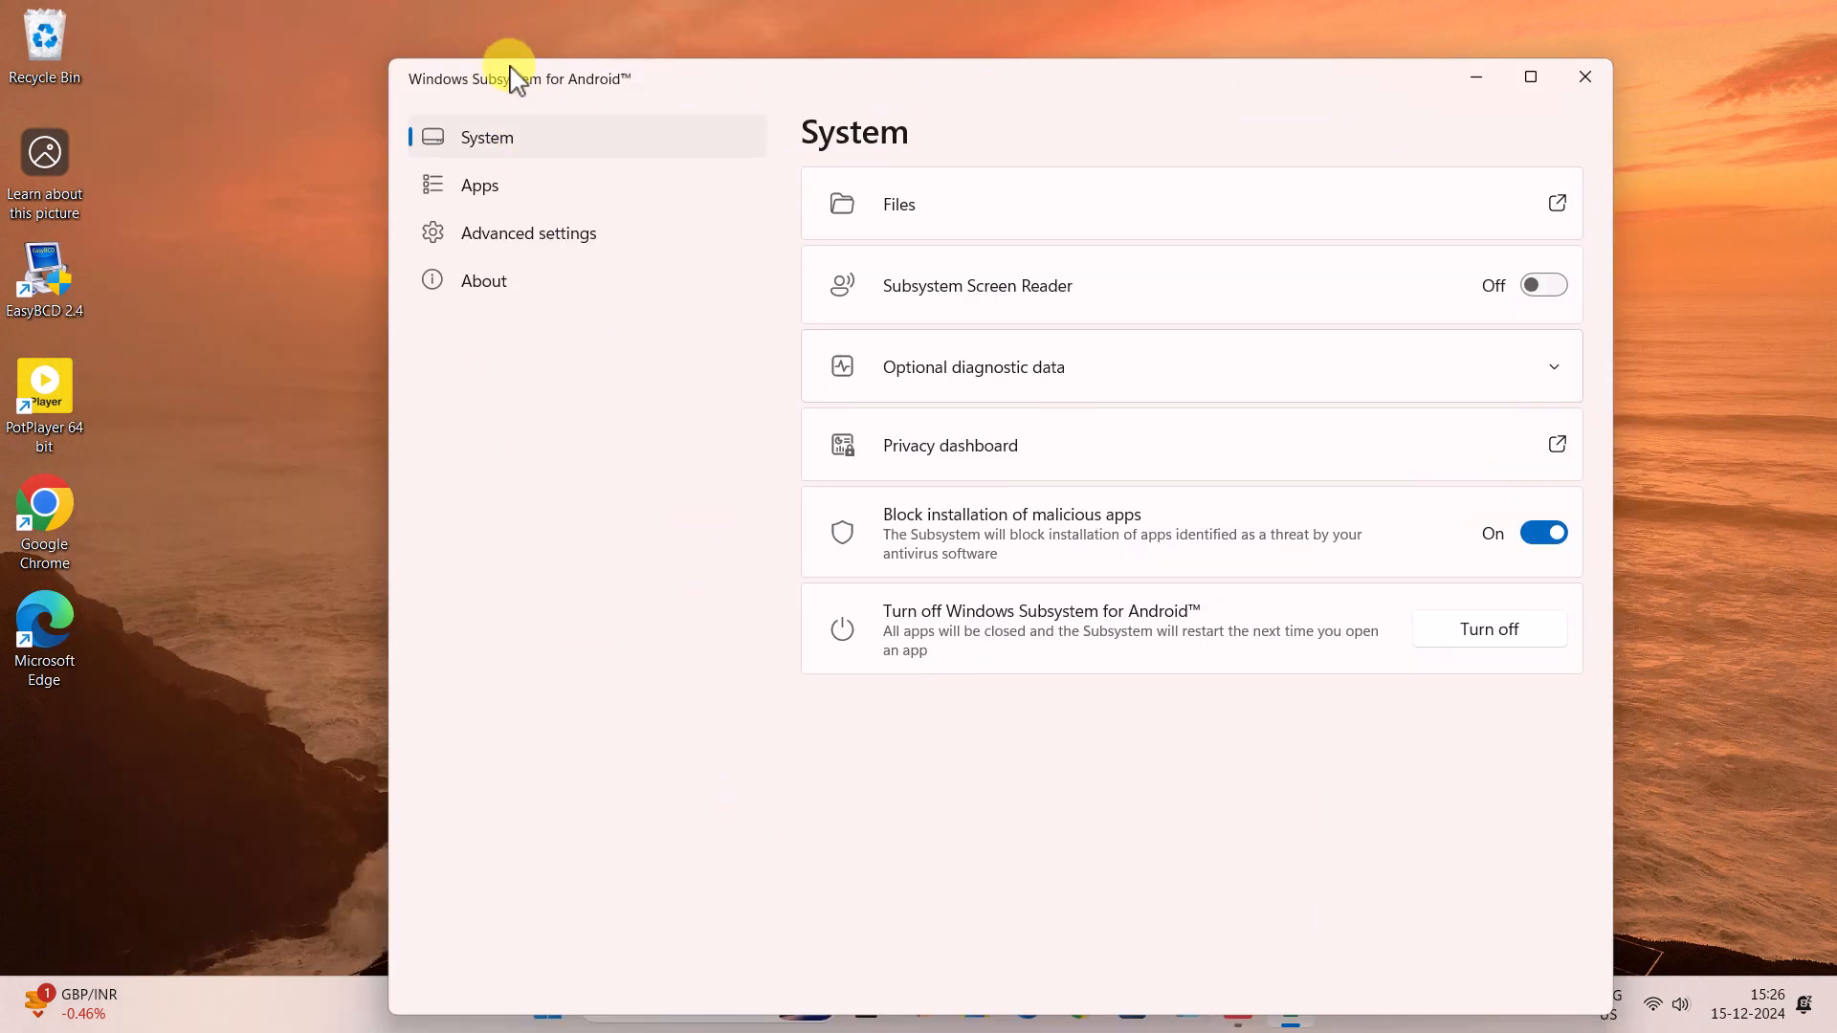
left_click(1567, 88)
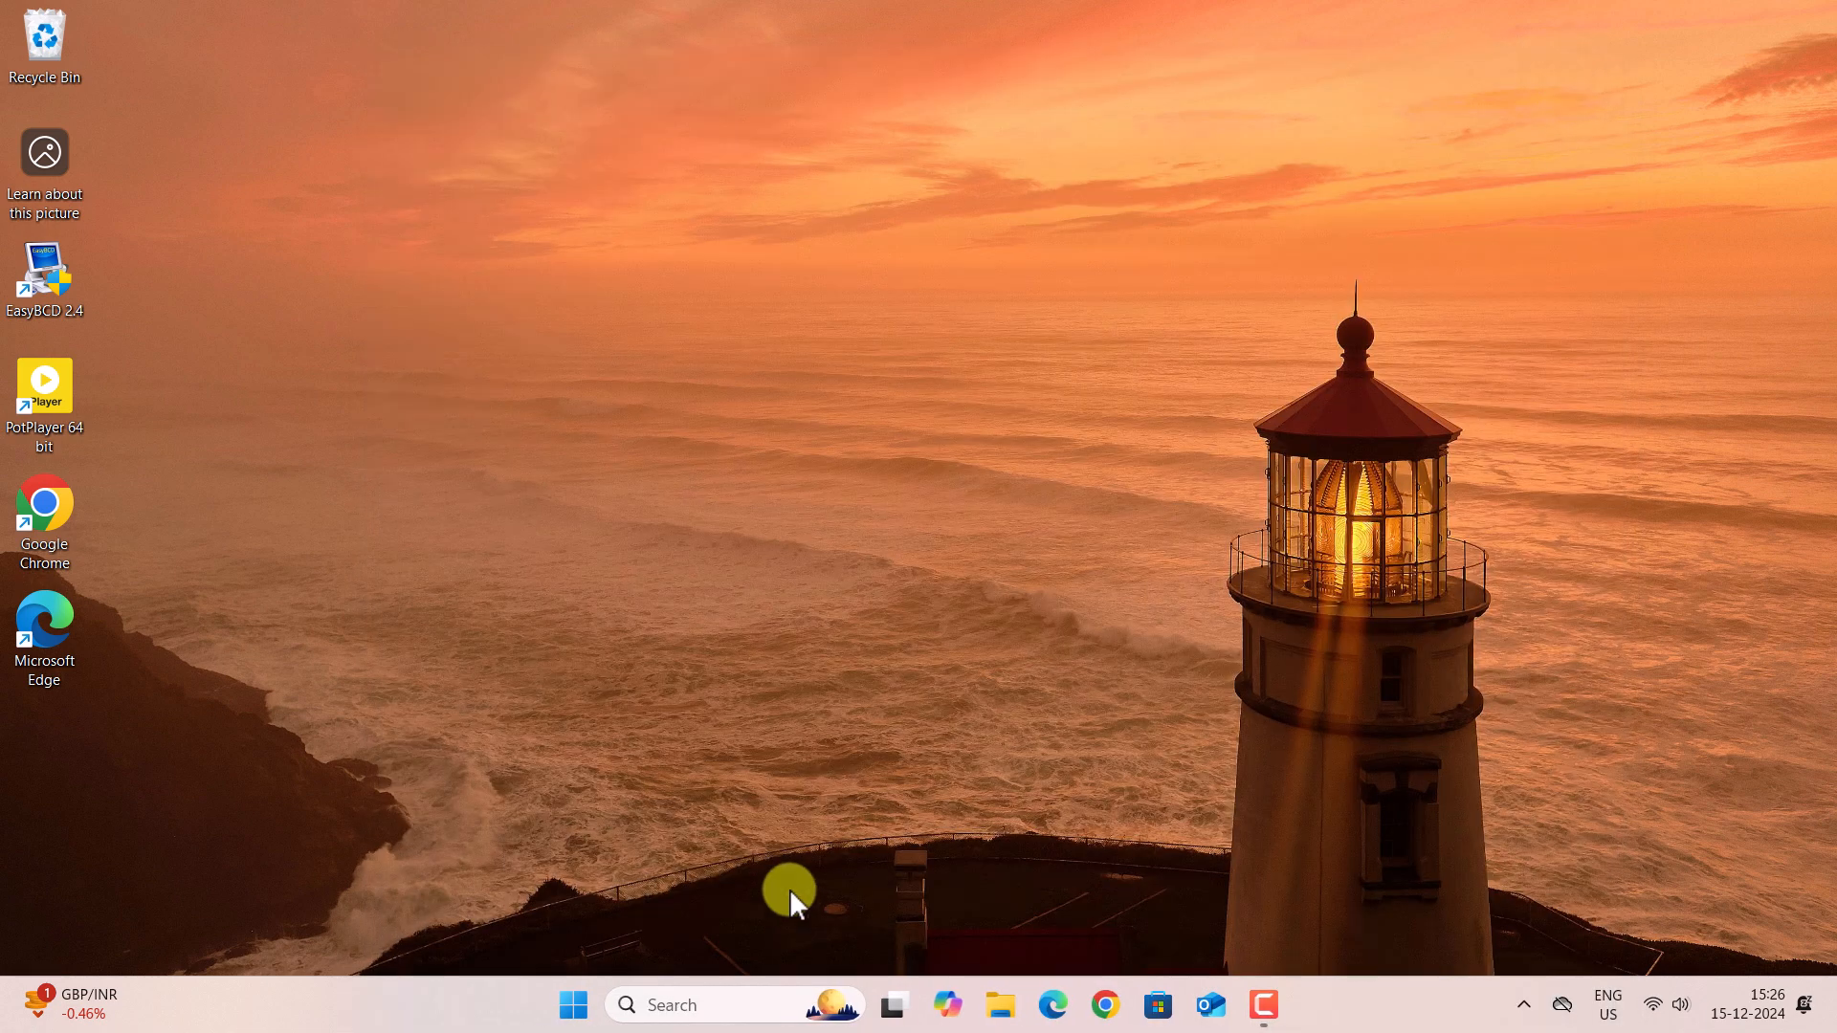
Step: Reopen Windows Subsystem for Android by searching for "windows subsystem" and turn on Developer mode in its advanced settings
left_click(664, 1004)
type("windows subsystem")
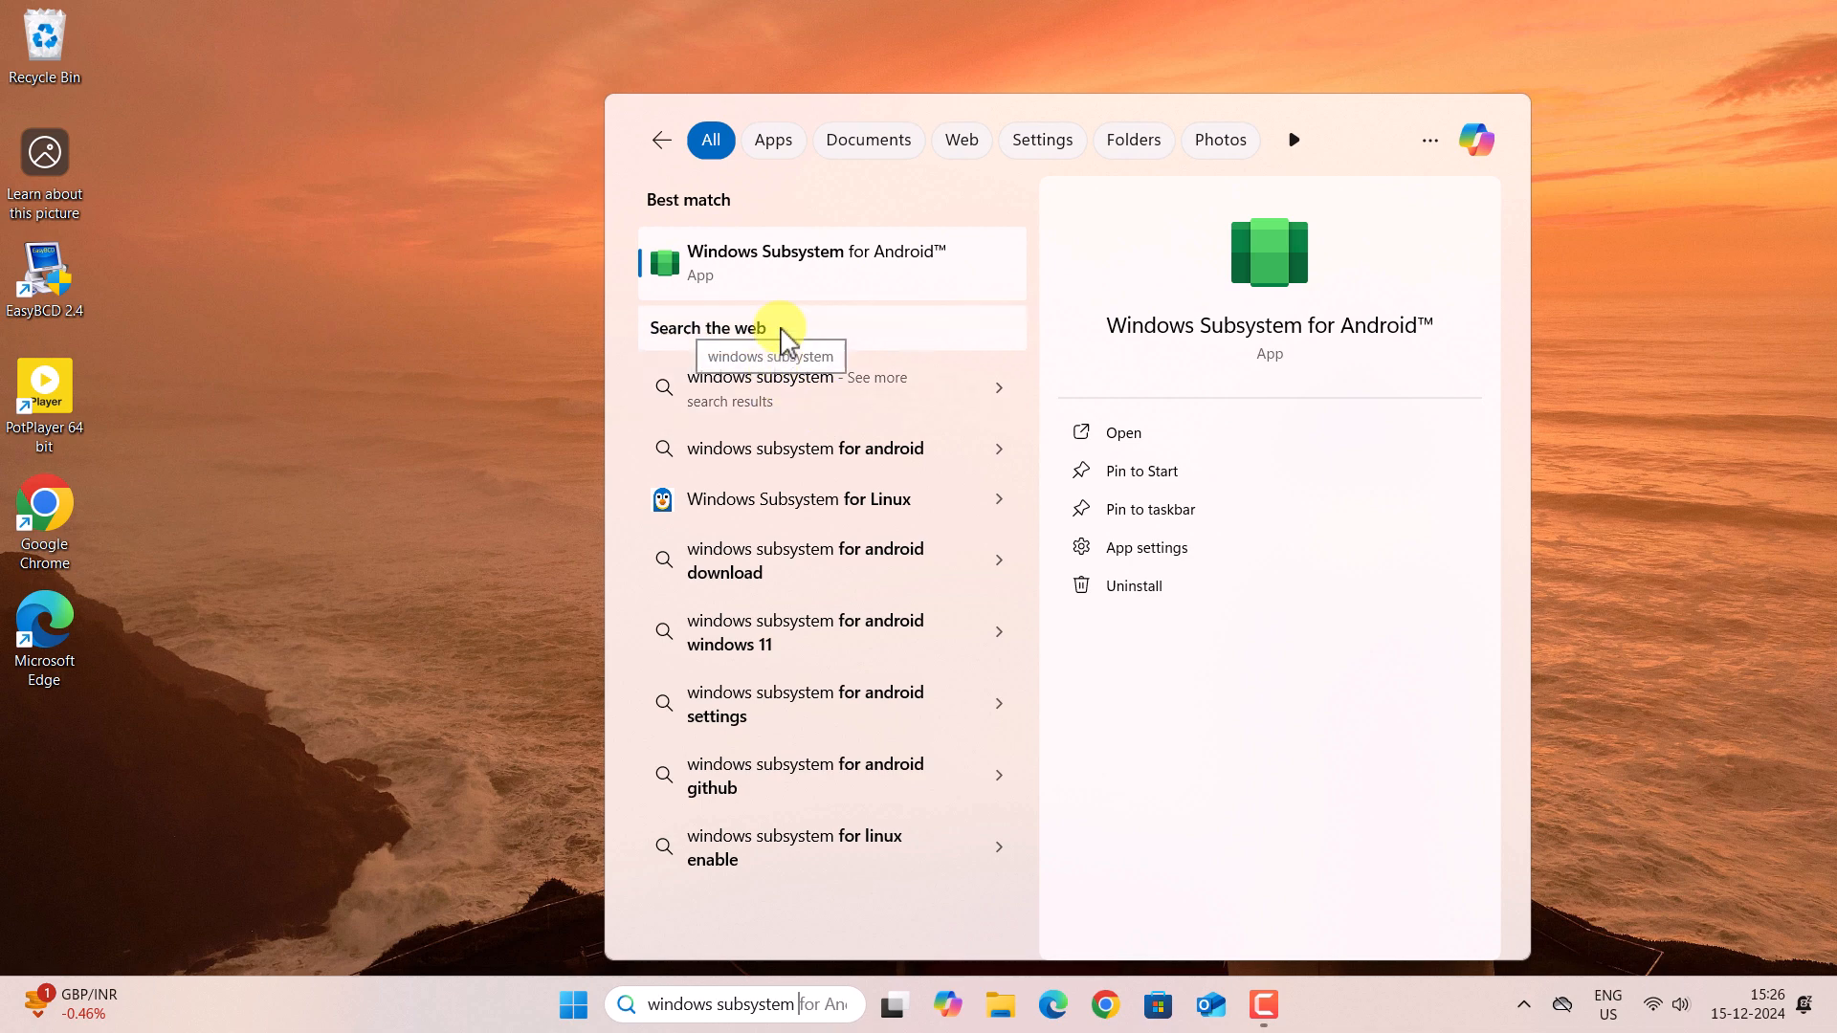
left_click(791, 287)
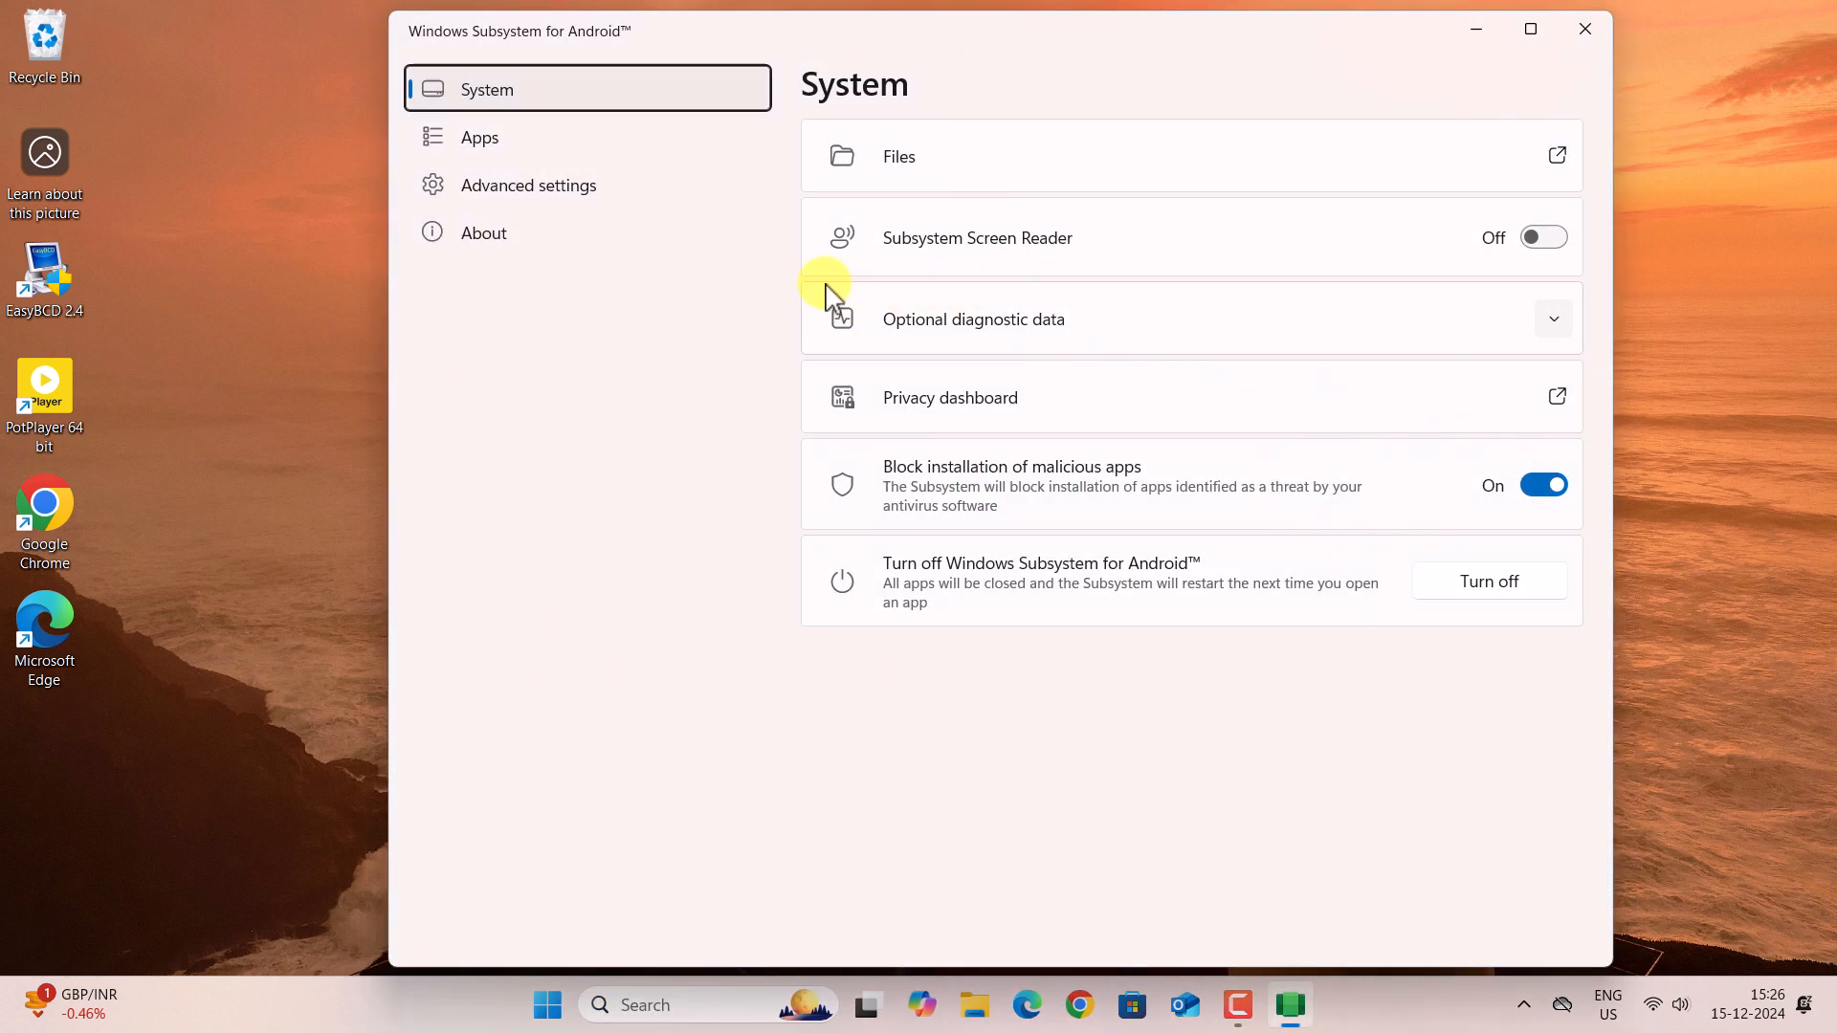
left_click(508, 186)
left_click(1501, 176)
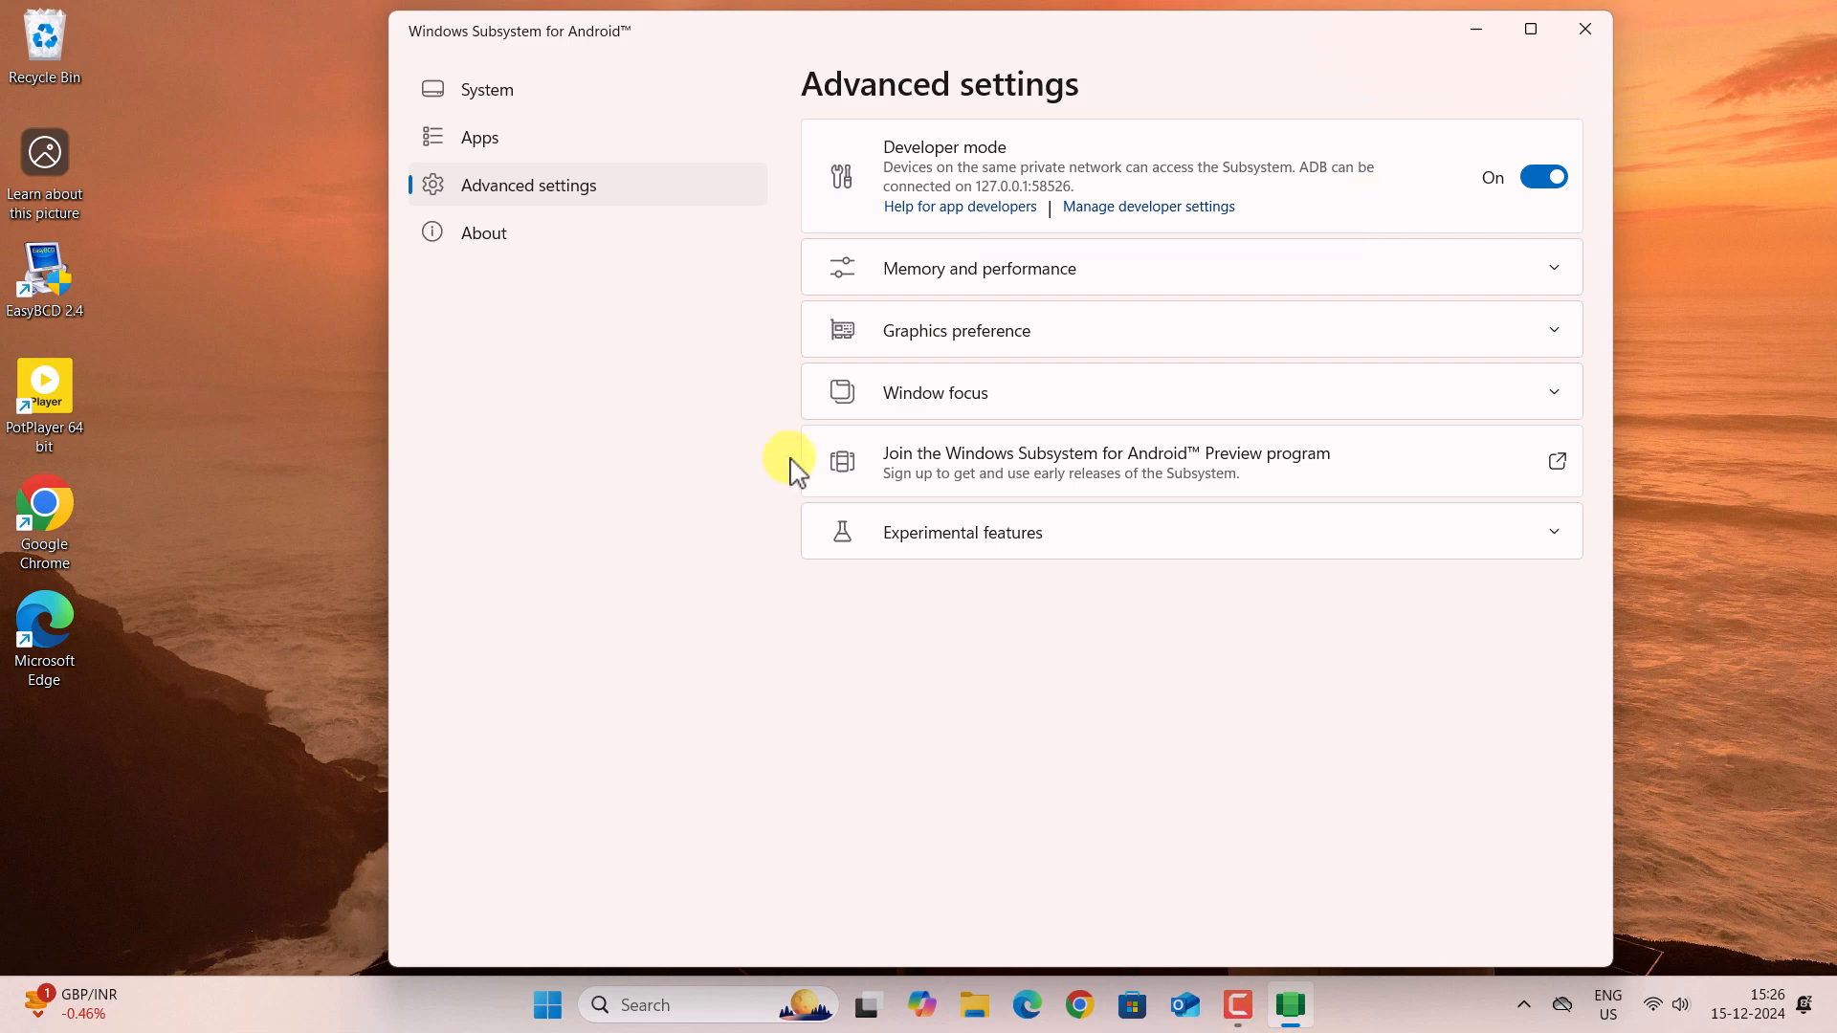
Step: Open Play Store from the subsystem's list of installed apps and start signing in to Google Play
left_click(484, 140)
left_click(783, 688)
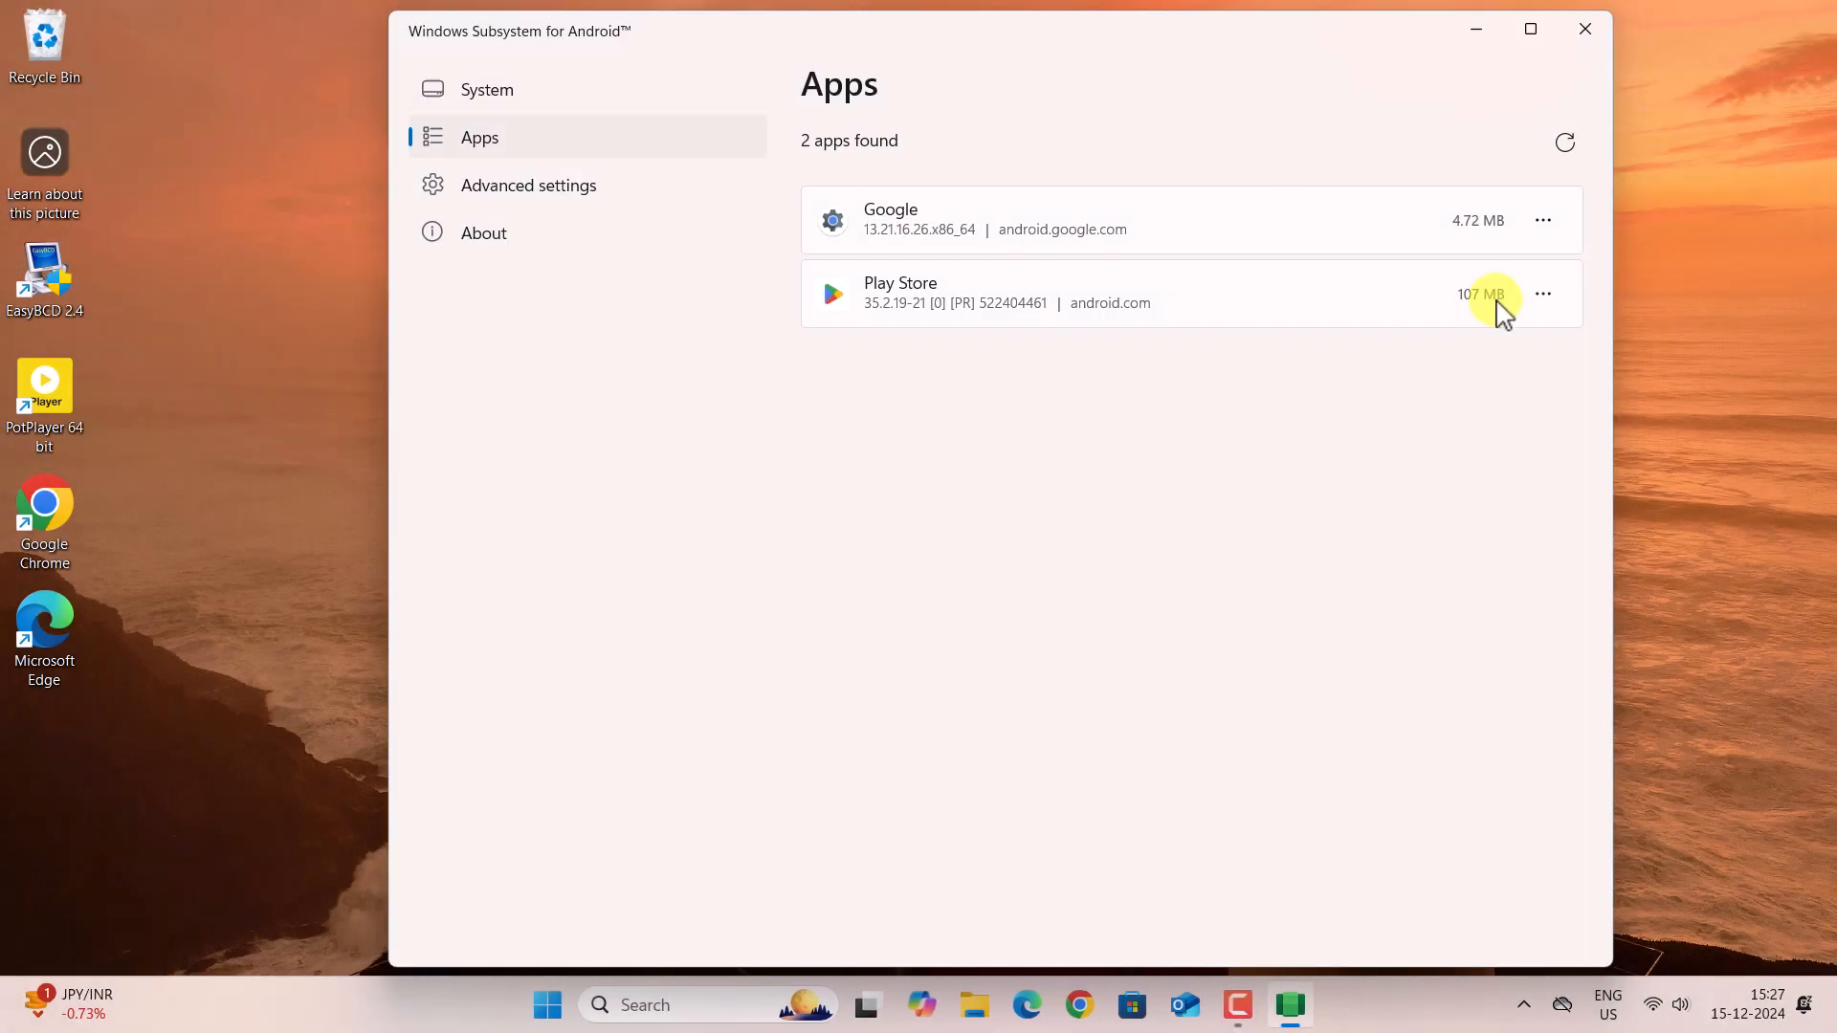
left_click(1542, 294)
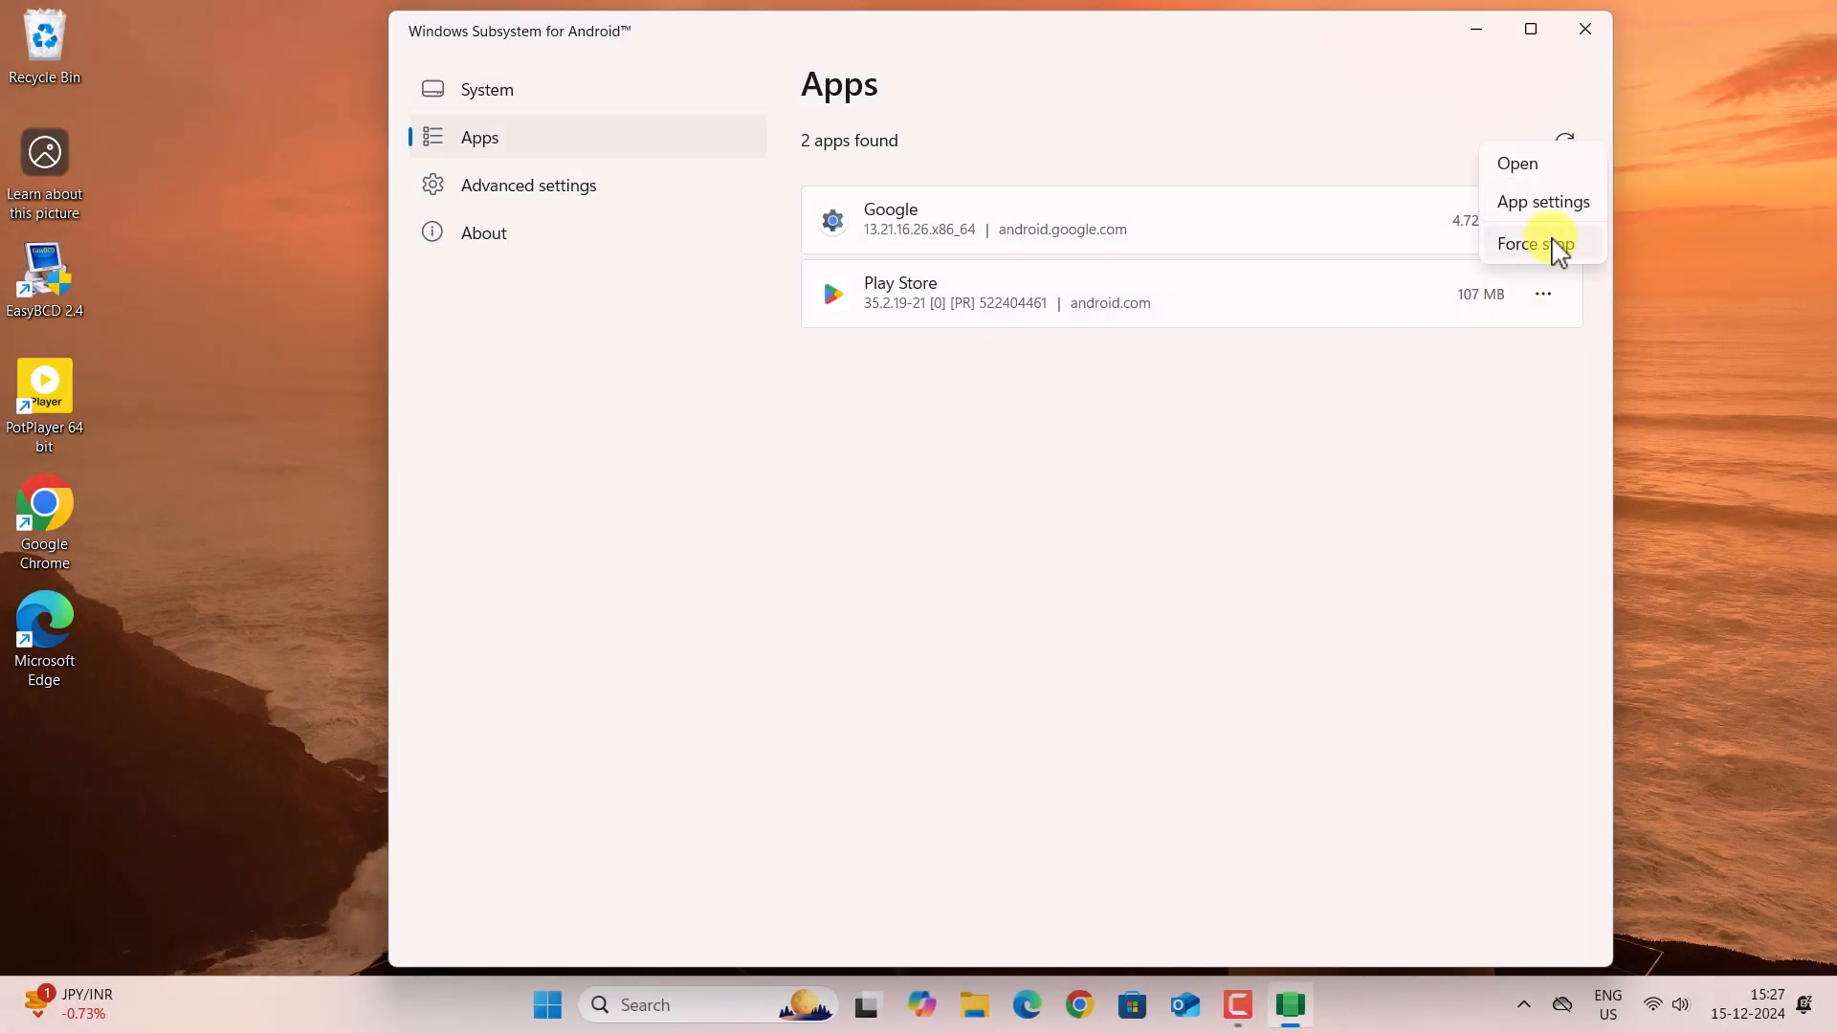
left_click(1522, 164)
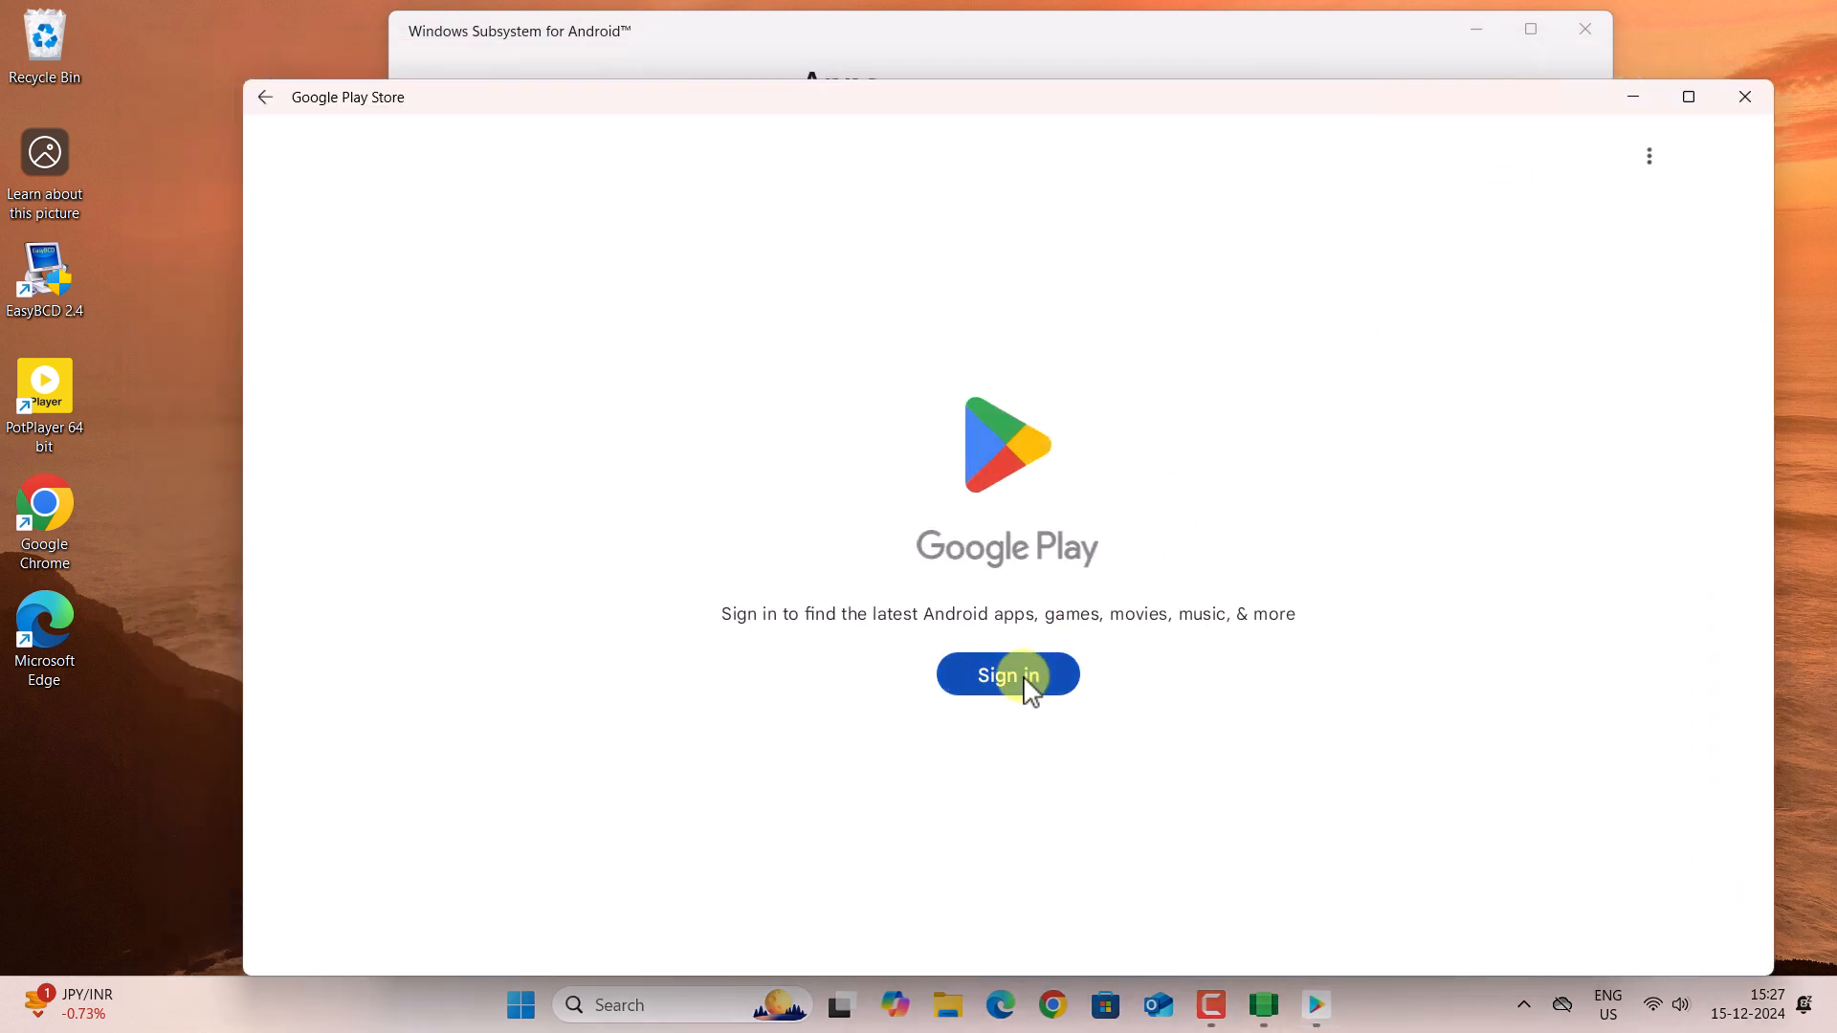
left_click(1030, 687)
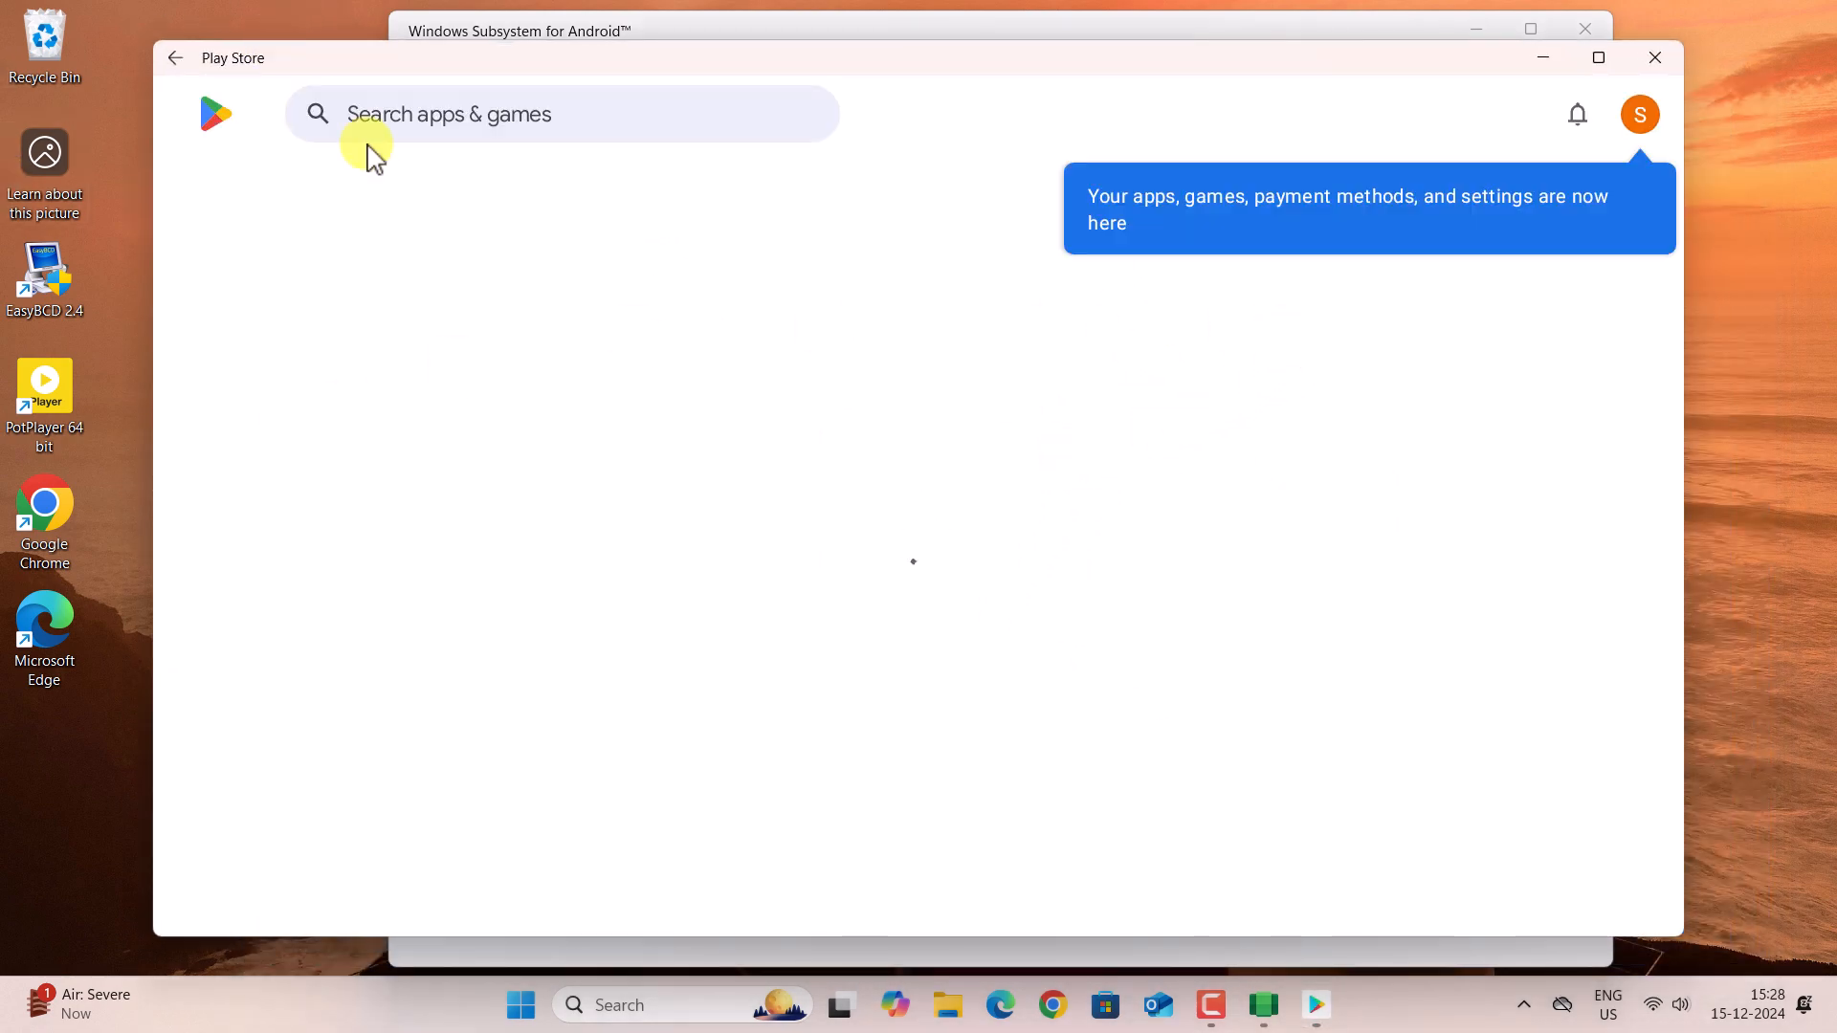
Step: Search the Play Store for "adobe", pick the adobe scan suggestion and try to install Adobe Scan: PDF Scanner, OCR
scroll(607, 537, "down", 3)
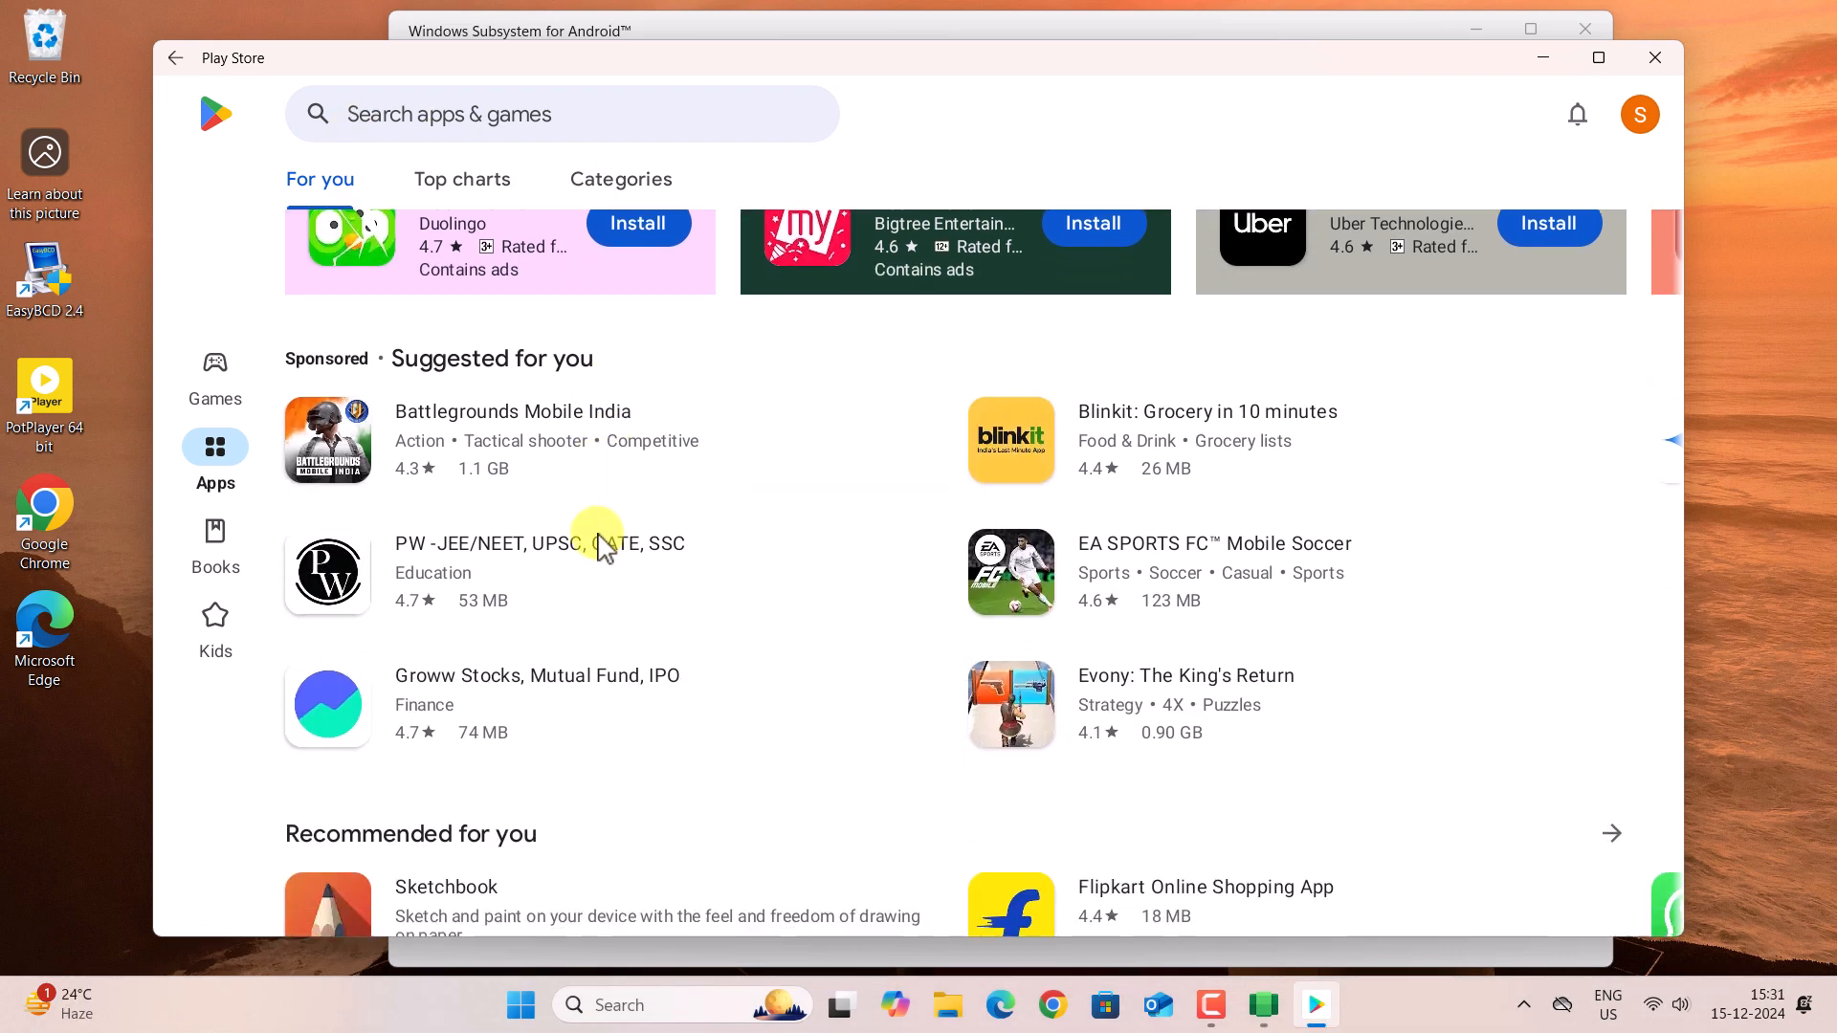
scroll(607, 537, "up", 2)
left_click(443, 117)
type("adobe")
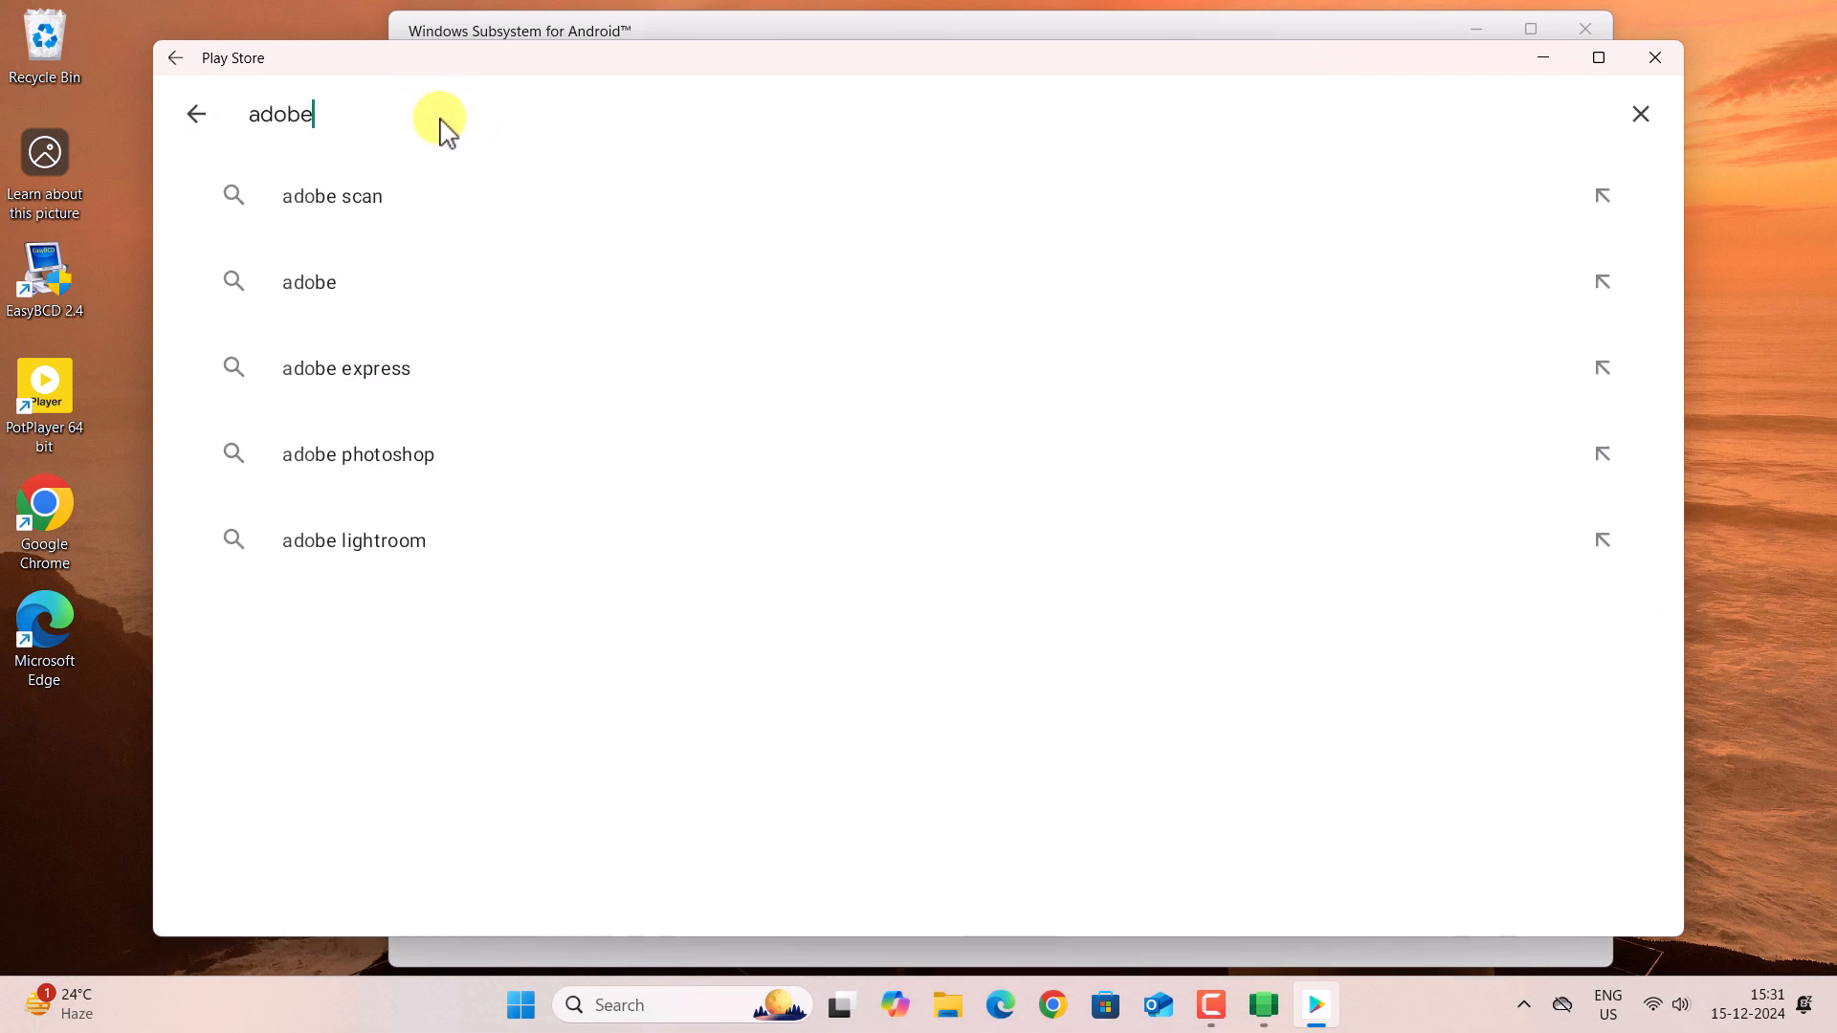
left_click(375, 200)
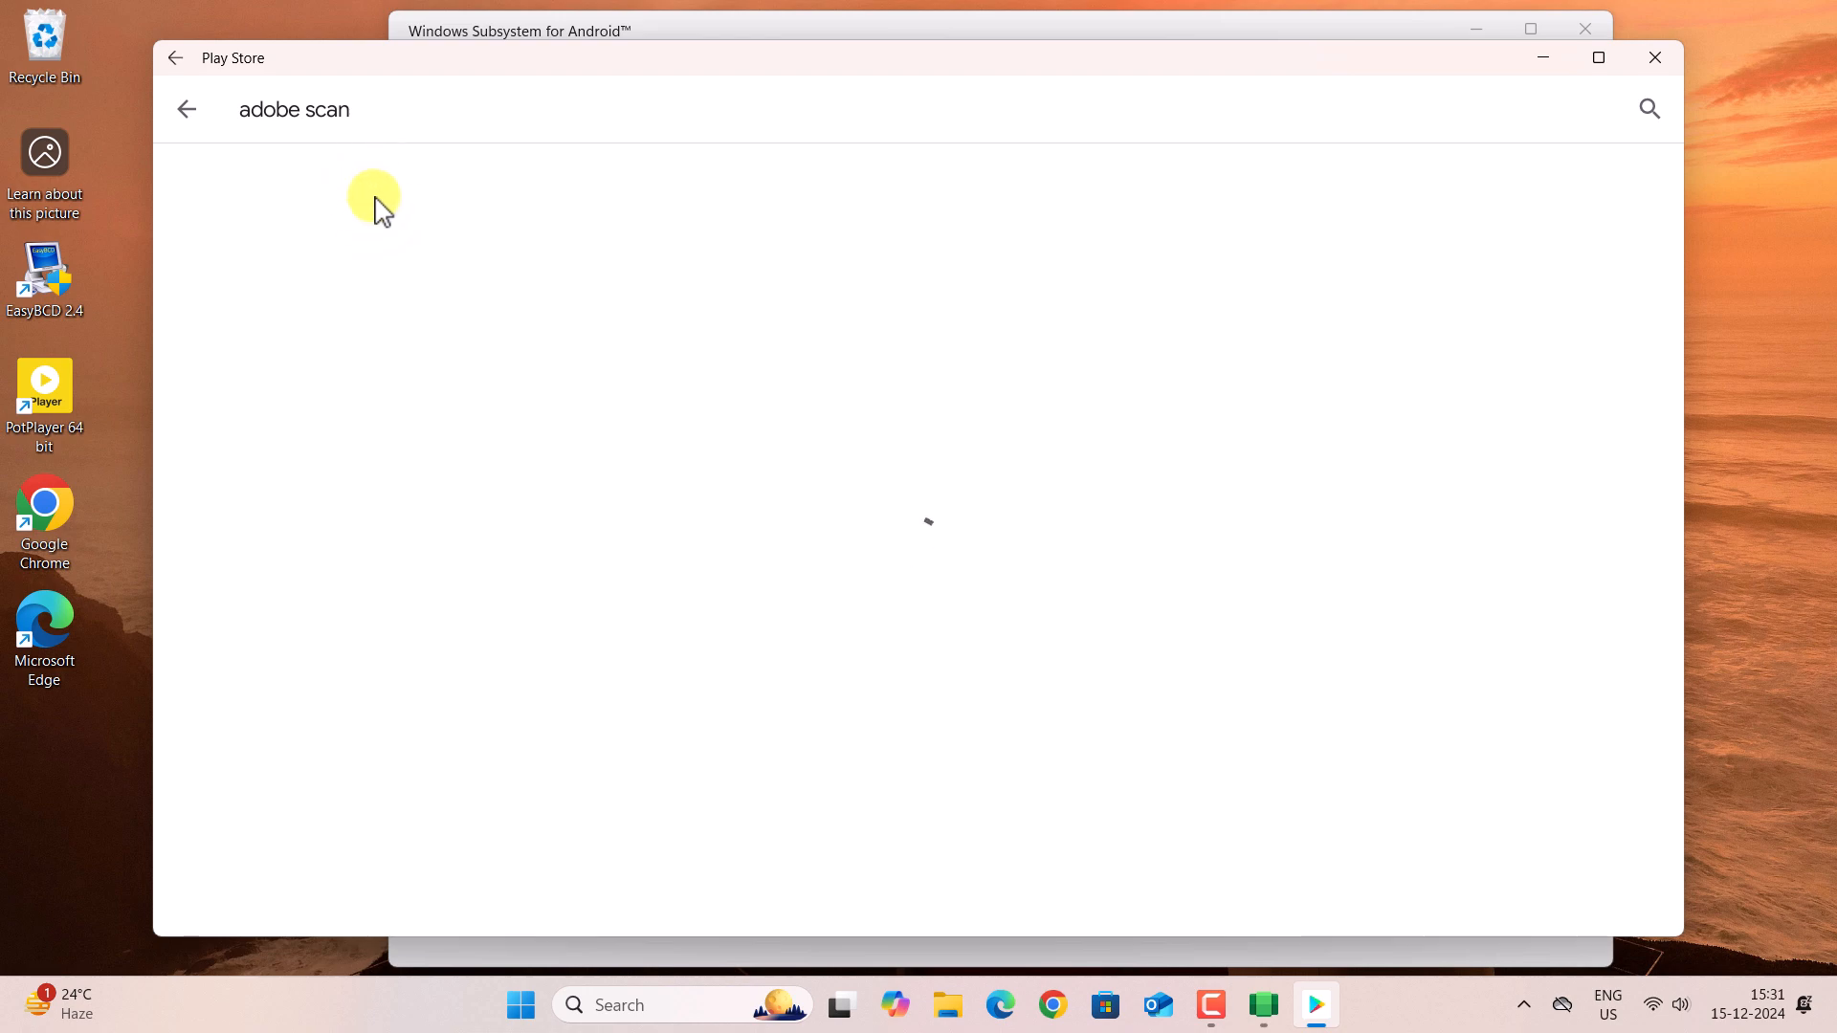
left_click(1509, 206)
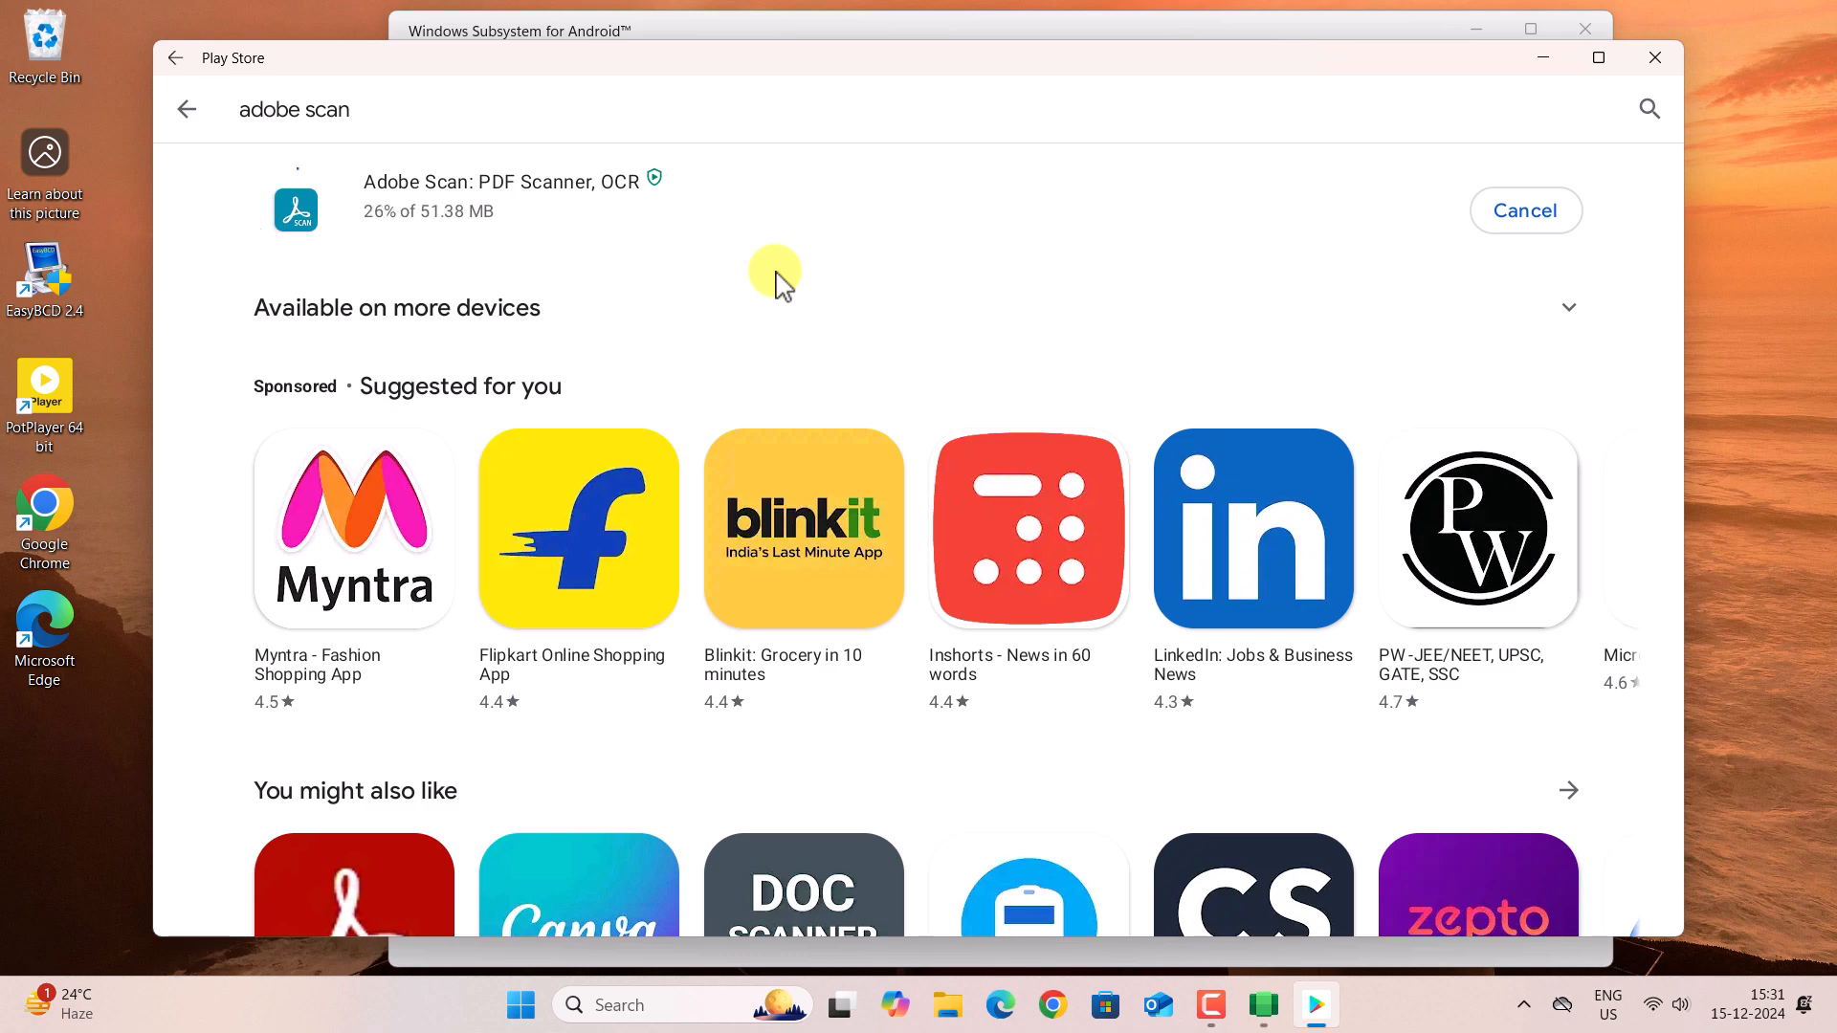
left_click(1511, 220)
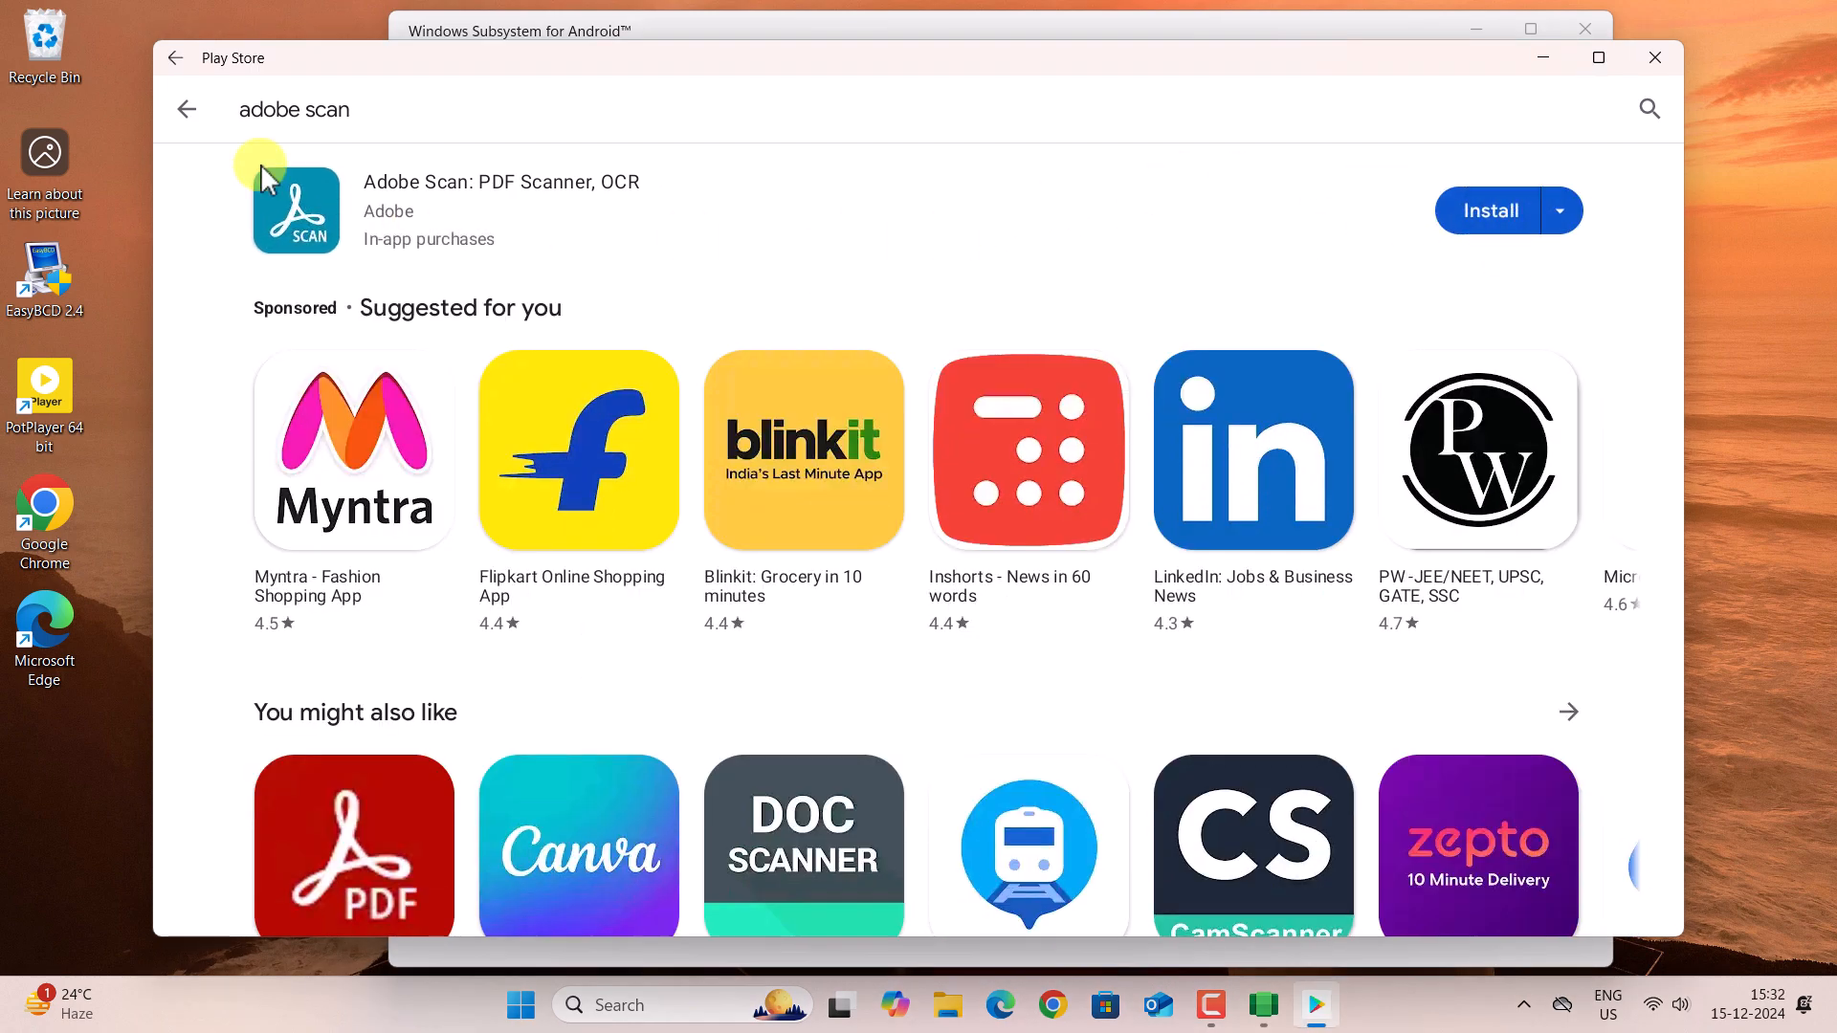
Step: Leave the adobe scan results and close the Play Store and Windows Subsystem for Android windows
left_click(186, 110)
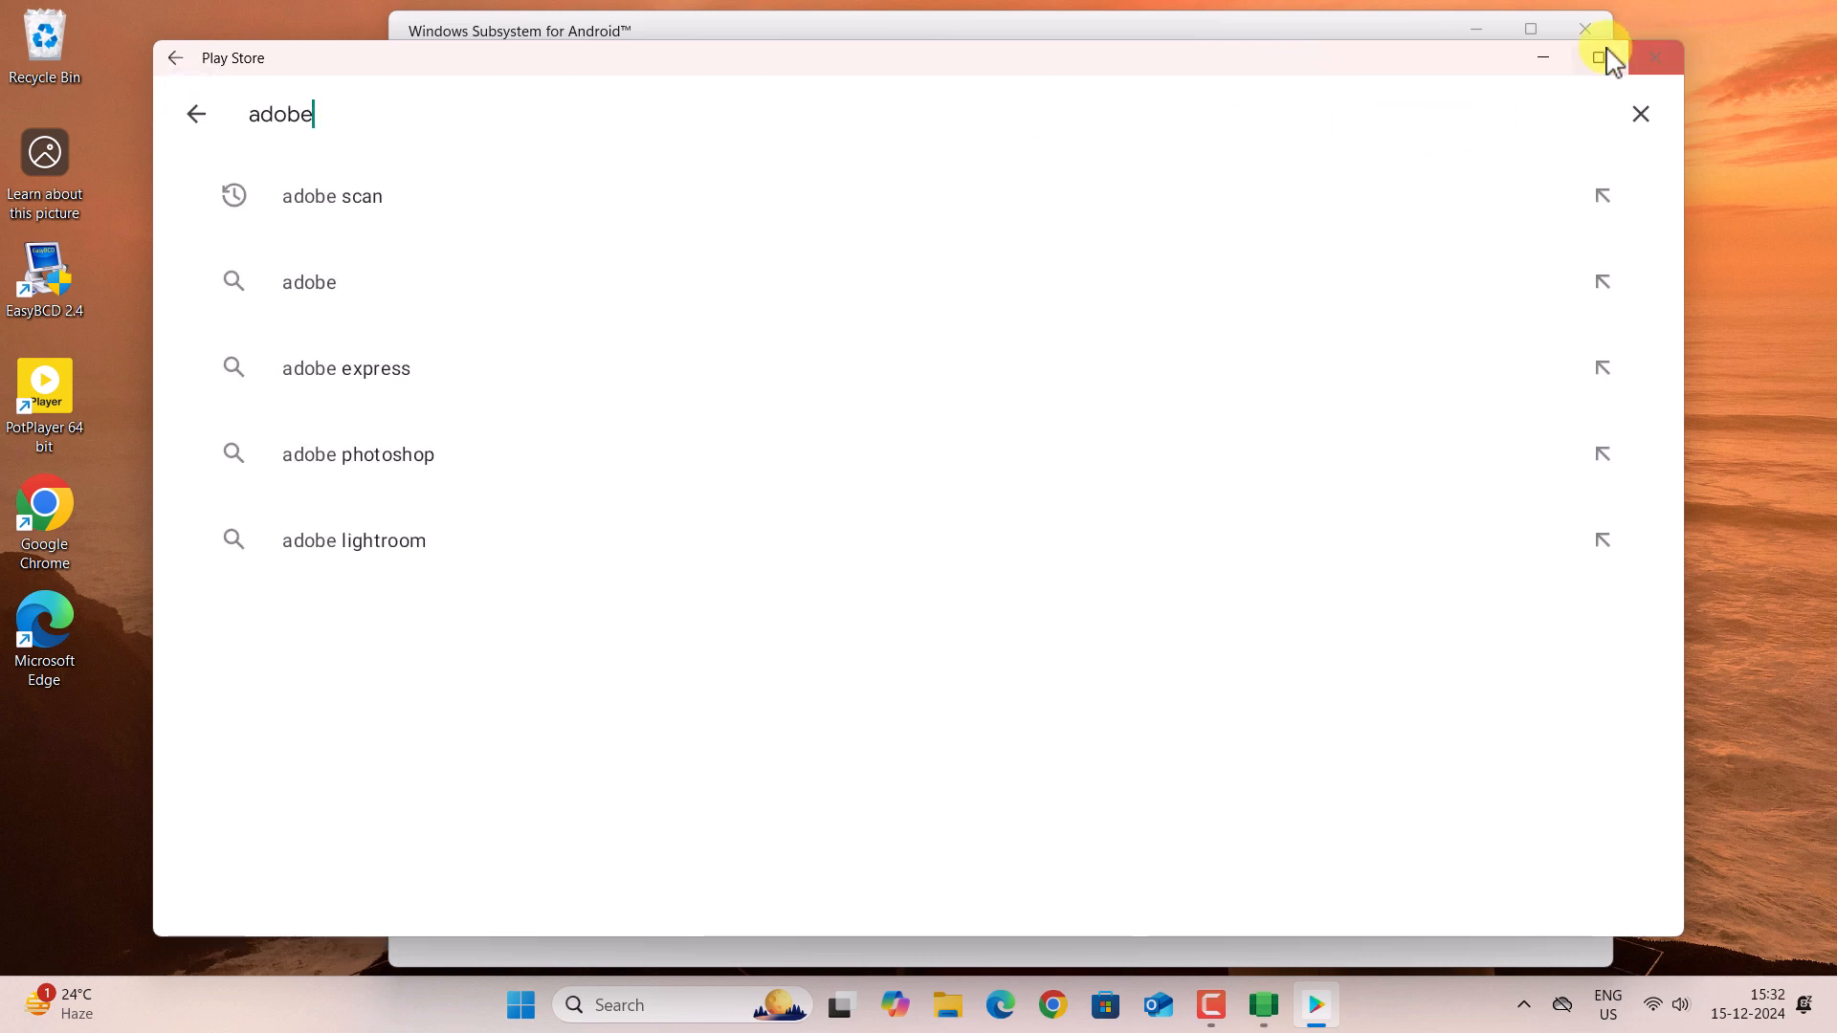
double_click(313, 122)
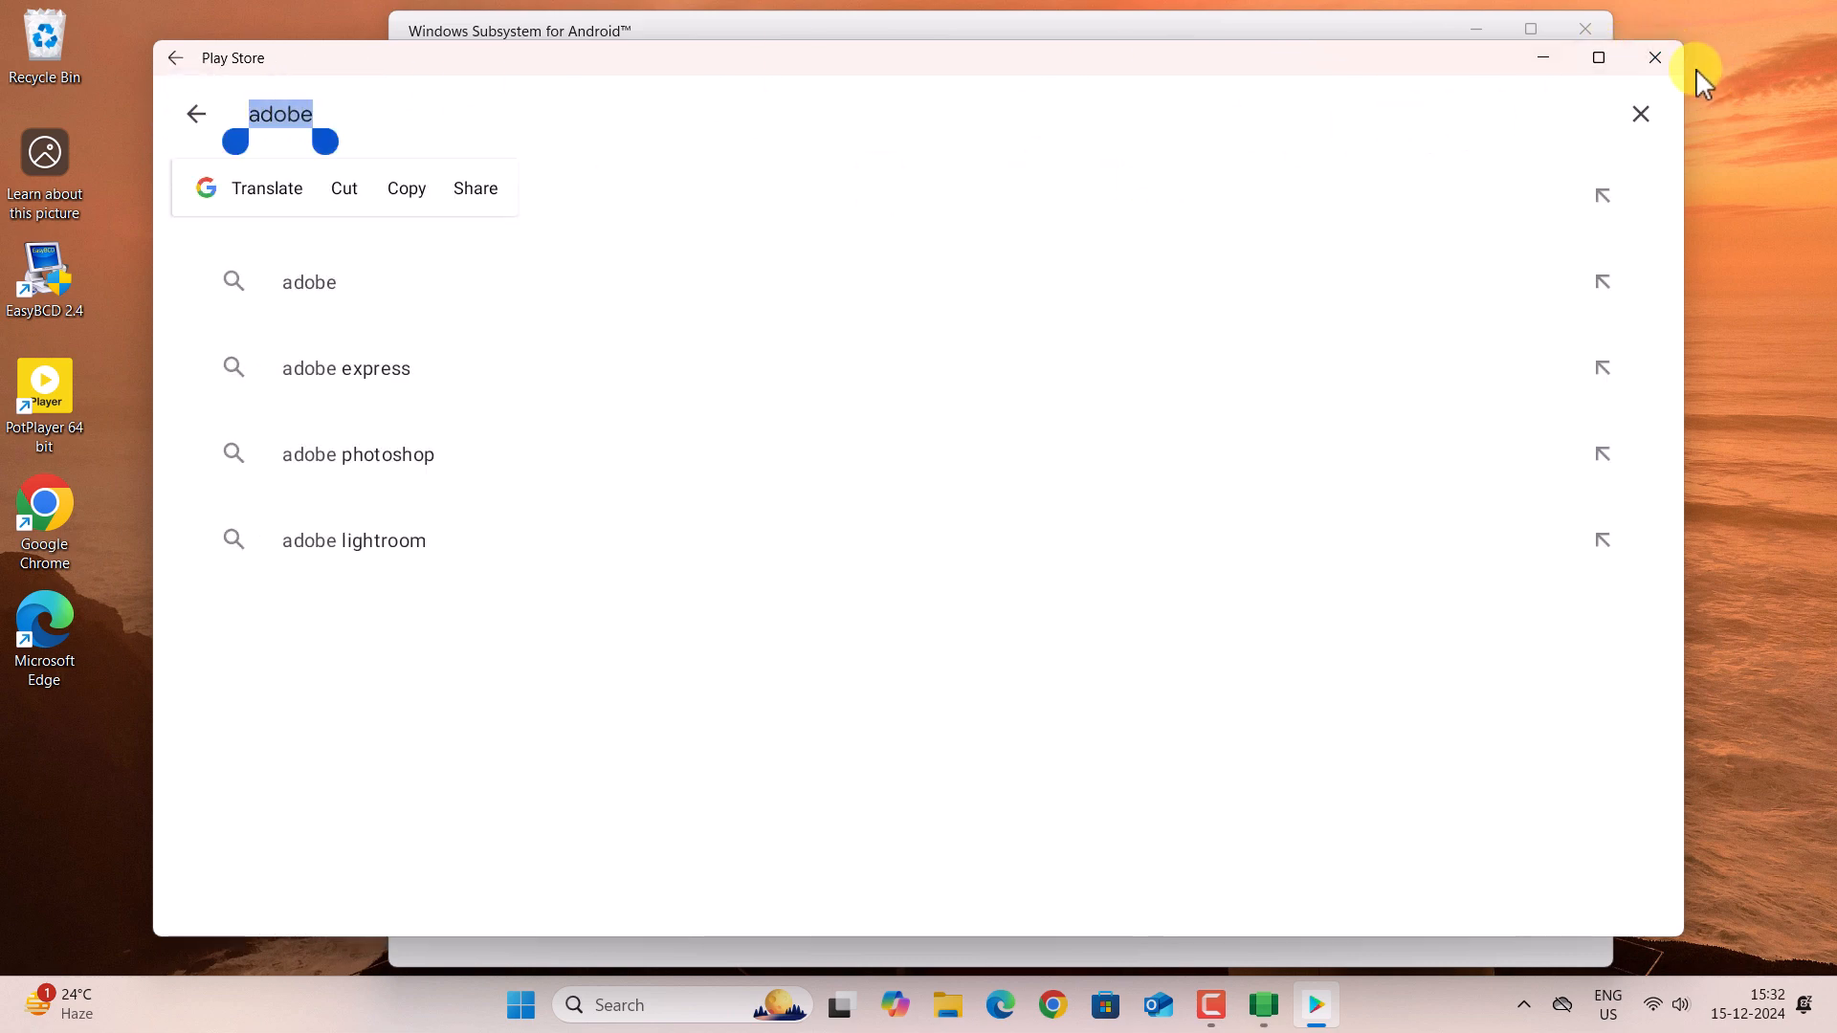
left_click(1665, 60)
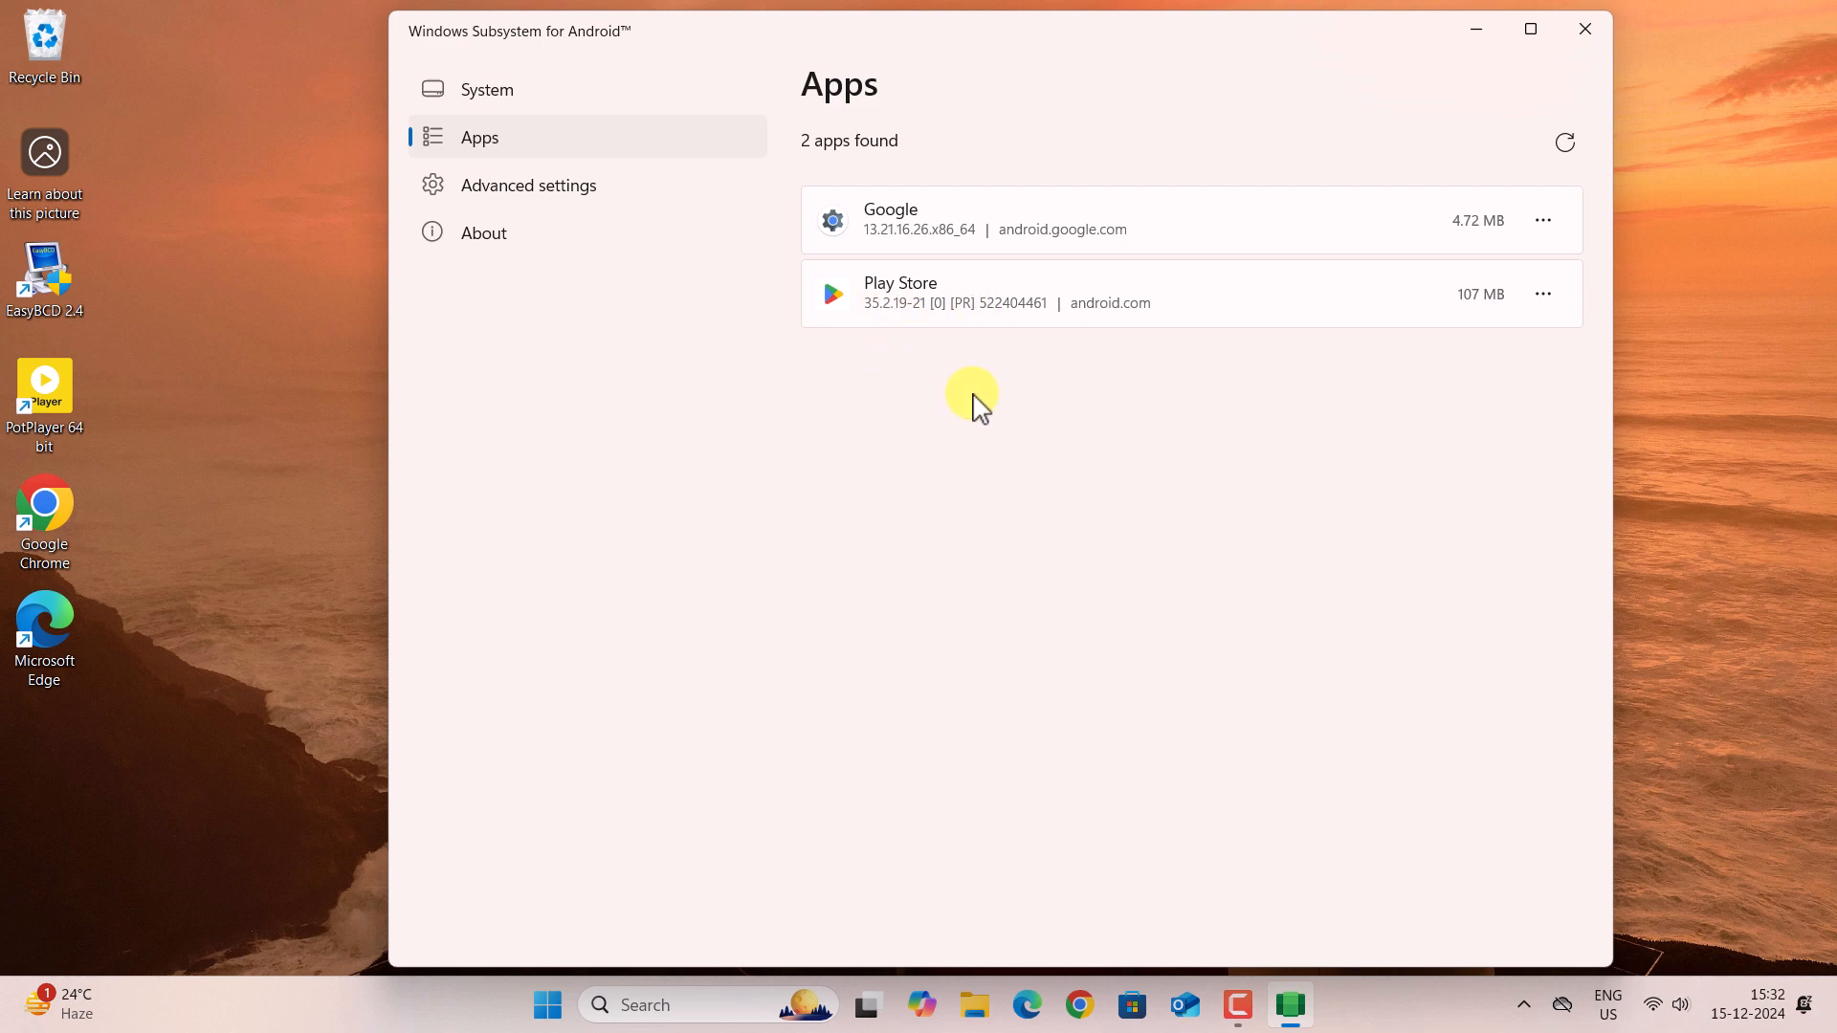
left_click(1583, 27)
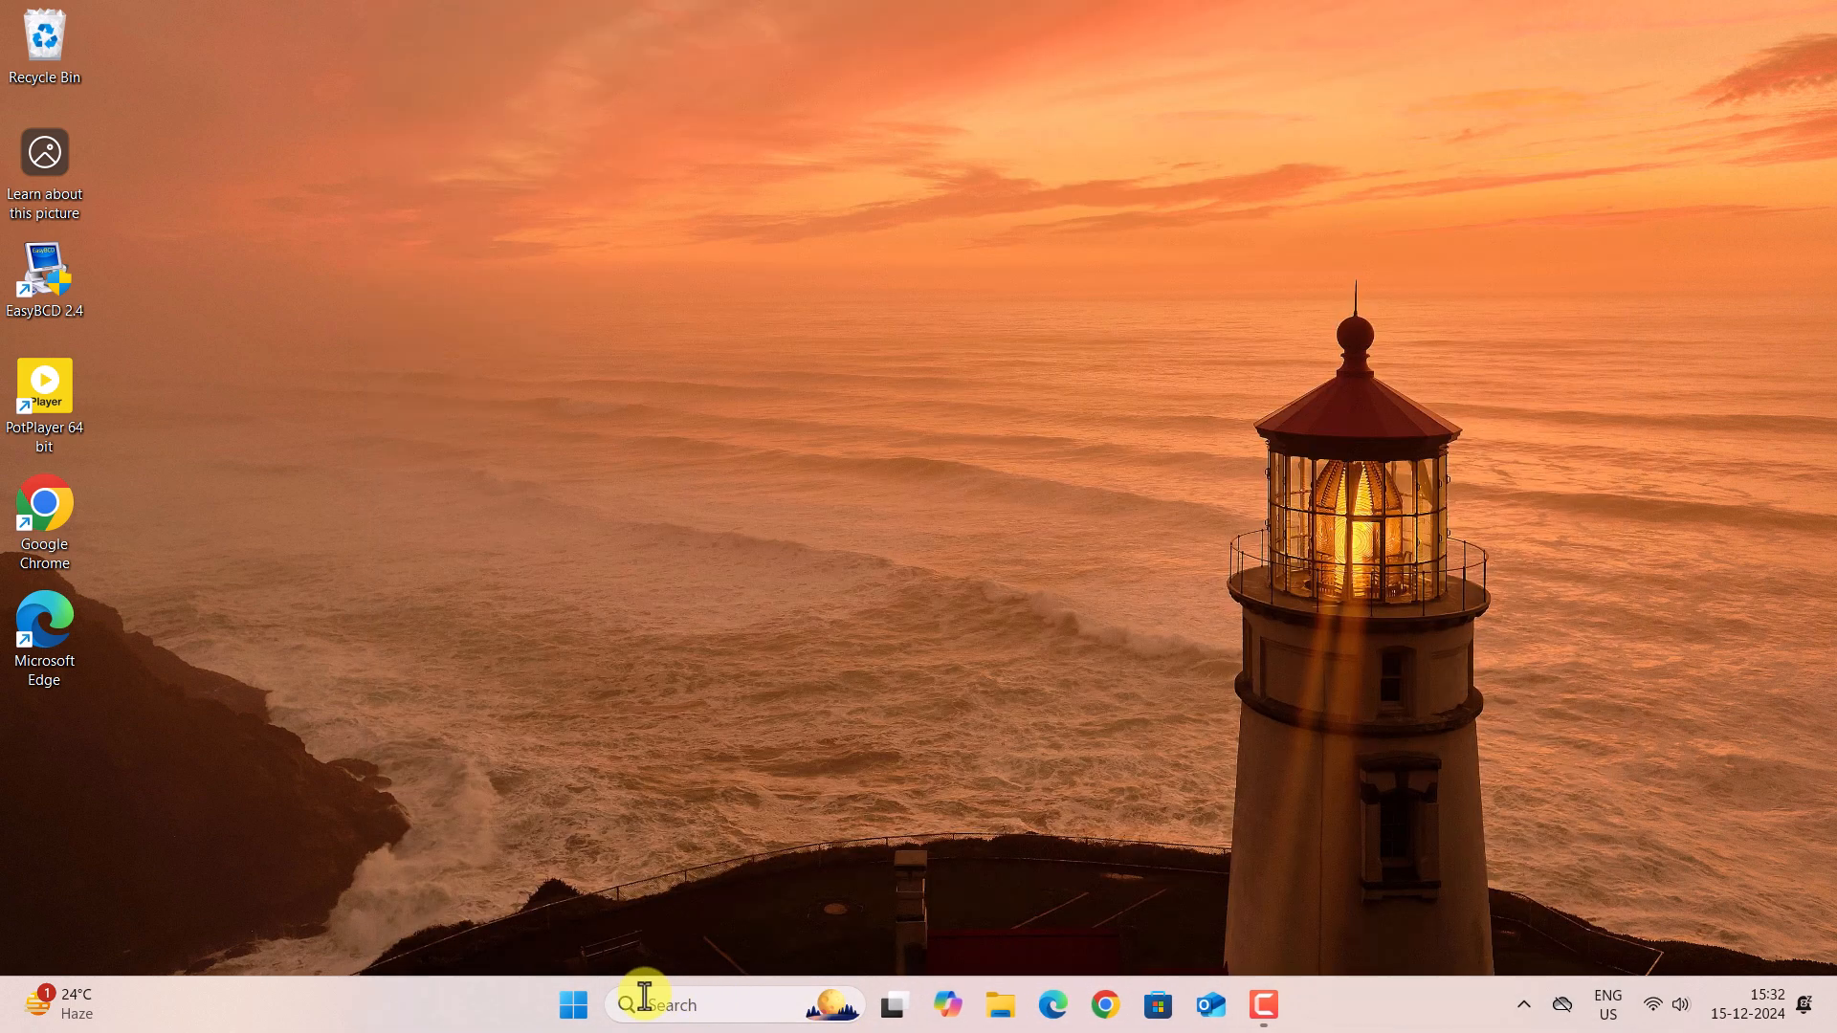
Step: Search Windows for "pl", pin the Play Store app to the taskbar and dismiss the search
left_click(648, 1000)
type("pl")
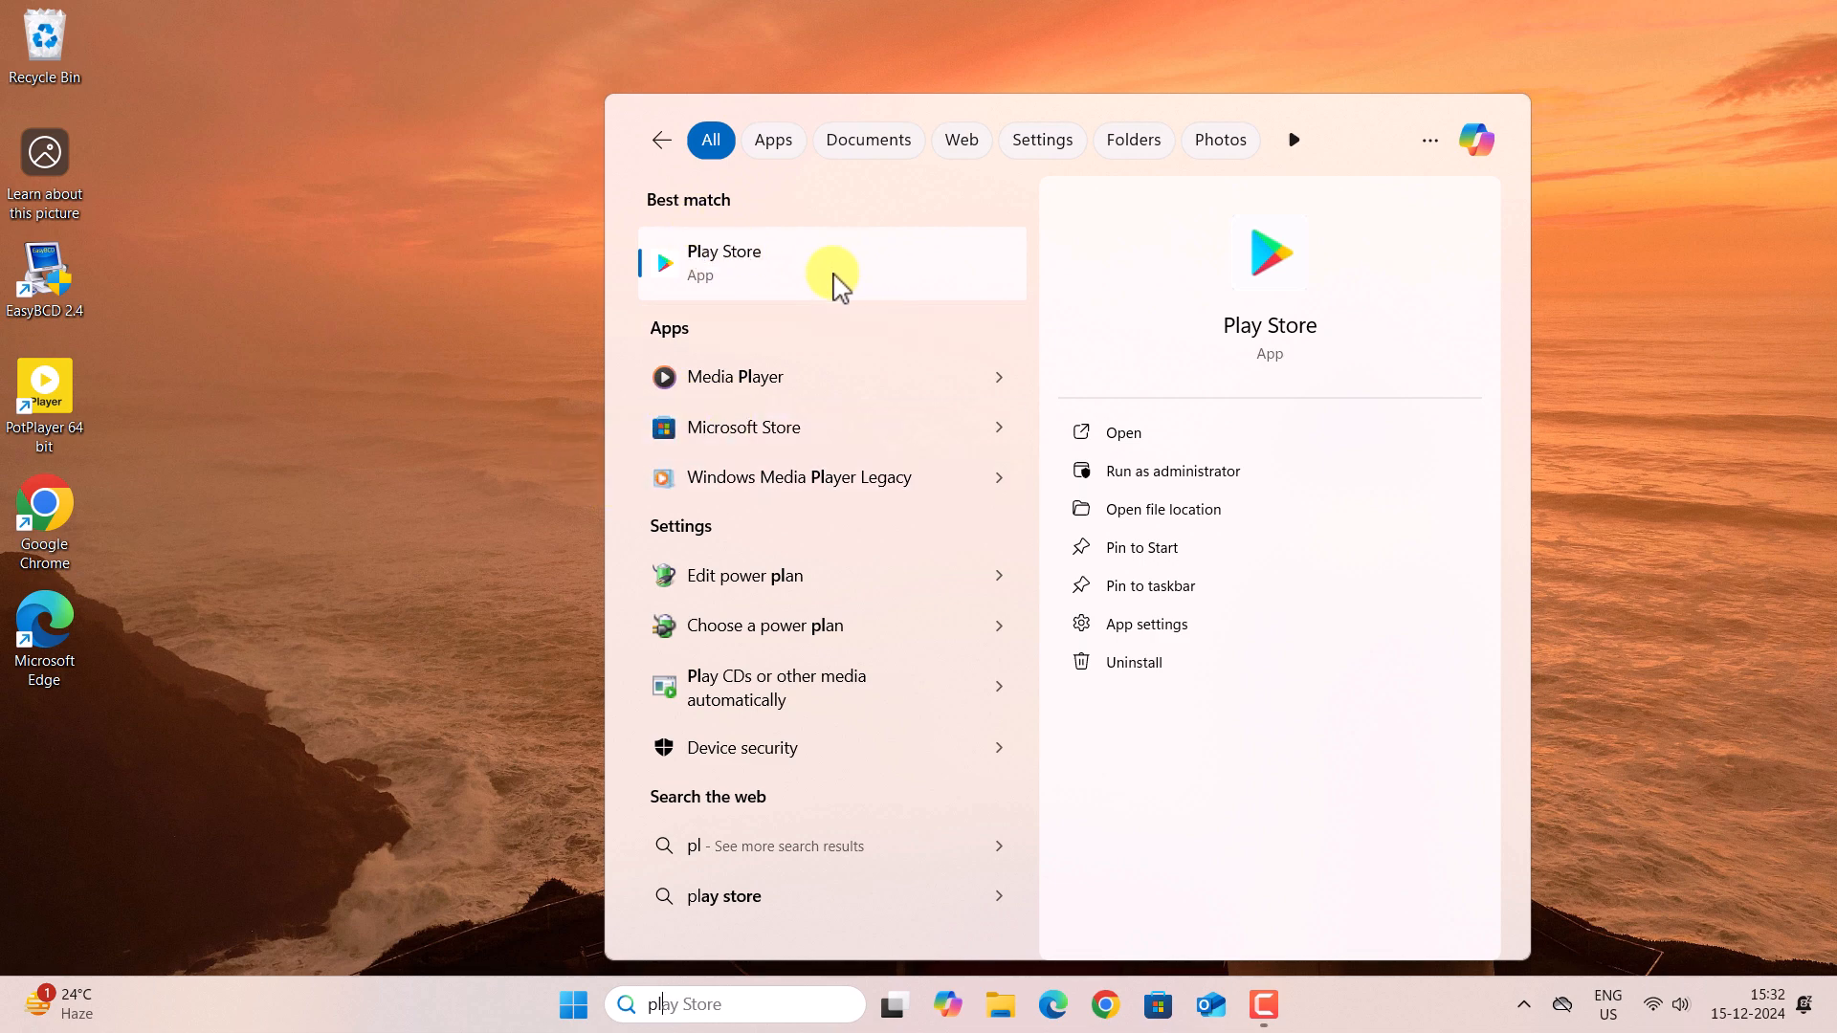
left_click(1157, 587)
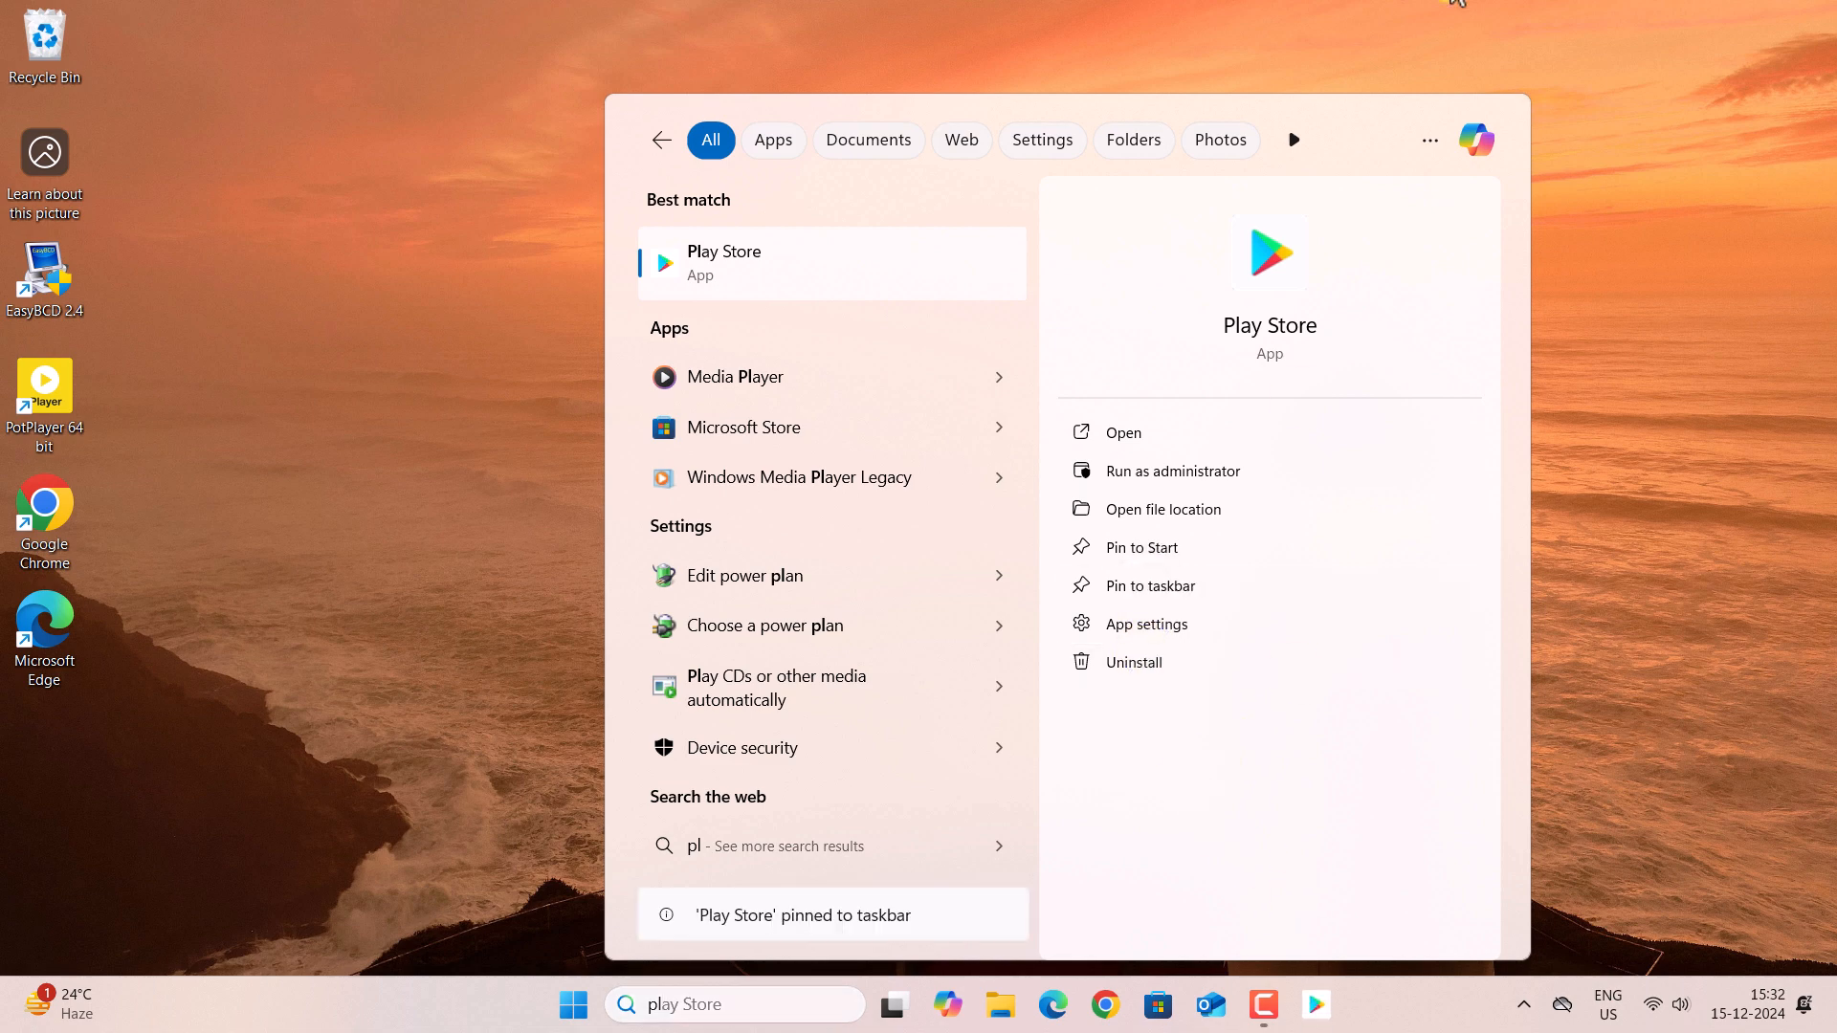
left_click(1603, 83)
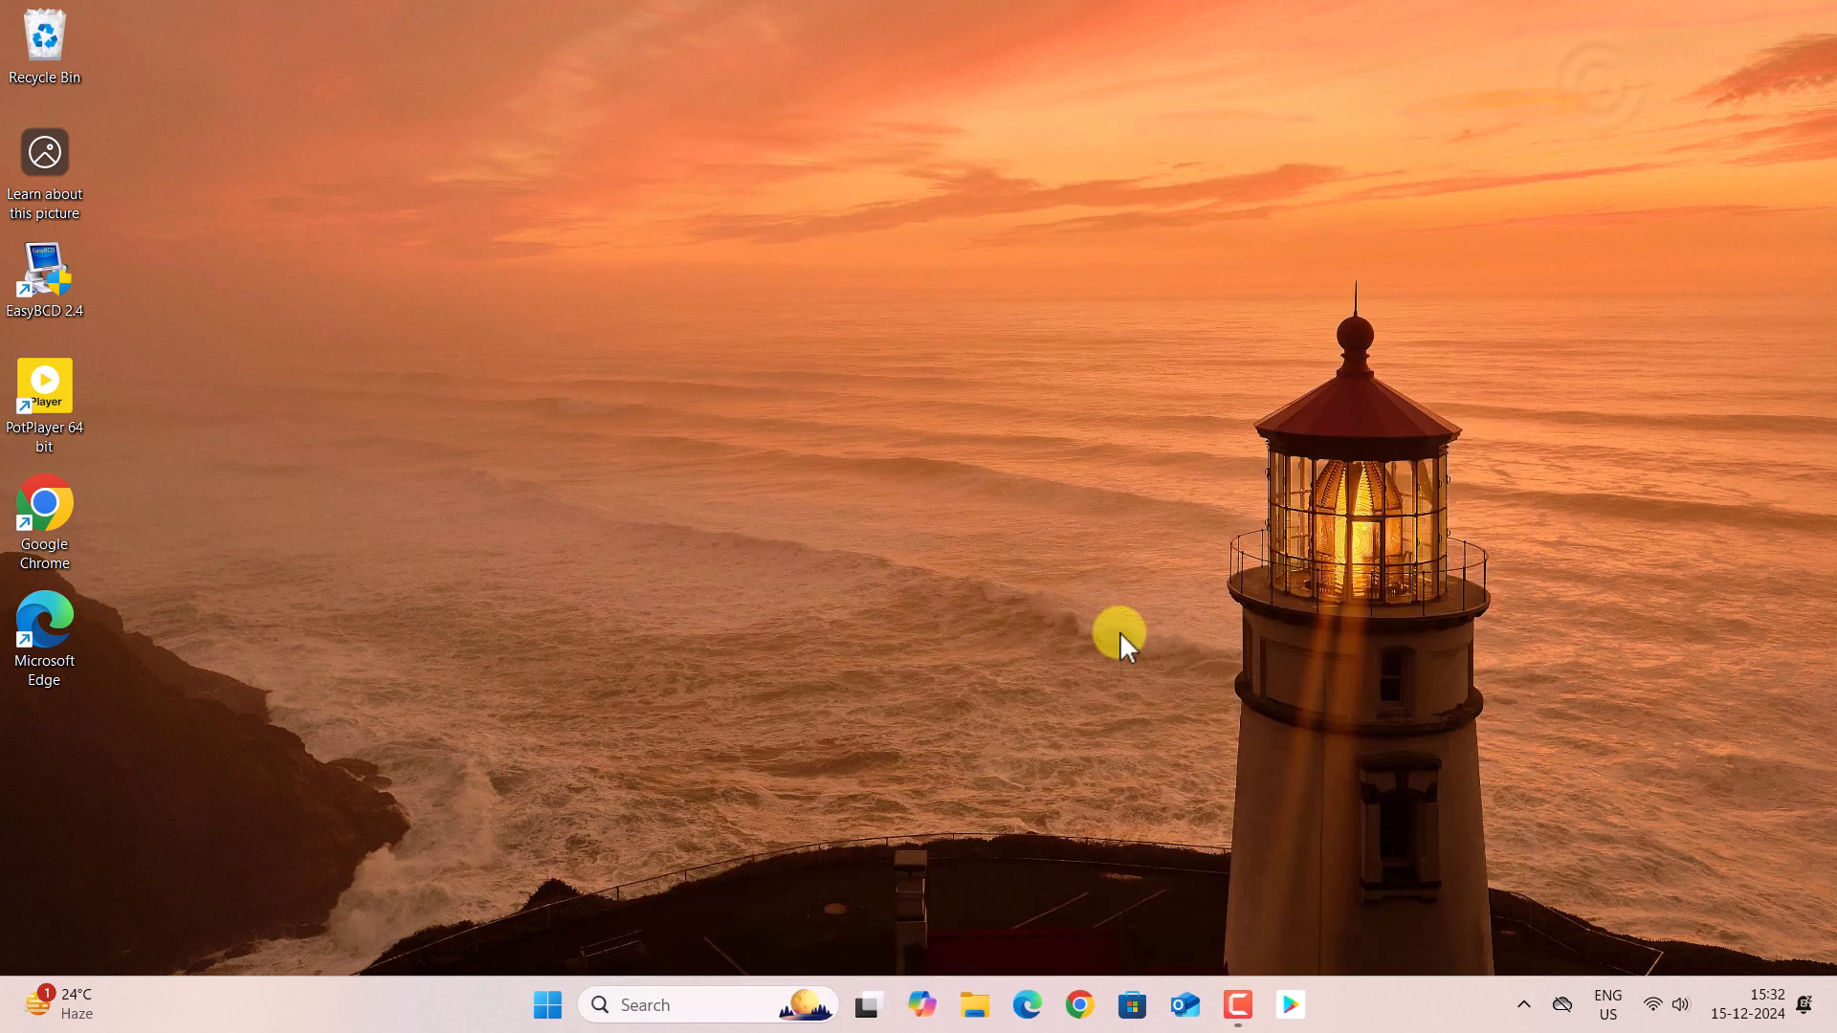
Step: Launch the pinned Play Store and install ZArchiver from the recommended apps
left_click(1301, 1016)
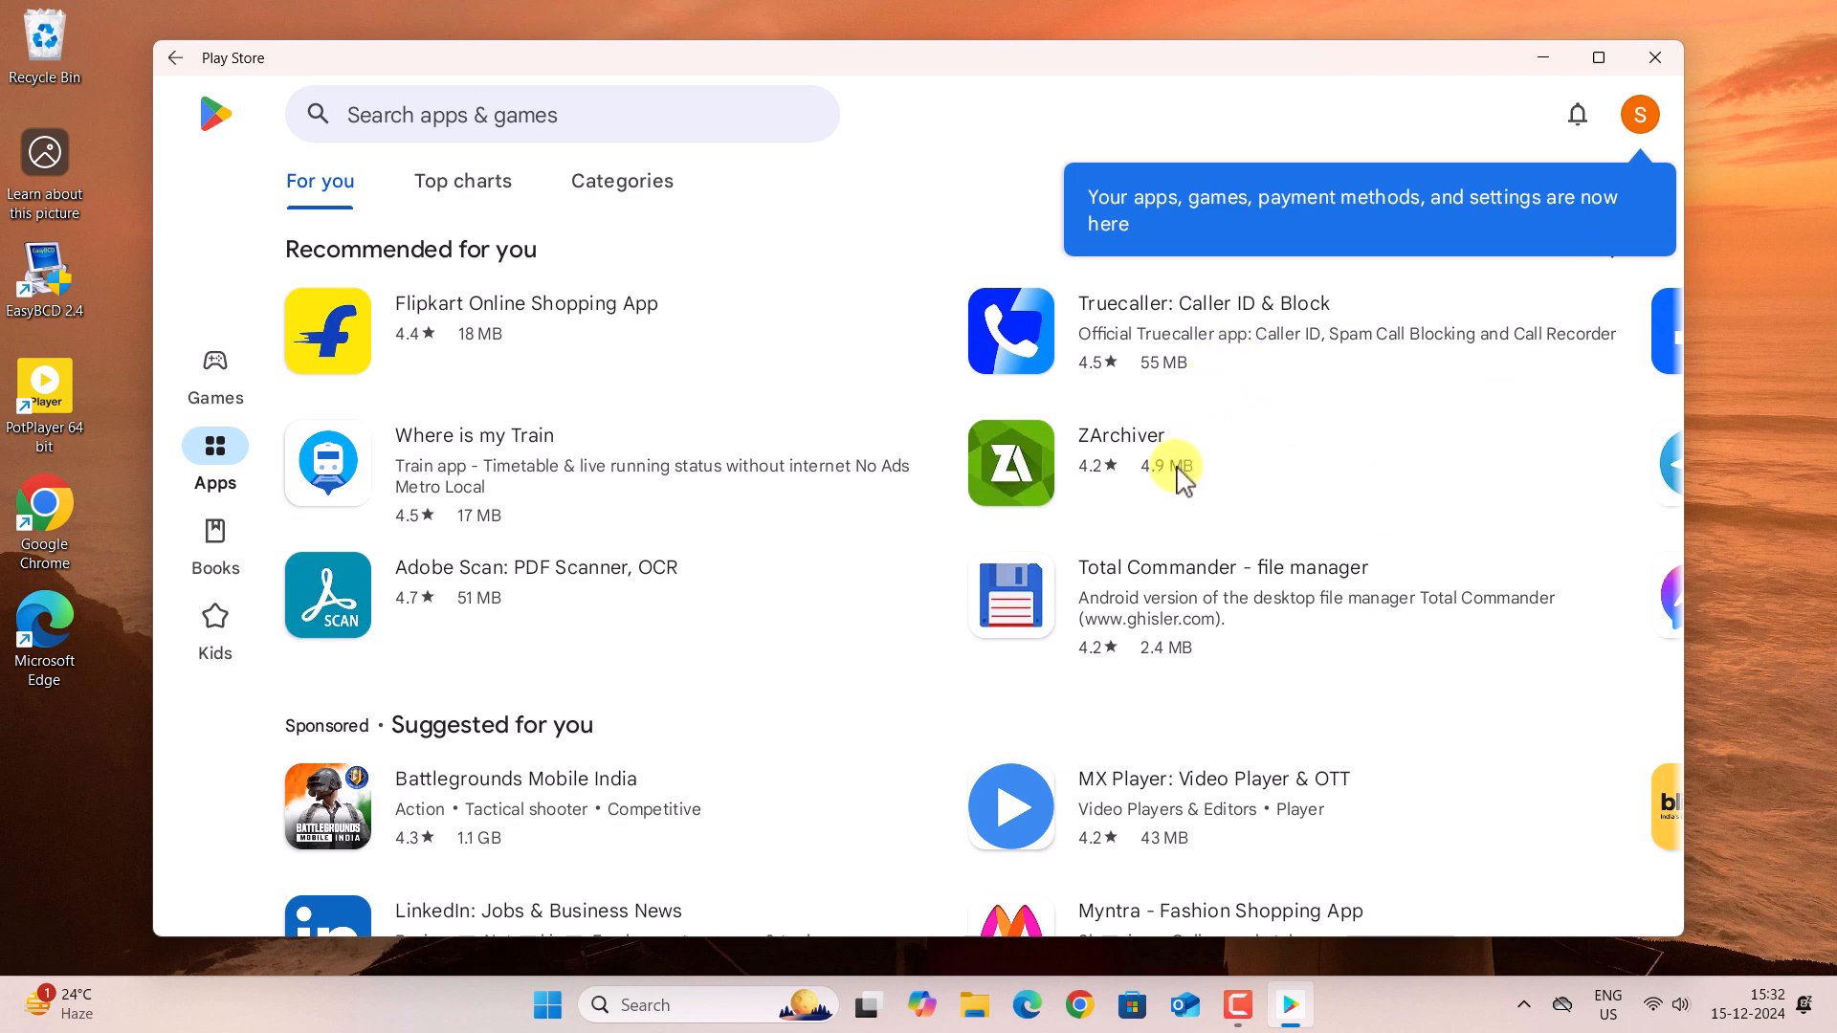
left_click(1139, 450)
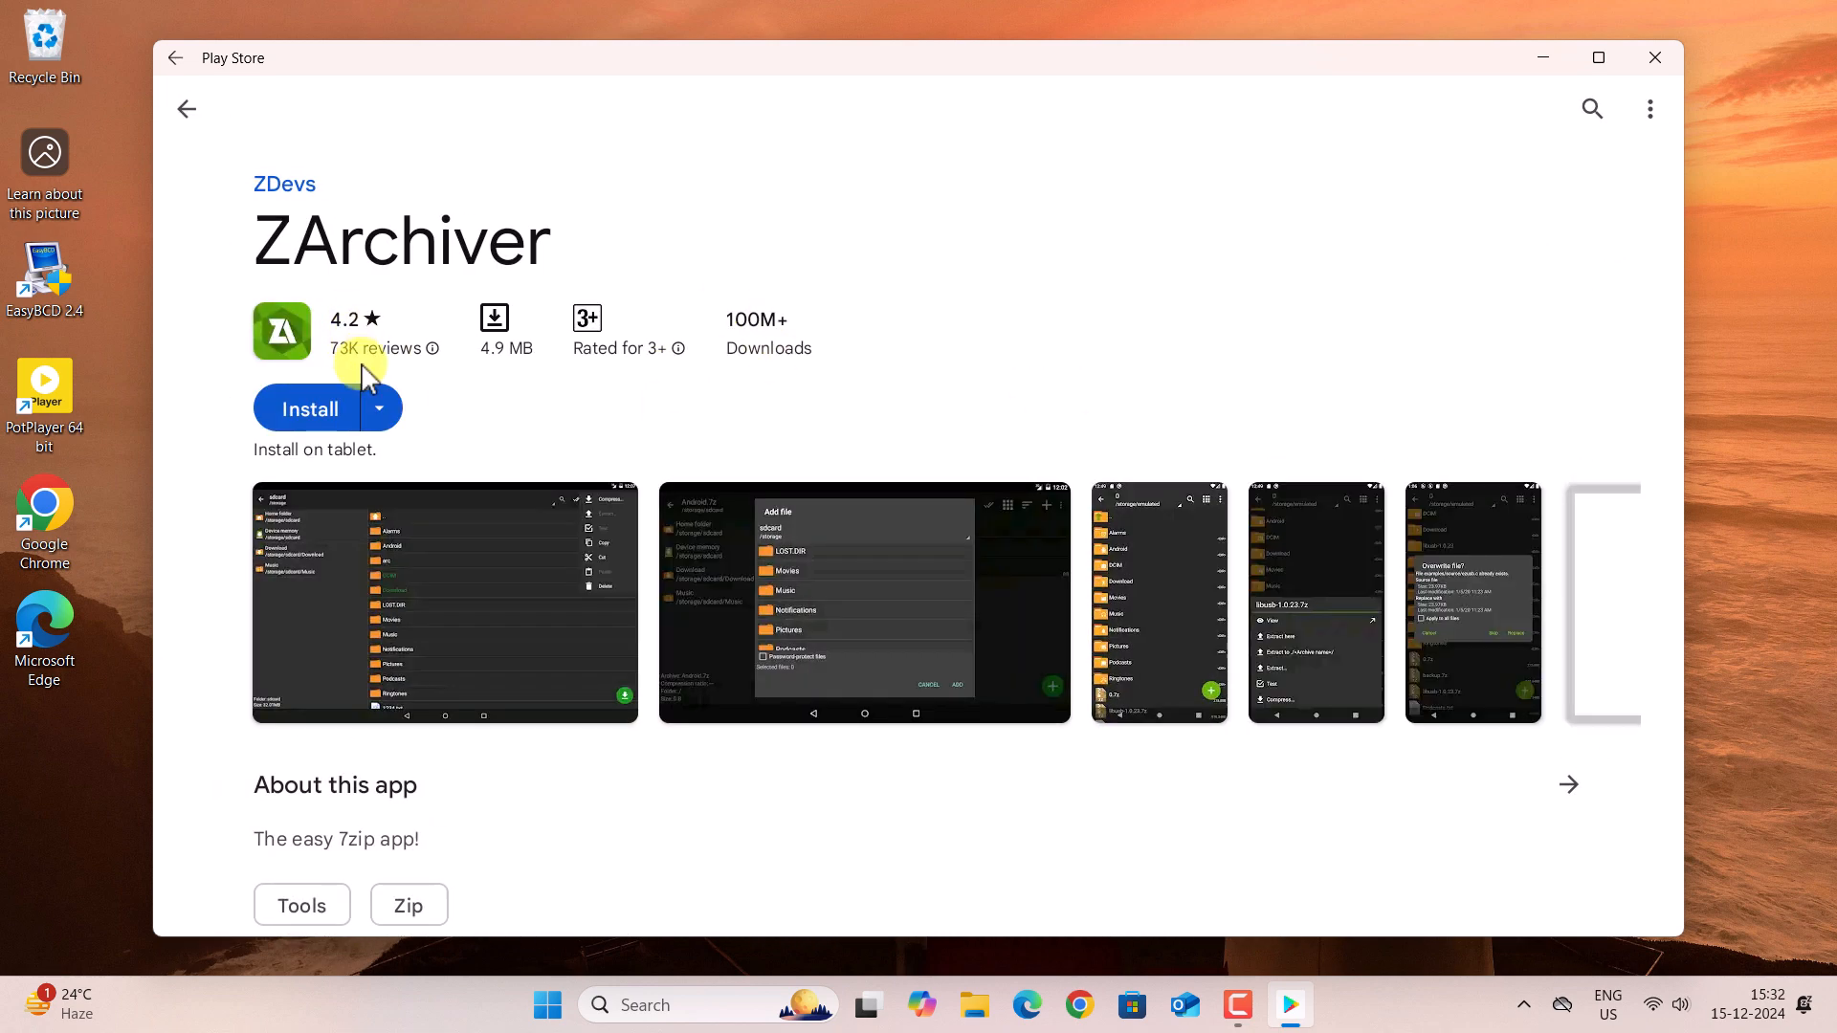
left_click(314, 410)
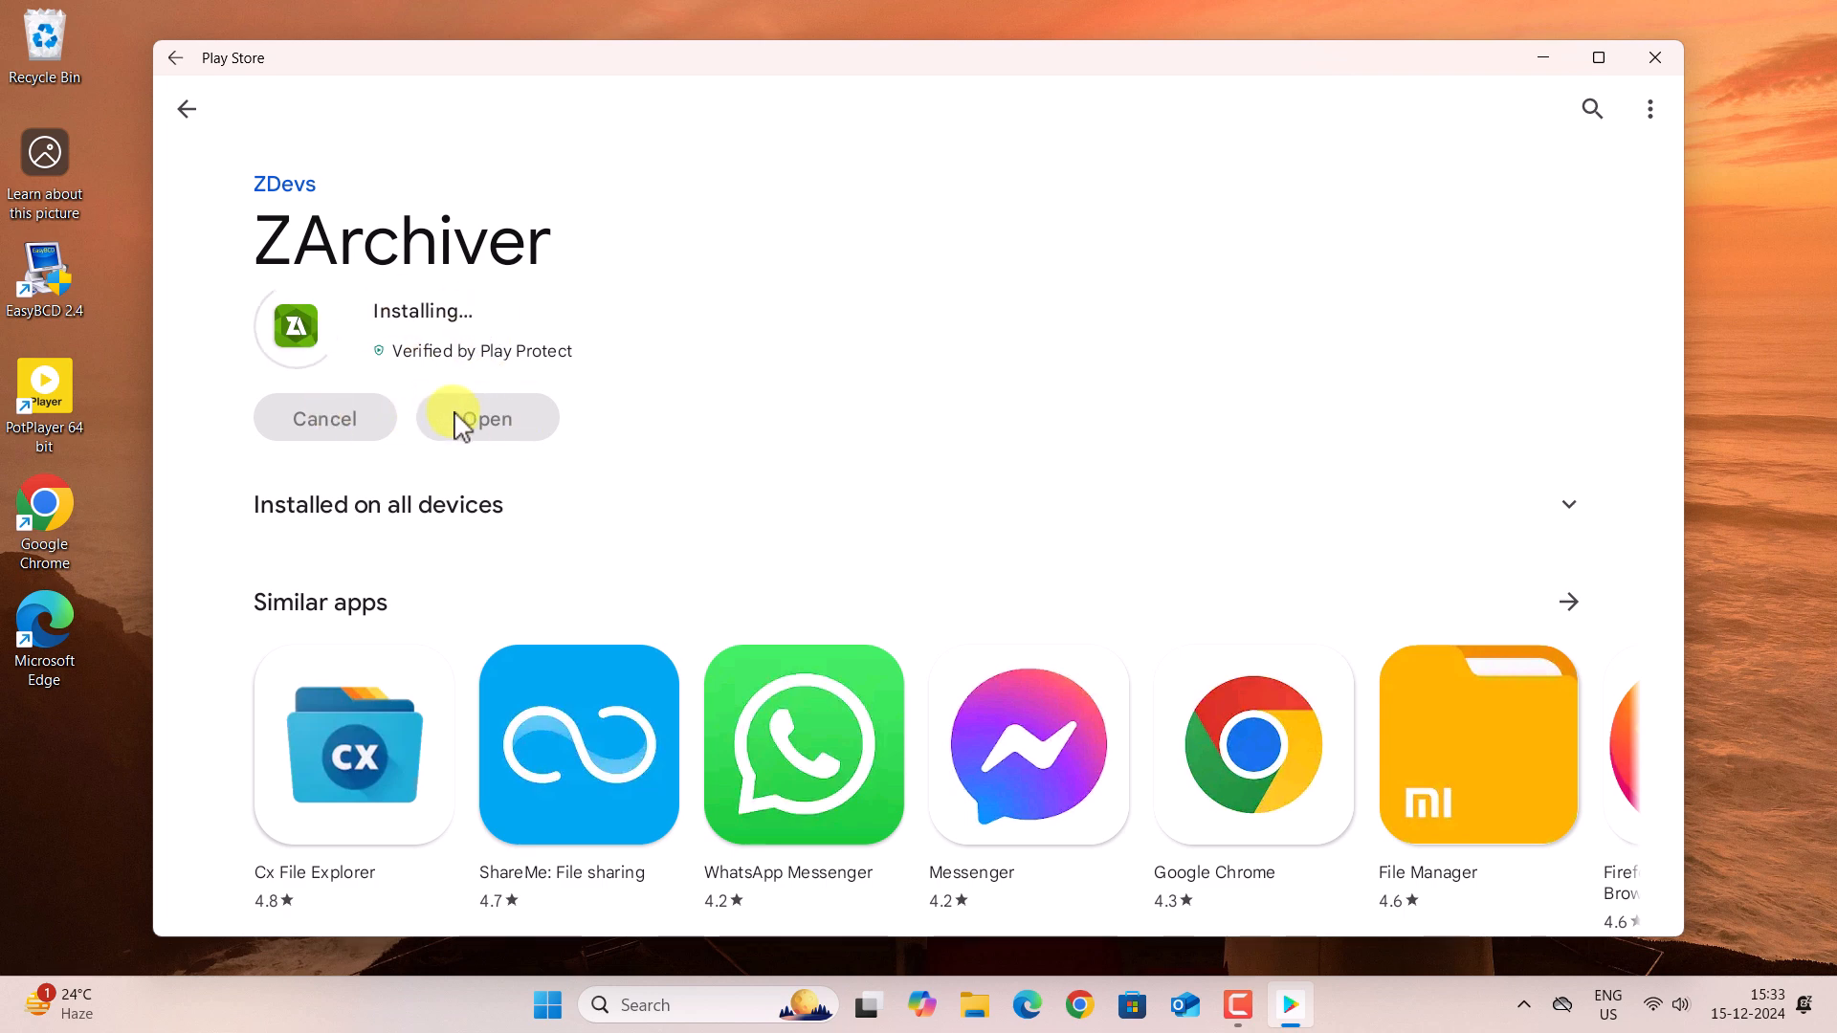
Step: Open ZArchiver, grant it access to manage all files, allow its notifications and dismiss the useful tips
left_click(489, 330)
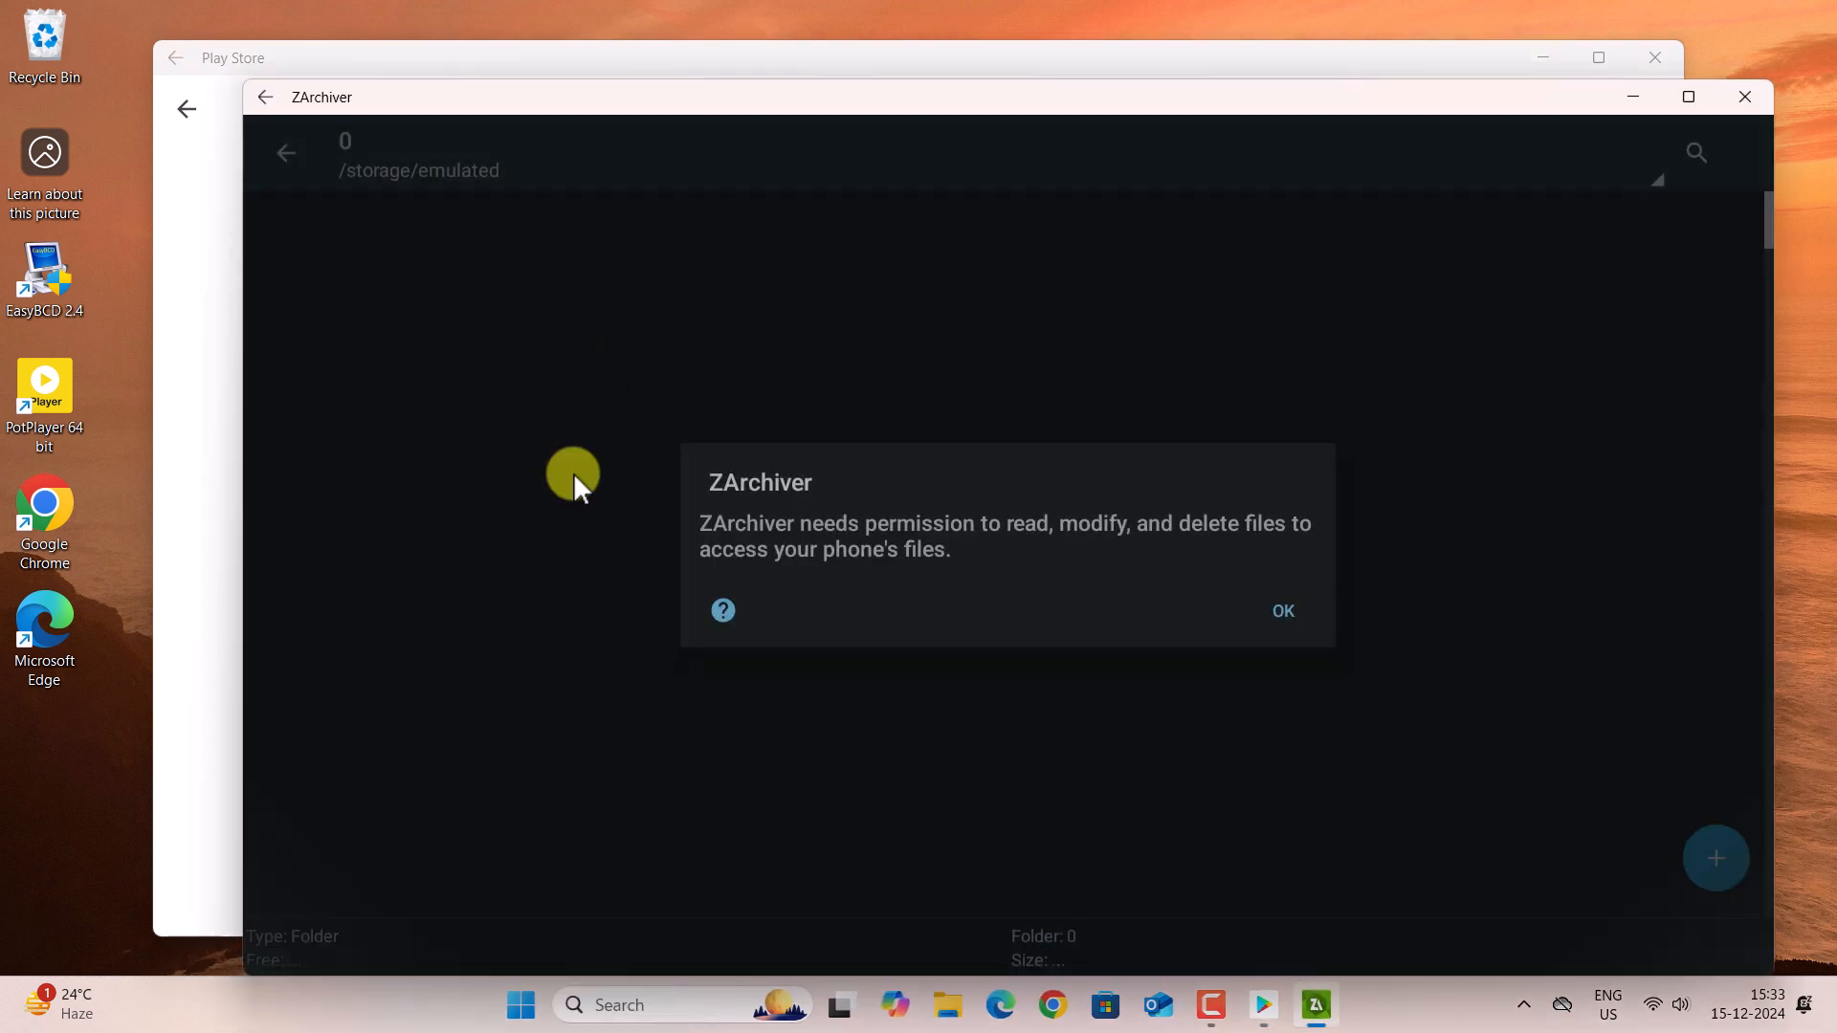
left_click(1287, 611)
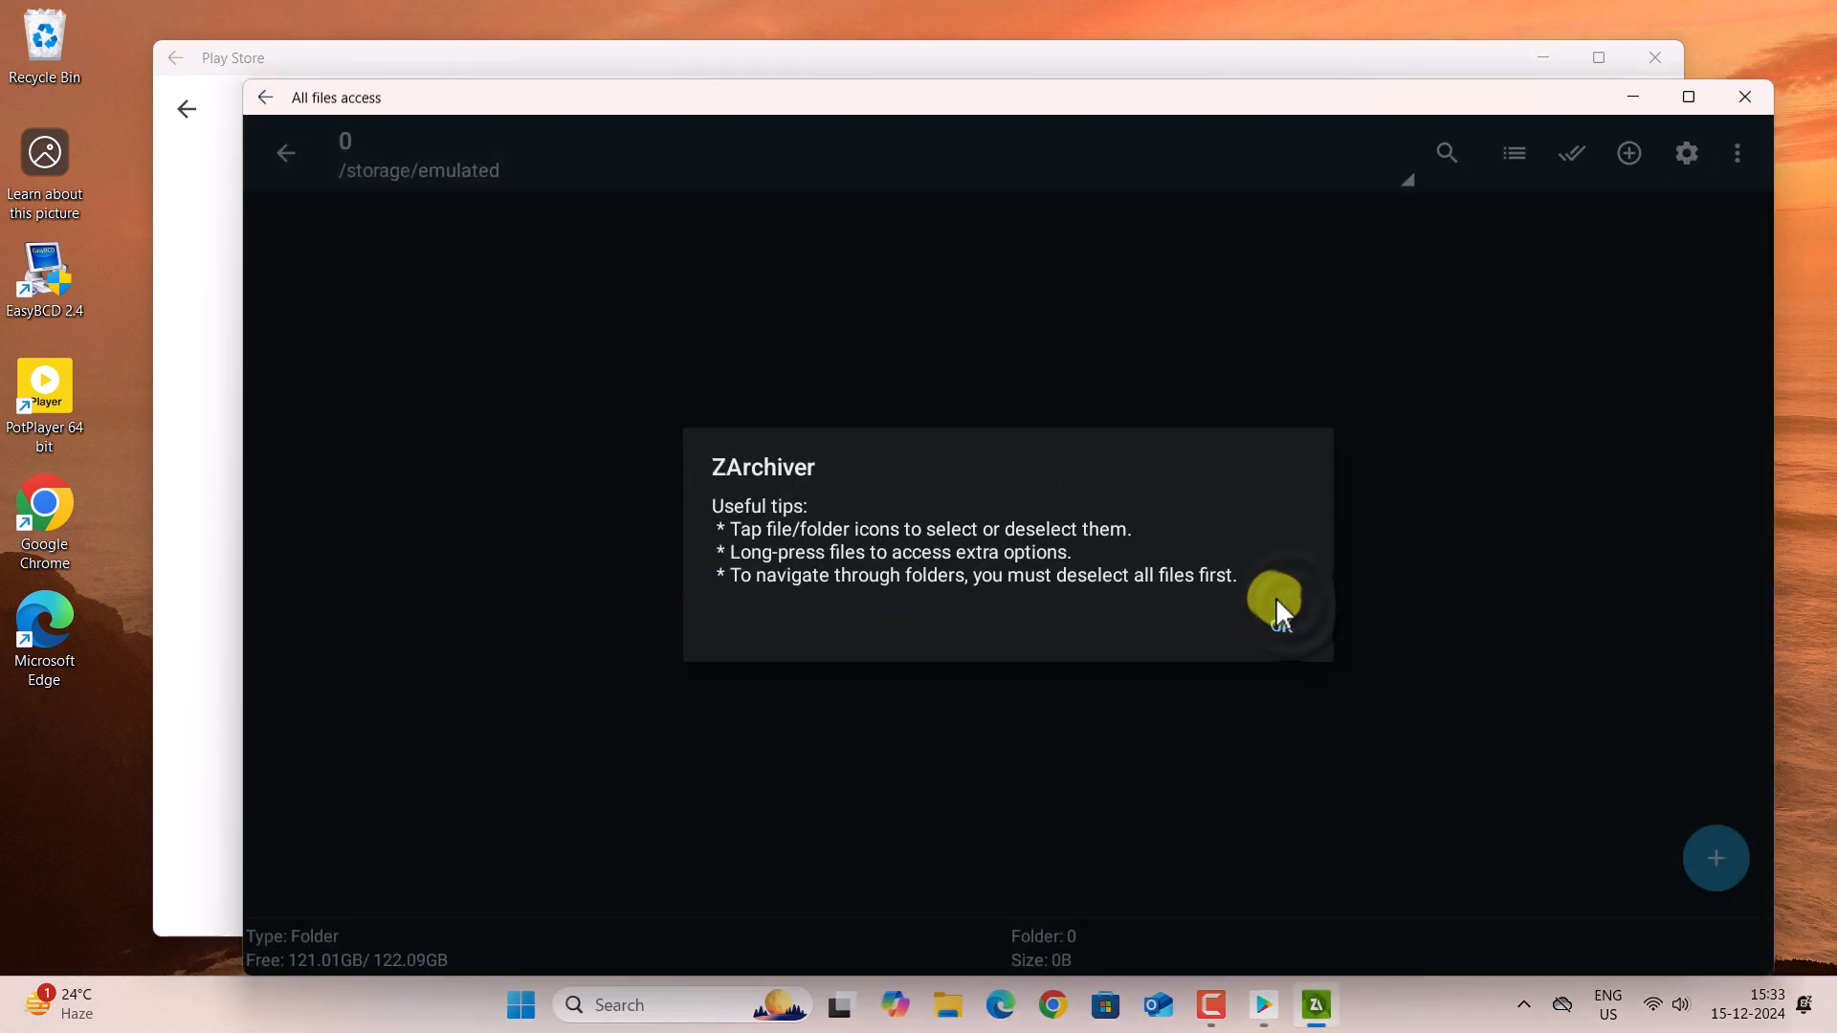
left_click(1691, 545)
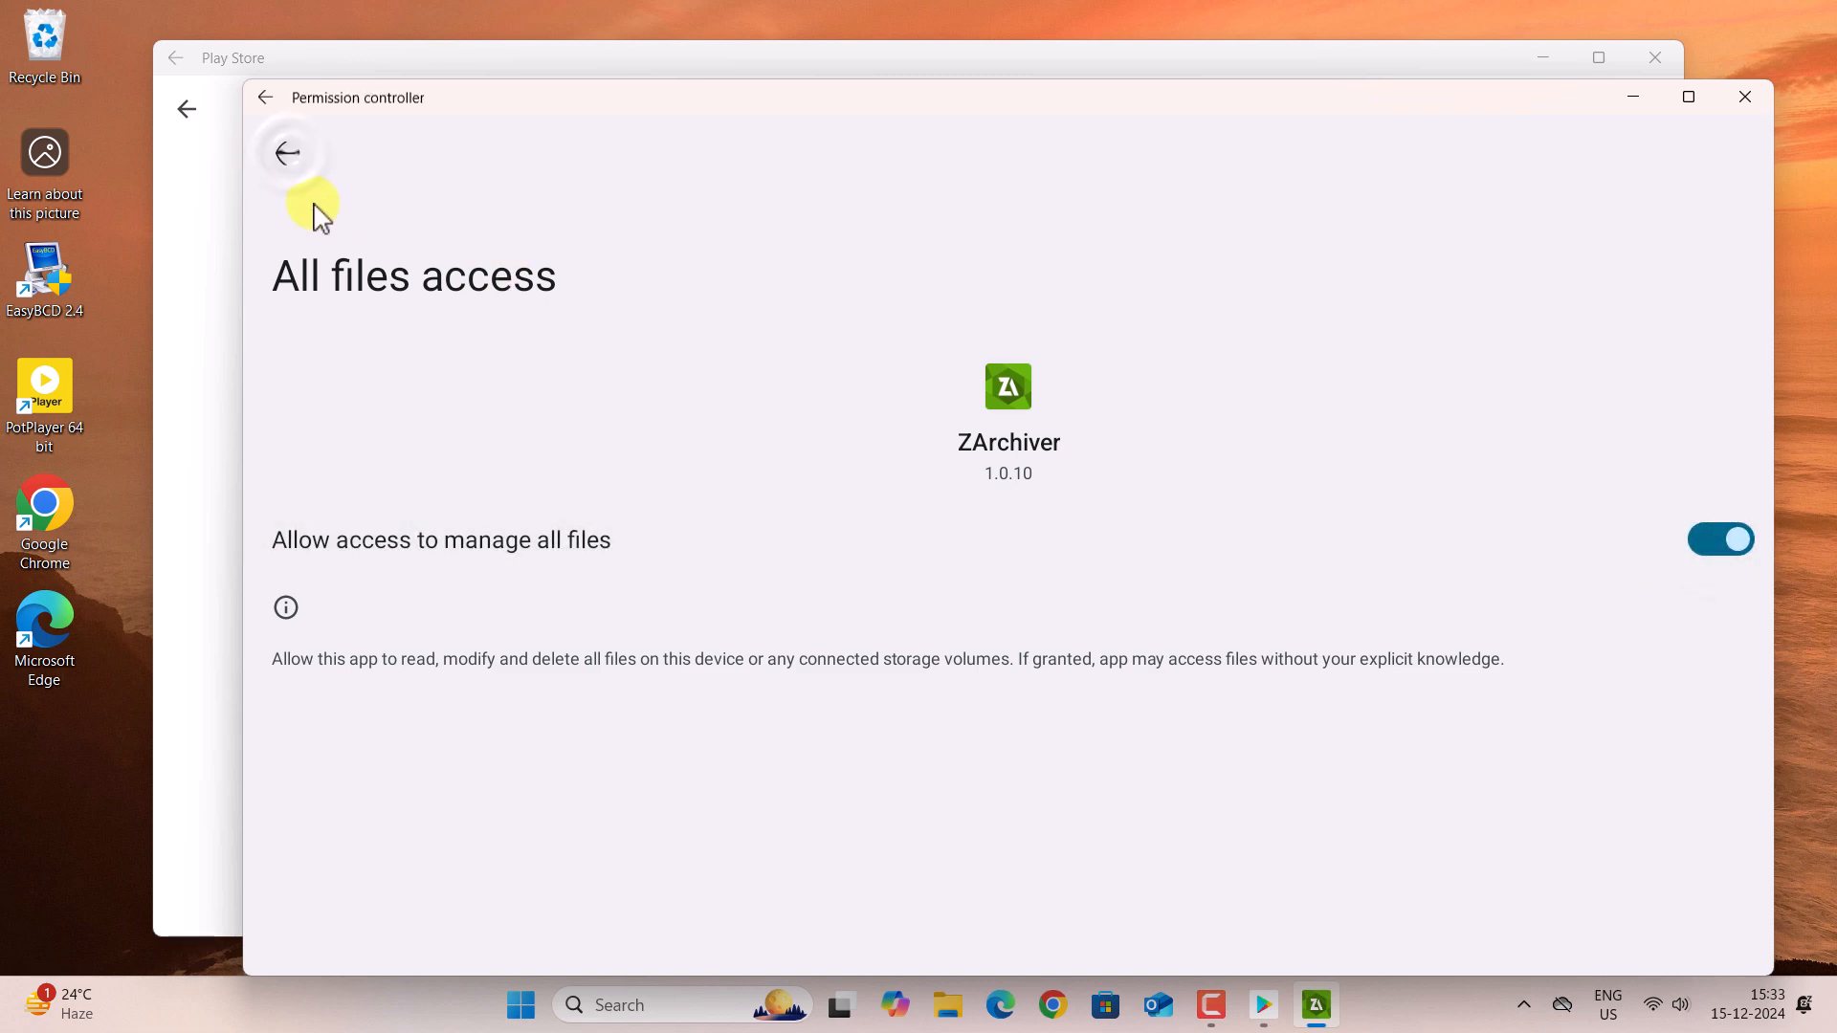
left_click(286, 156)
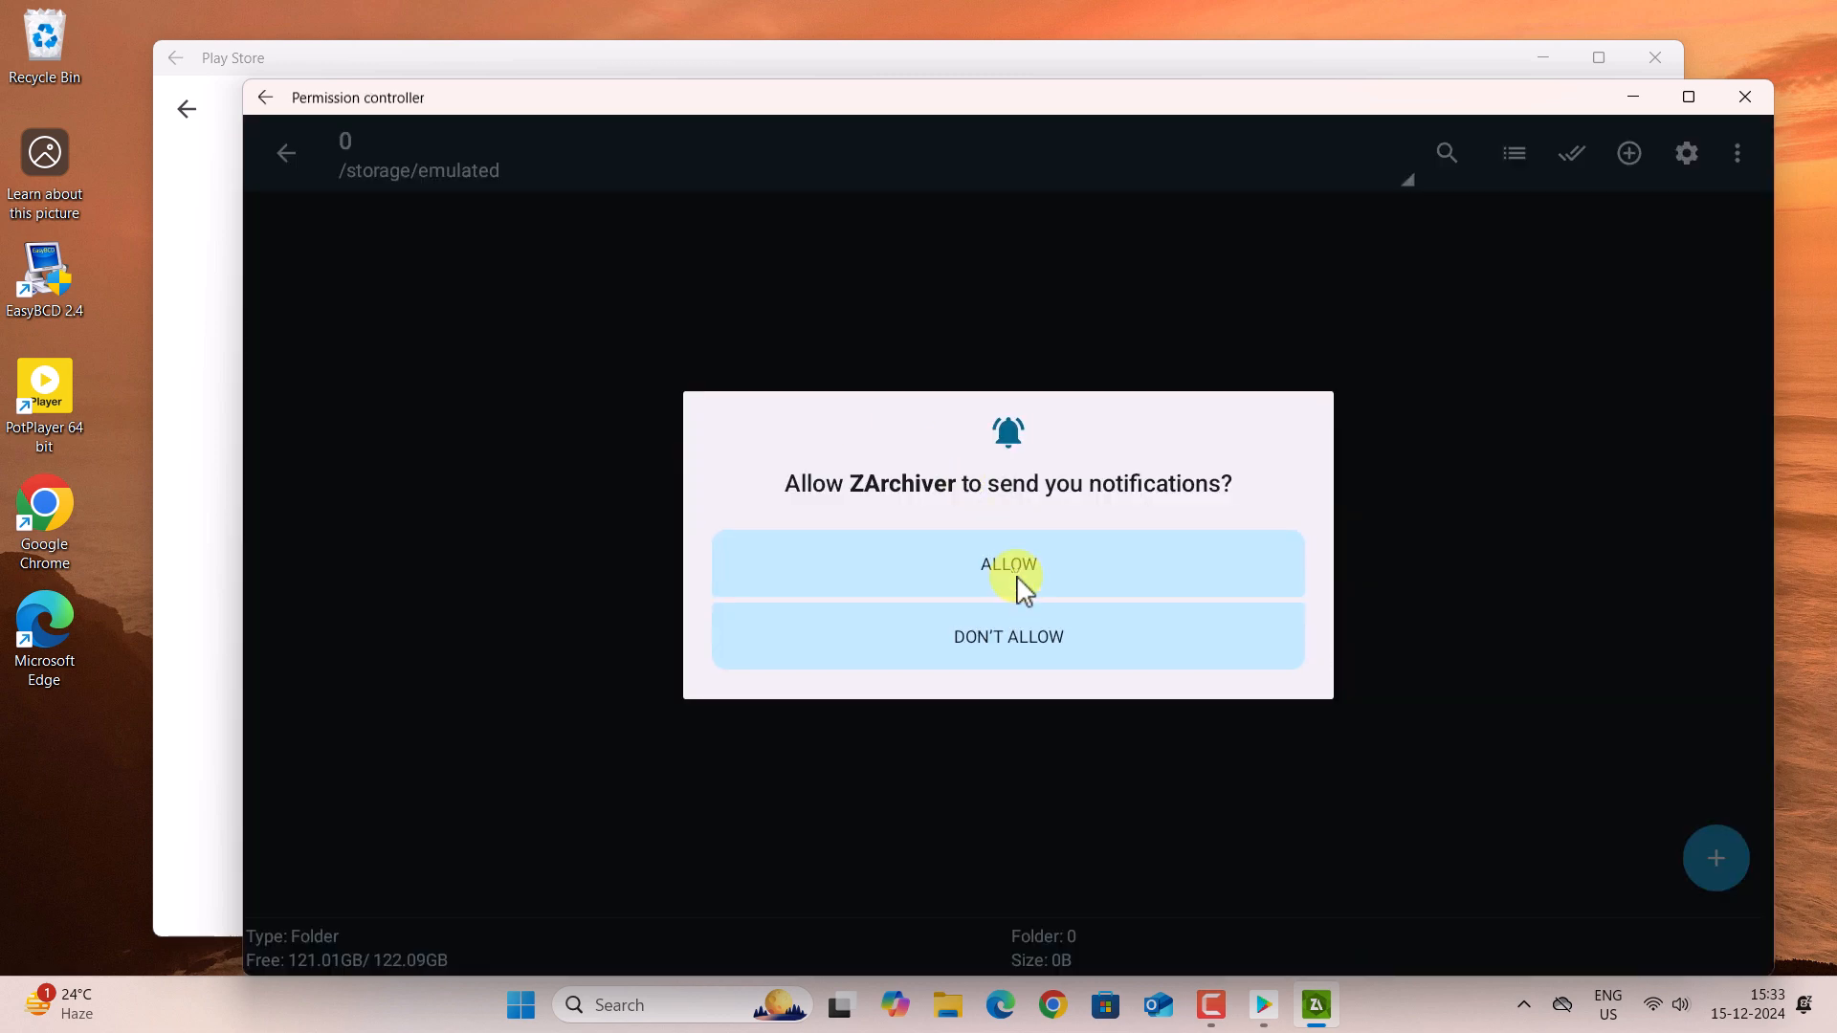
left_click(1019, 574)
left_click(1283, 613)
Step: View the folders in ZArchiver's emulated storage, and close the ZArchiver and Play Store windows
scroll(555, 535, "down", 3)
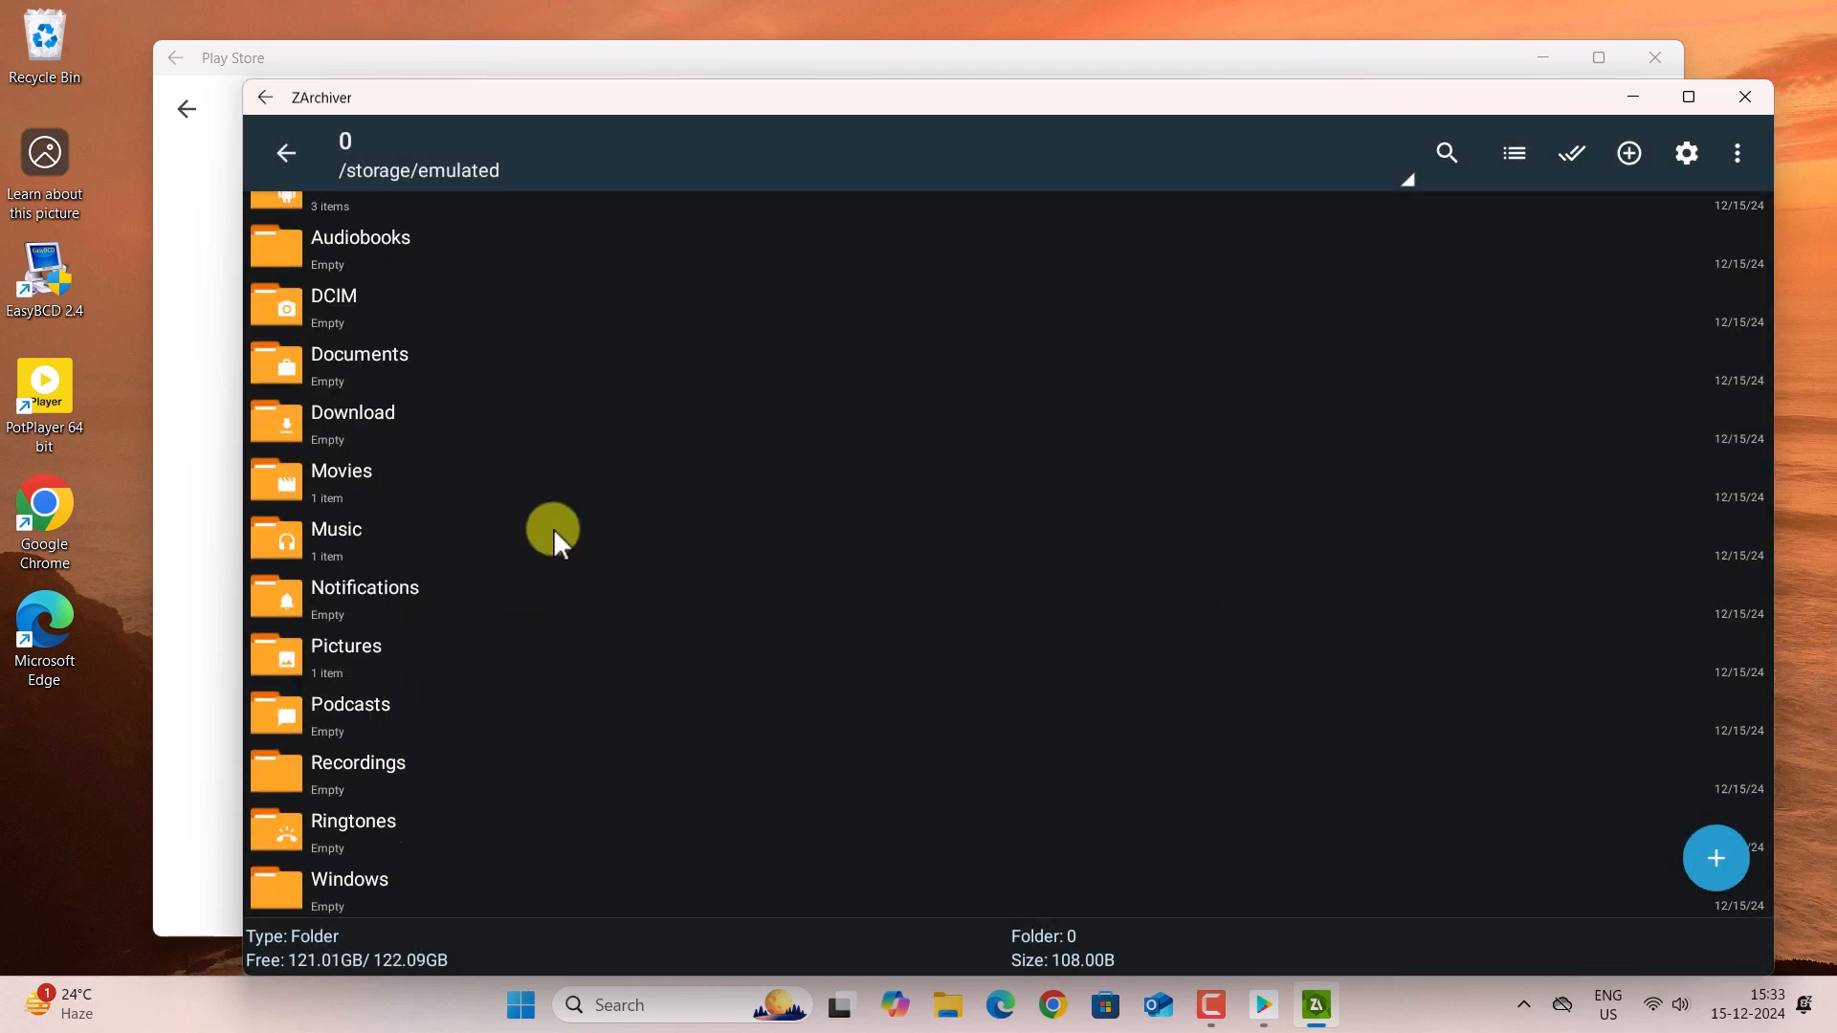
left_click(1743, 97)
left_click(1655, 58)
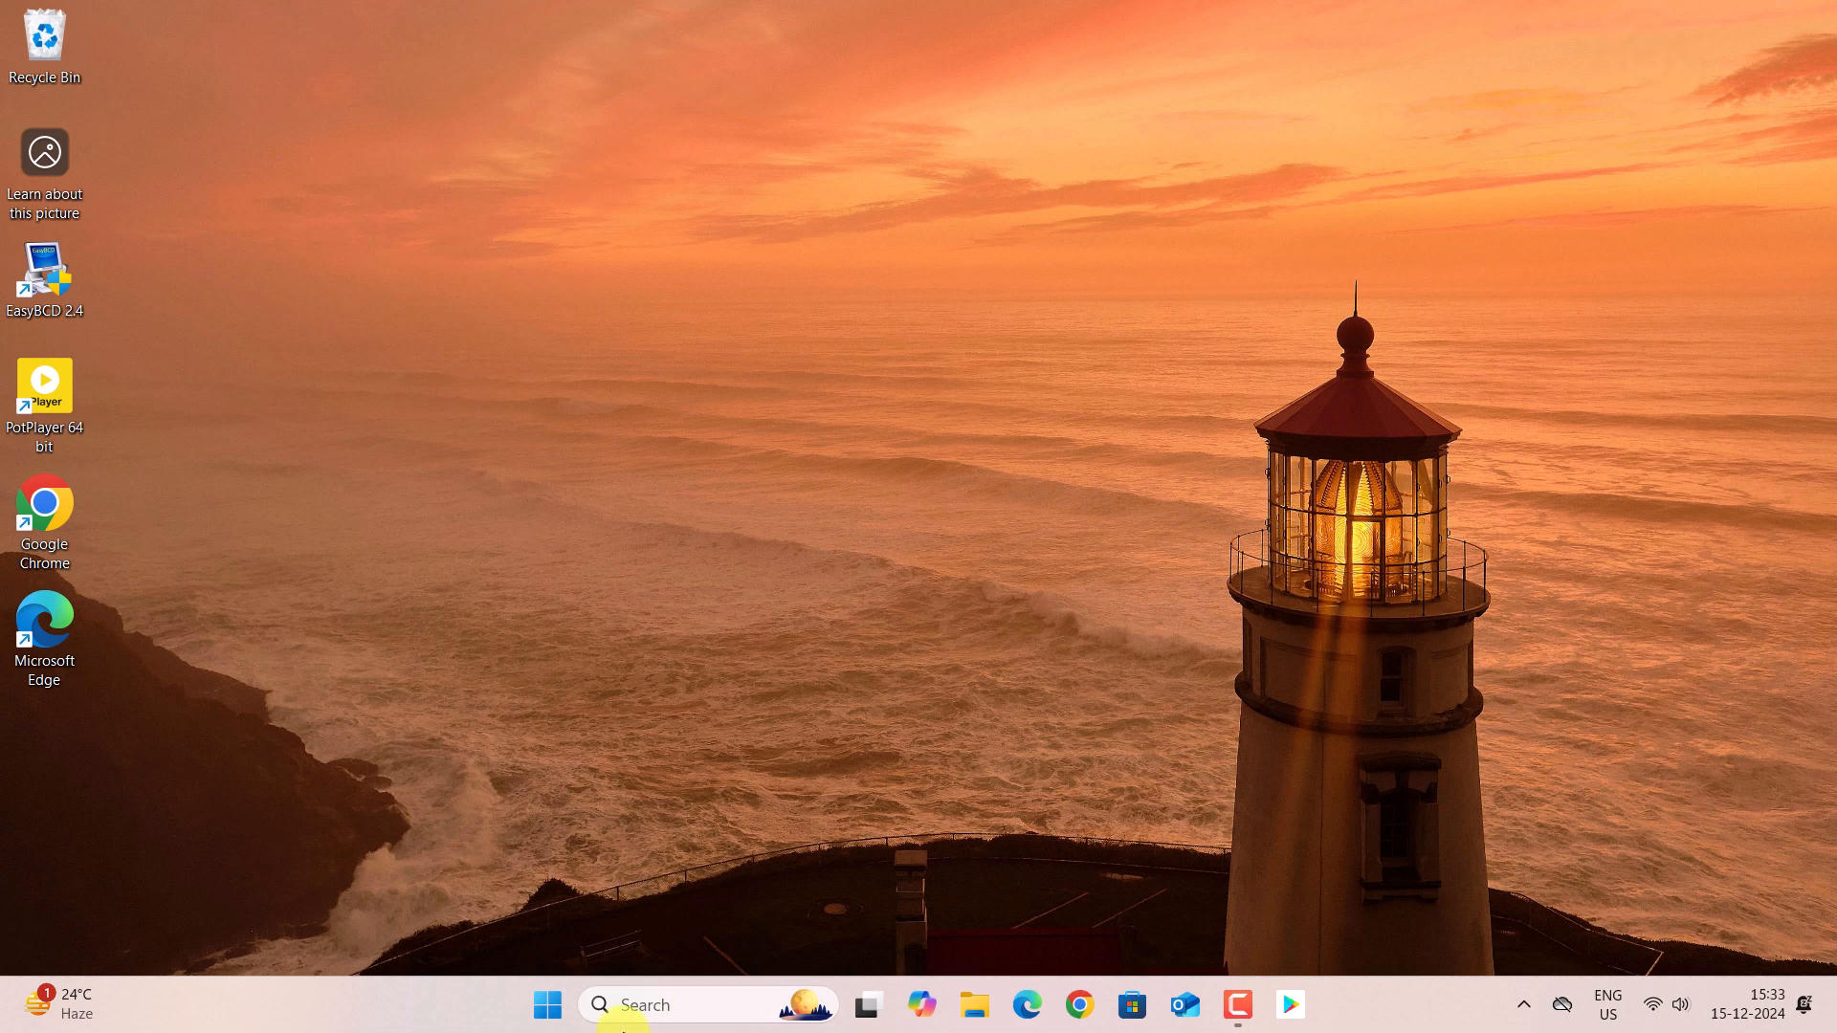
Step: Search Windows for "zarc" and open the file location of the ZArchiver app
left_click(648, 1004)
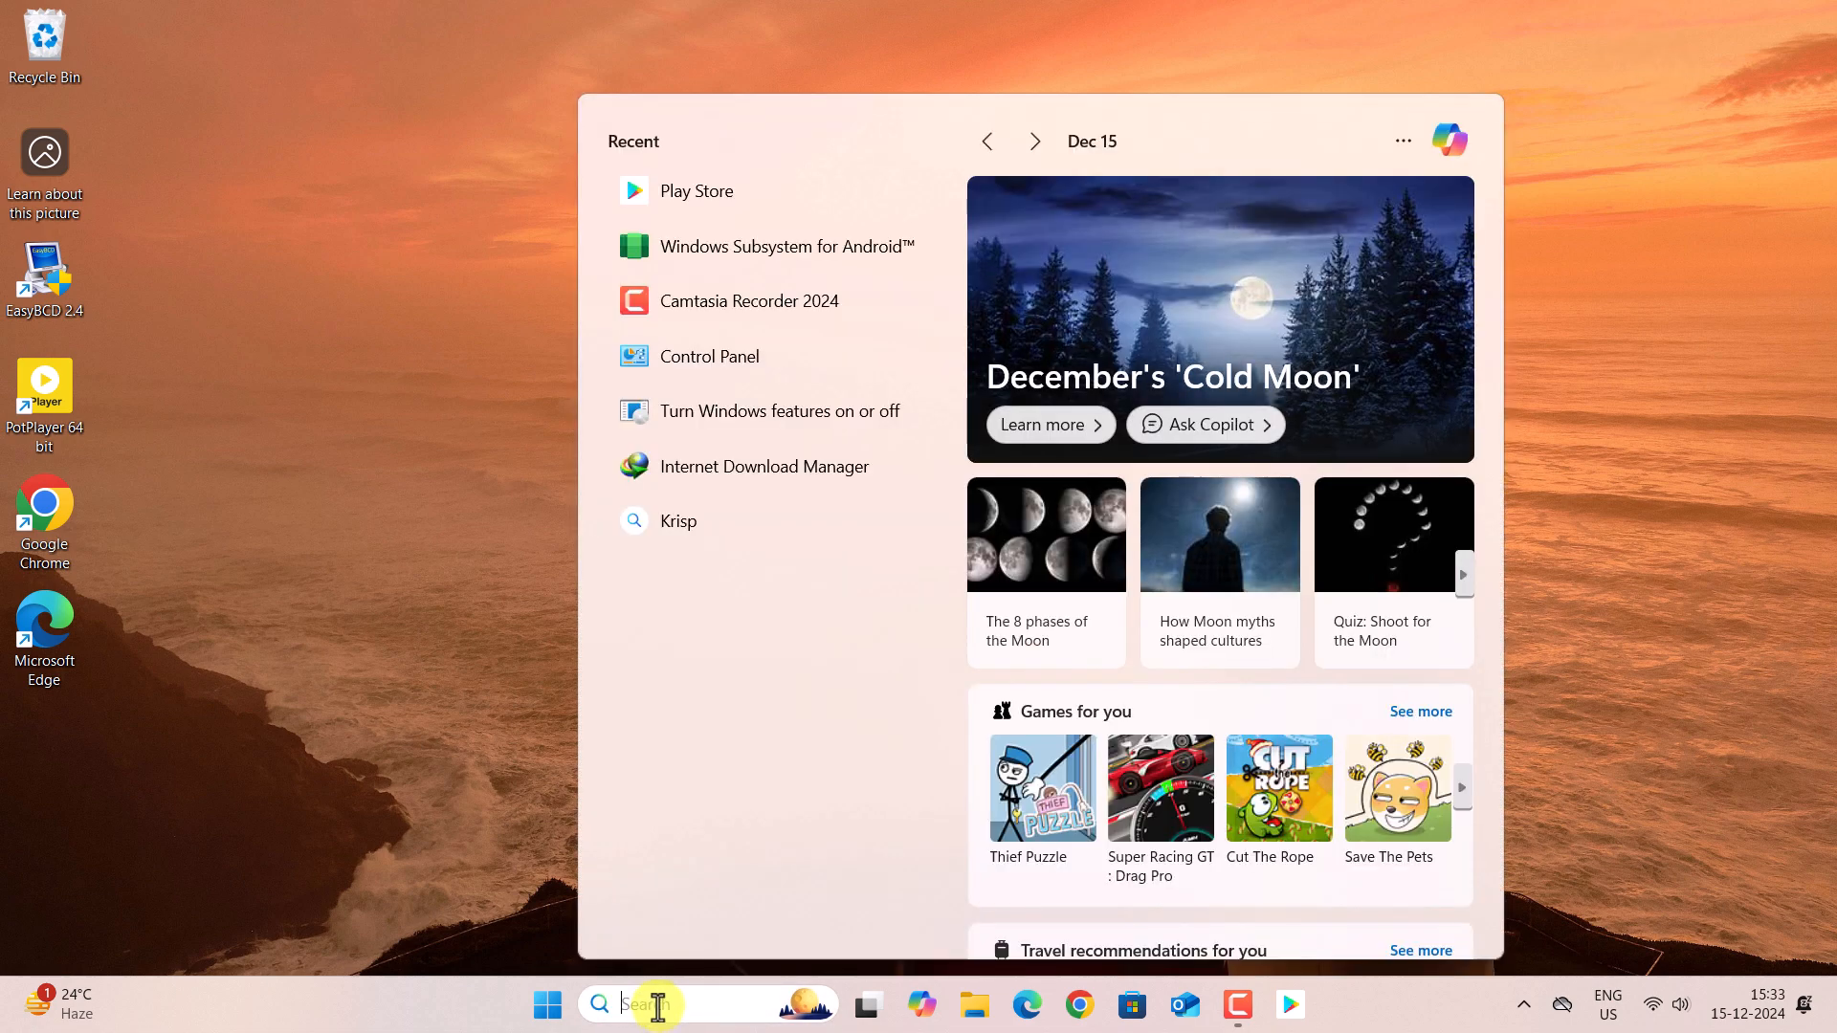
type("zarc")
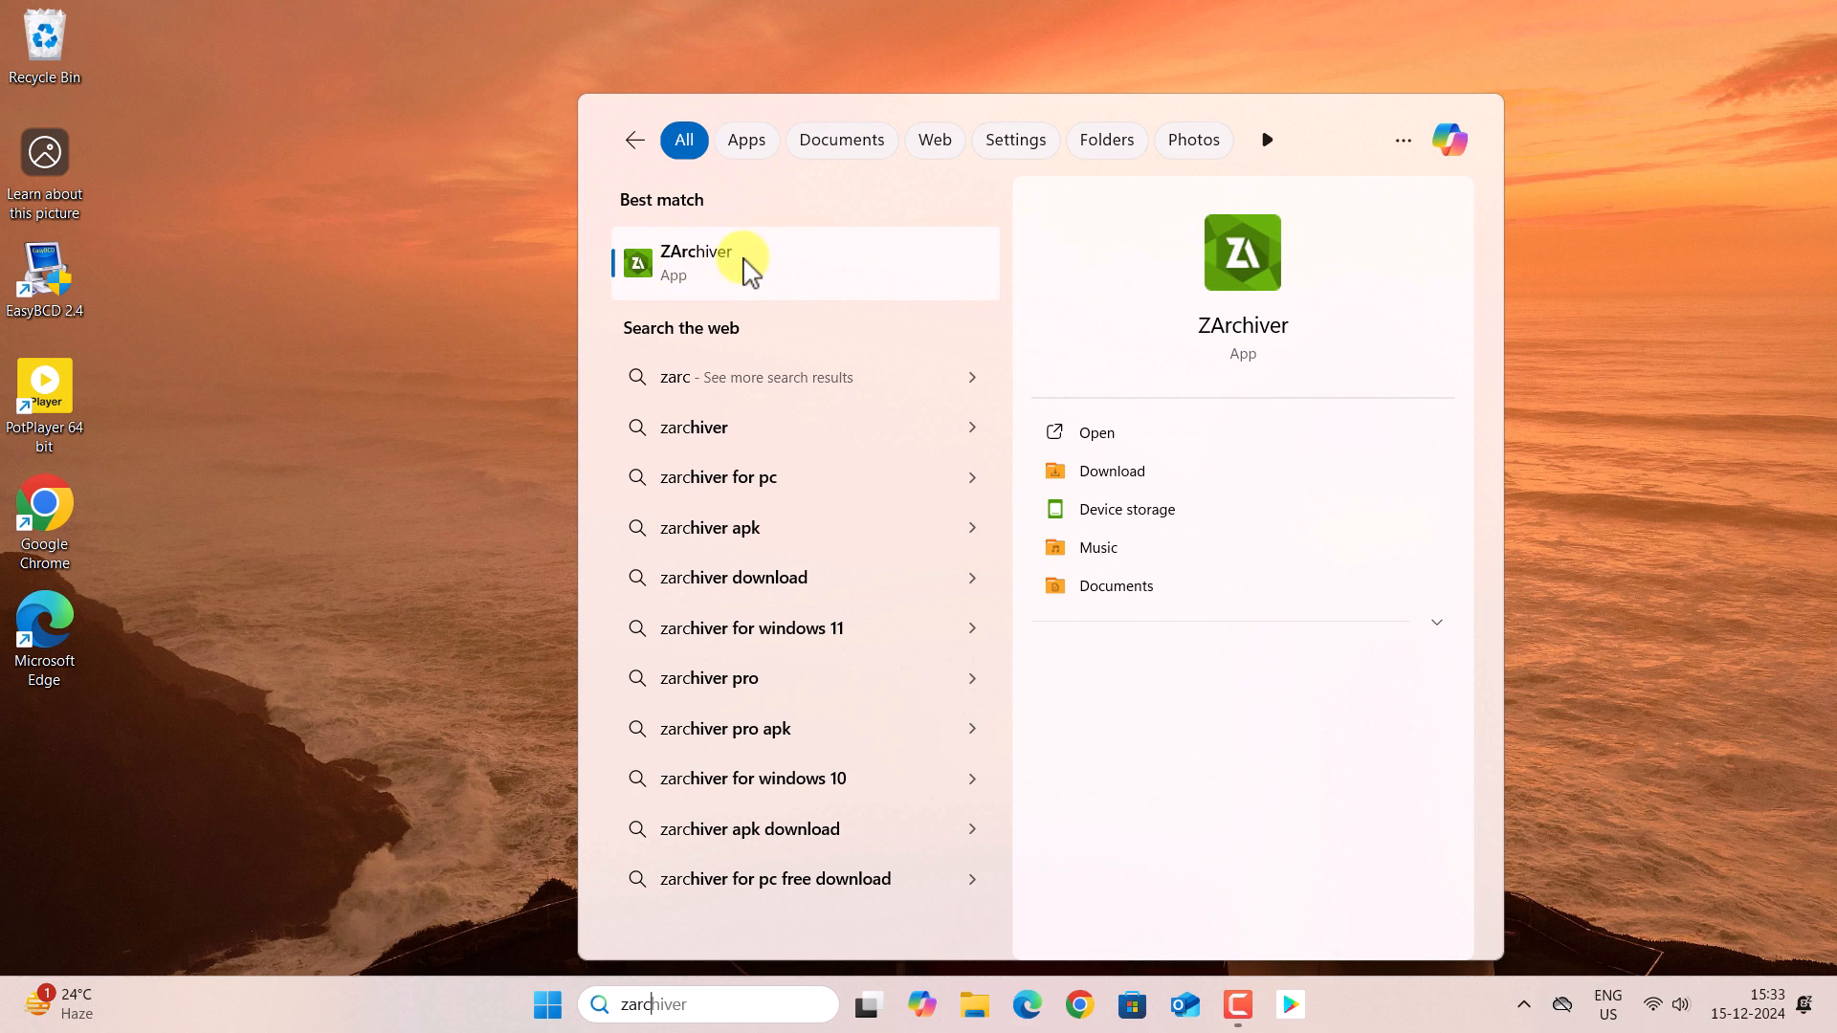
right_click(744, 258)
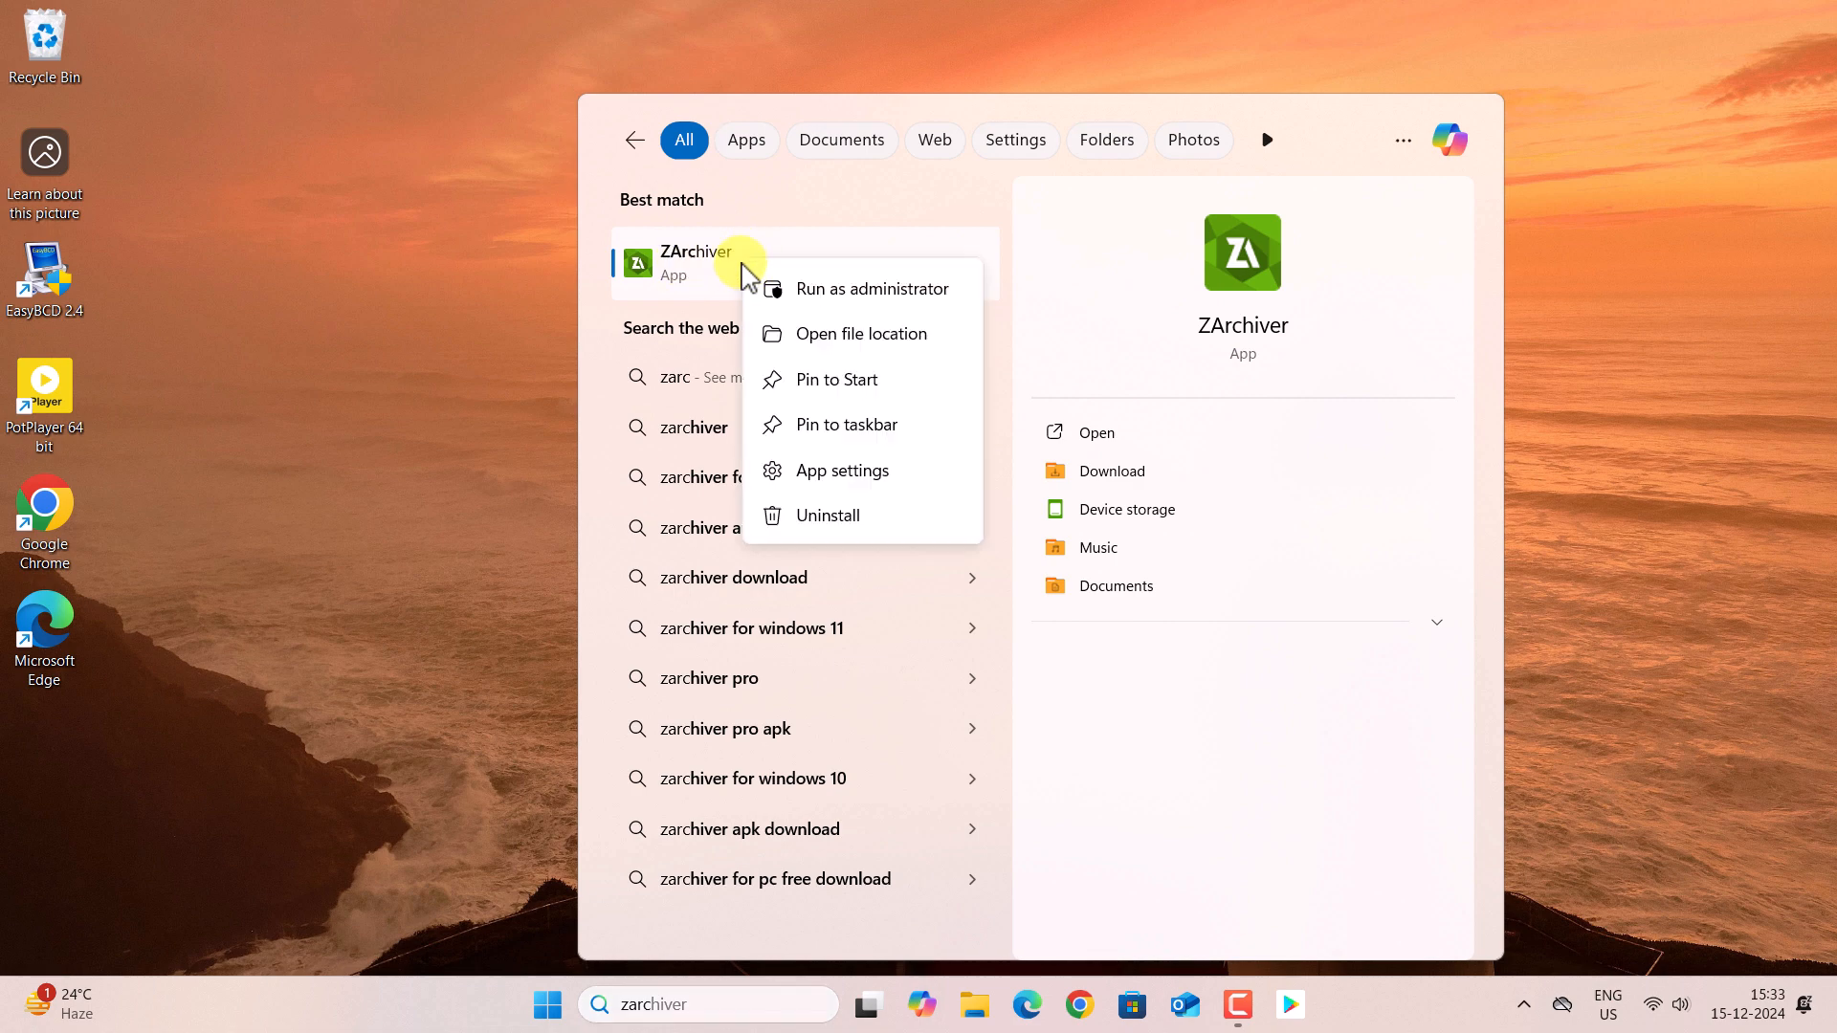
left_click(857, 335)
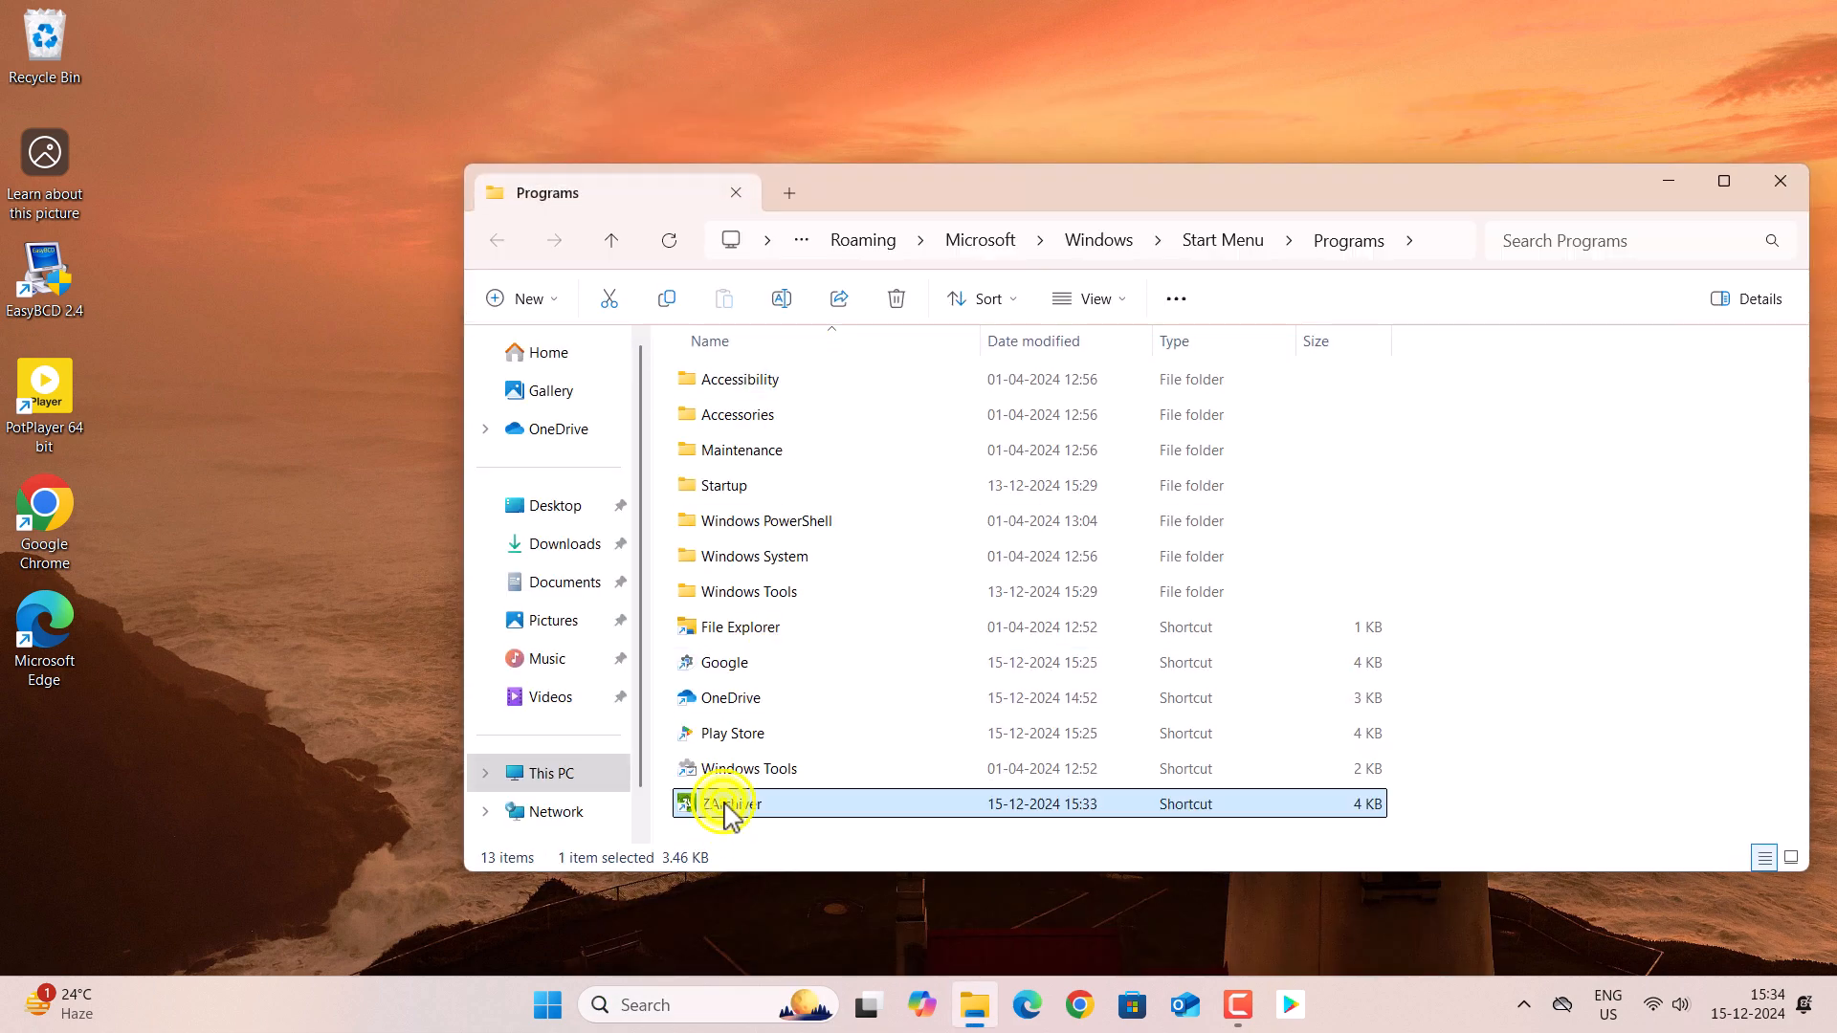
Step: Create a second ZArchiver shortcut in the Programs folder and move the original ZArchiver shortcut to the desktop
right_click(730, 816)
left_click(831, 779)
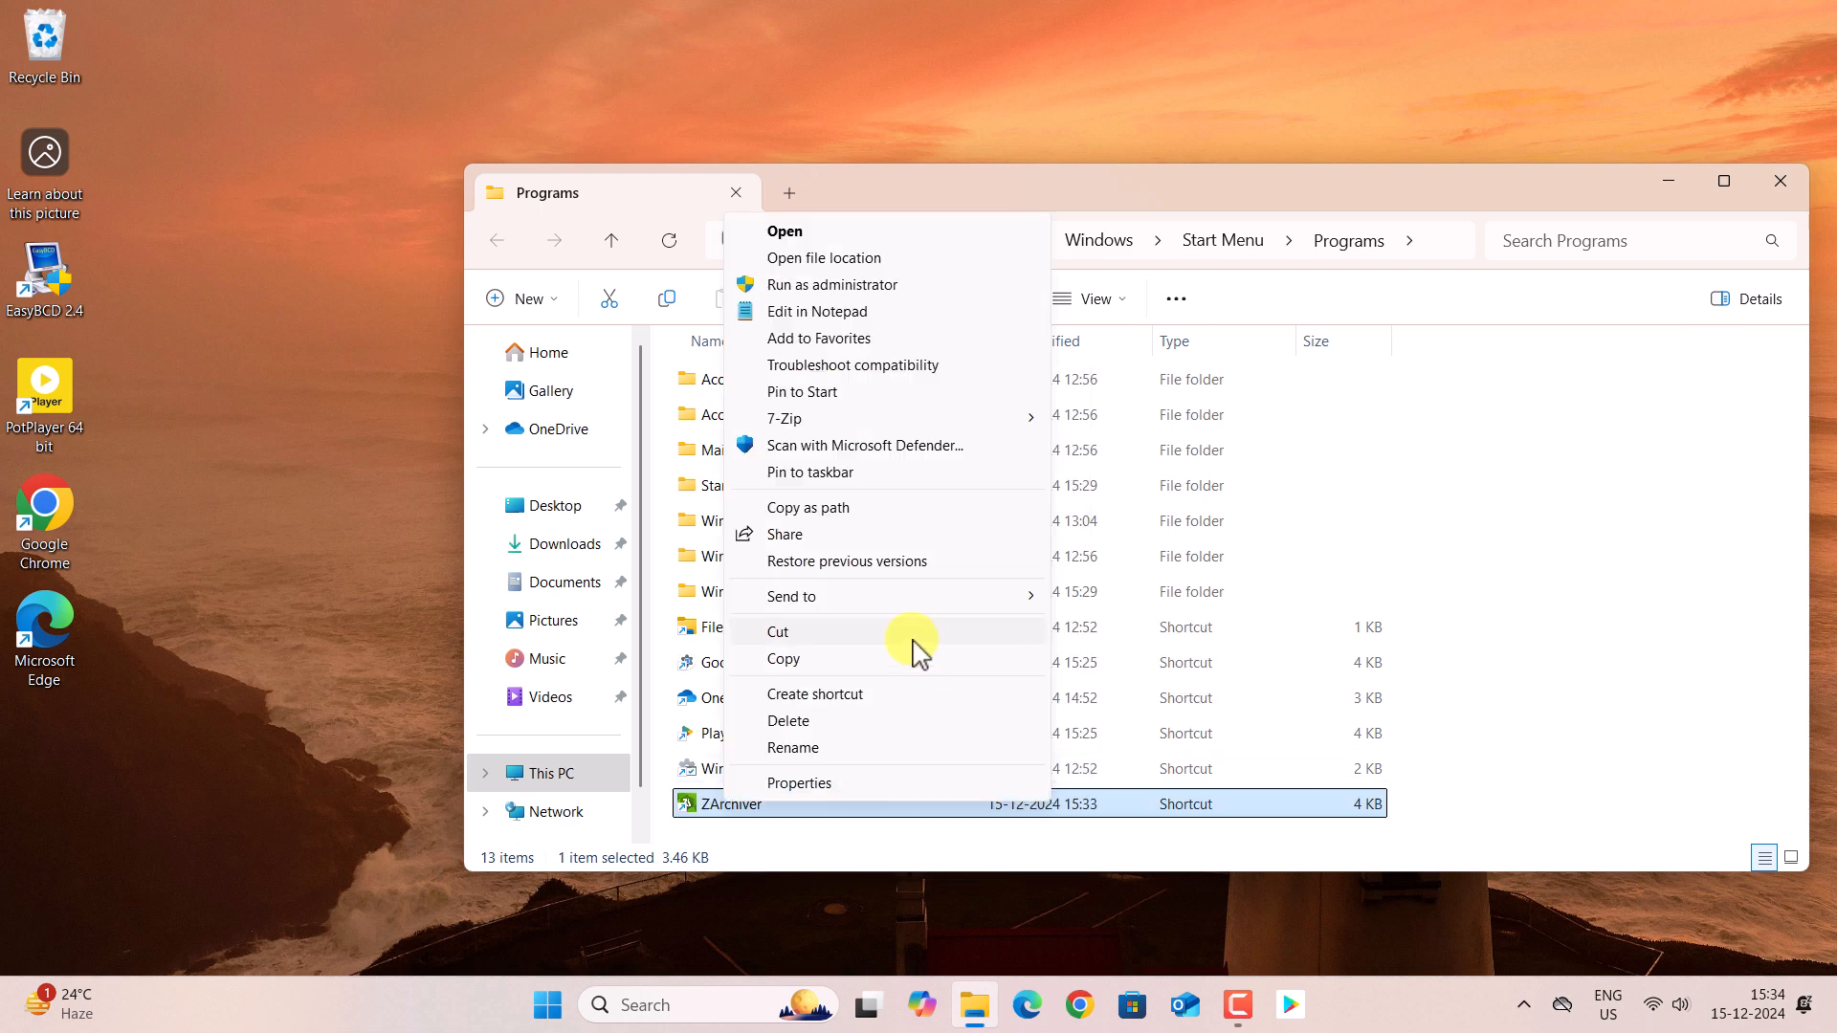
left_click(835, 706)
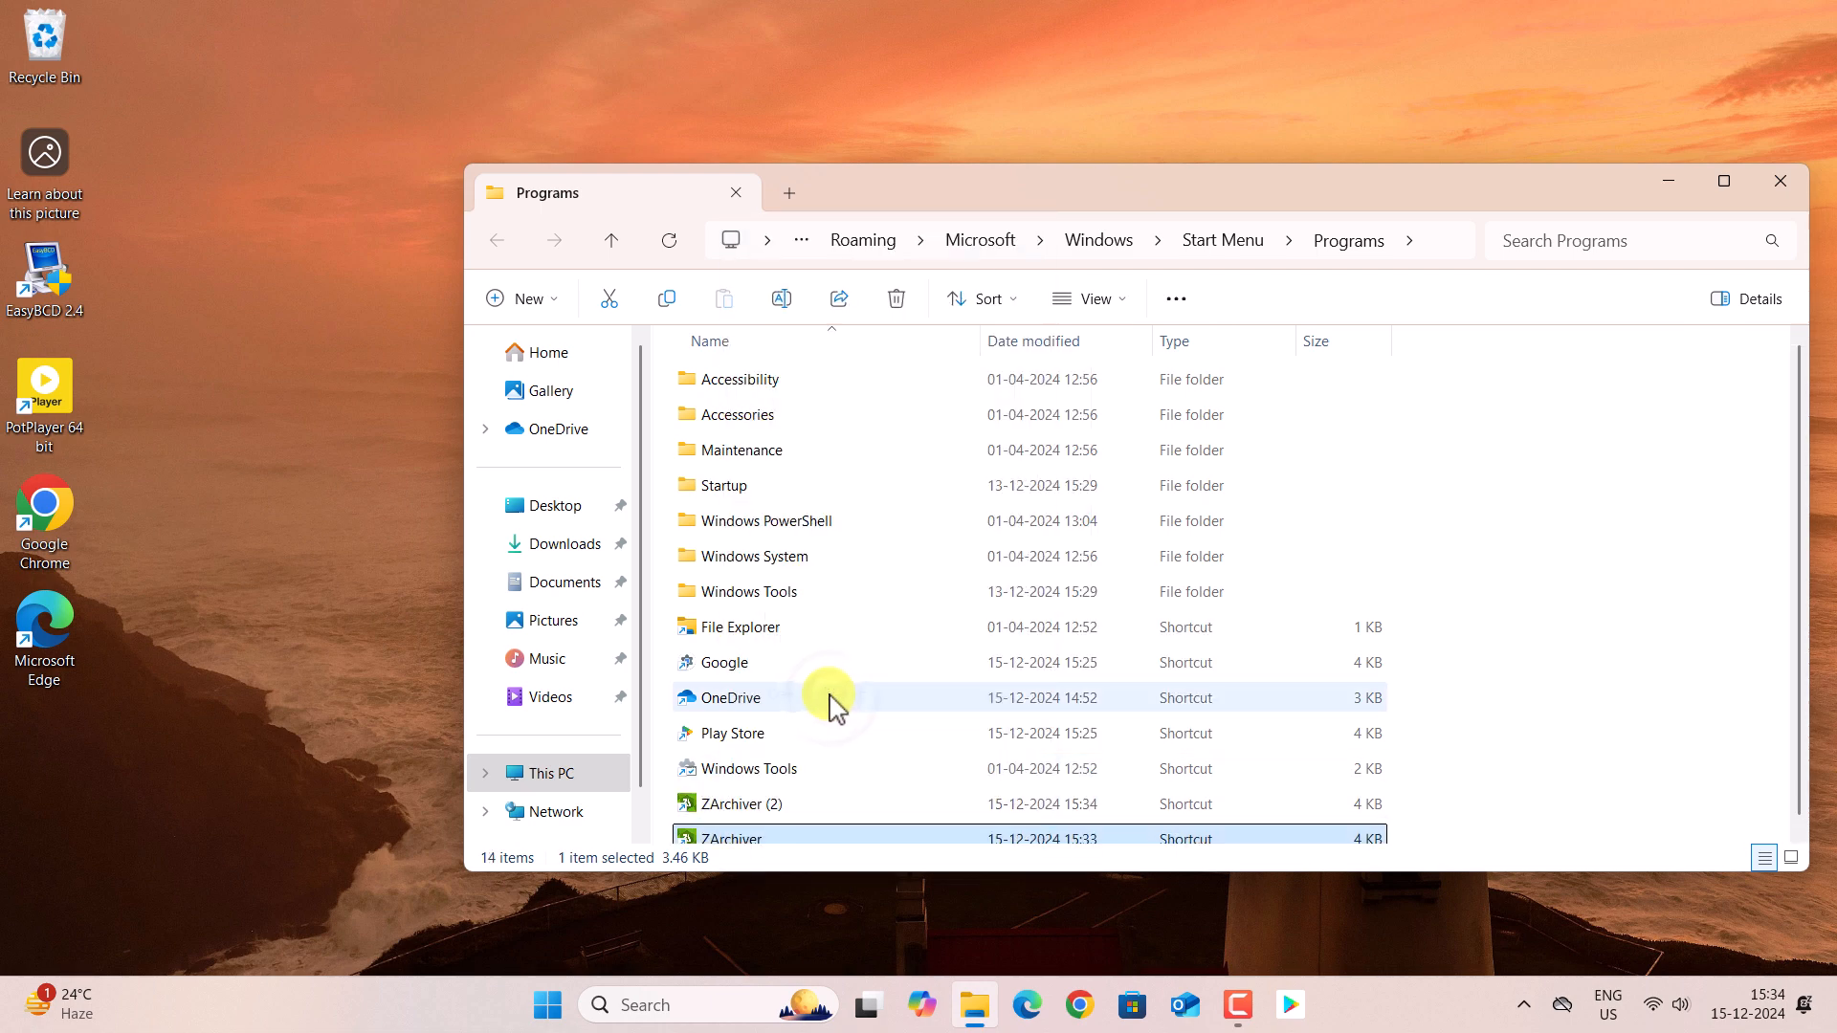
left_click_drag(756, 840, 48, 760)
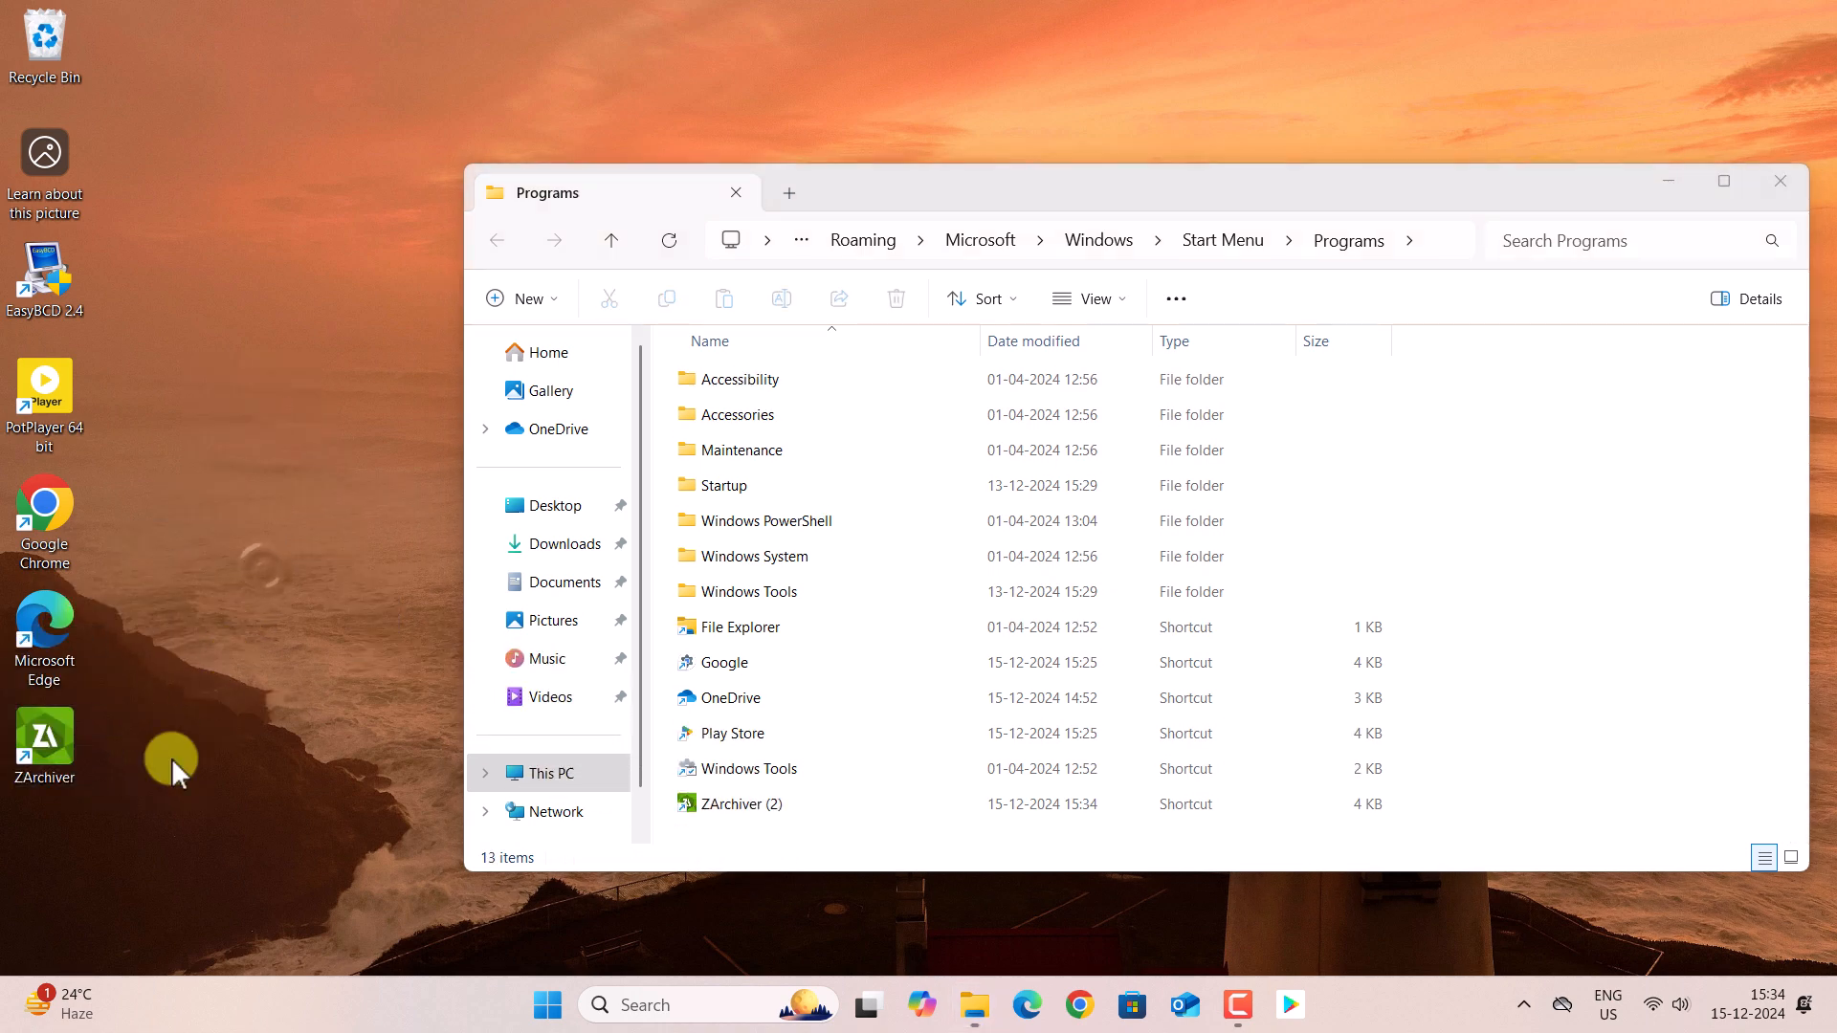
Step: Close the Programs folder, launch ZArchiver from its desktop shortcut to test it, and close the app
left_click(1778, 183)
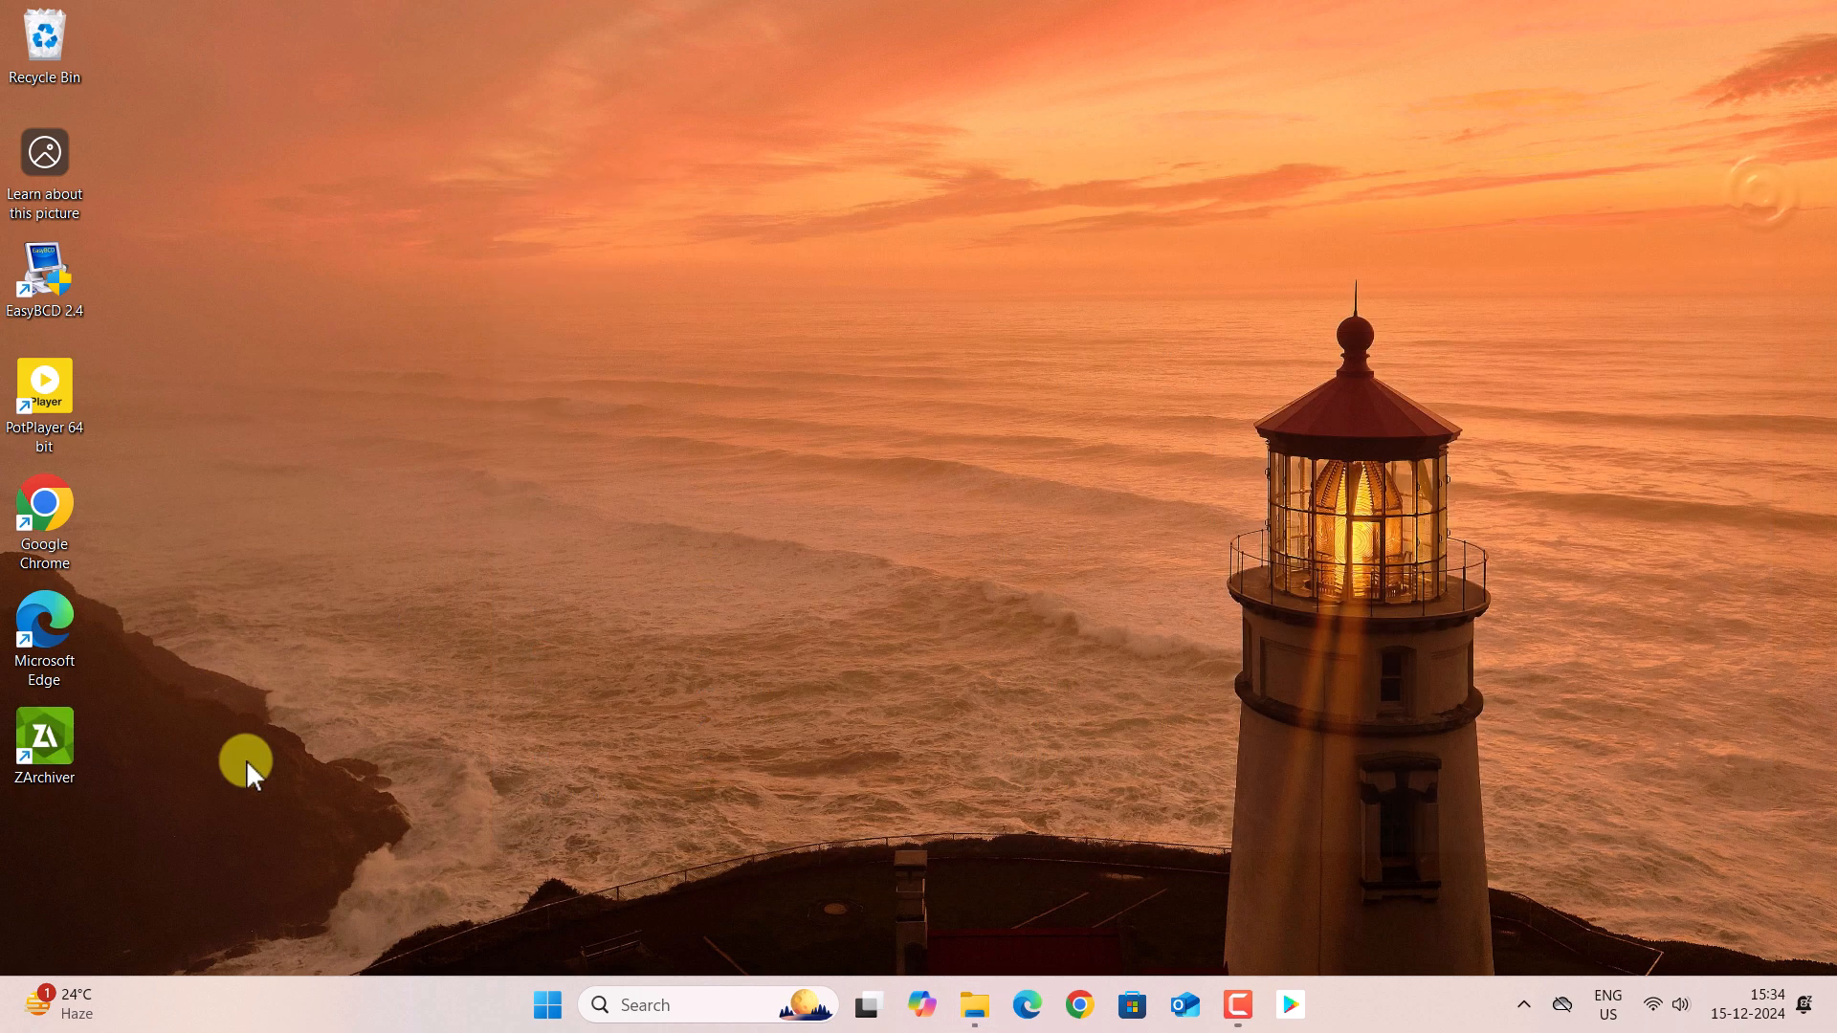
double_click(92, 727)
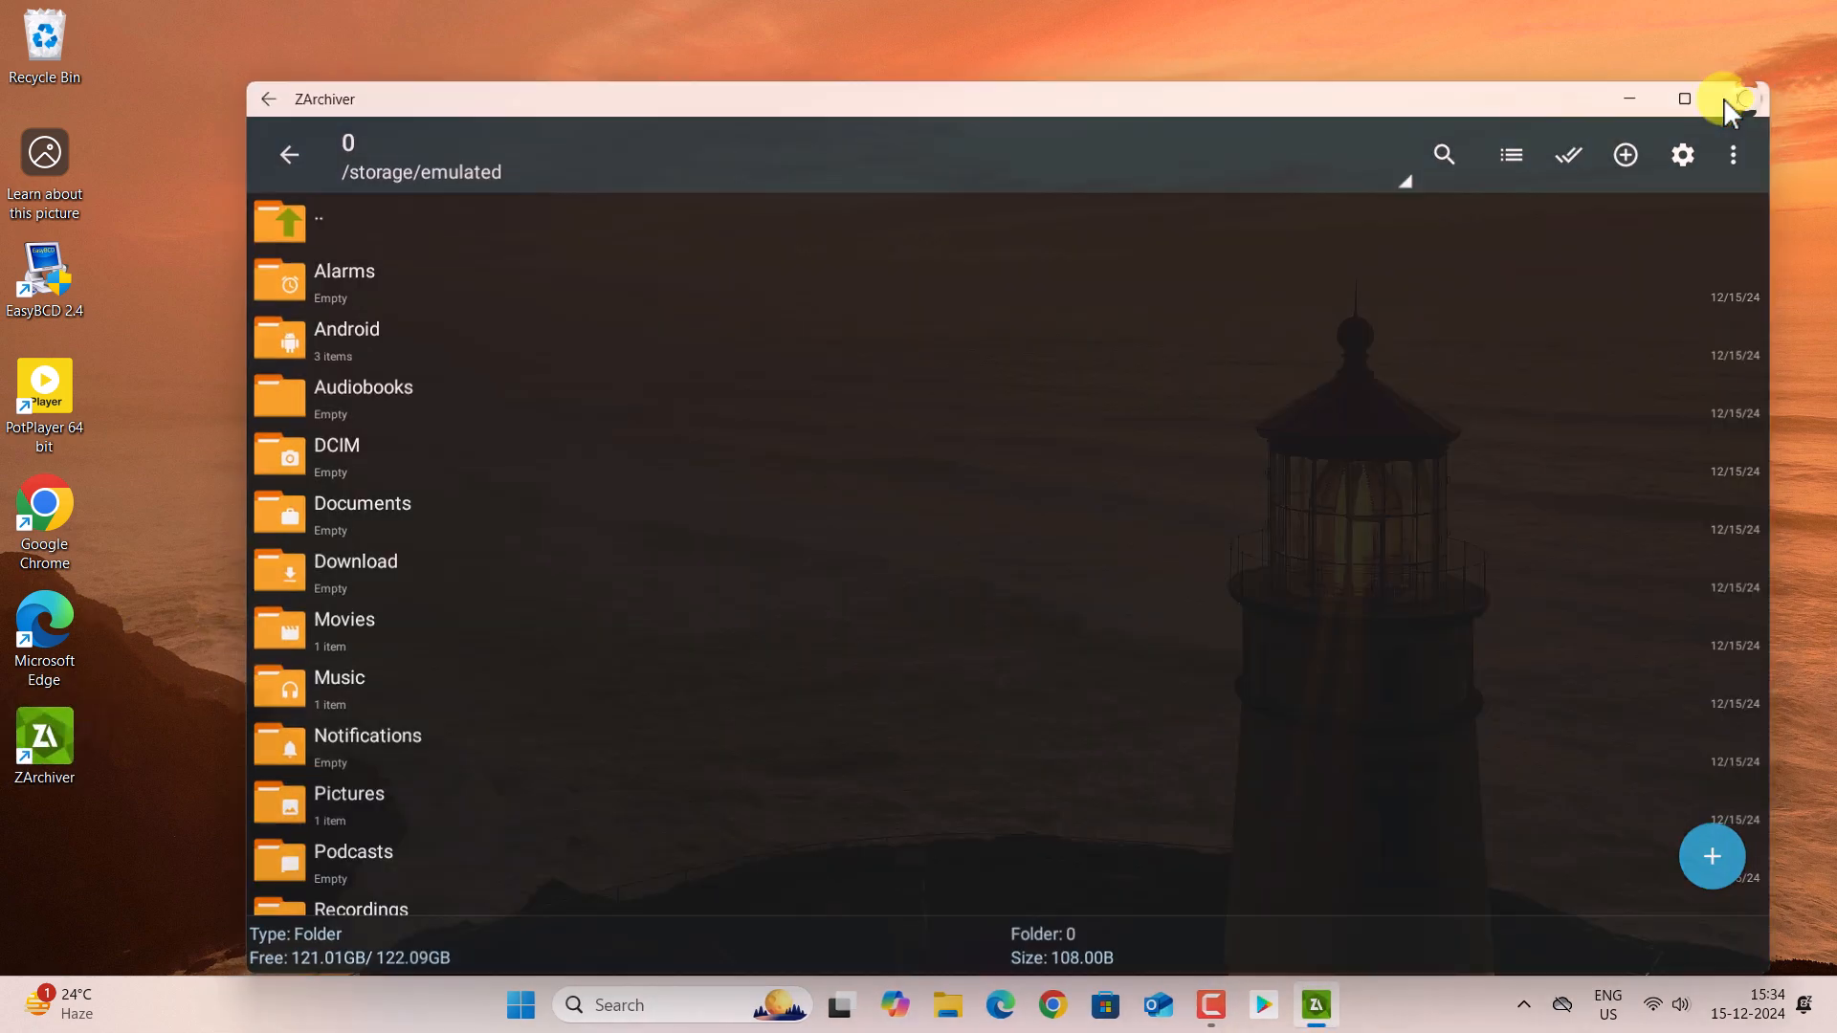
left_click(1729, 101)
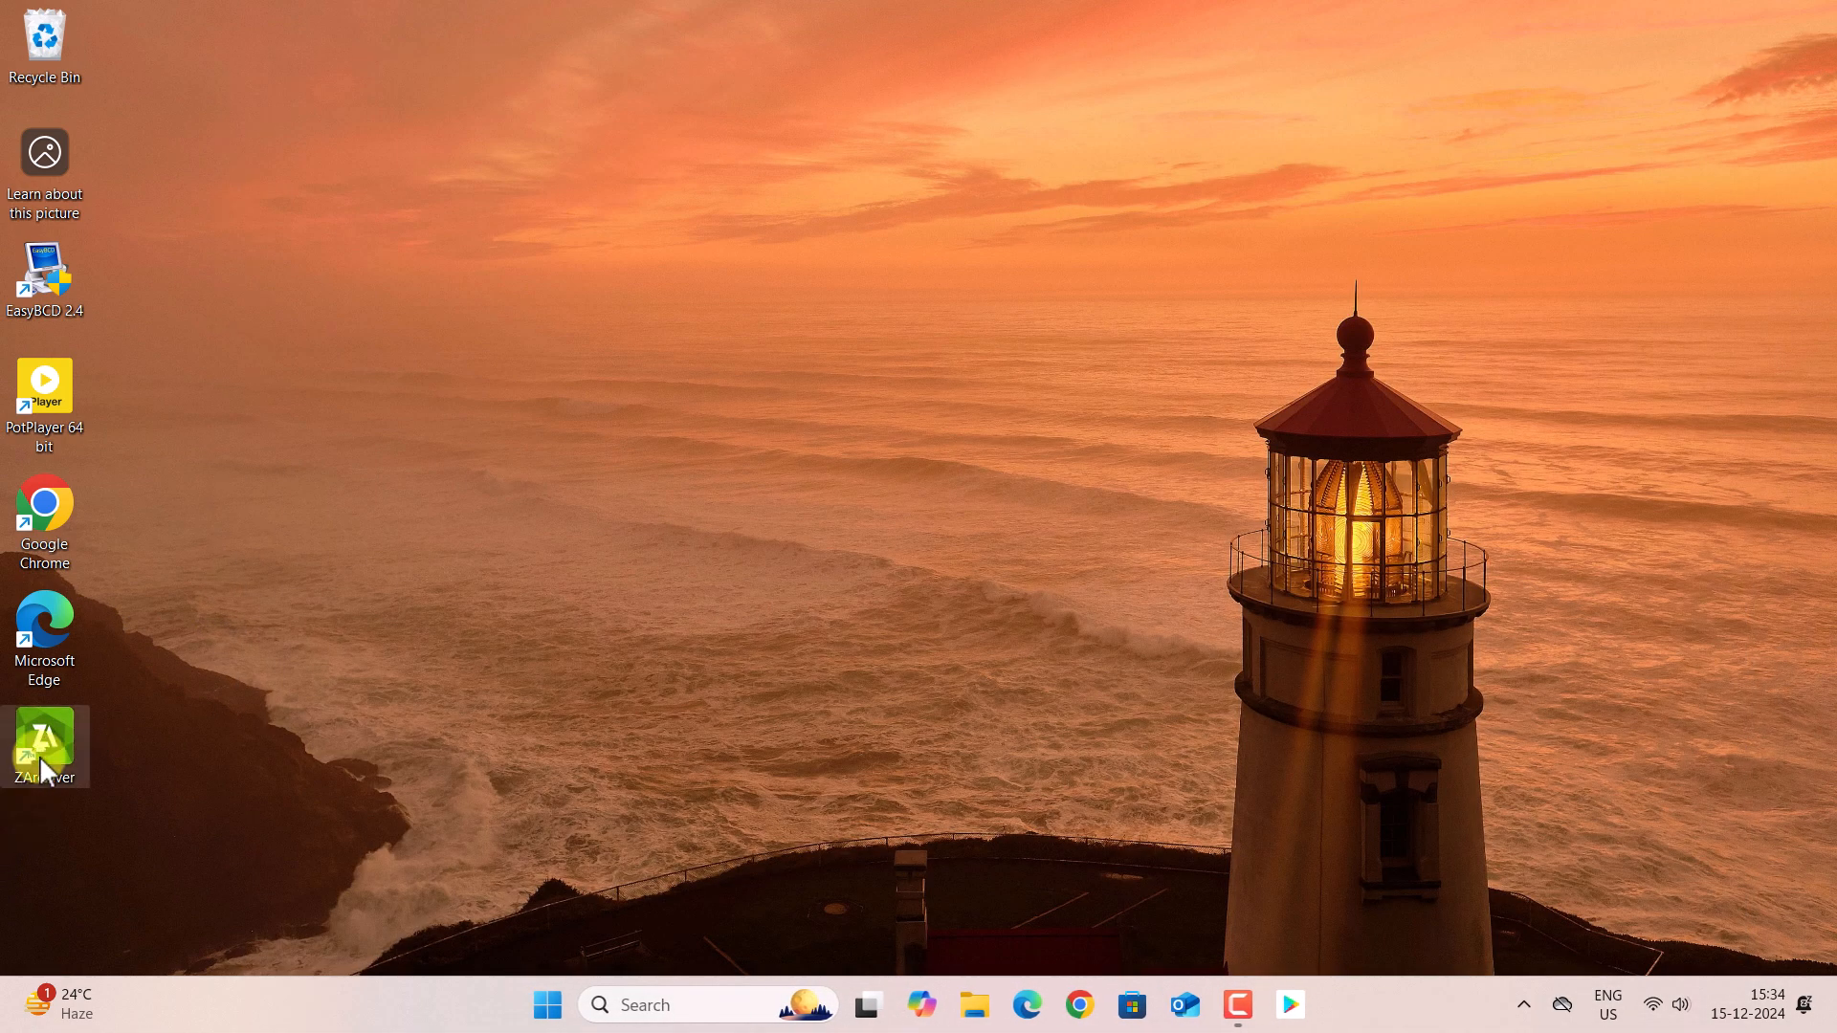
Step: Reopen ZArchiver from its desktop shortcut to check its storage folders, close its window, and return to the desktop
double_click(38, 741)
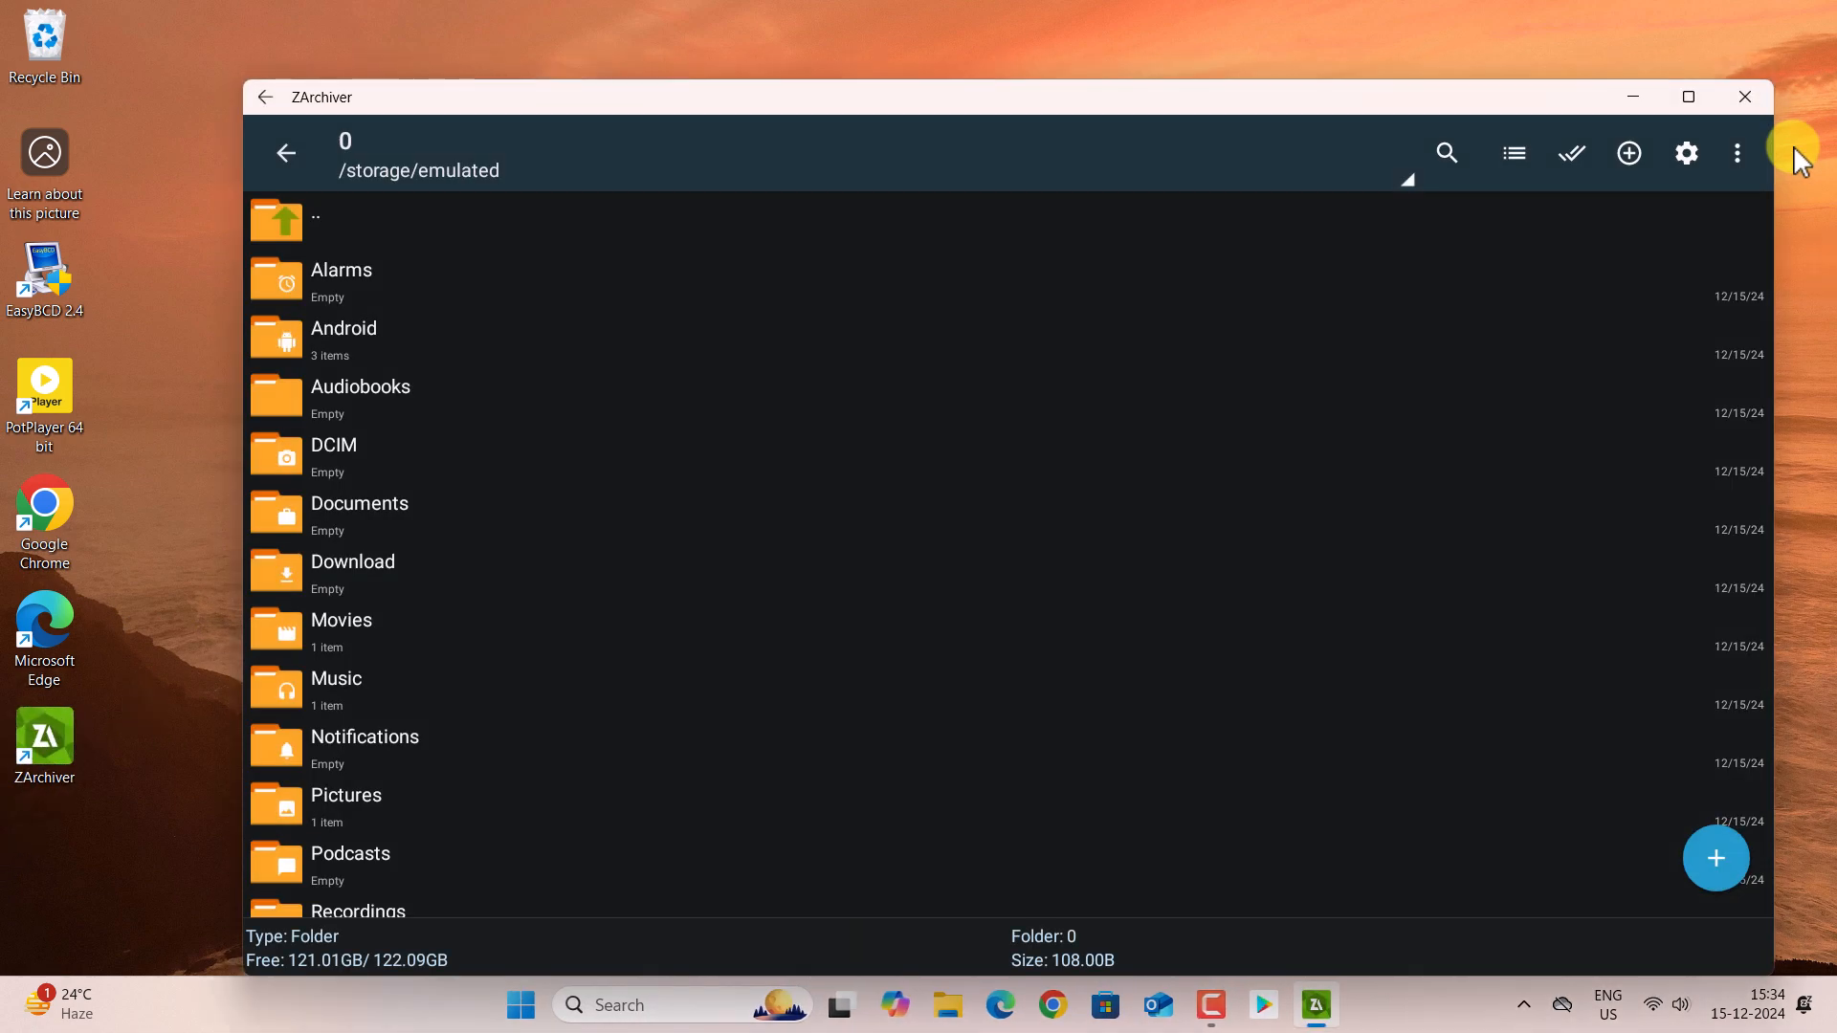
left_click(1745, 97)
right_click(765, 406)
left_click(743, 517)
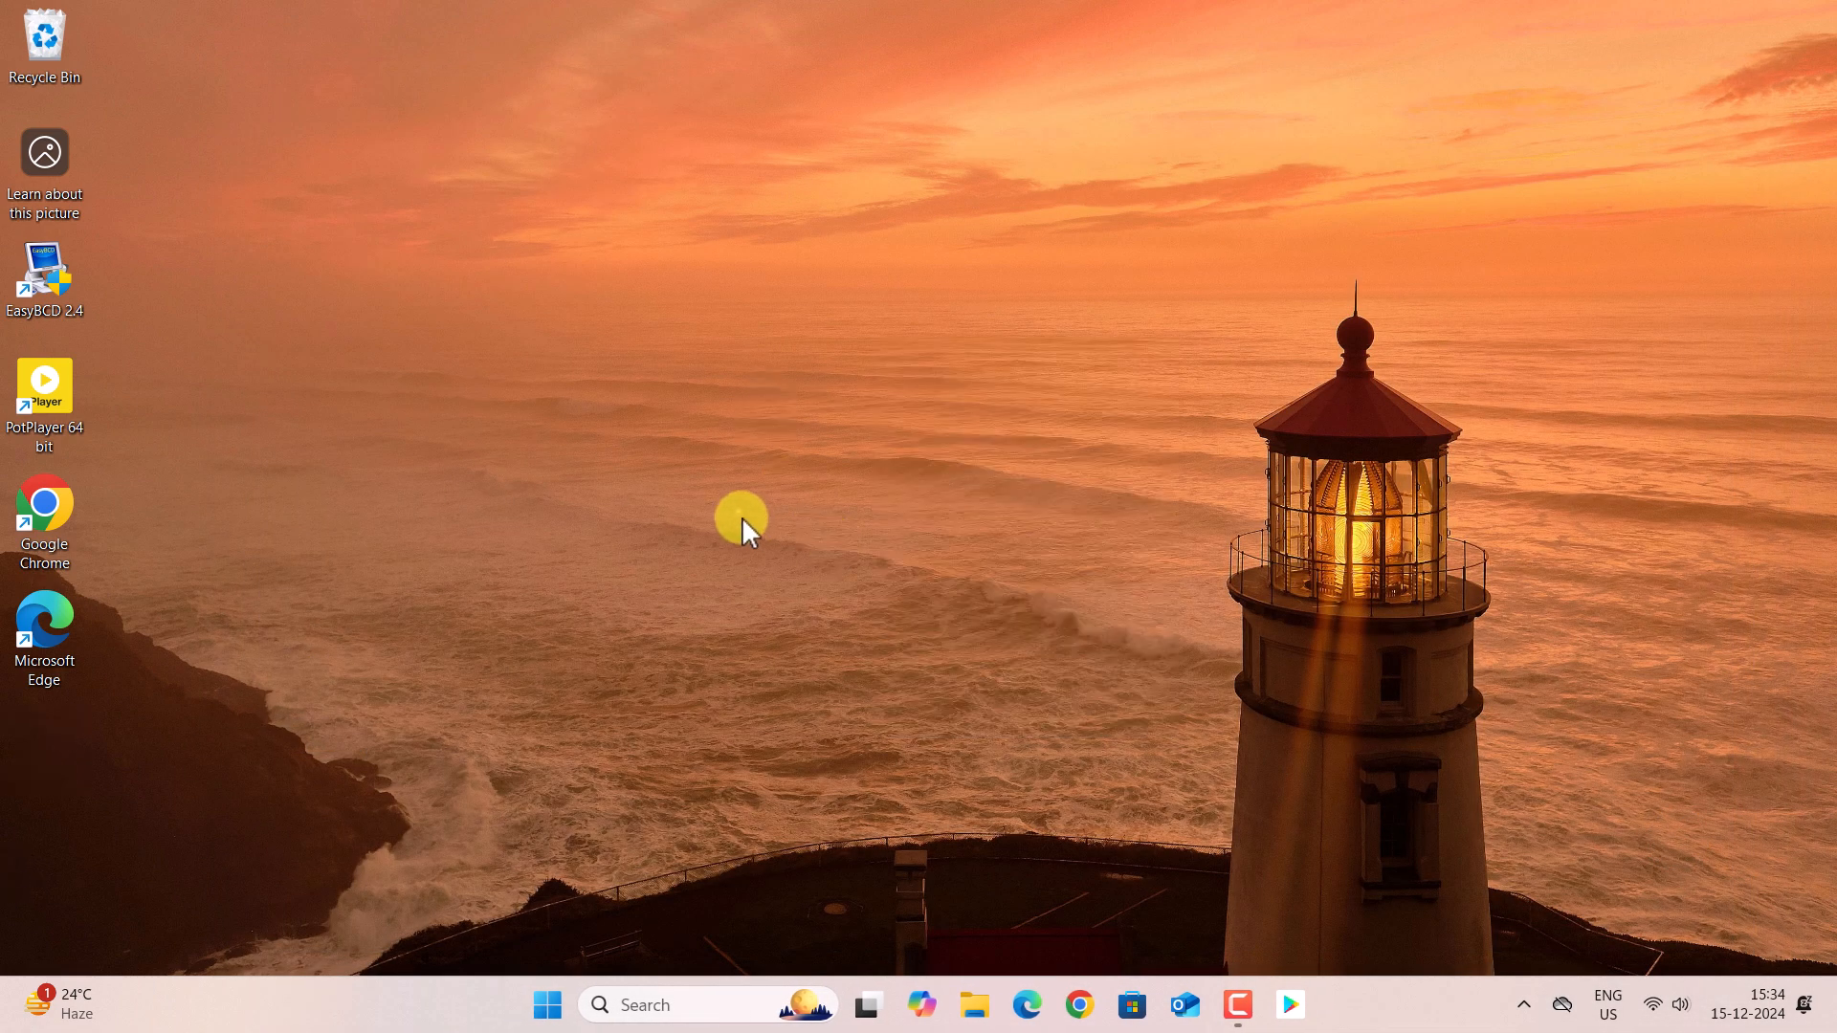
Step: Switch to Chrome, search for "wsa packman", and open the alesimula/wsa_pacman repository on GitHub
left_click(1076, 1000)
type("wsa ")
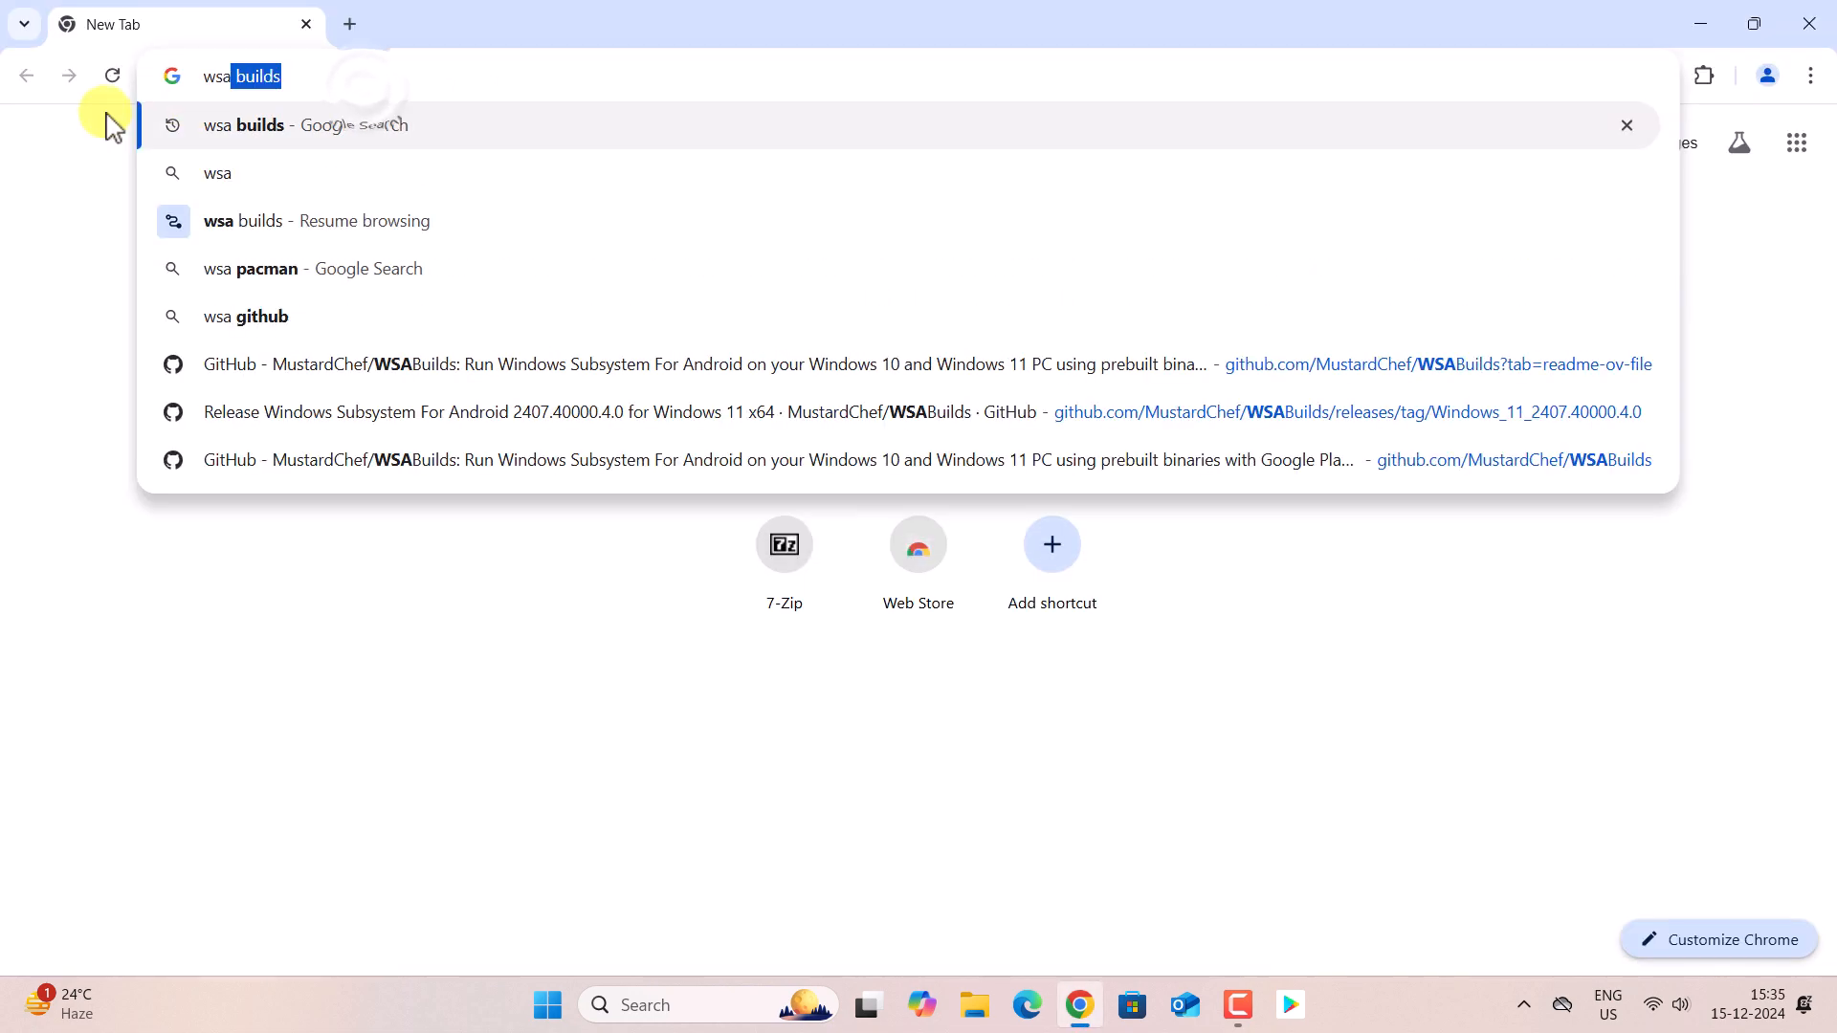
type("packman")
key("Return")
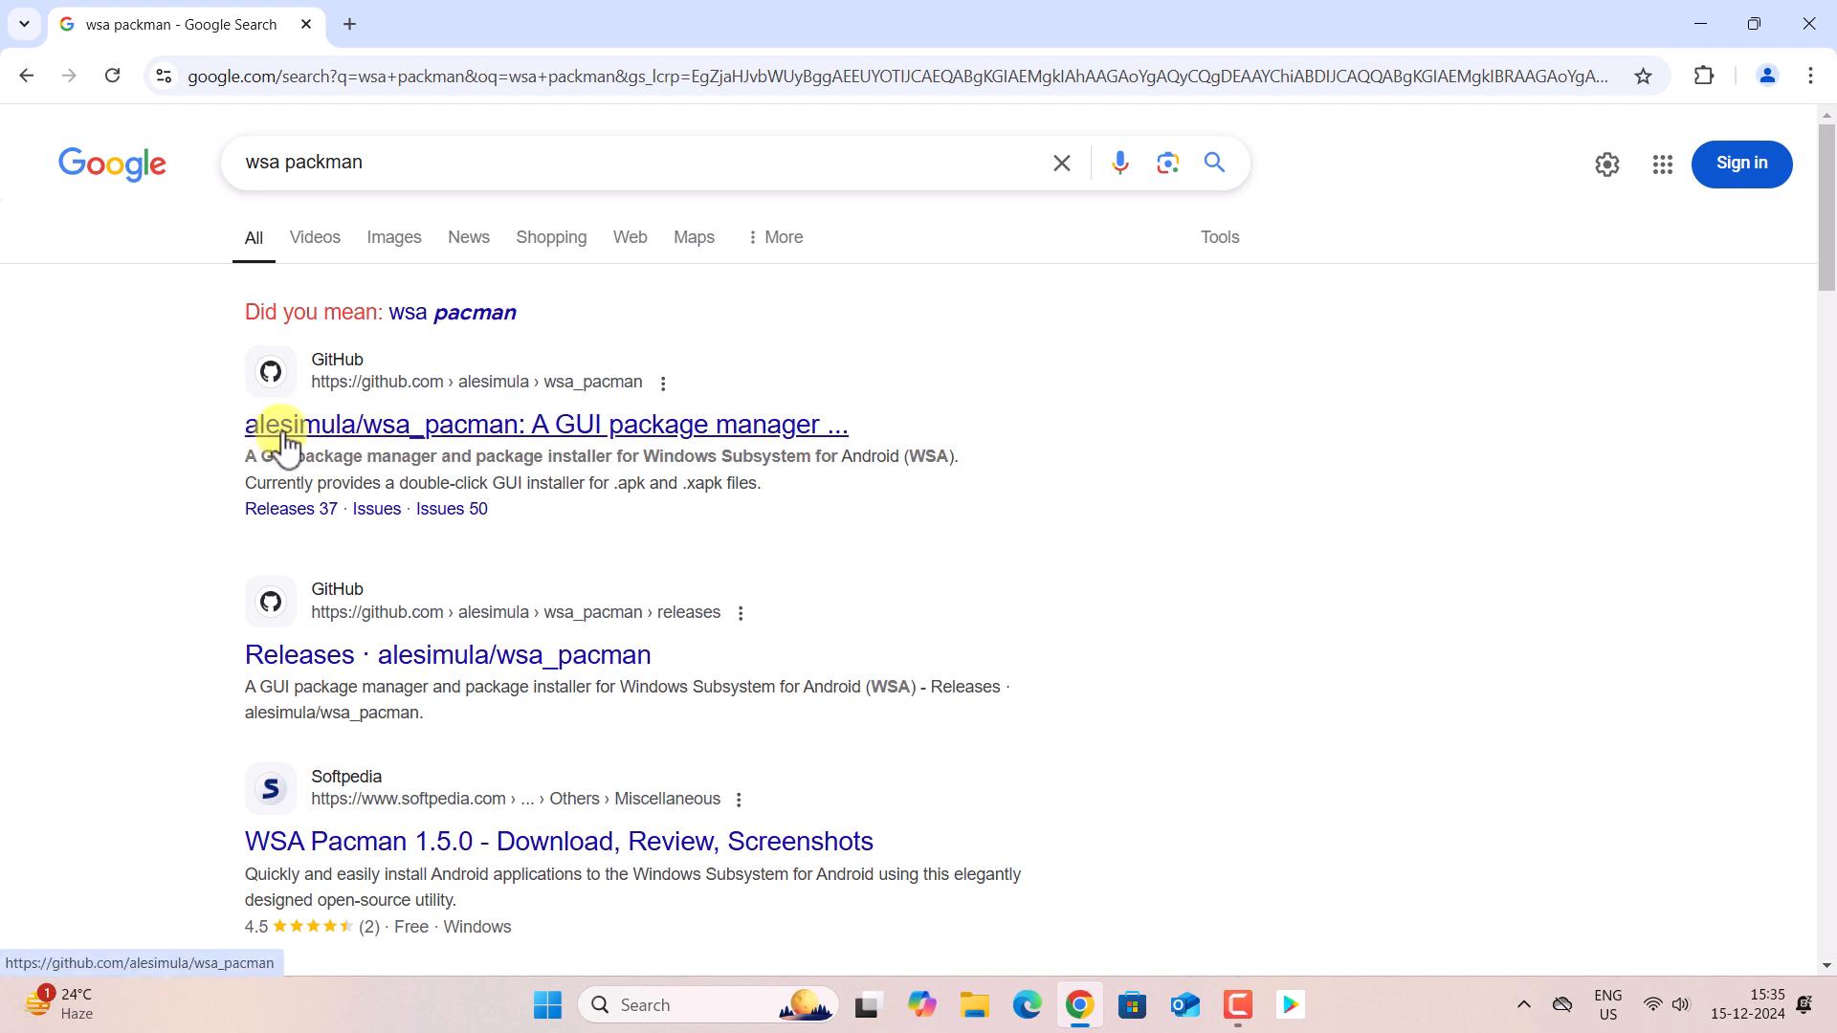
left_click(411, 428)
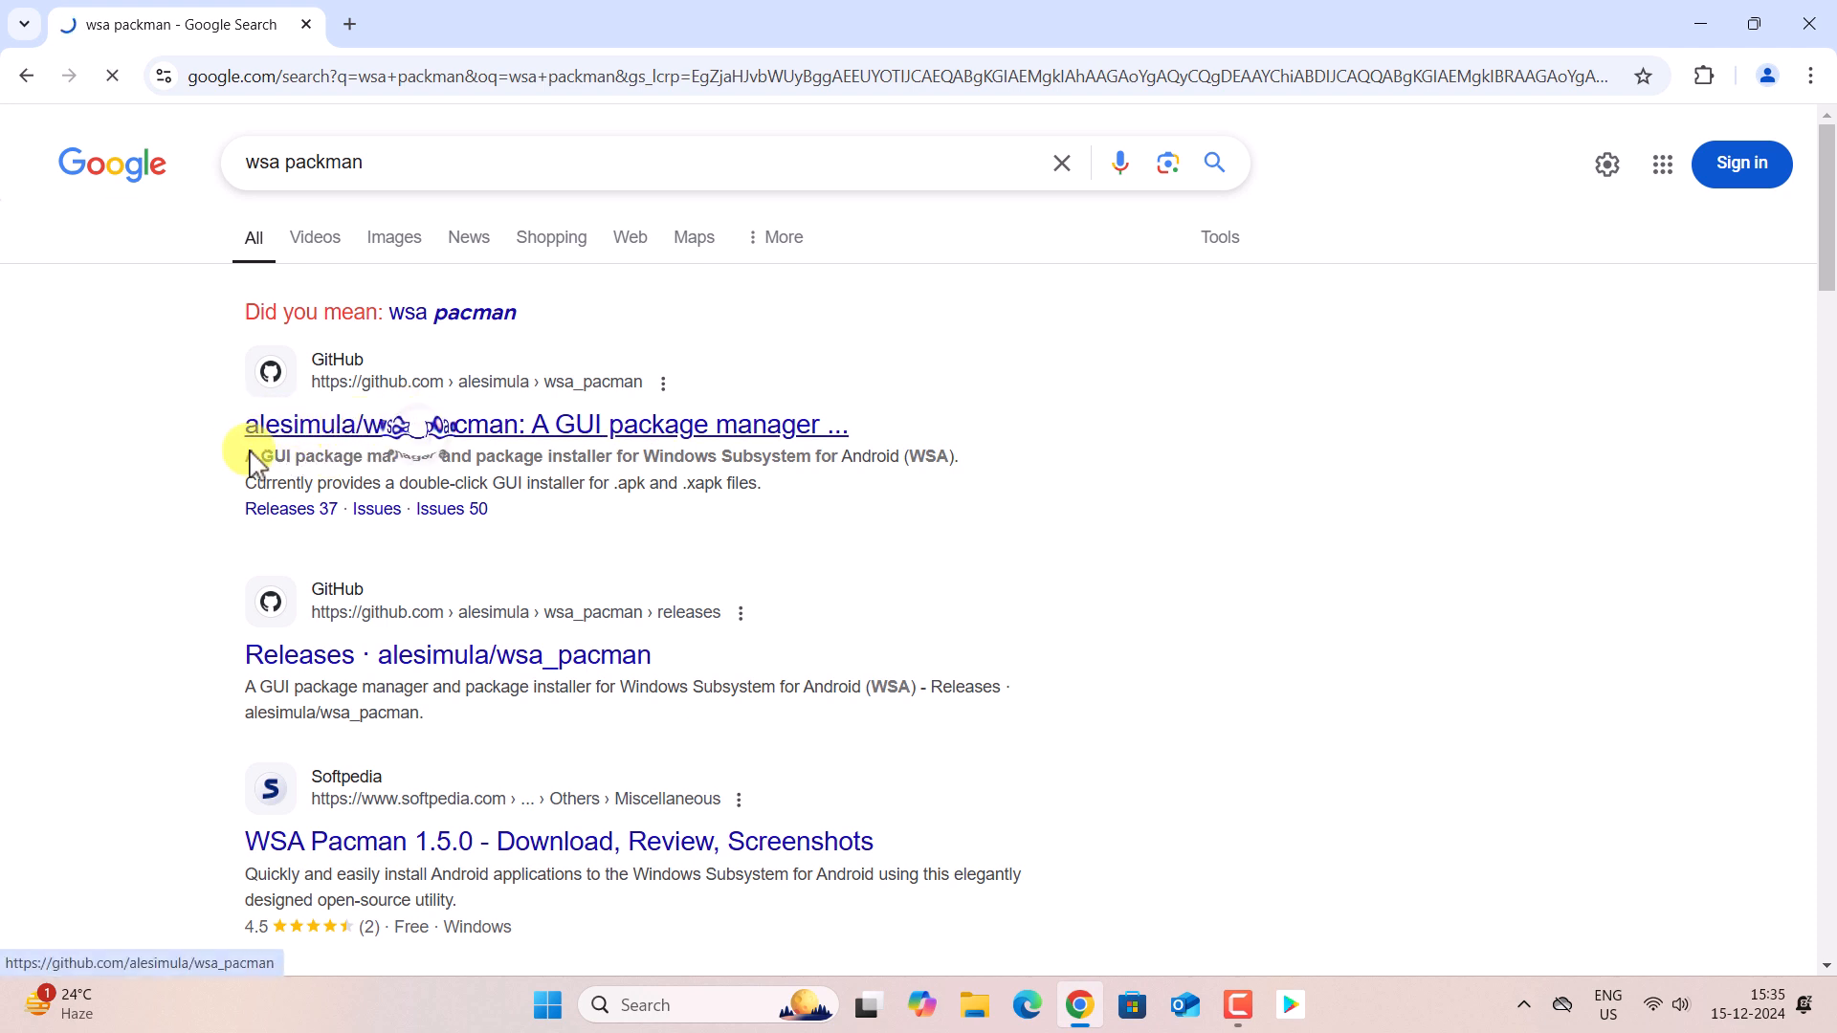
Step: Download WSA-pacman-v1.5.0-installer.exe from the repository's latest release and open the folder containing it
scroll(1052, 593, "down", 3)
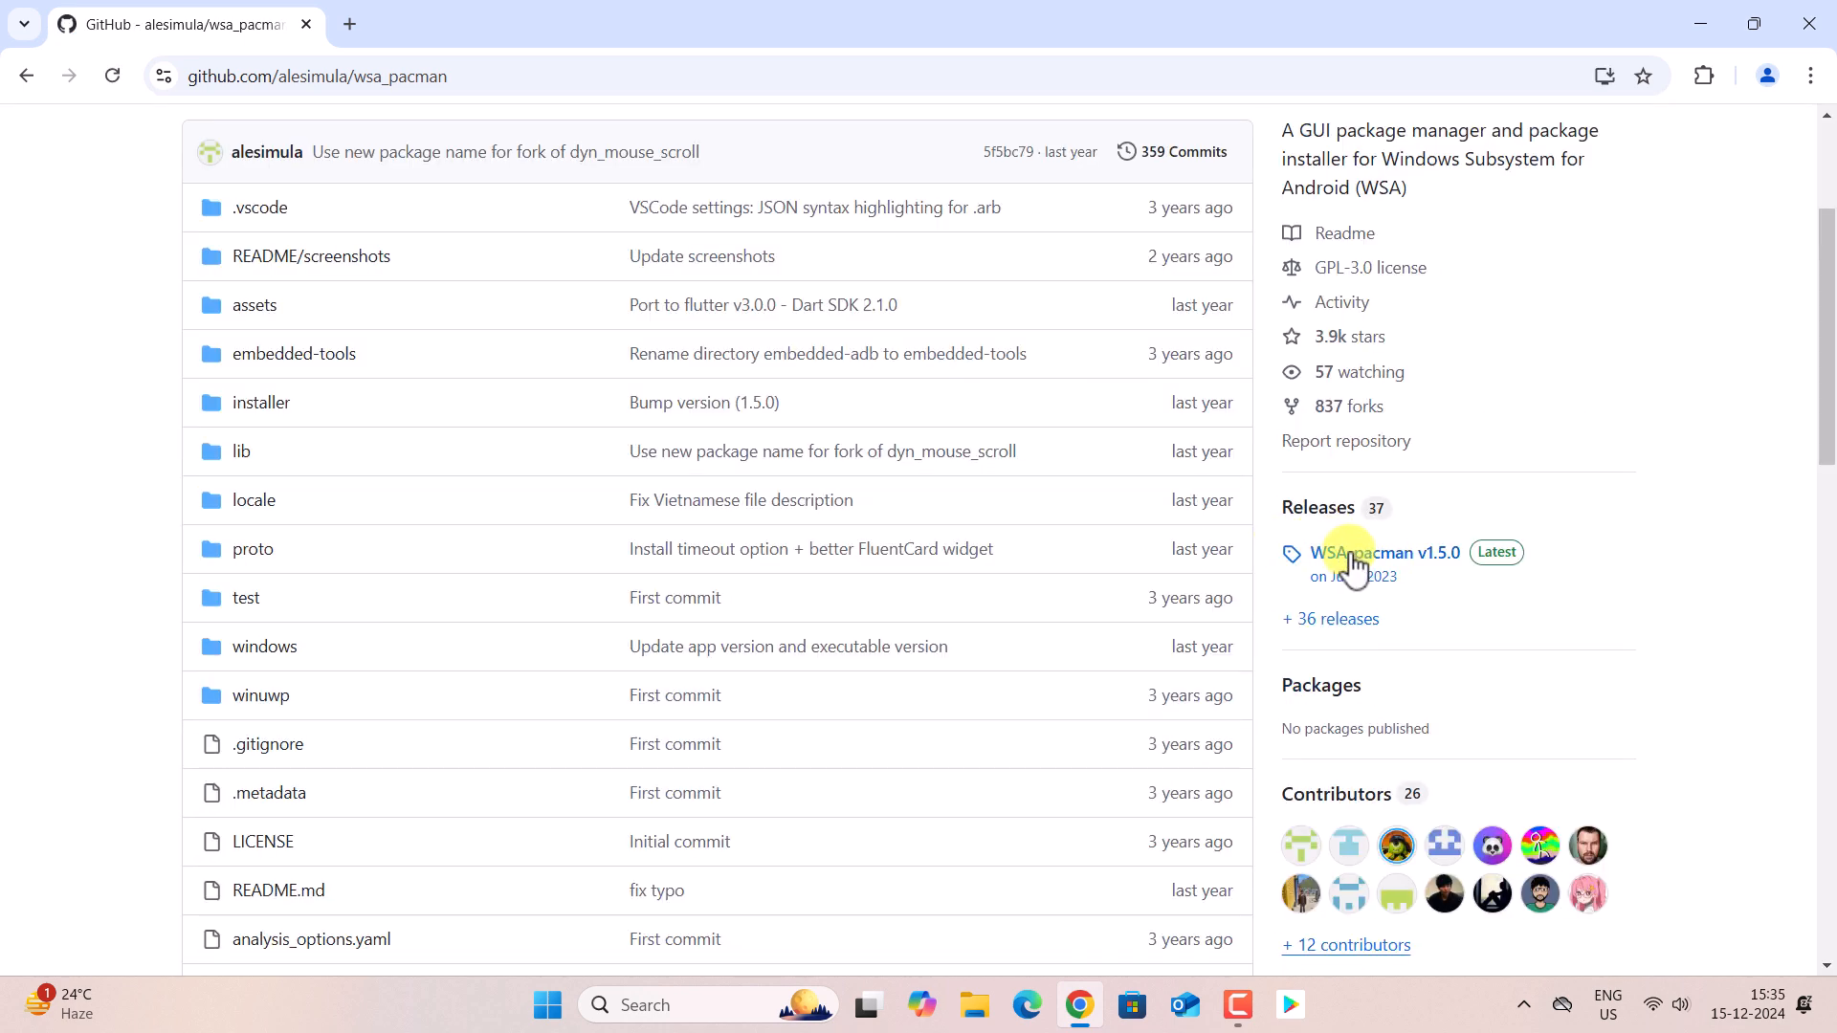
left_click(1402, 565)
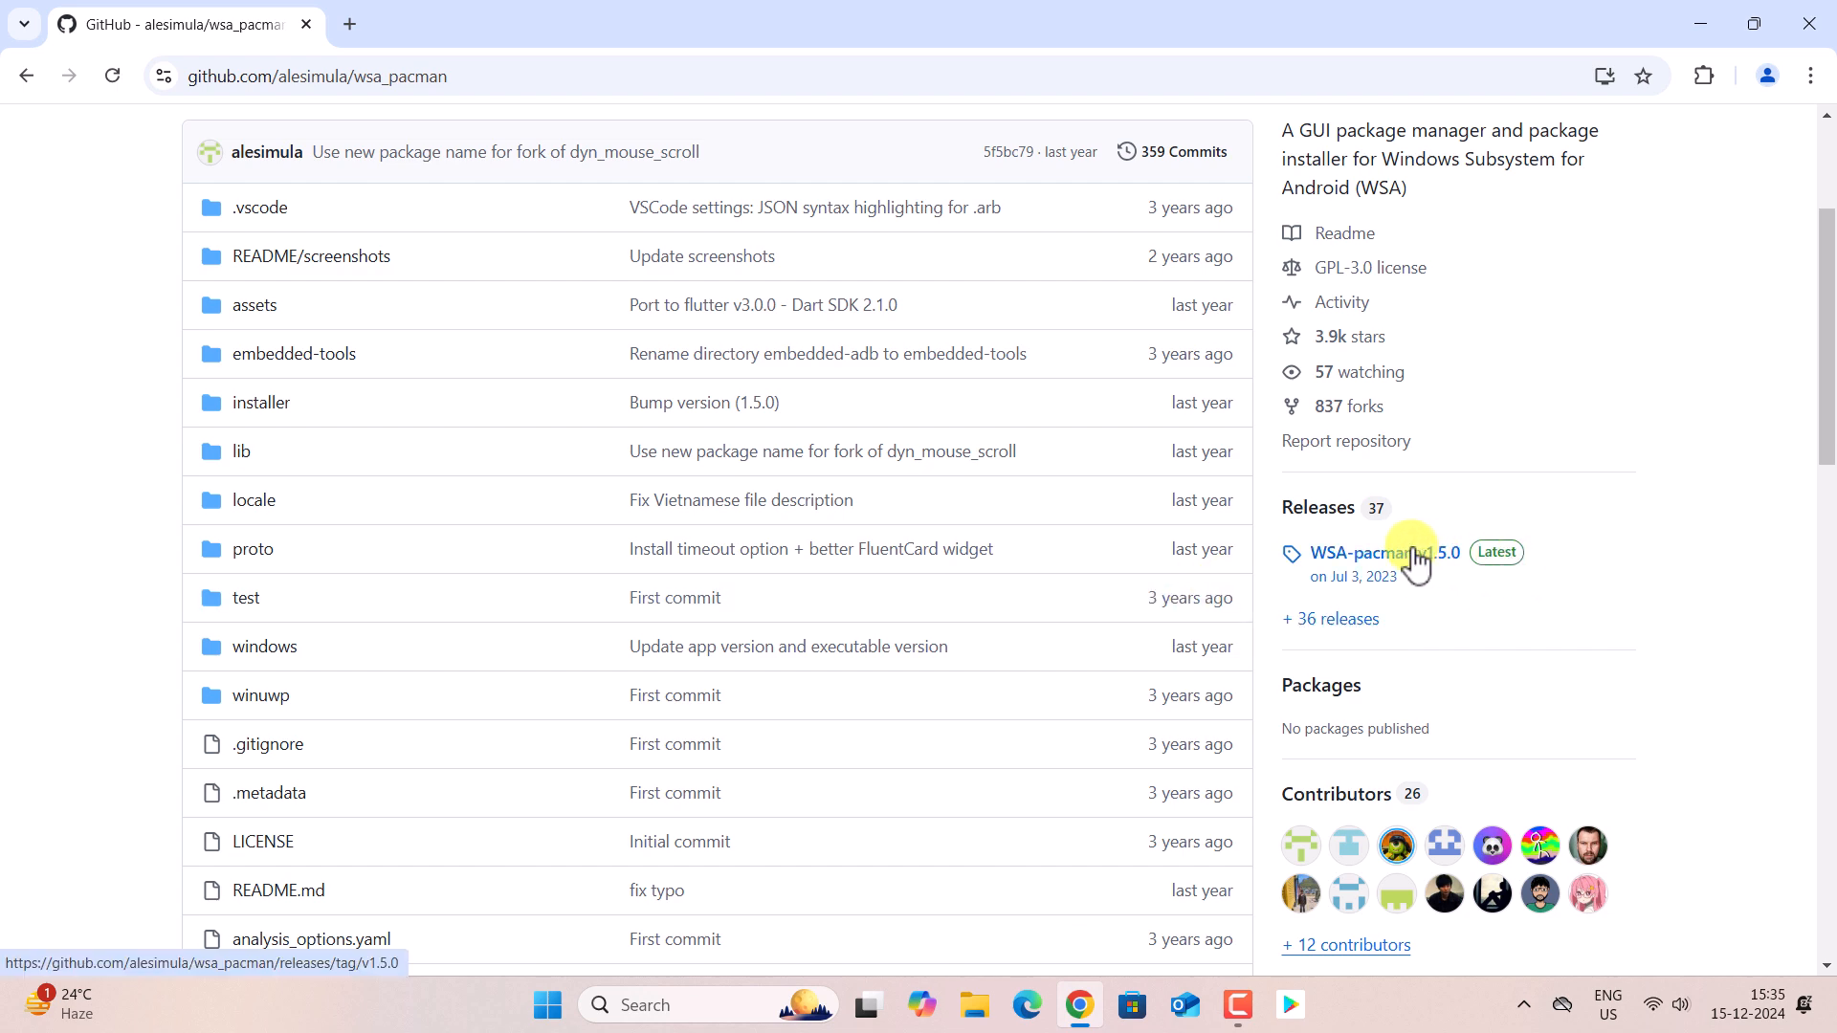
left_click(1414, 562)
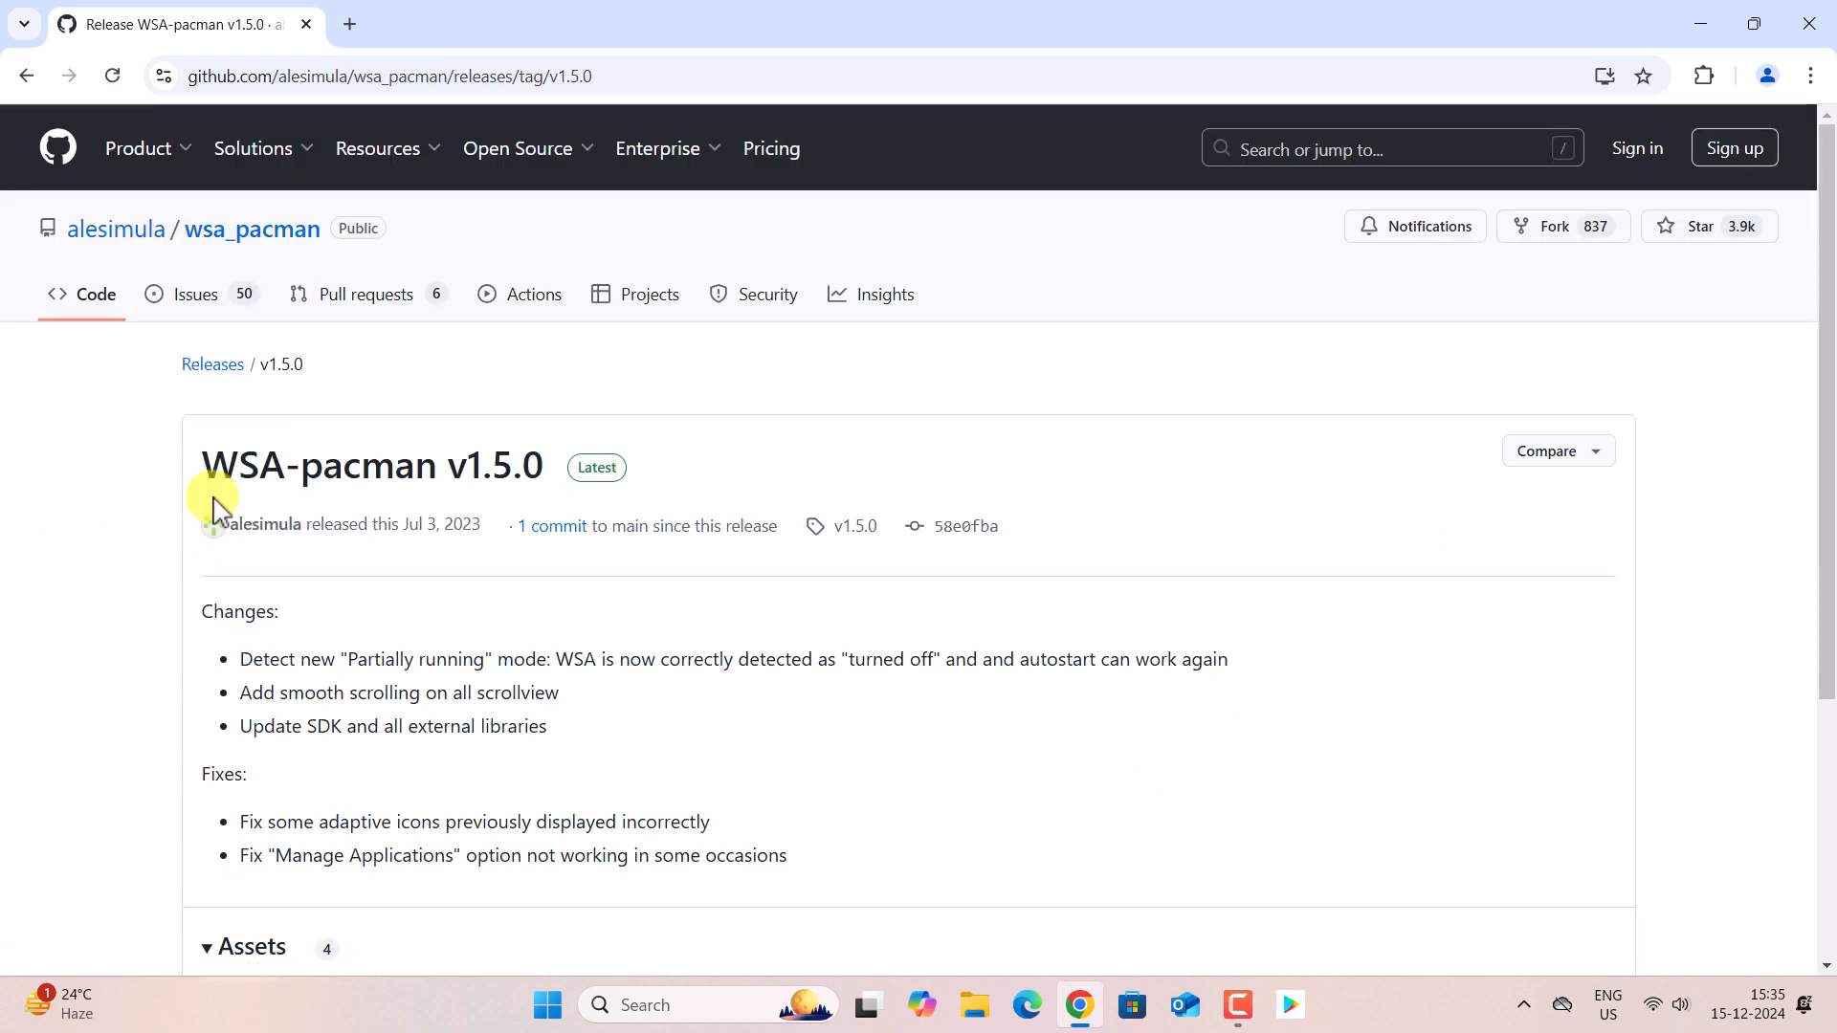
scroll(354, 608, "down", 1)
scroll(354, 608, "down", 3)
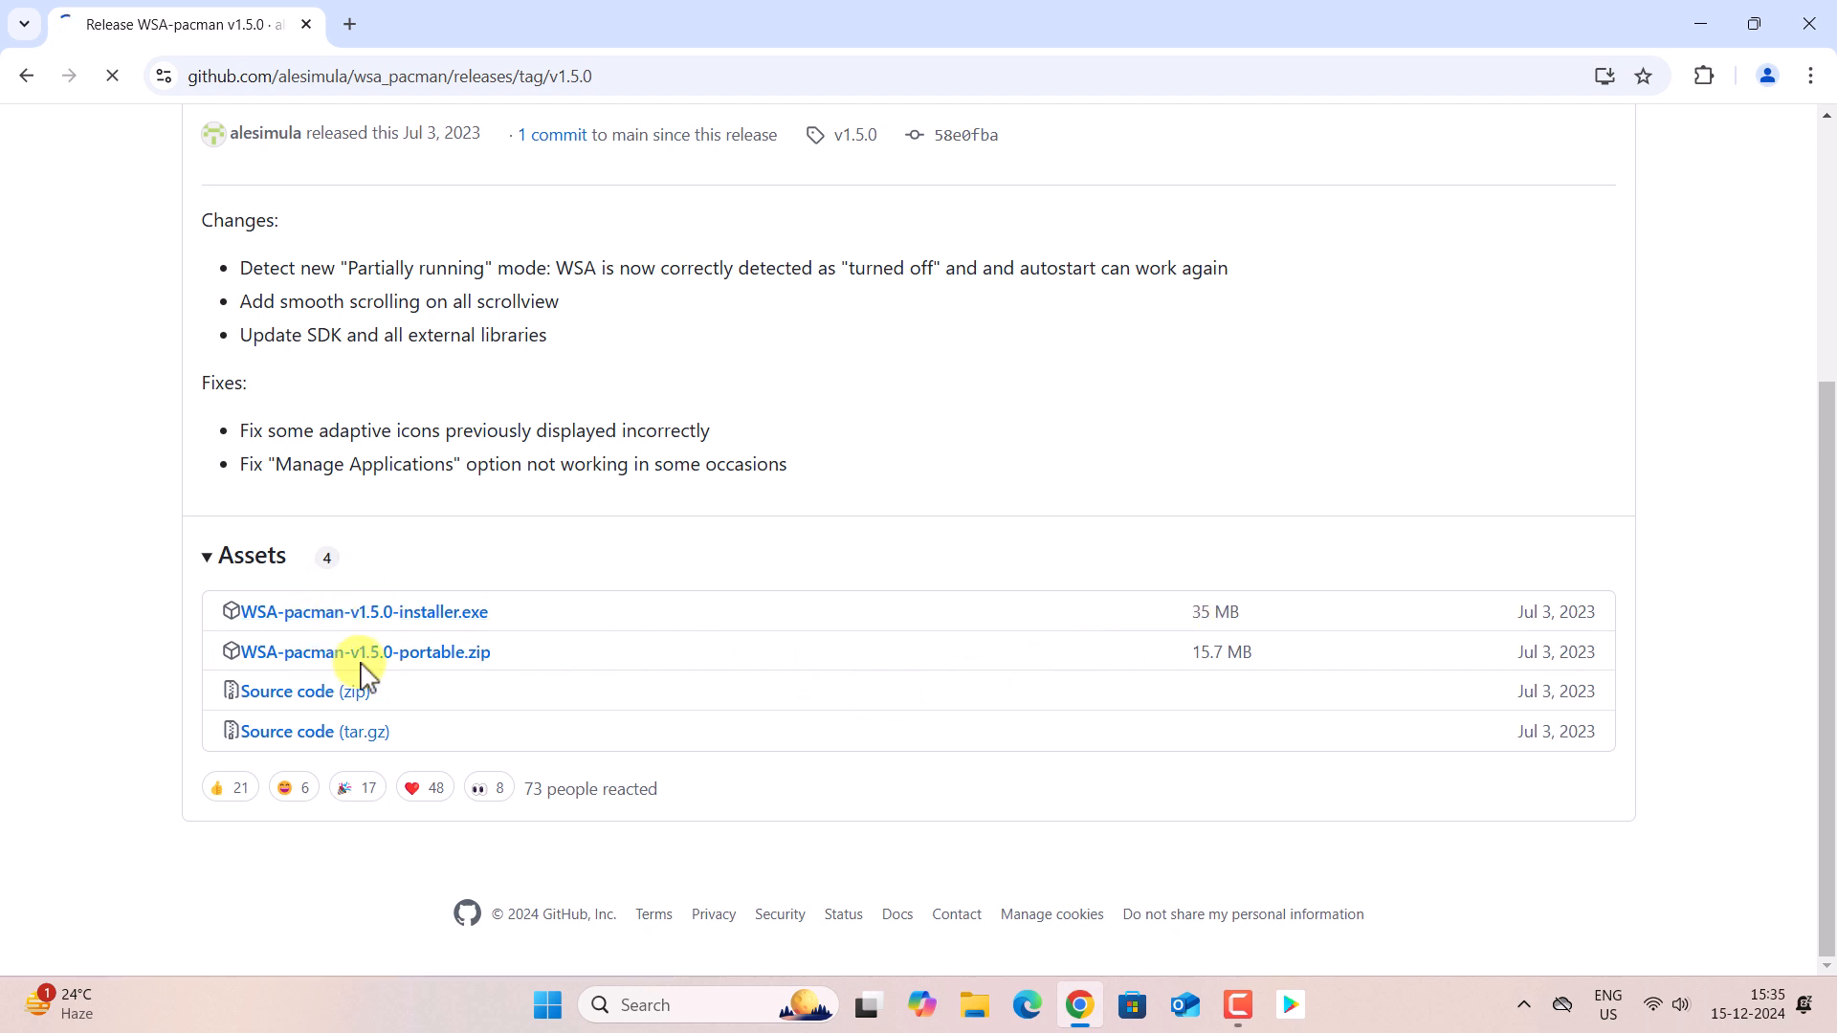
left_click(908, 597)
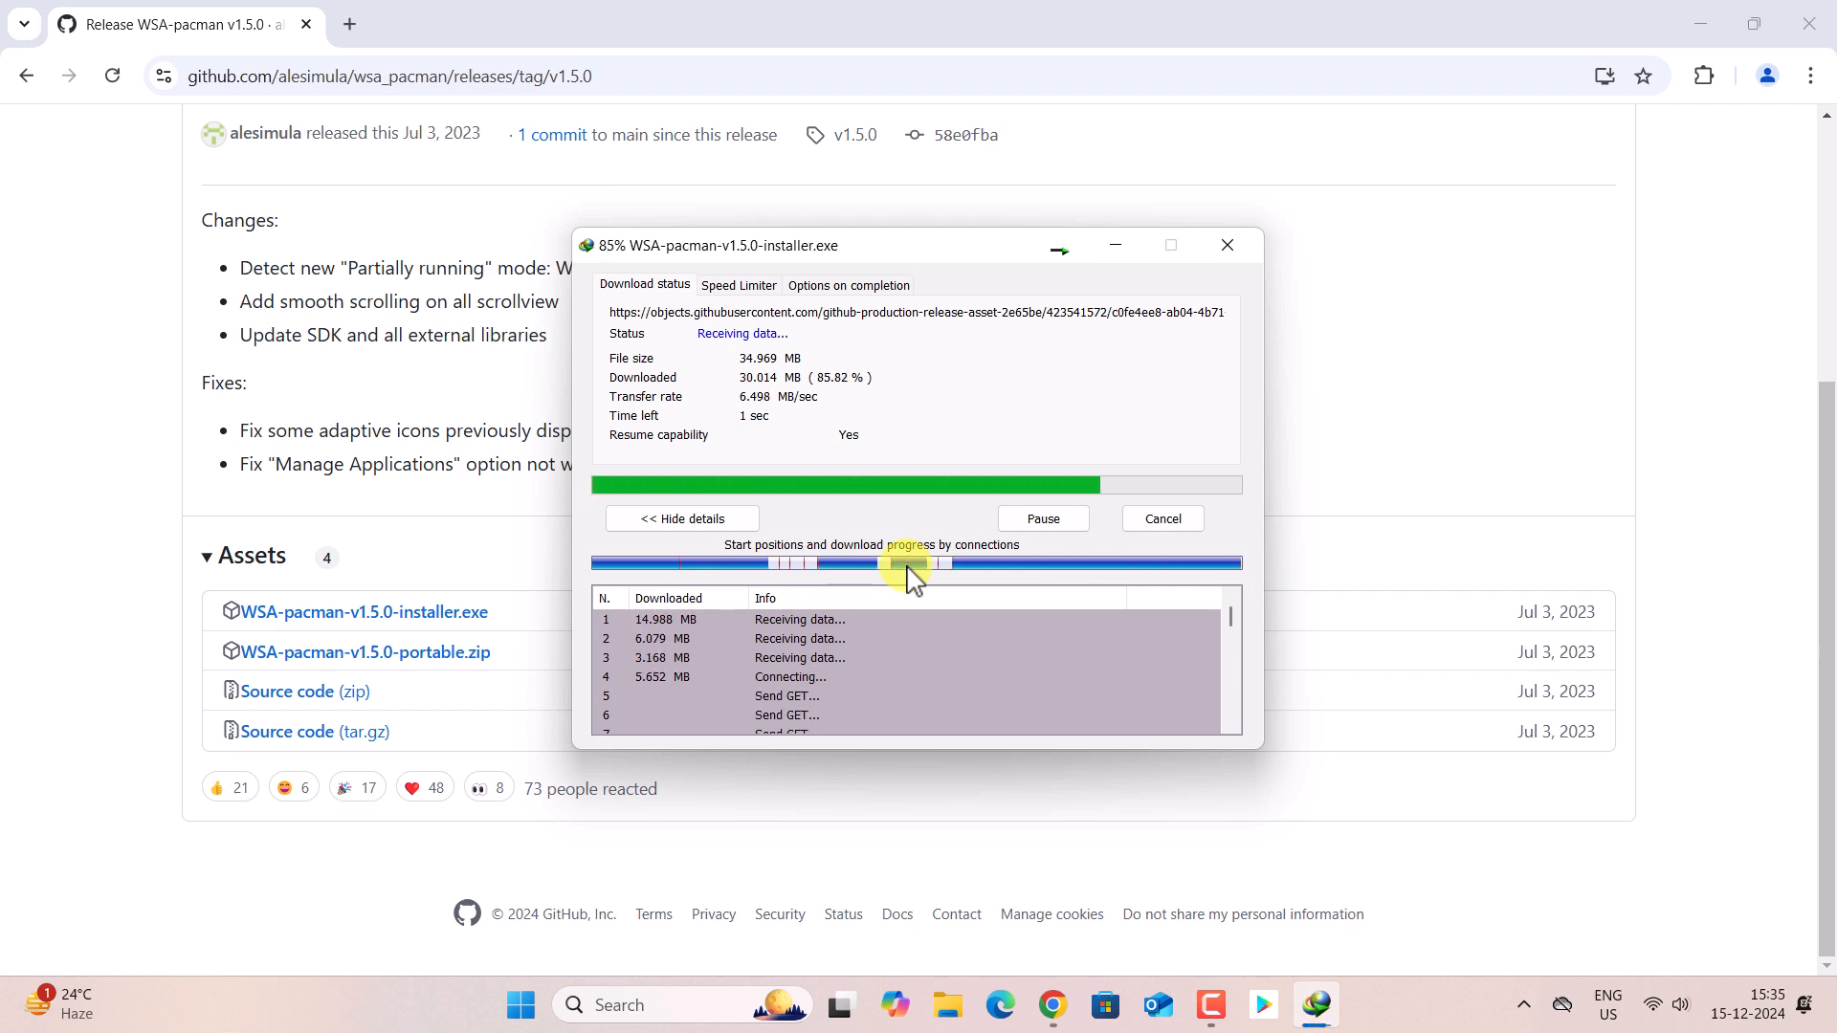
left_click(967, 571)
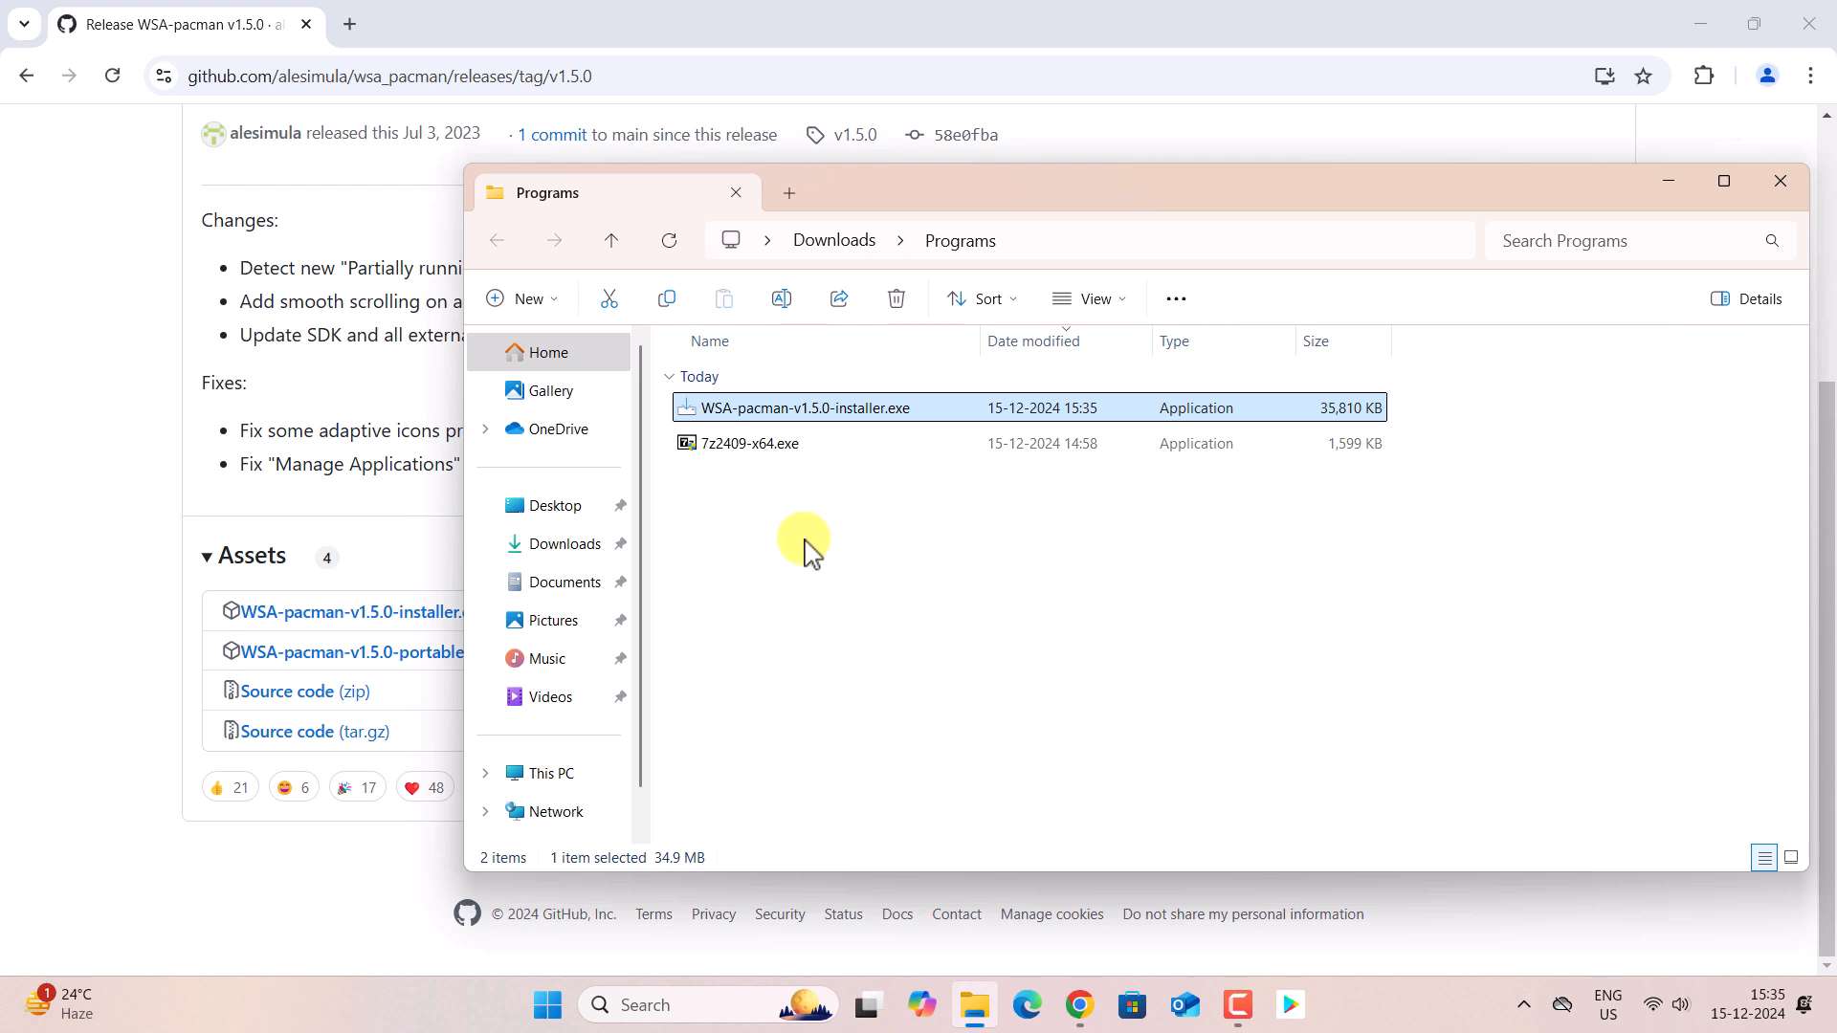
Step: Install WSA PacMan 1.5.0 with the default setup options, and close the download folder and the browser
double_click(756, 411)
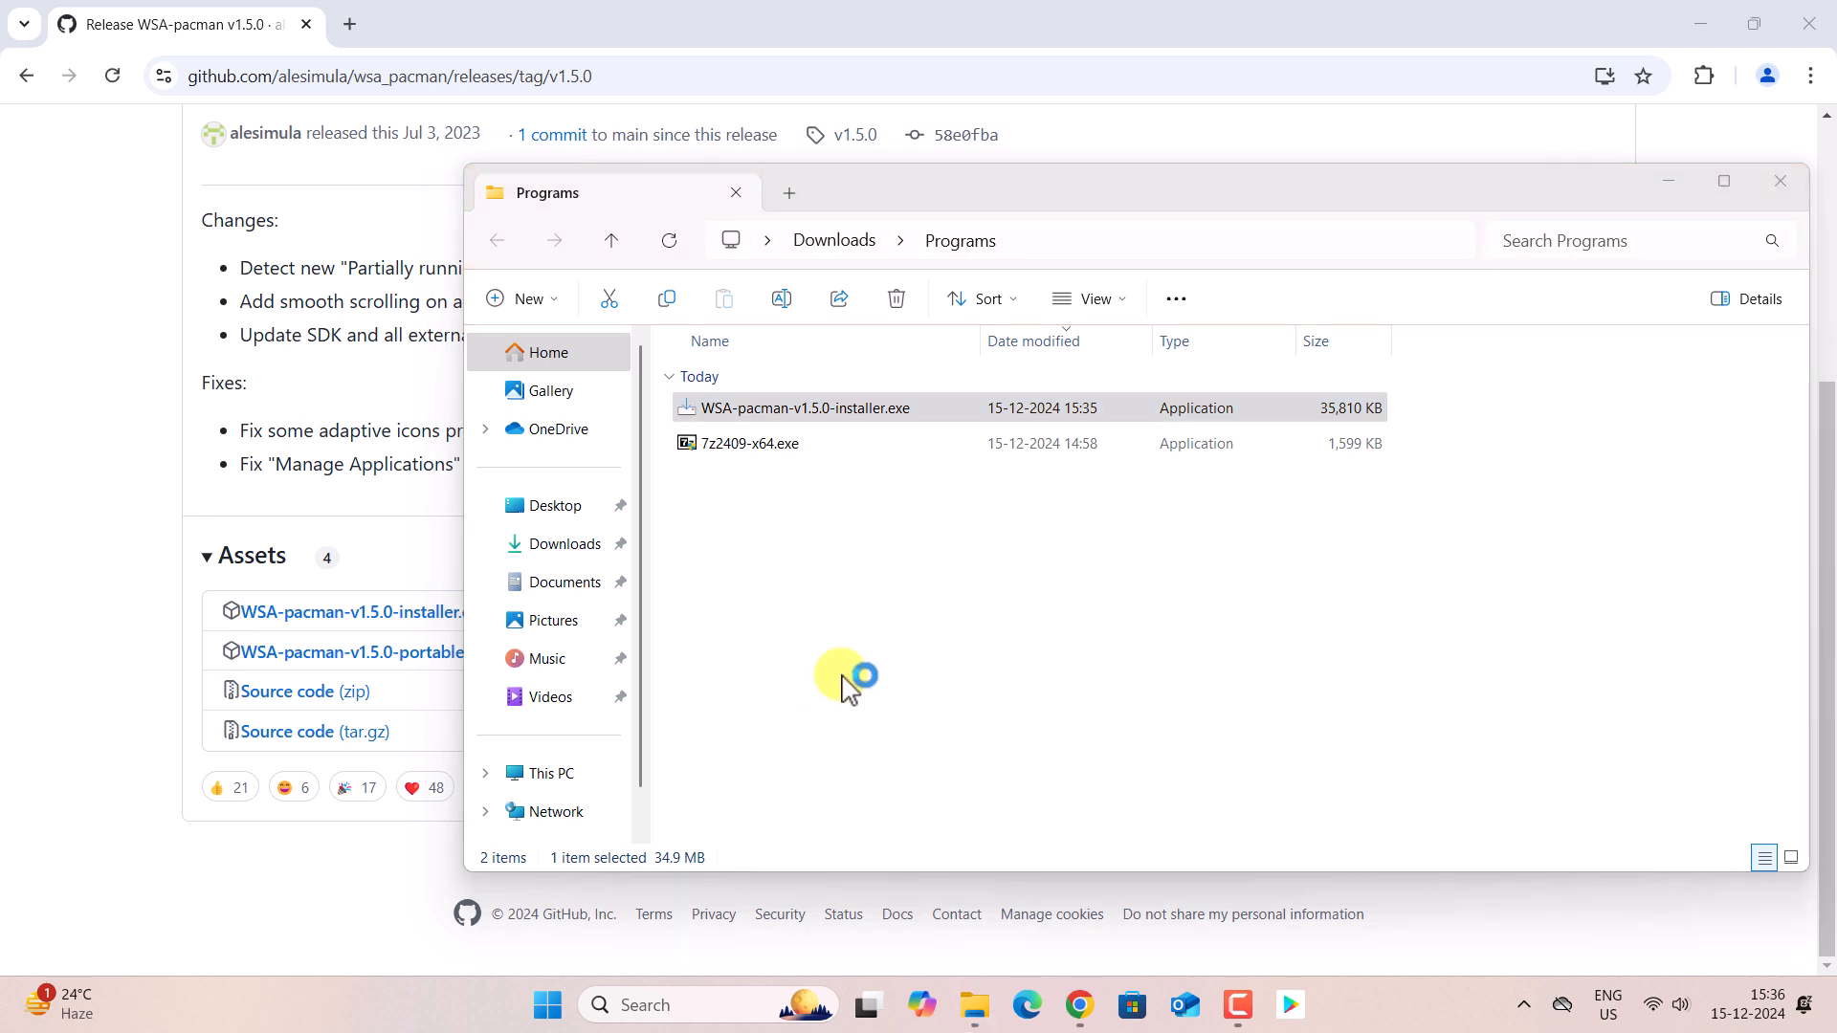
left_click(1105, 730)
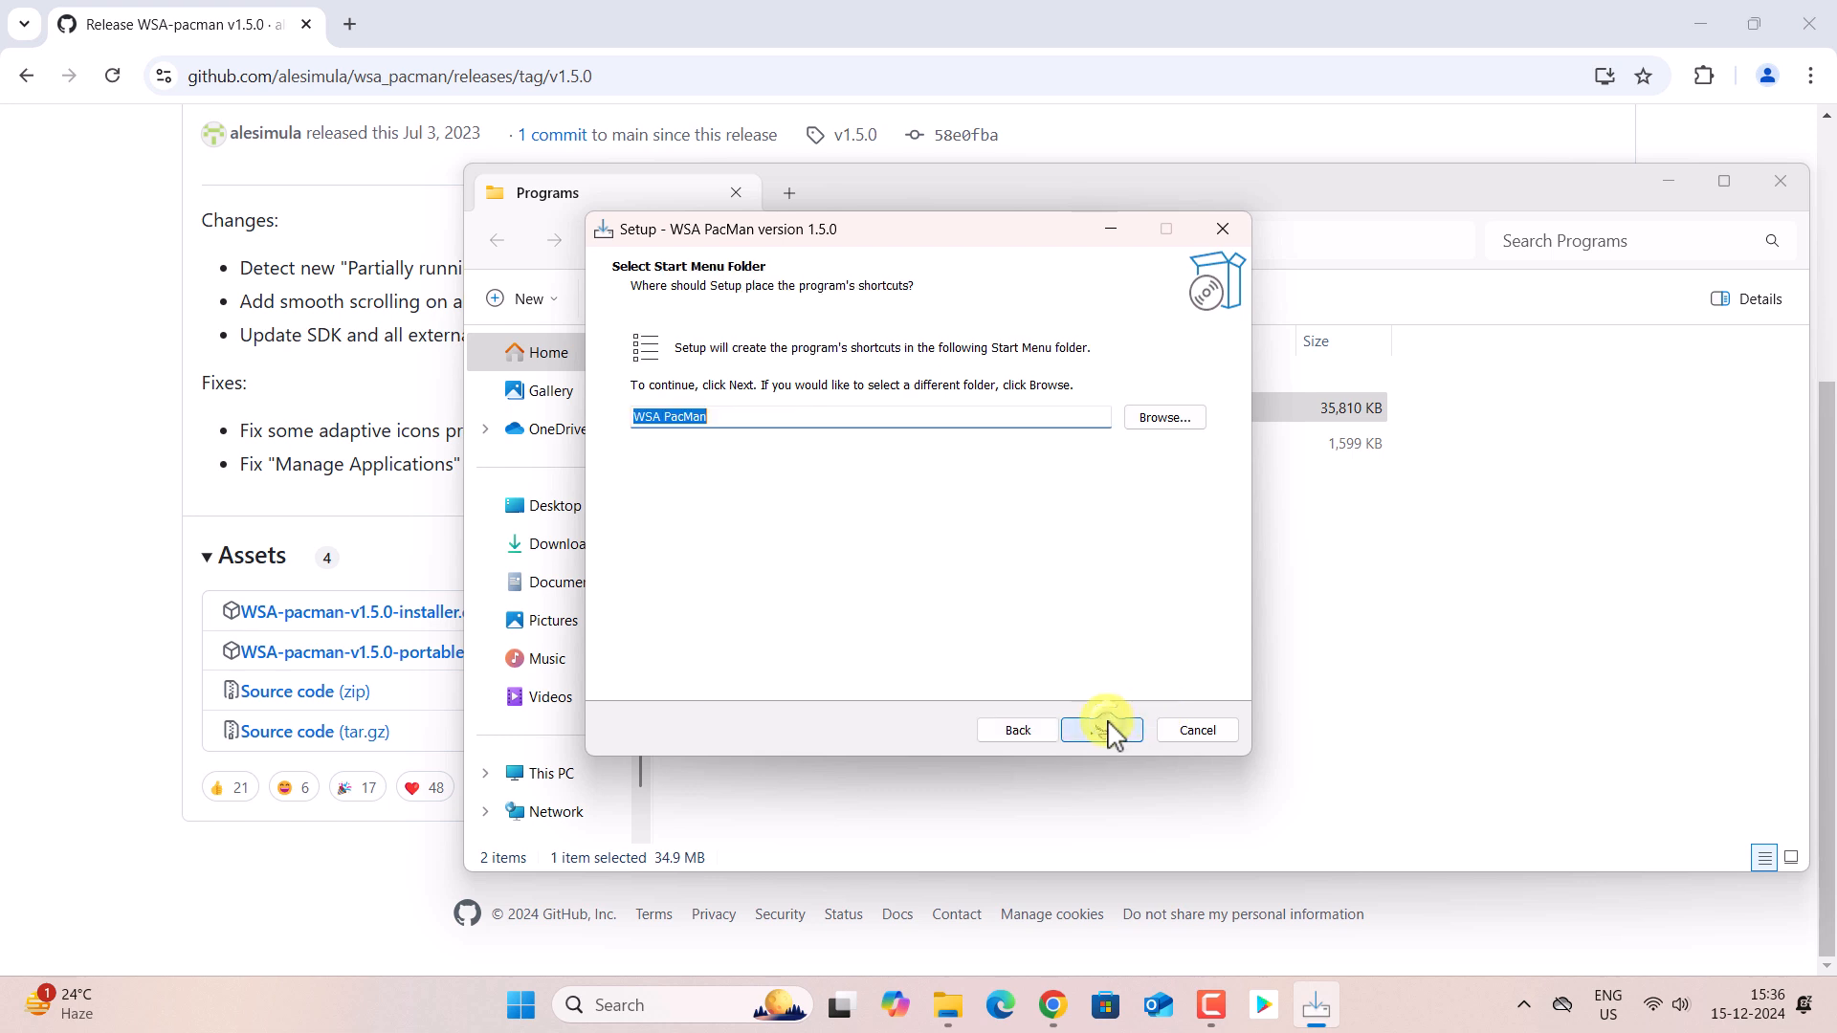
left_click(1110, 730)
left_click(1108, 730)
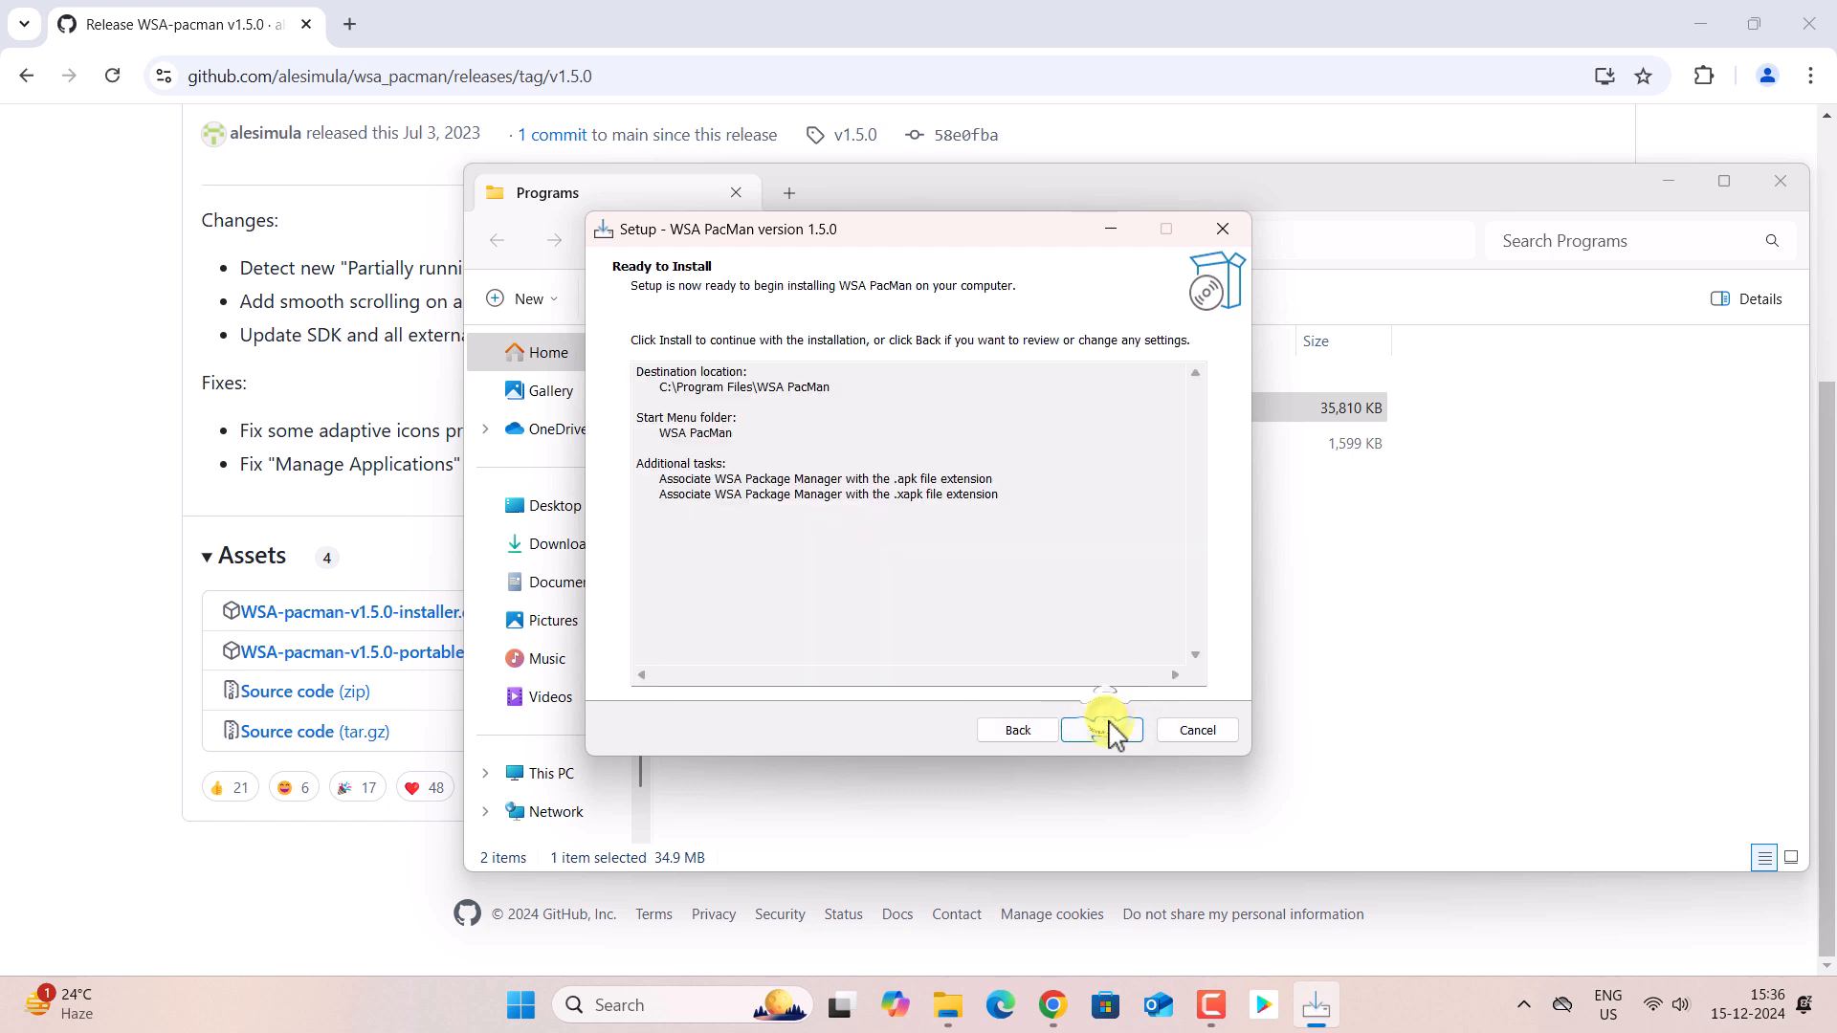
left_click(1105, 730)
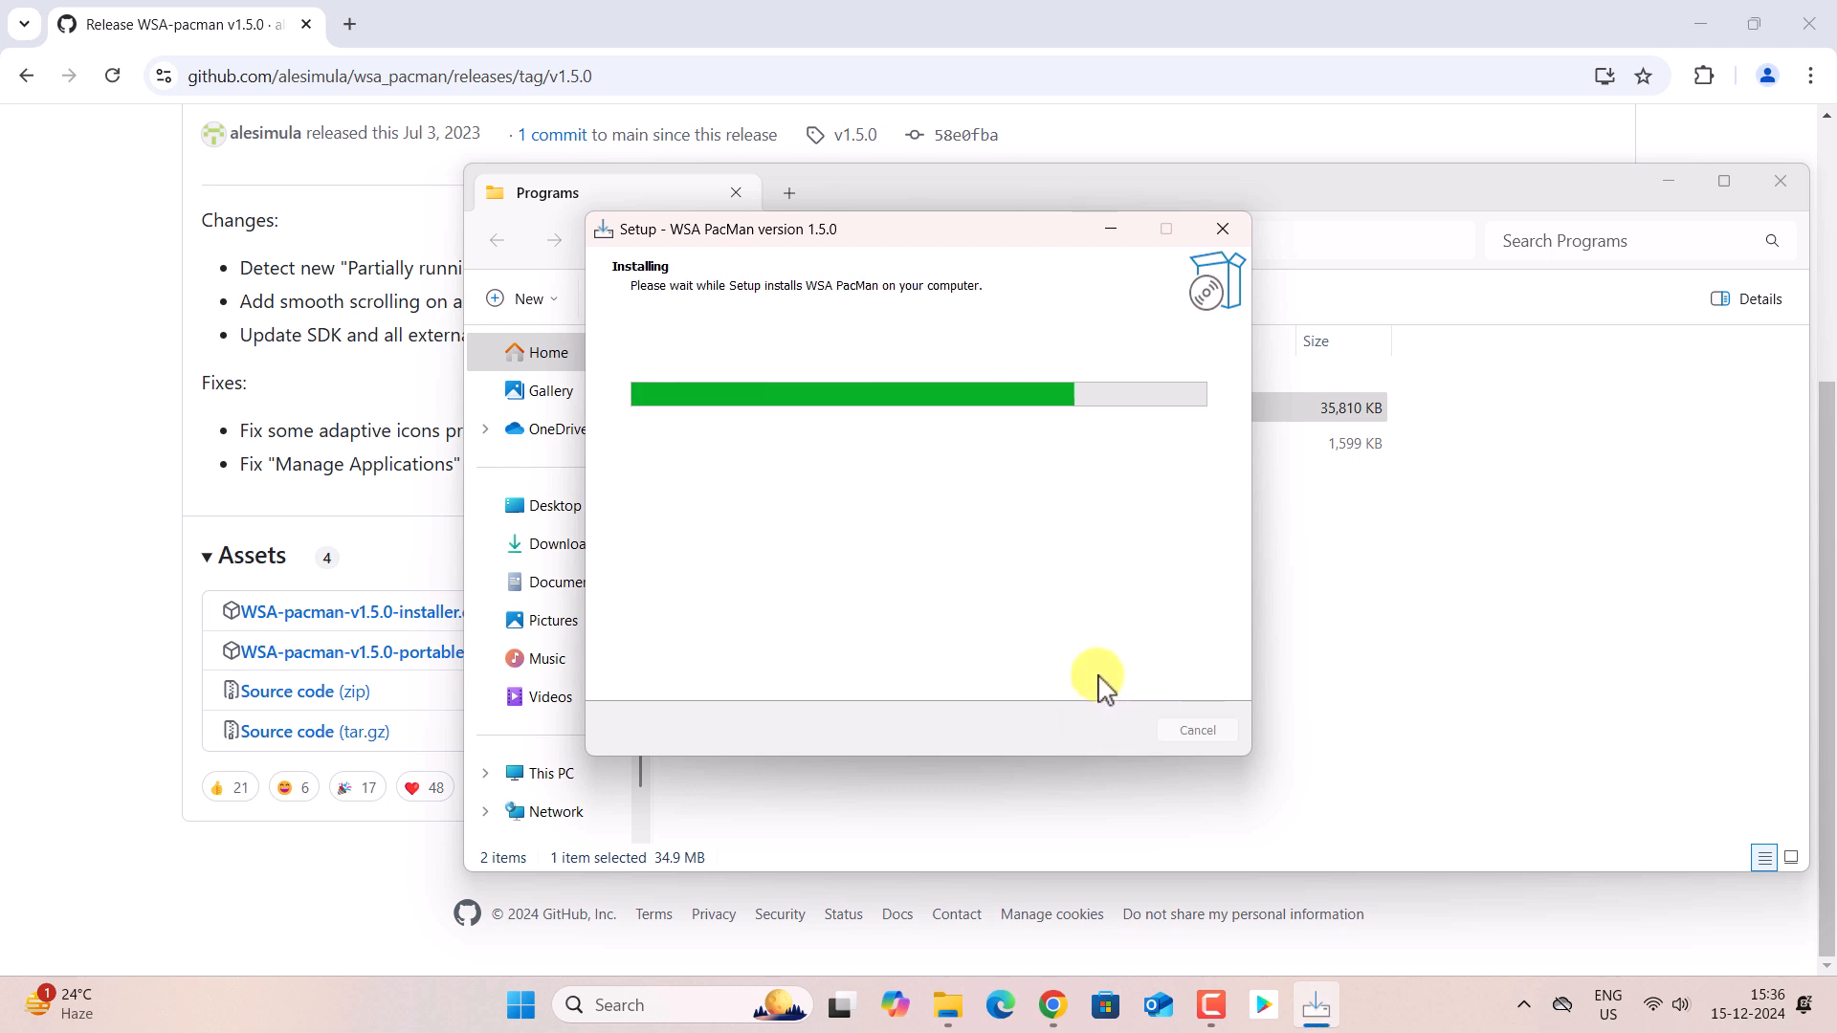
left_click(1101, 730)
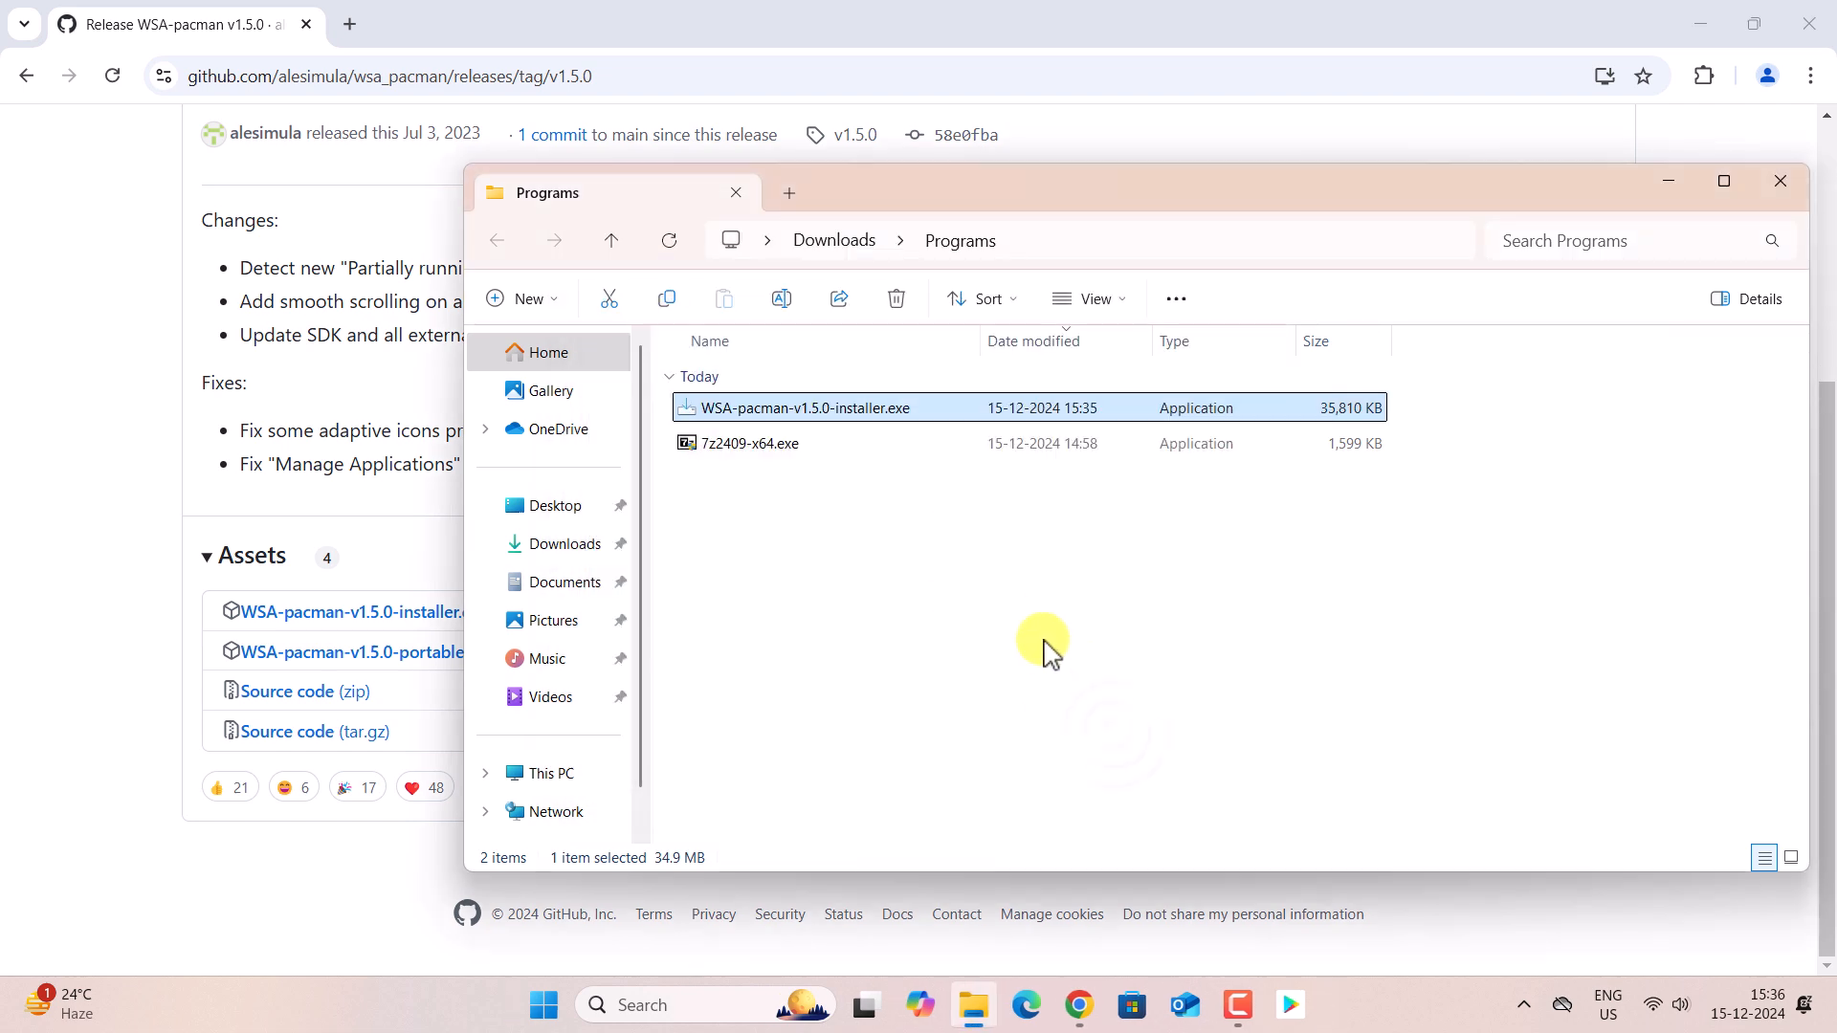
left_click(1792, 184)
left_click(1808, 23)
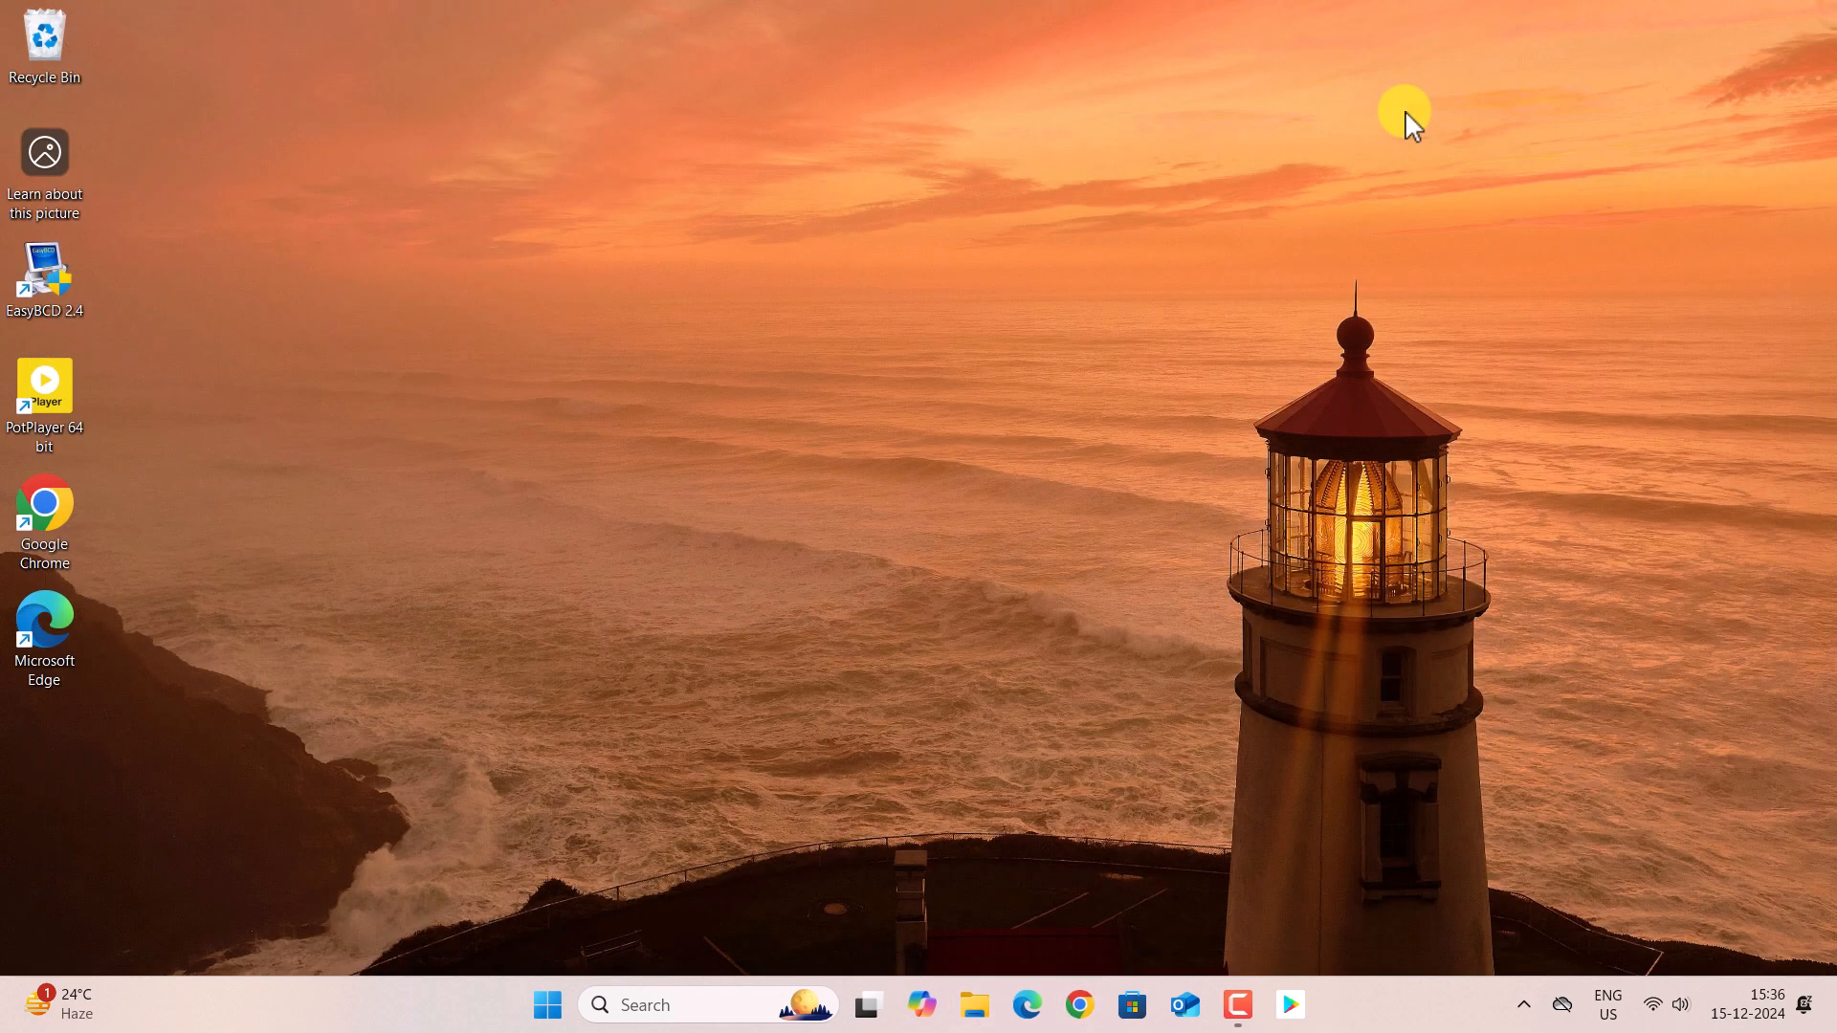
Step: Search Windows for "wsa pac", launch WSA PacMan, allow ADB debugging, and close its window
left_click(719, 992)
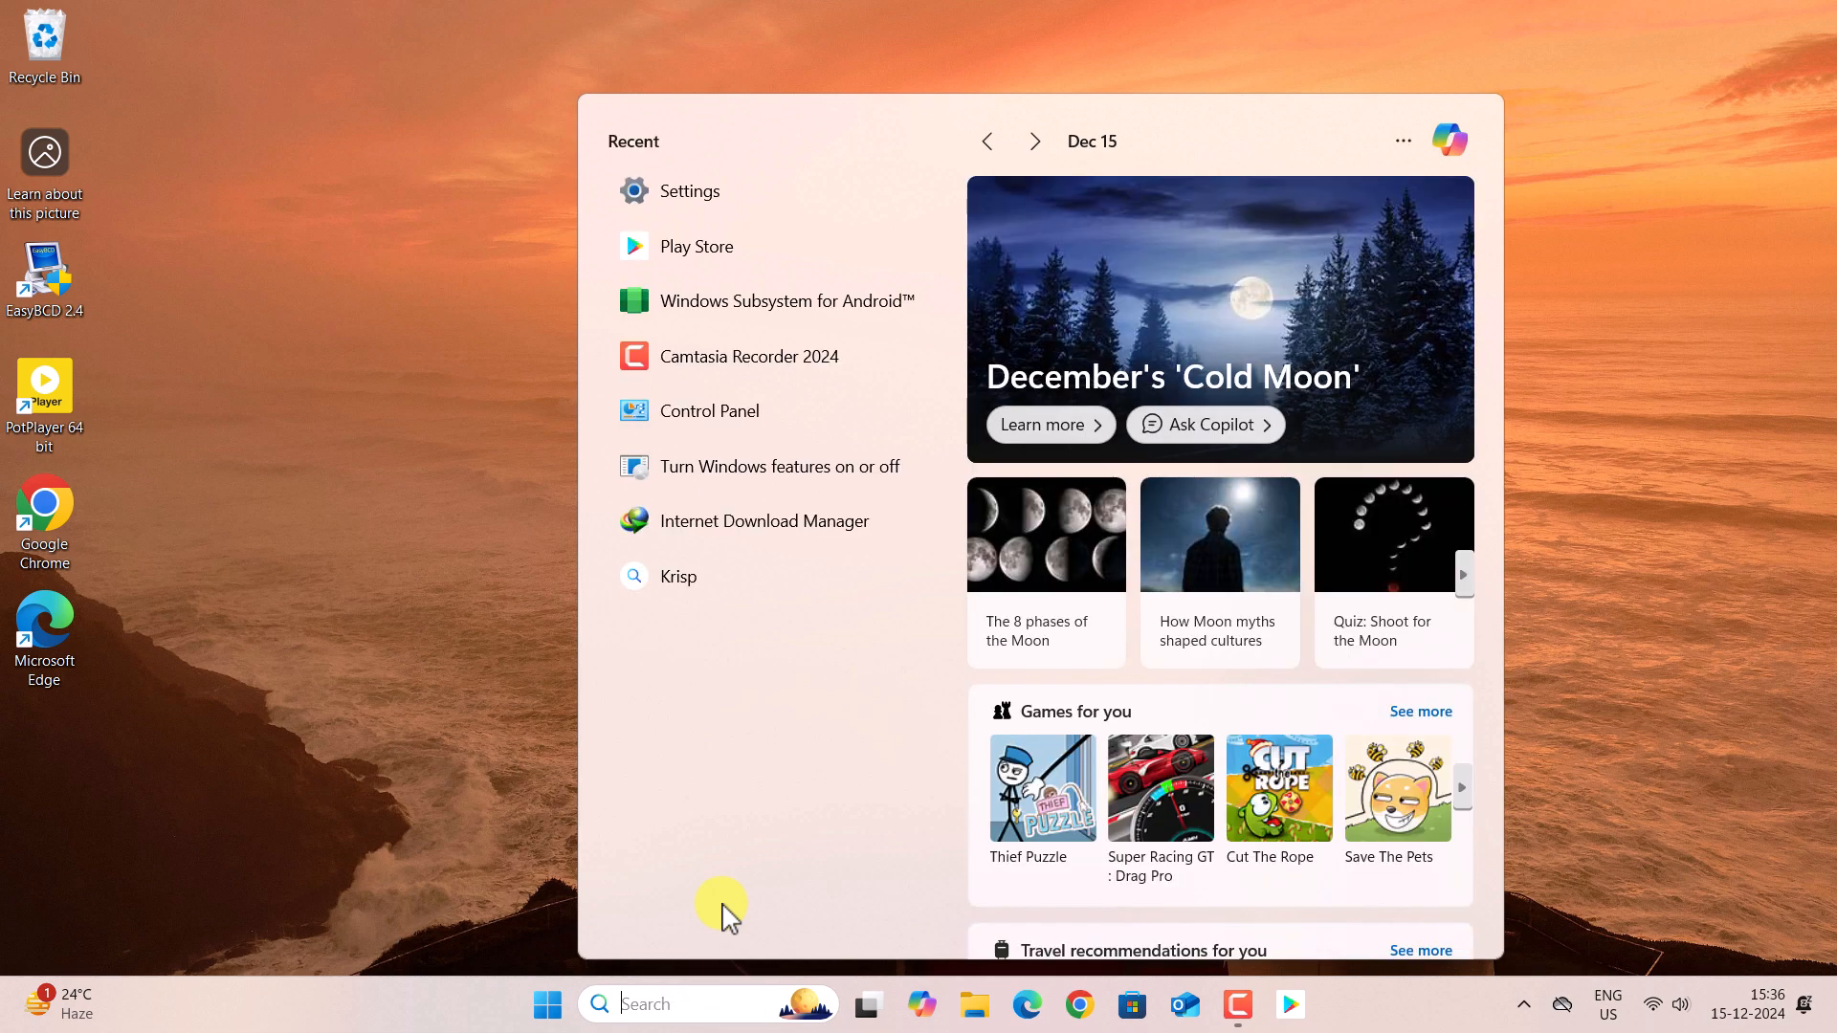
type("wsa pac")
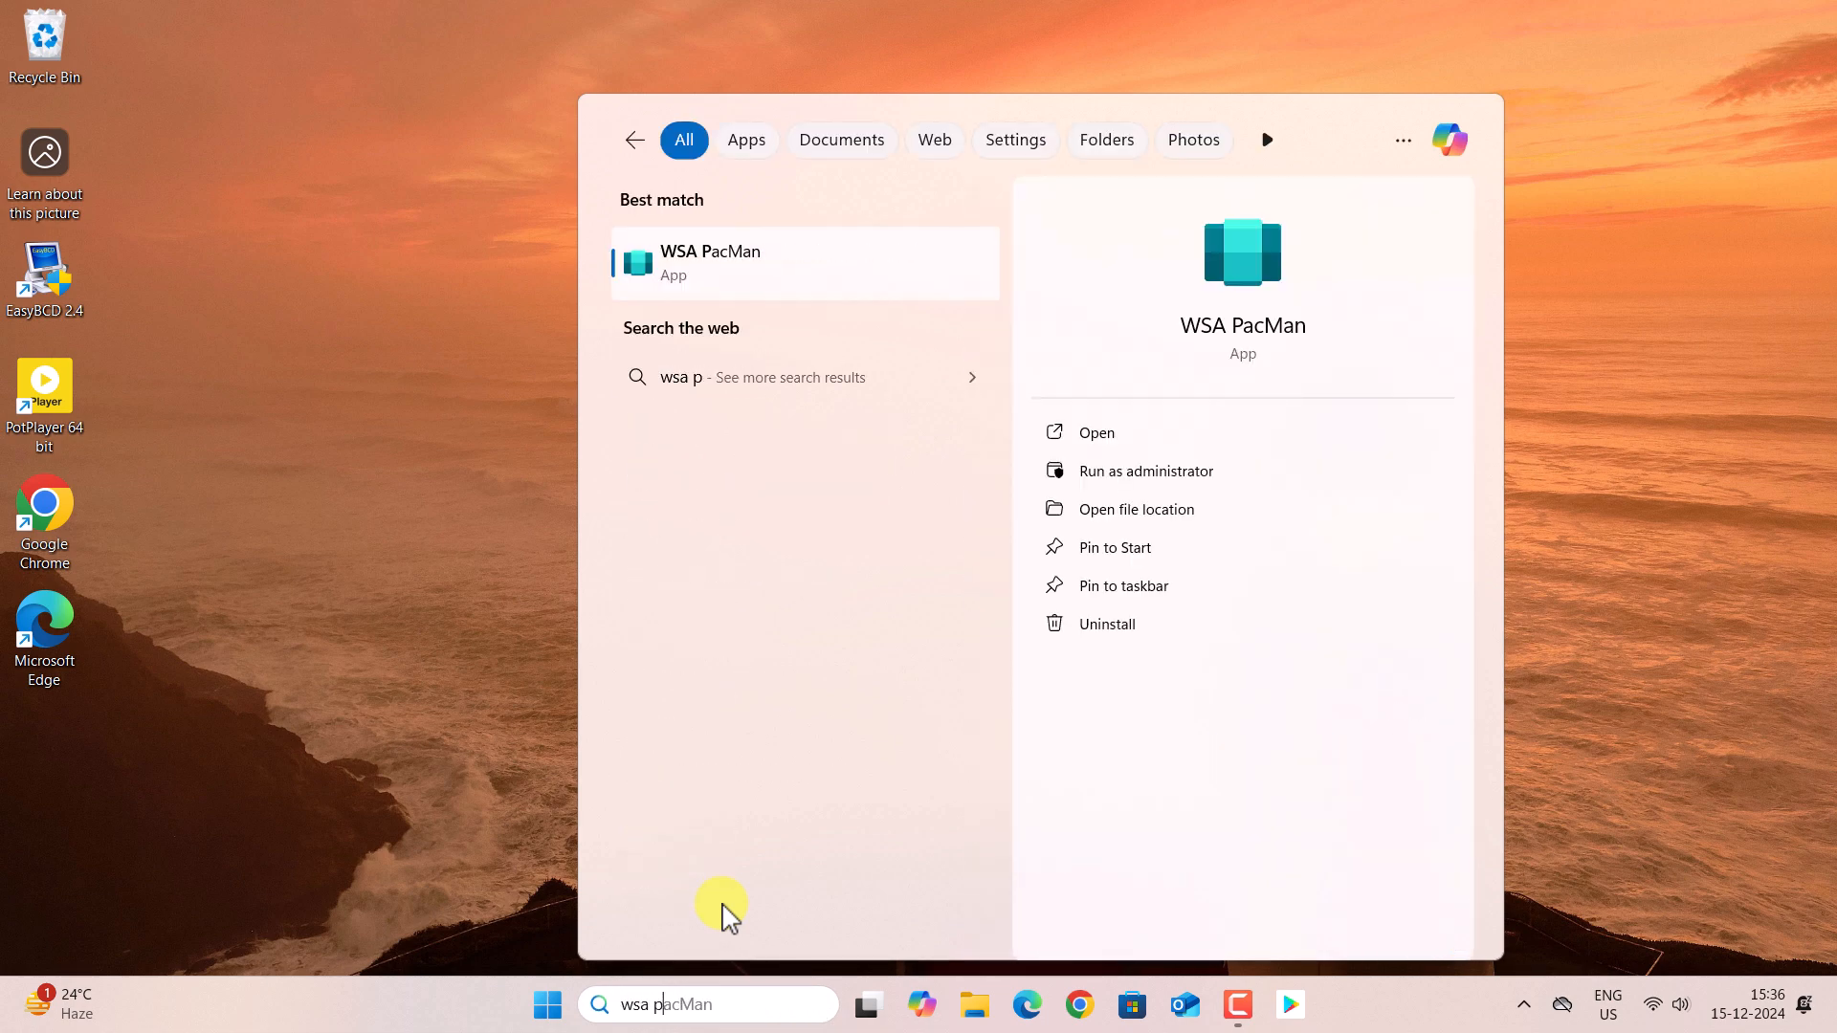
left_click(787, 278)
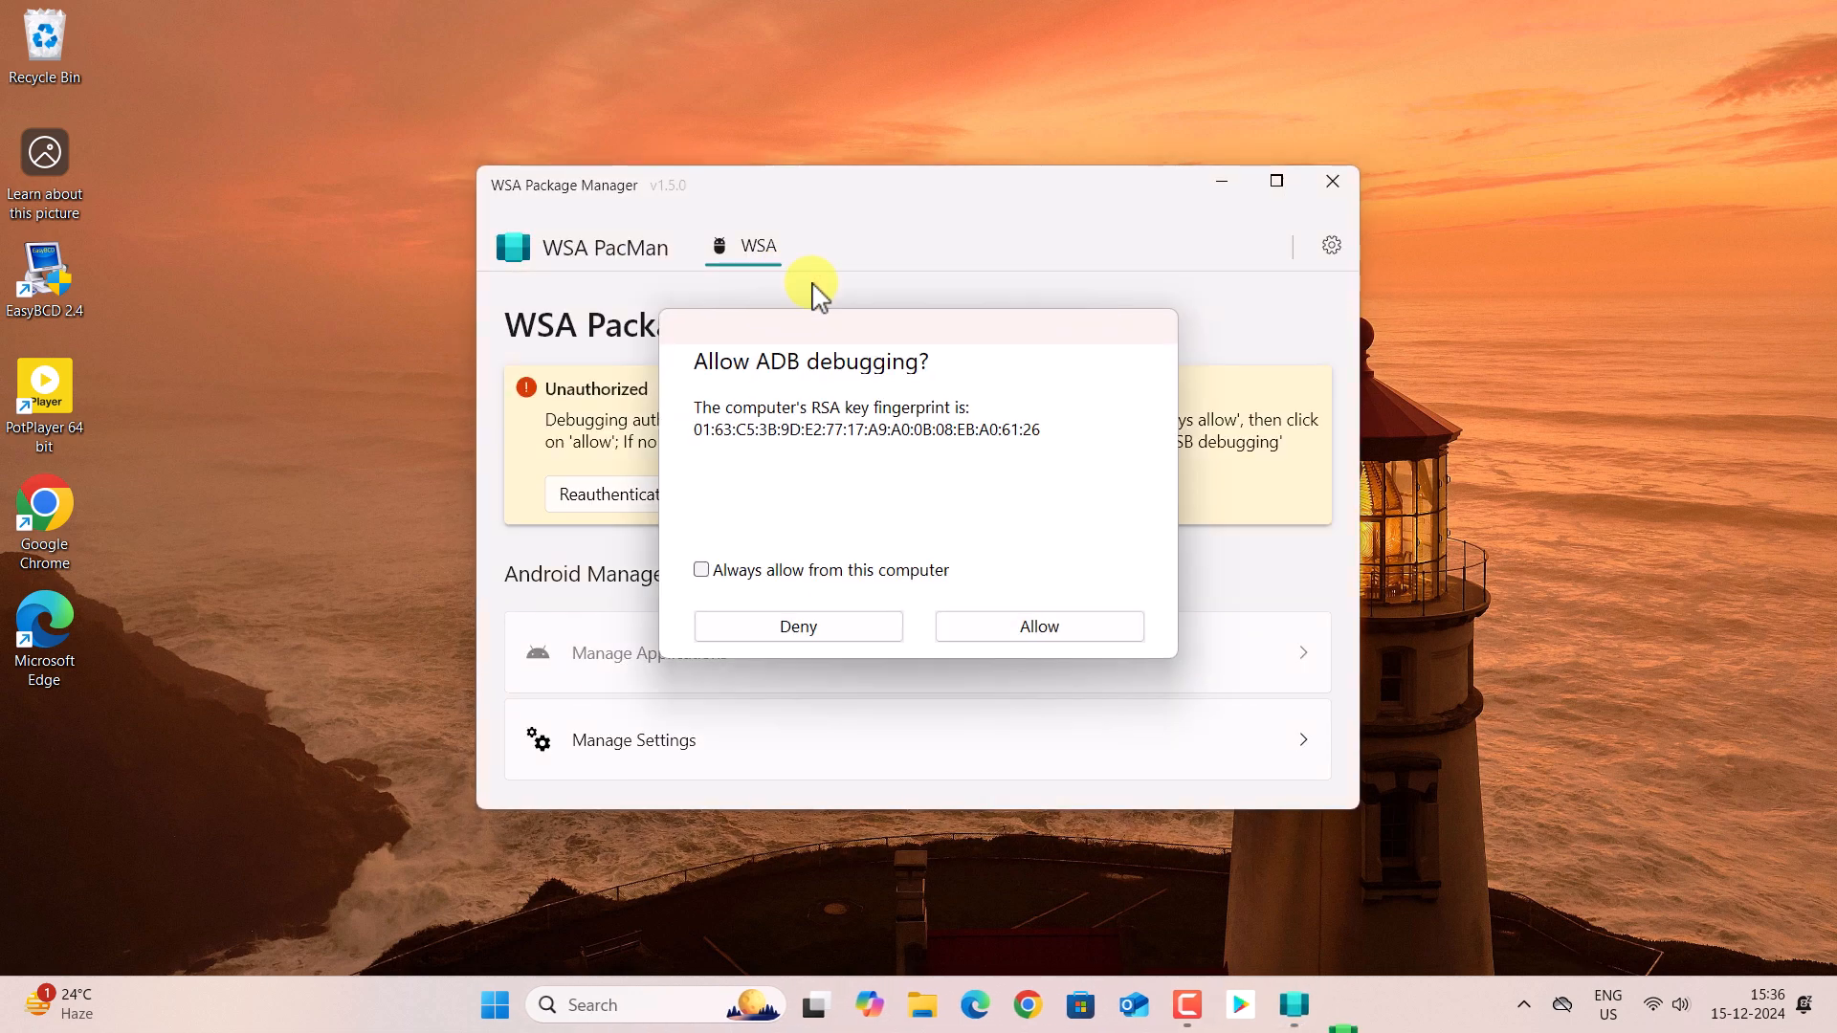
left_click(1029, 631)
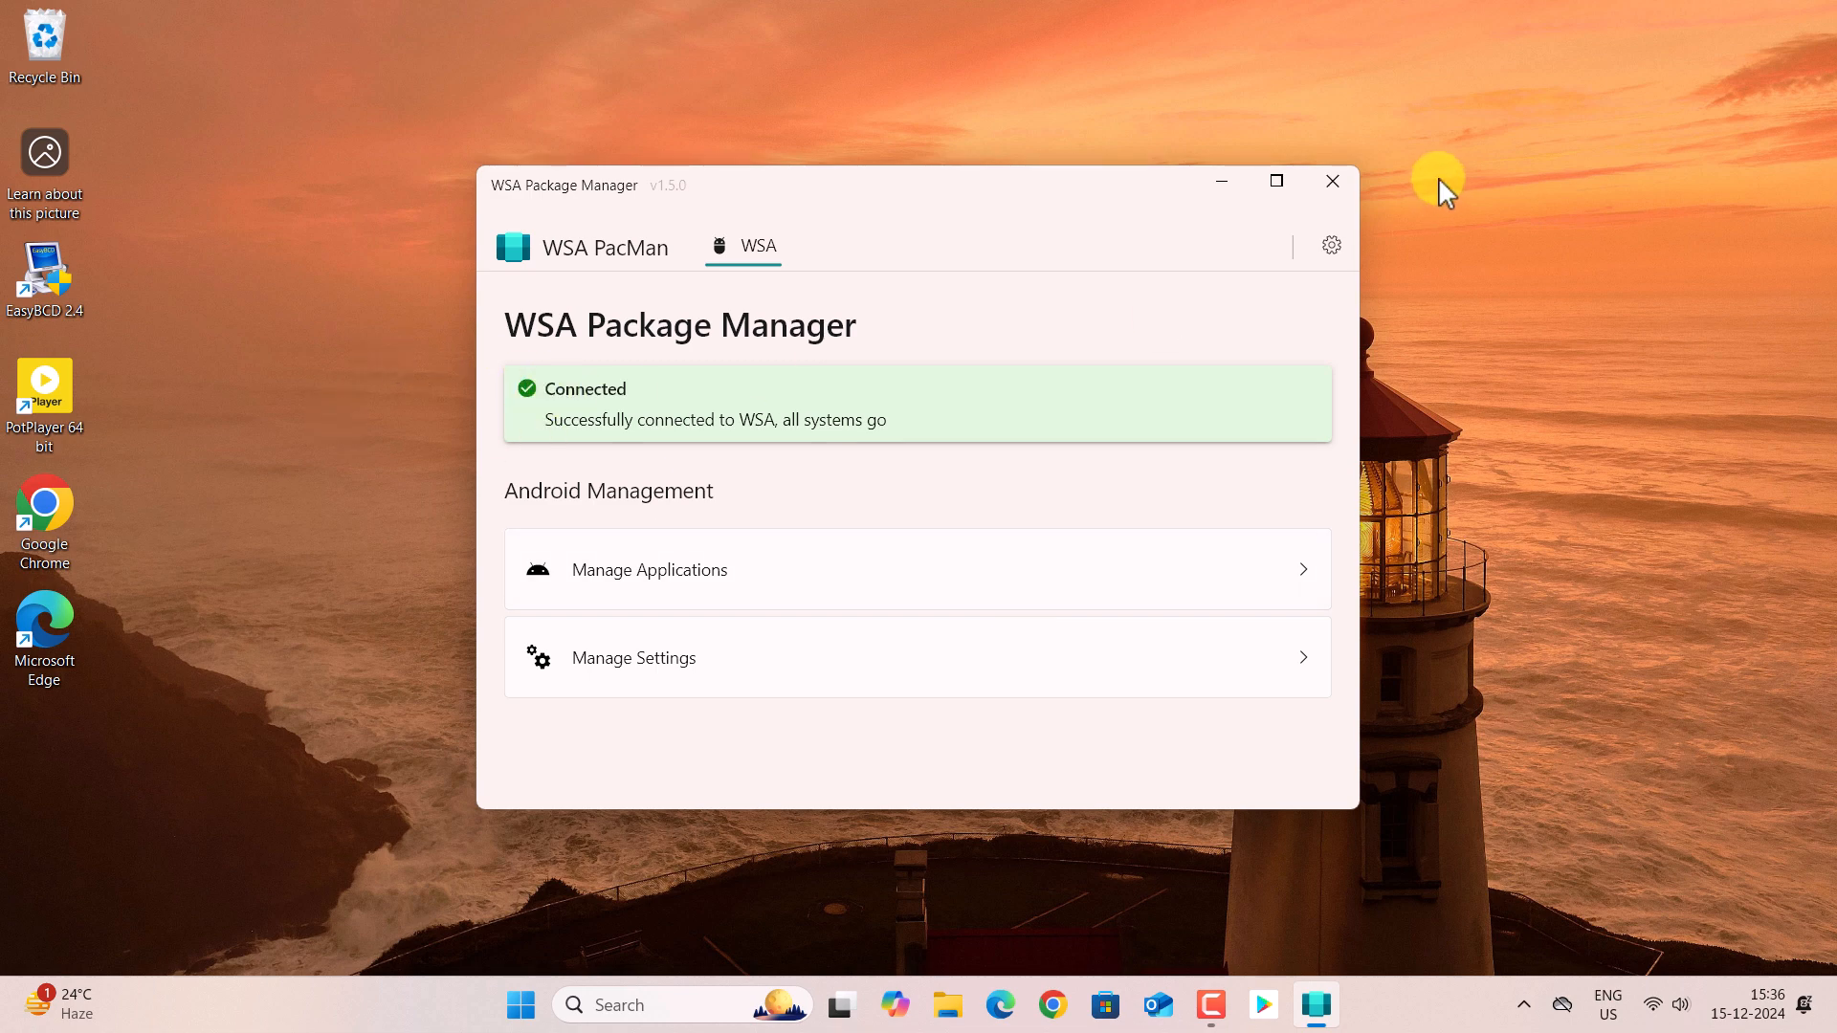
left_click(1332, 181)
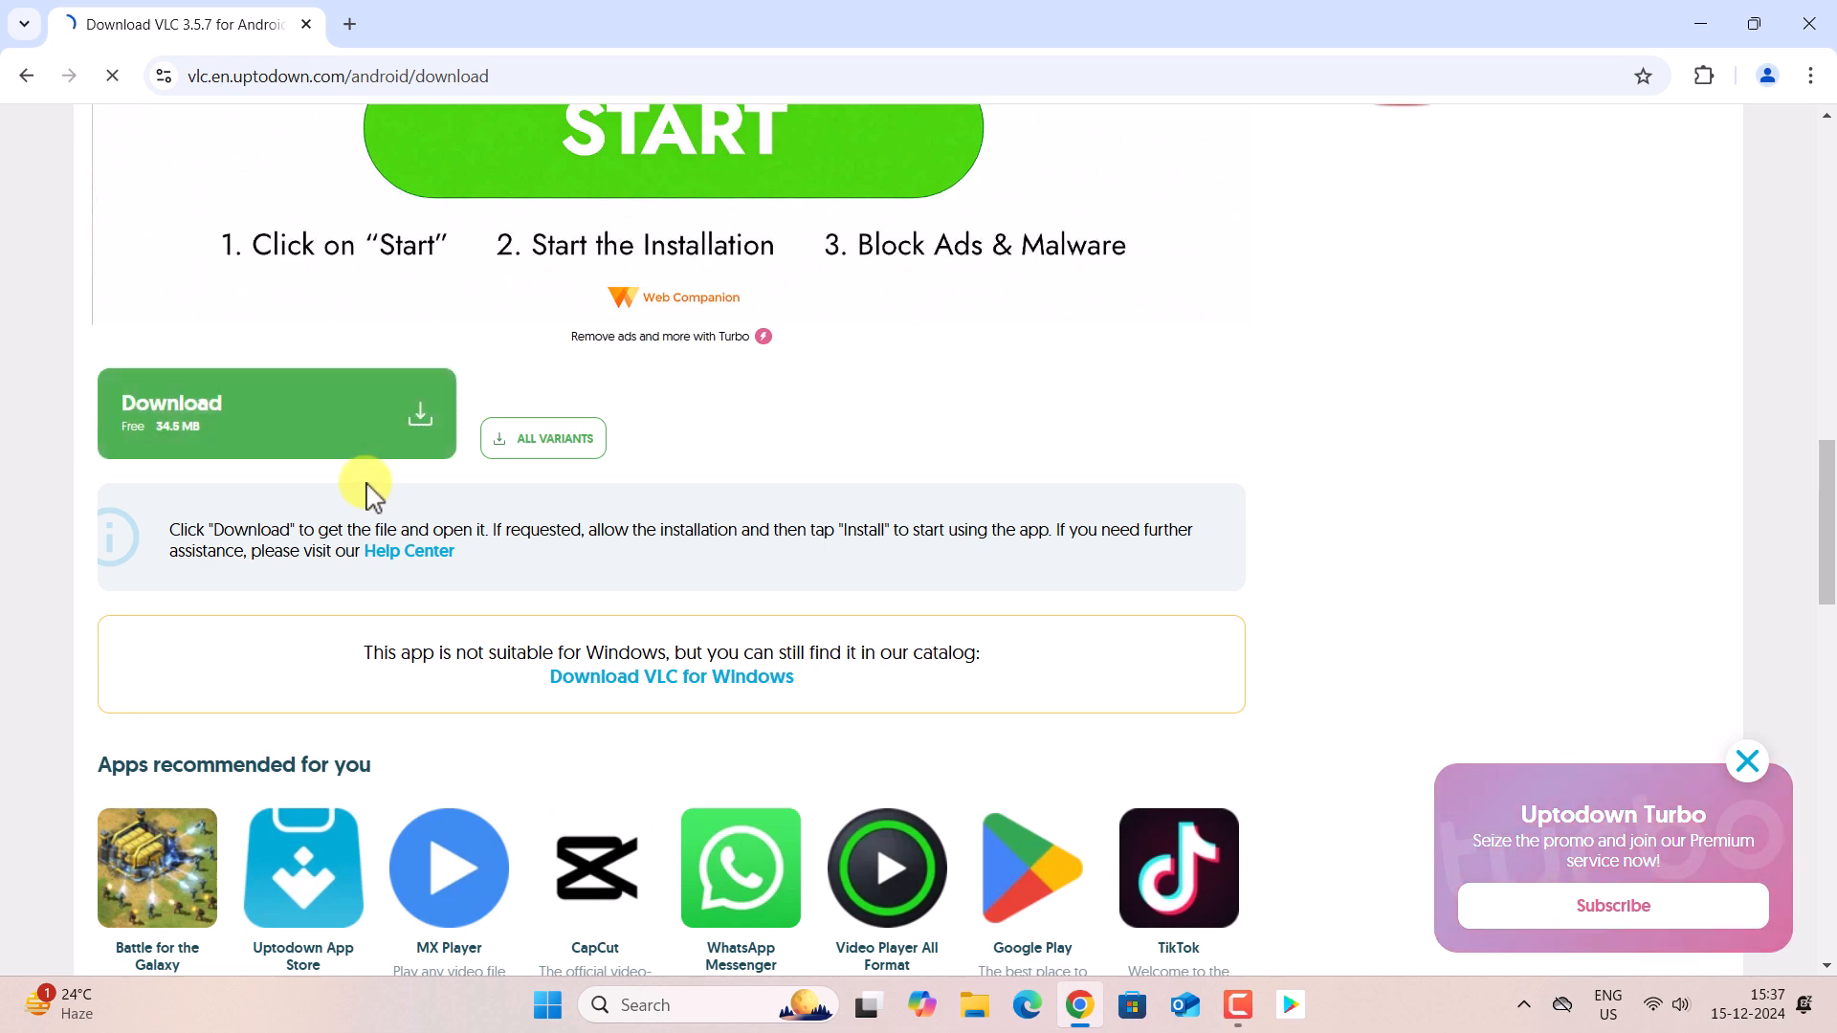
Step: Download vlc-3-5-7.apk from Uptodown, close the browser, and open the folder containing the file
left_click(911, 603)
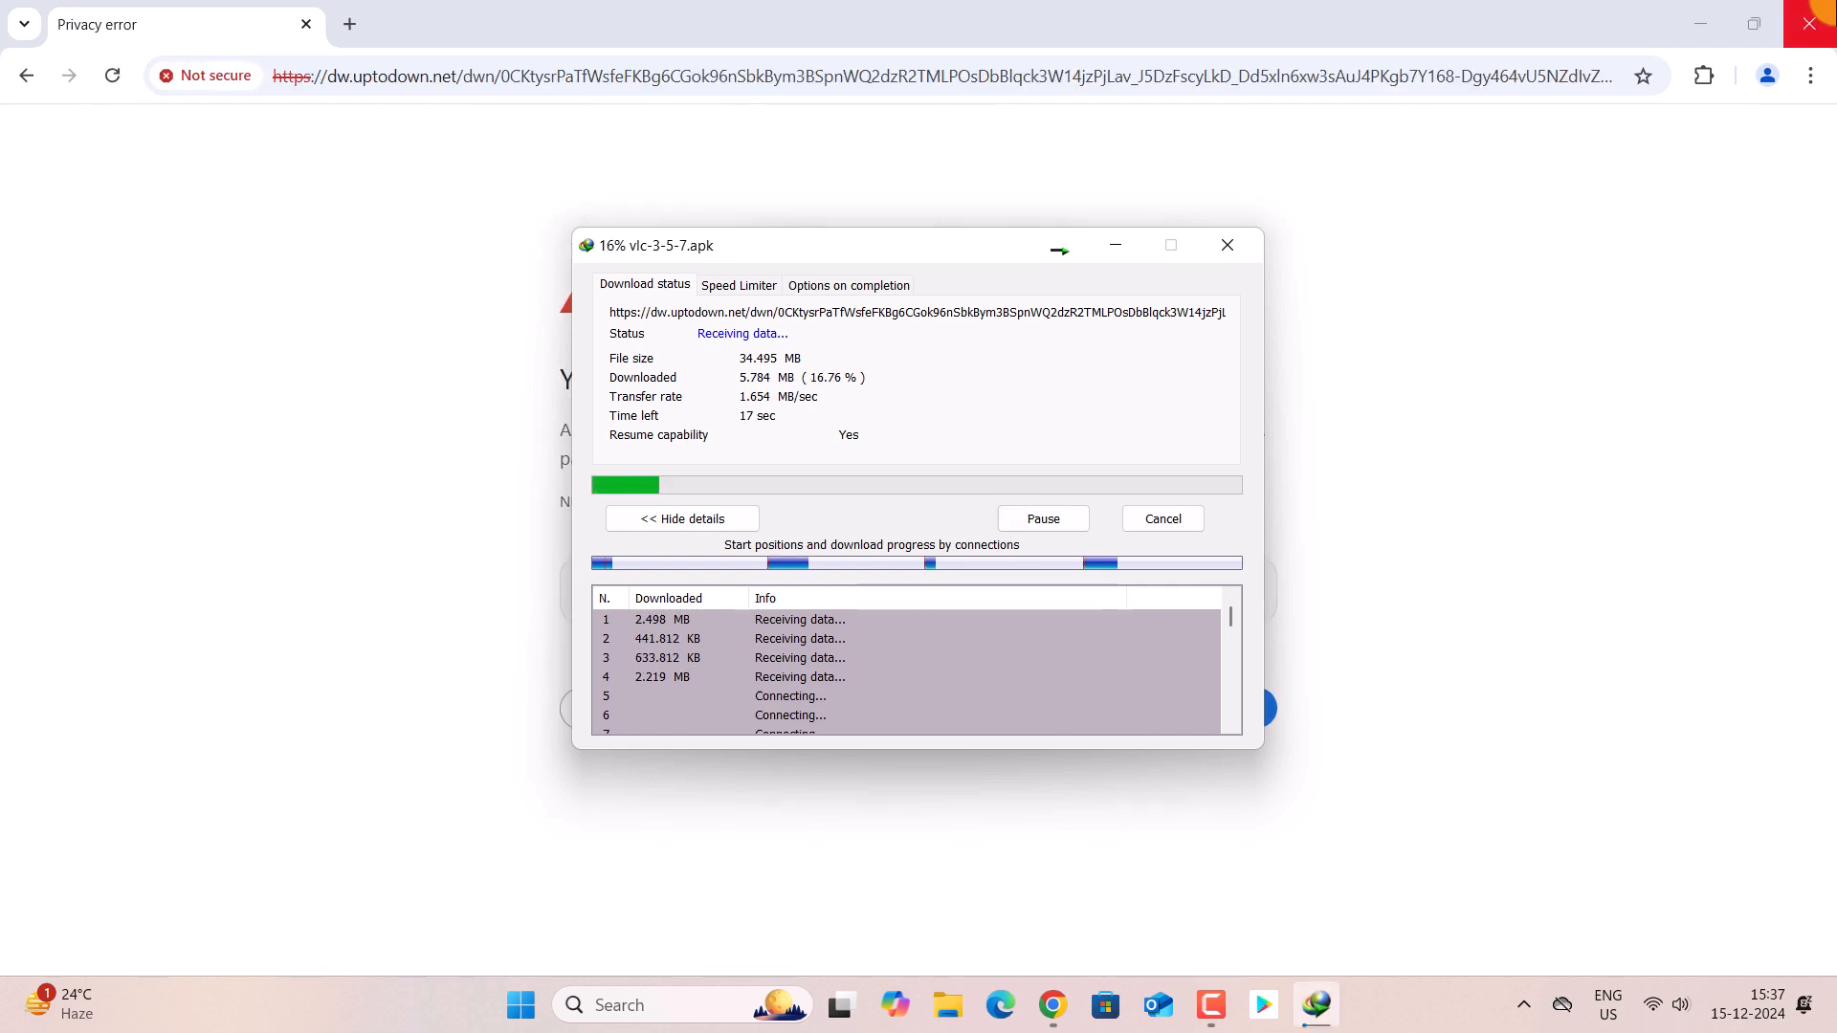
left_click(1809, 24)
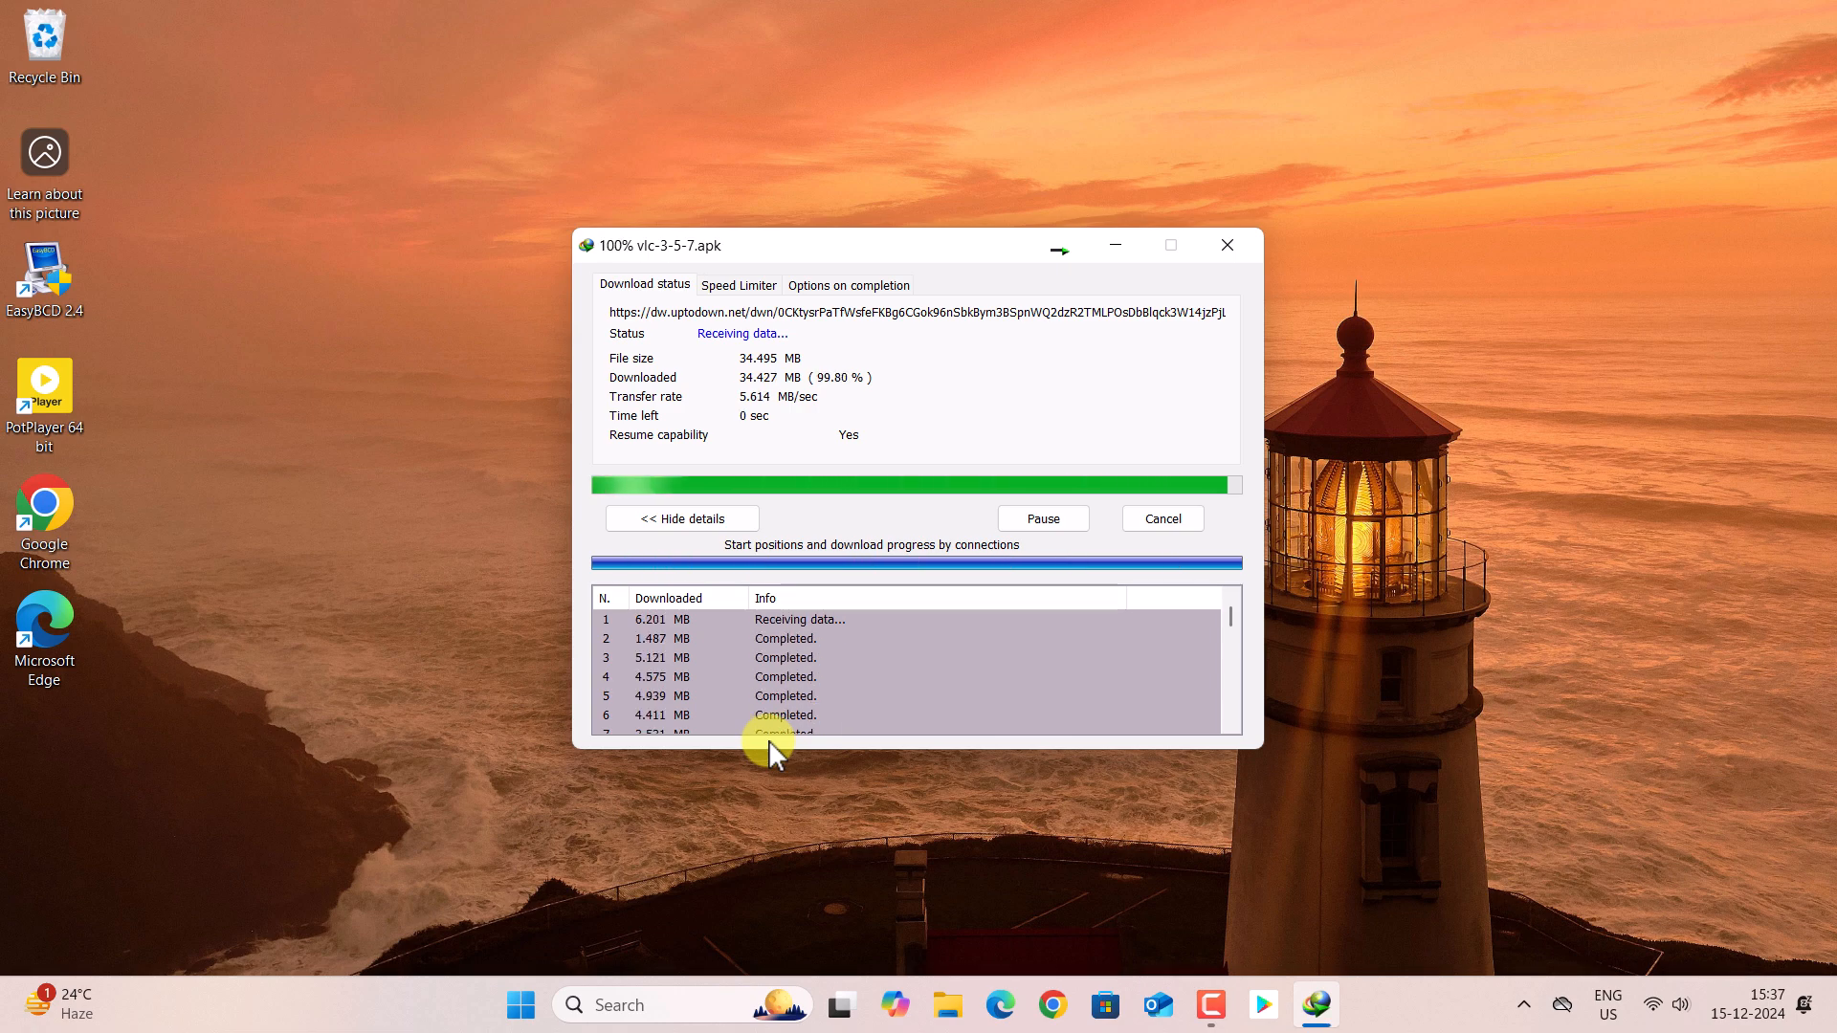
left_click(971, 577)
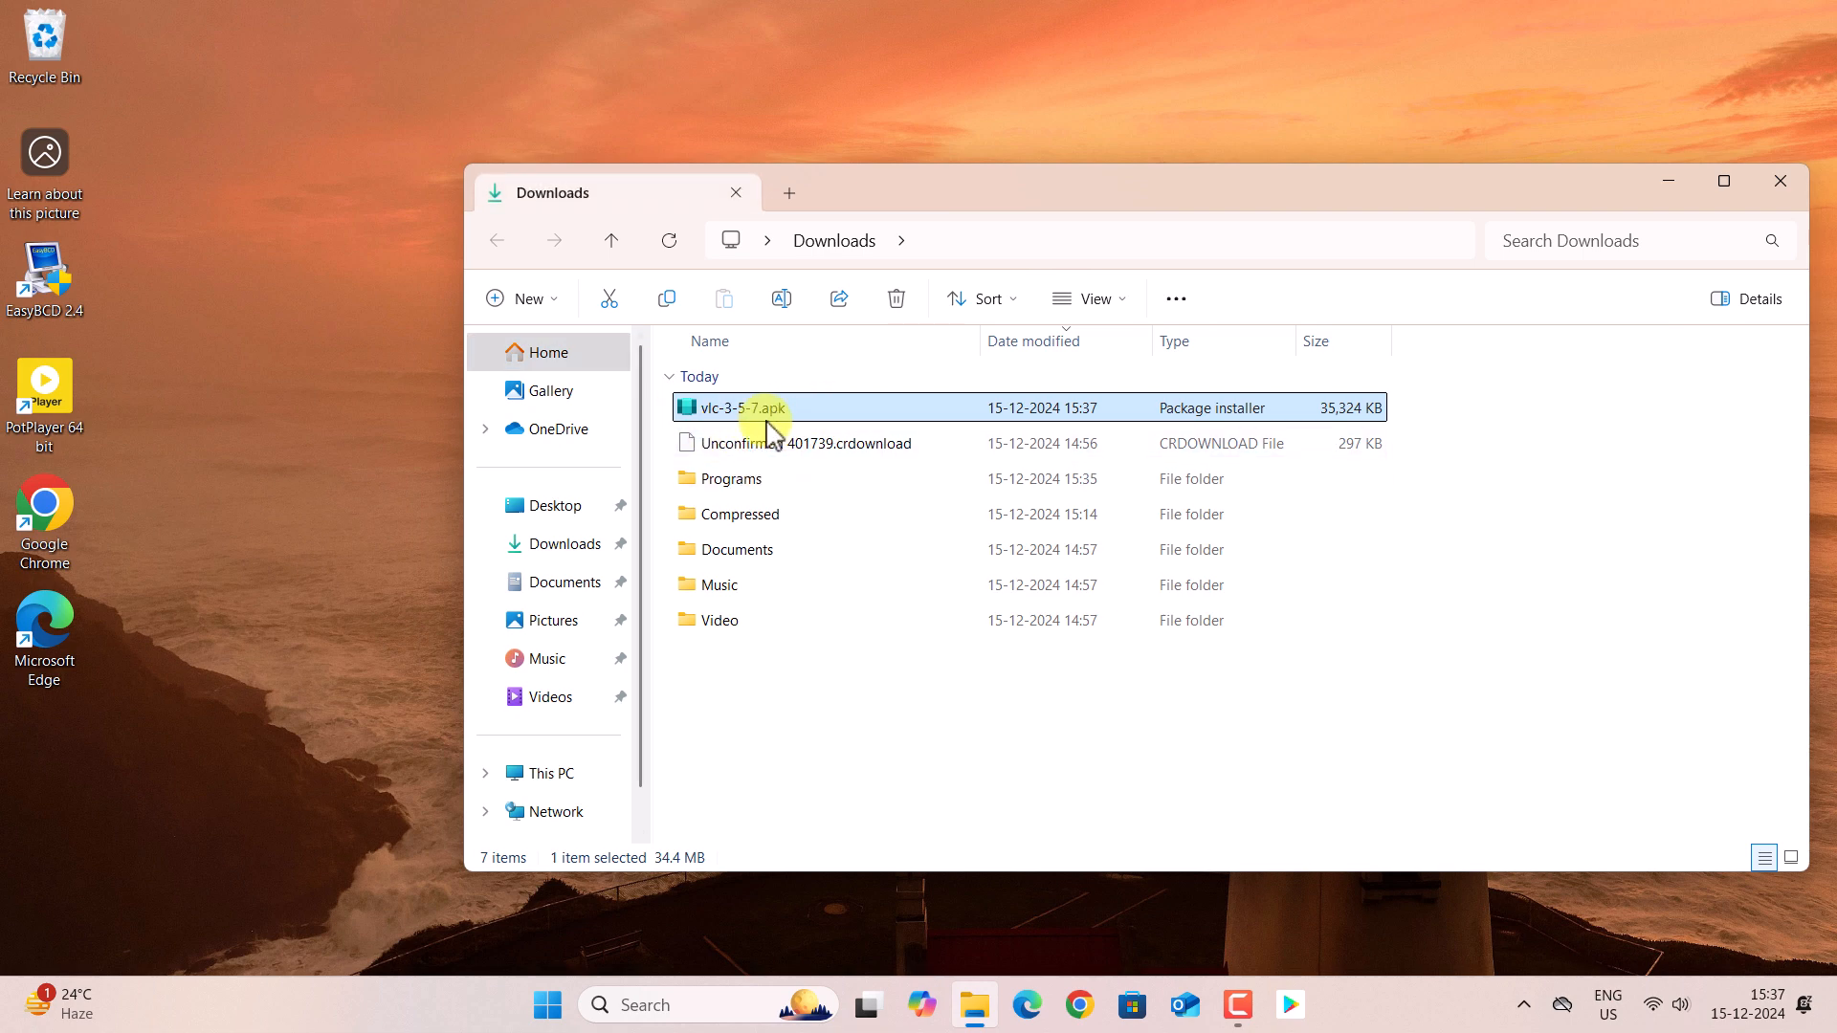
Step: Open vlc-3-5-7.apk from the Downloads folder and install VLC through WSA PacMan
left_click(773, 727)
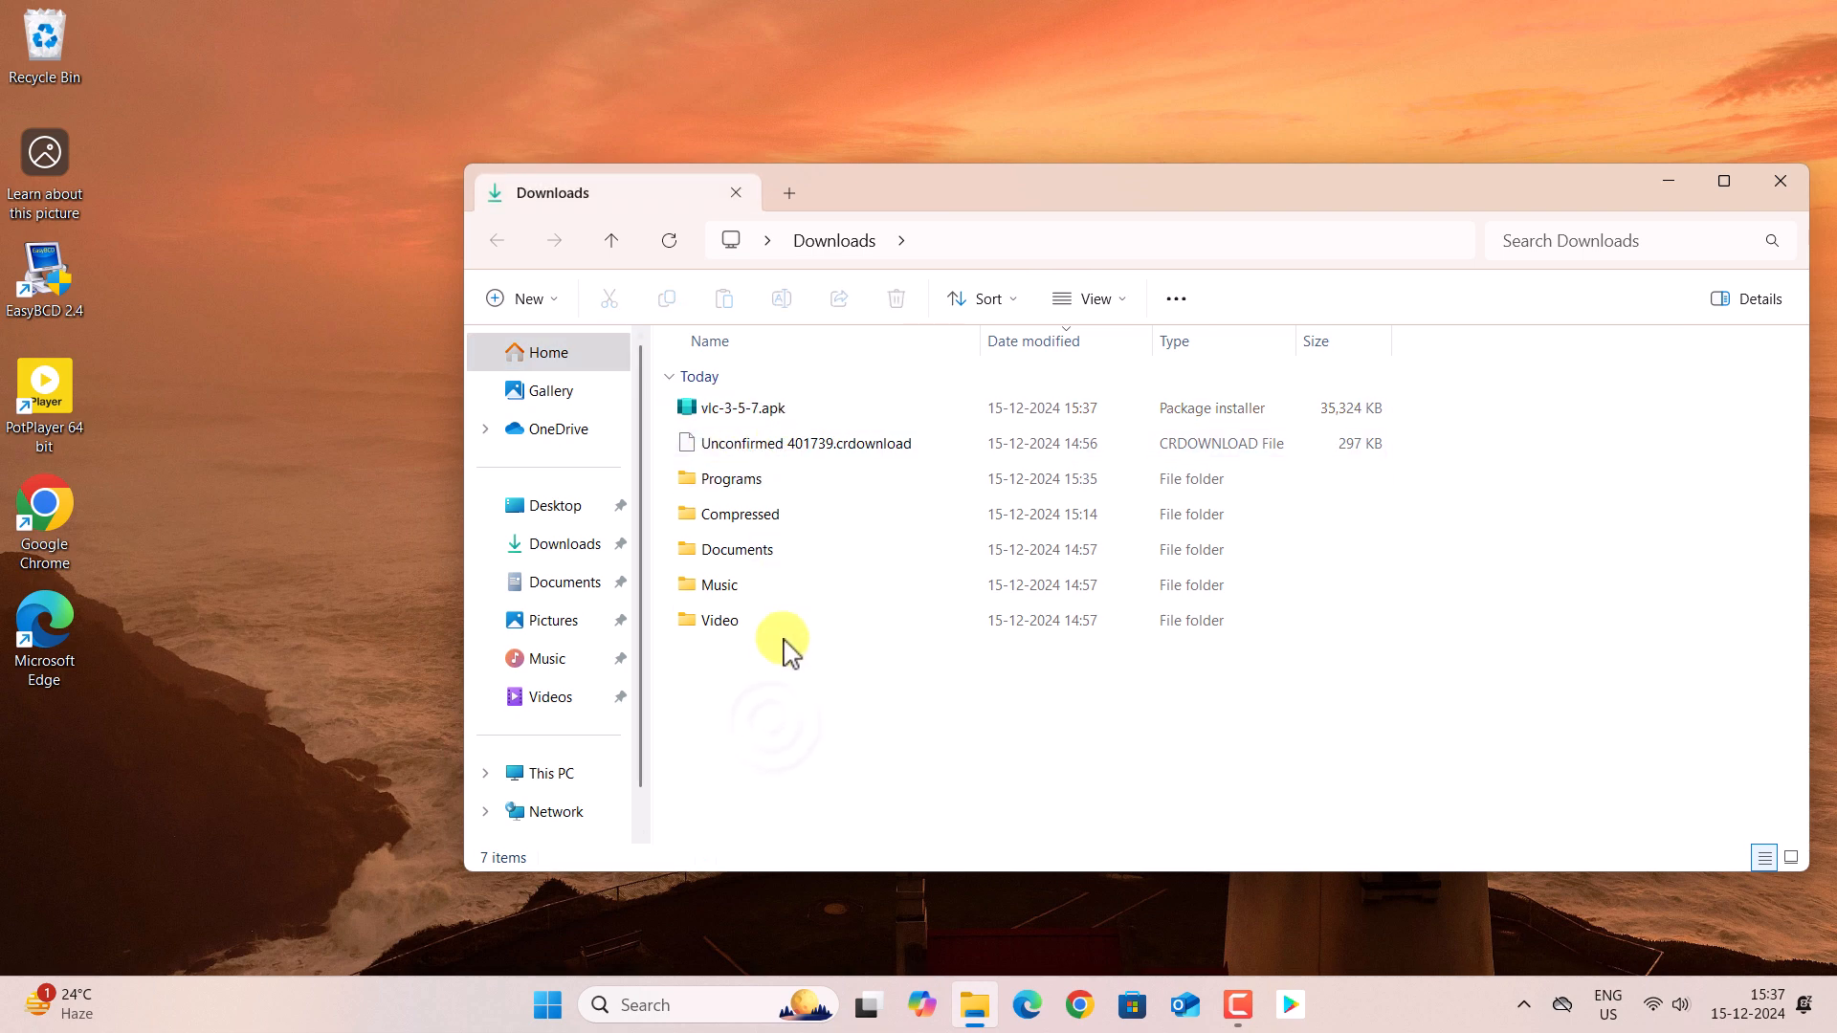
left_click(773, 412)
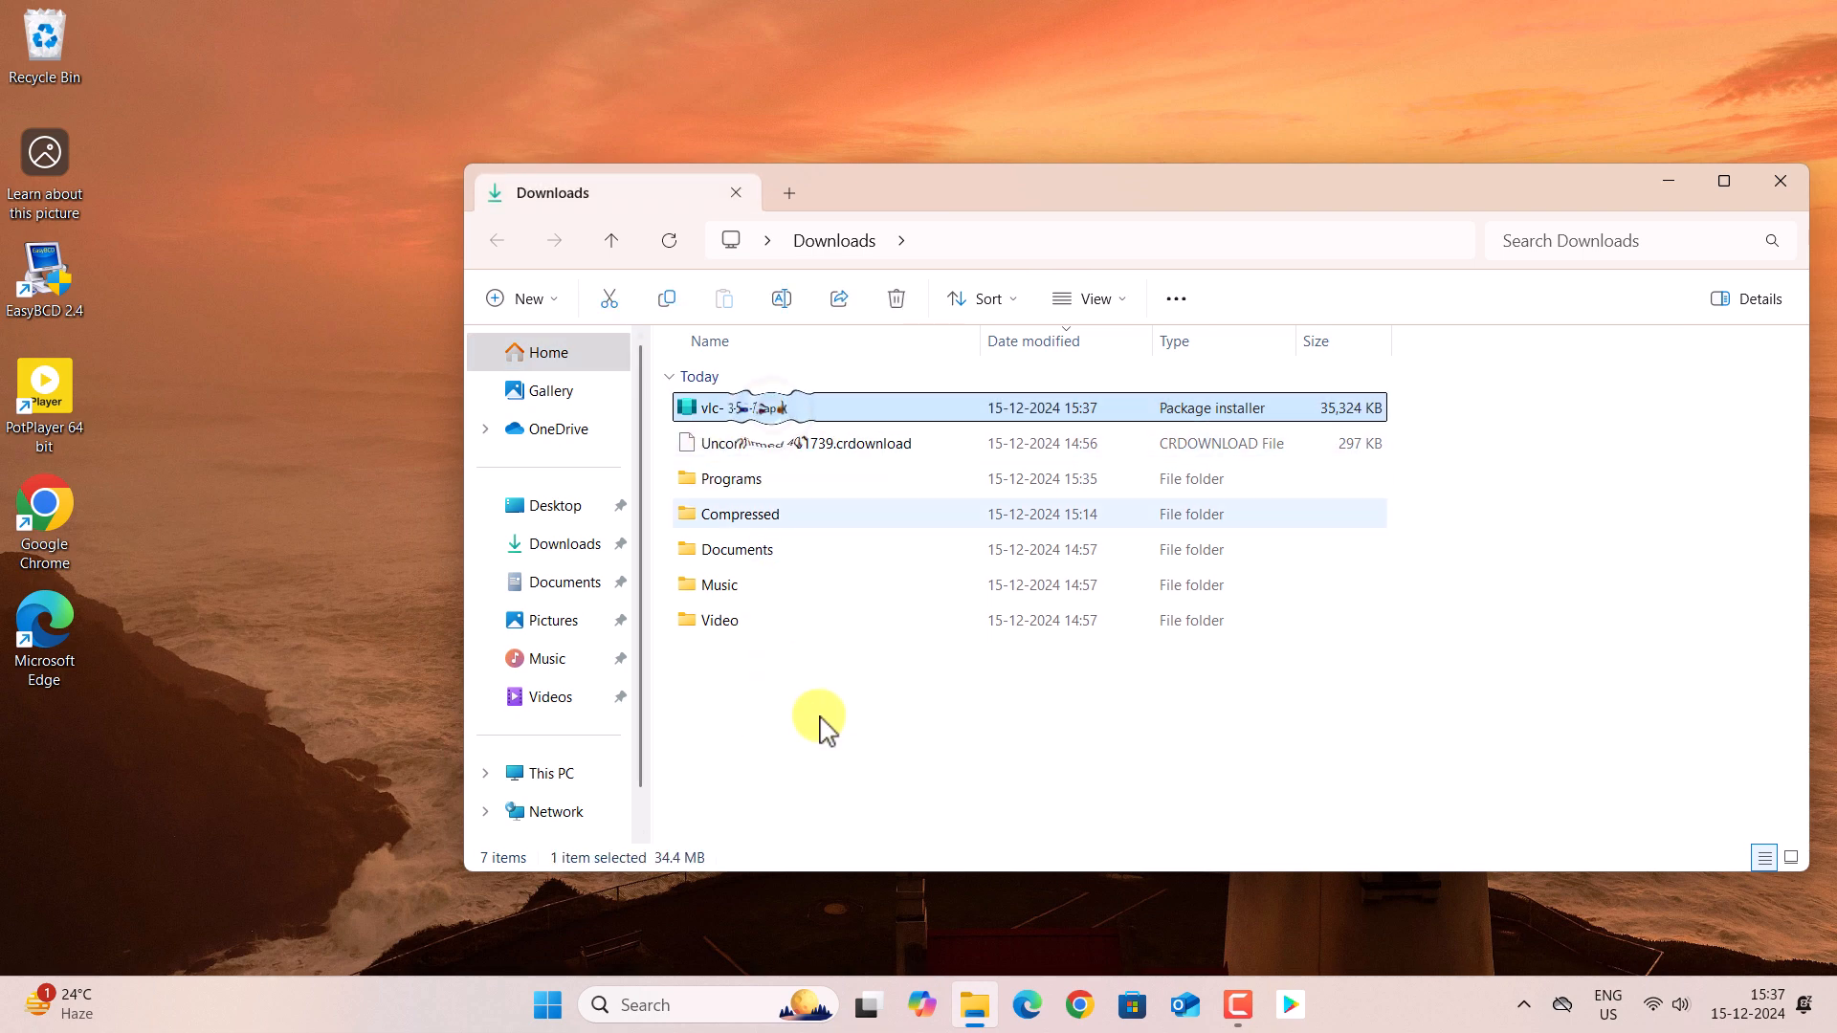
double_click(765, 419)
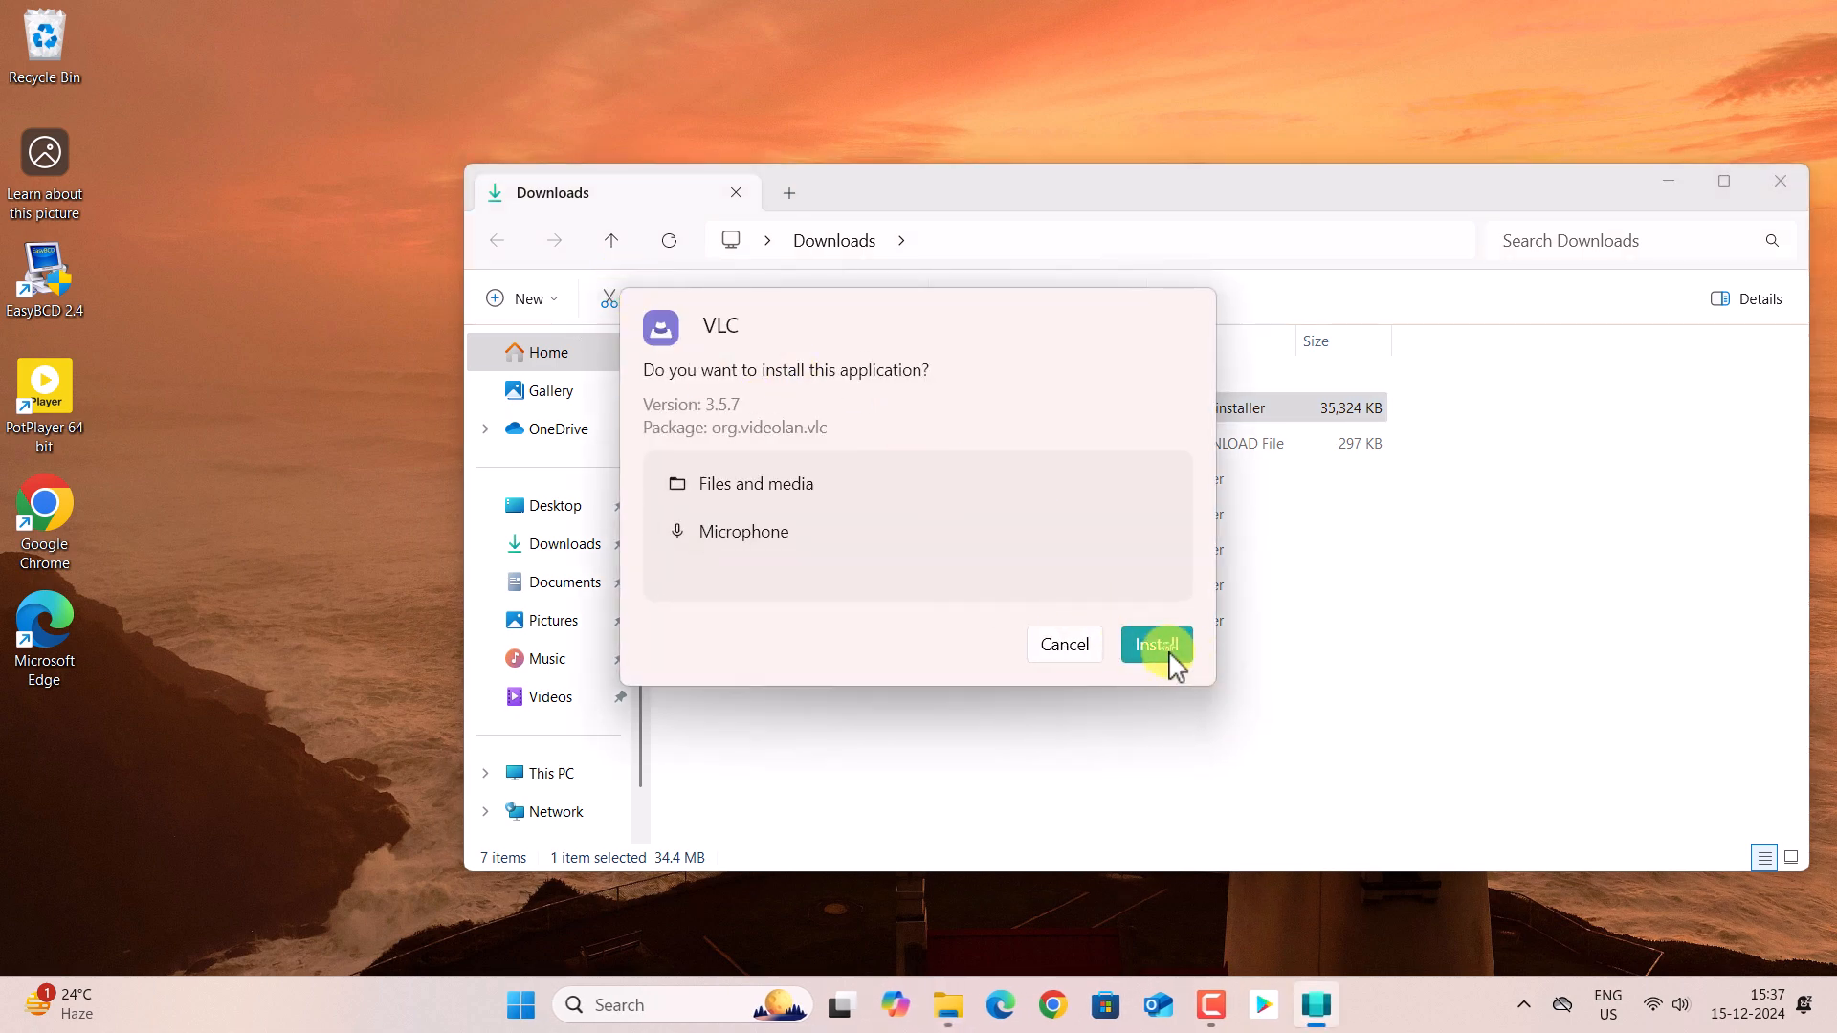
left_click(1157, 645)
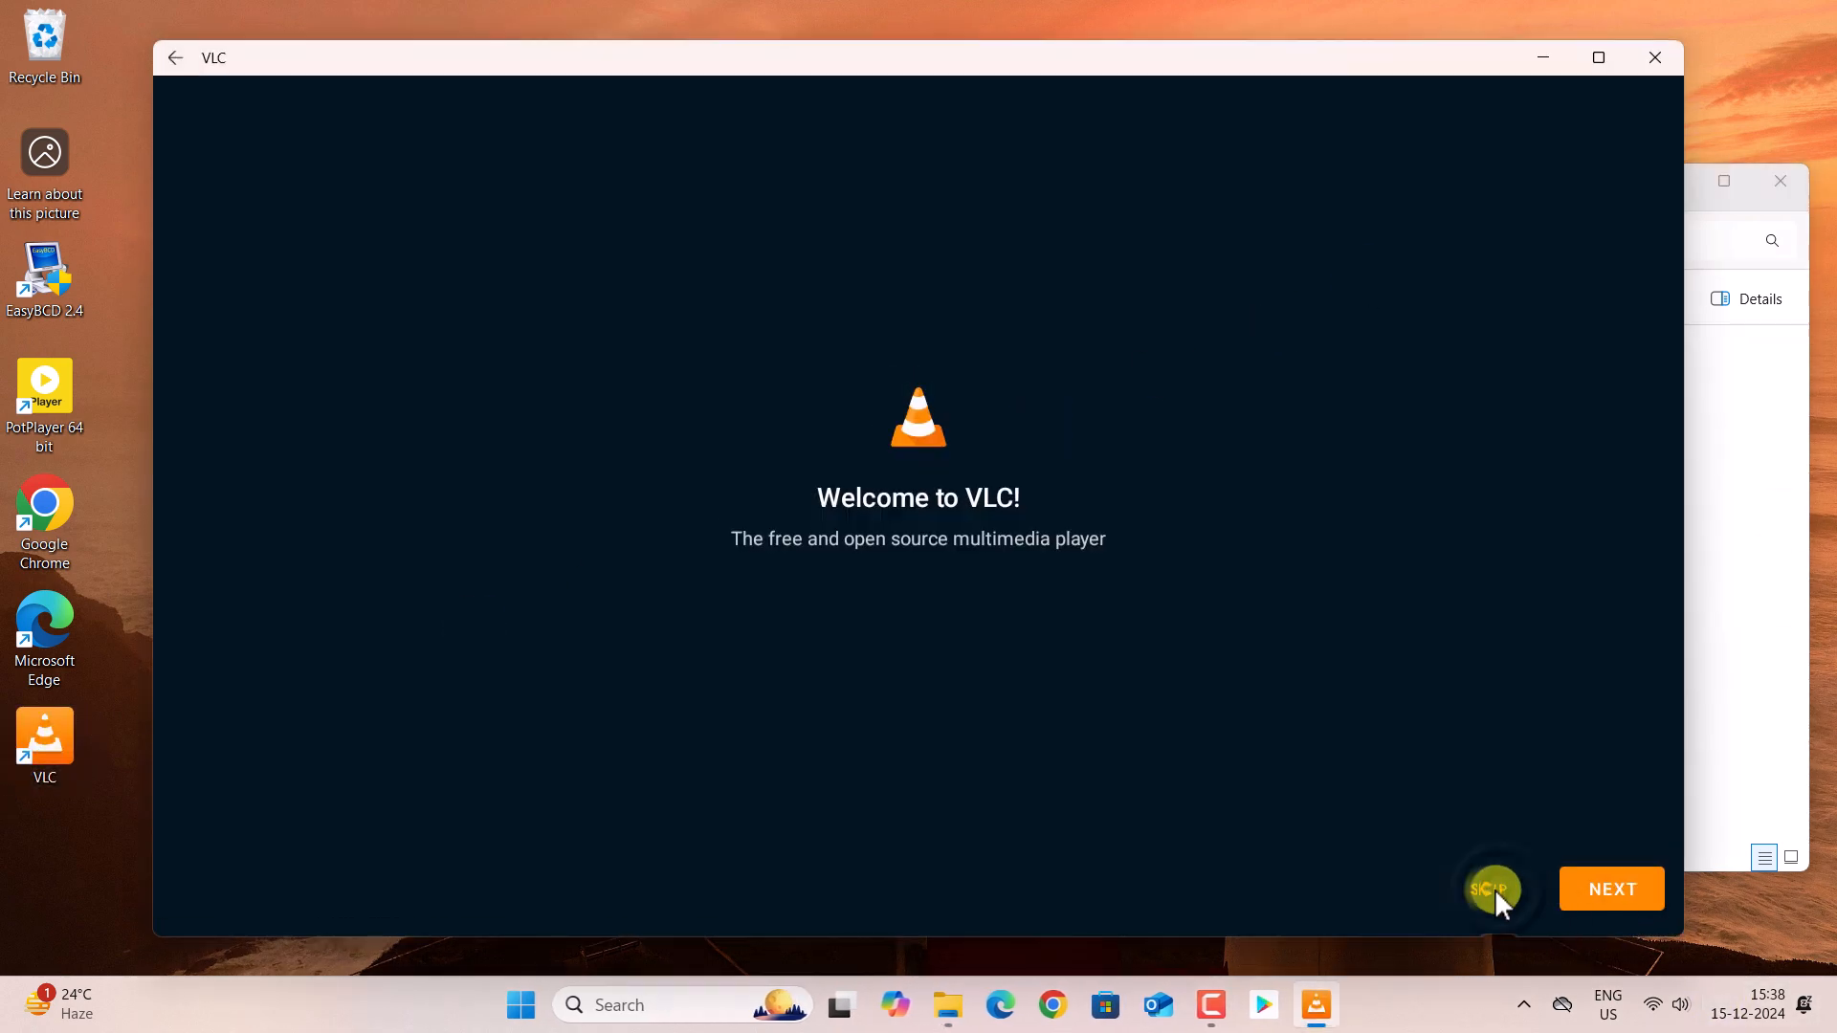
Step: Skip VLC's welcome setup, acknowledge the notification permission dialog, and close the VLC and Downloads windows
left_click(1612, 890)
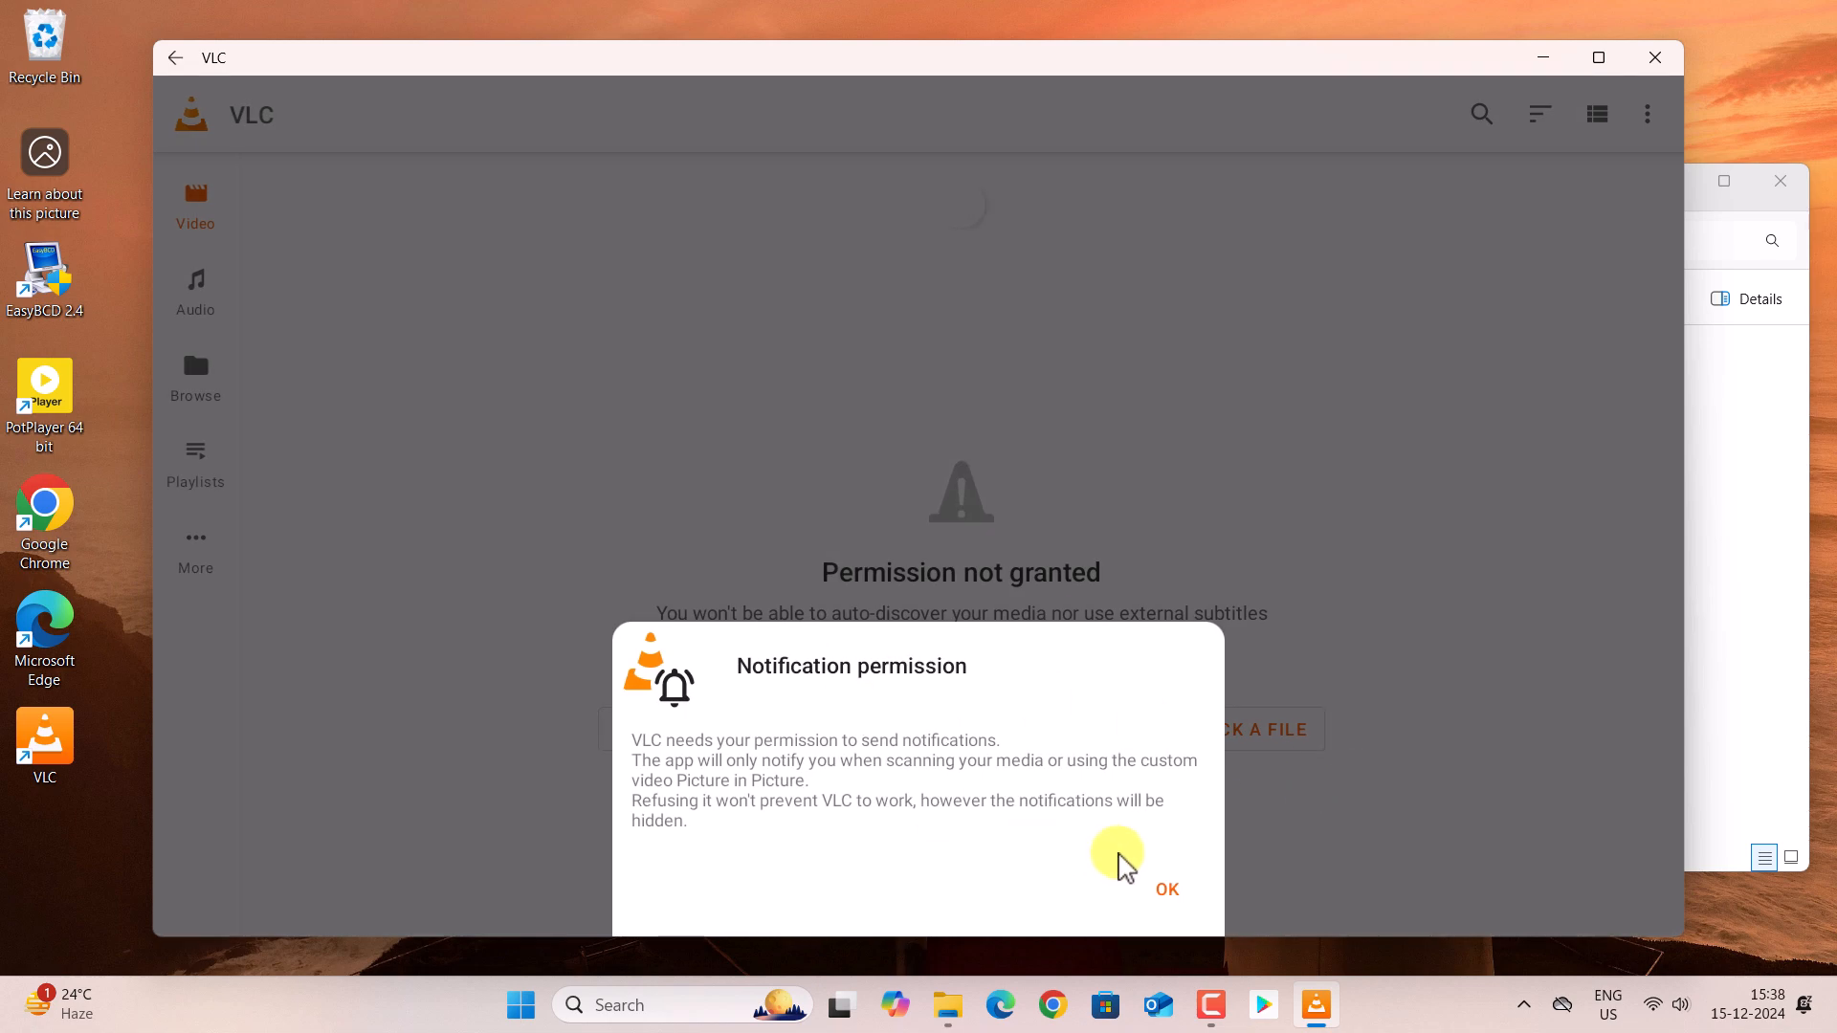
left_click(1166, 882)
left_click(1657, 59)
left_click(1780, 181)
Step: Search Windows for "vlc" and uninstall the VLC app
left_click(691, 1010)
type("vlc")
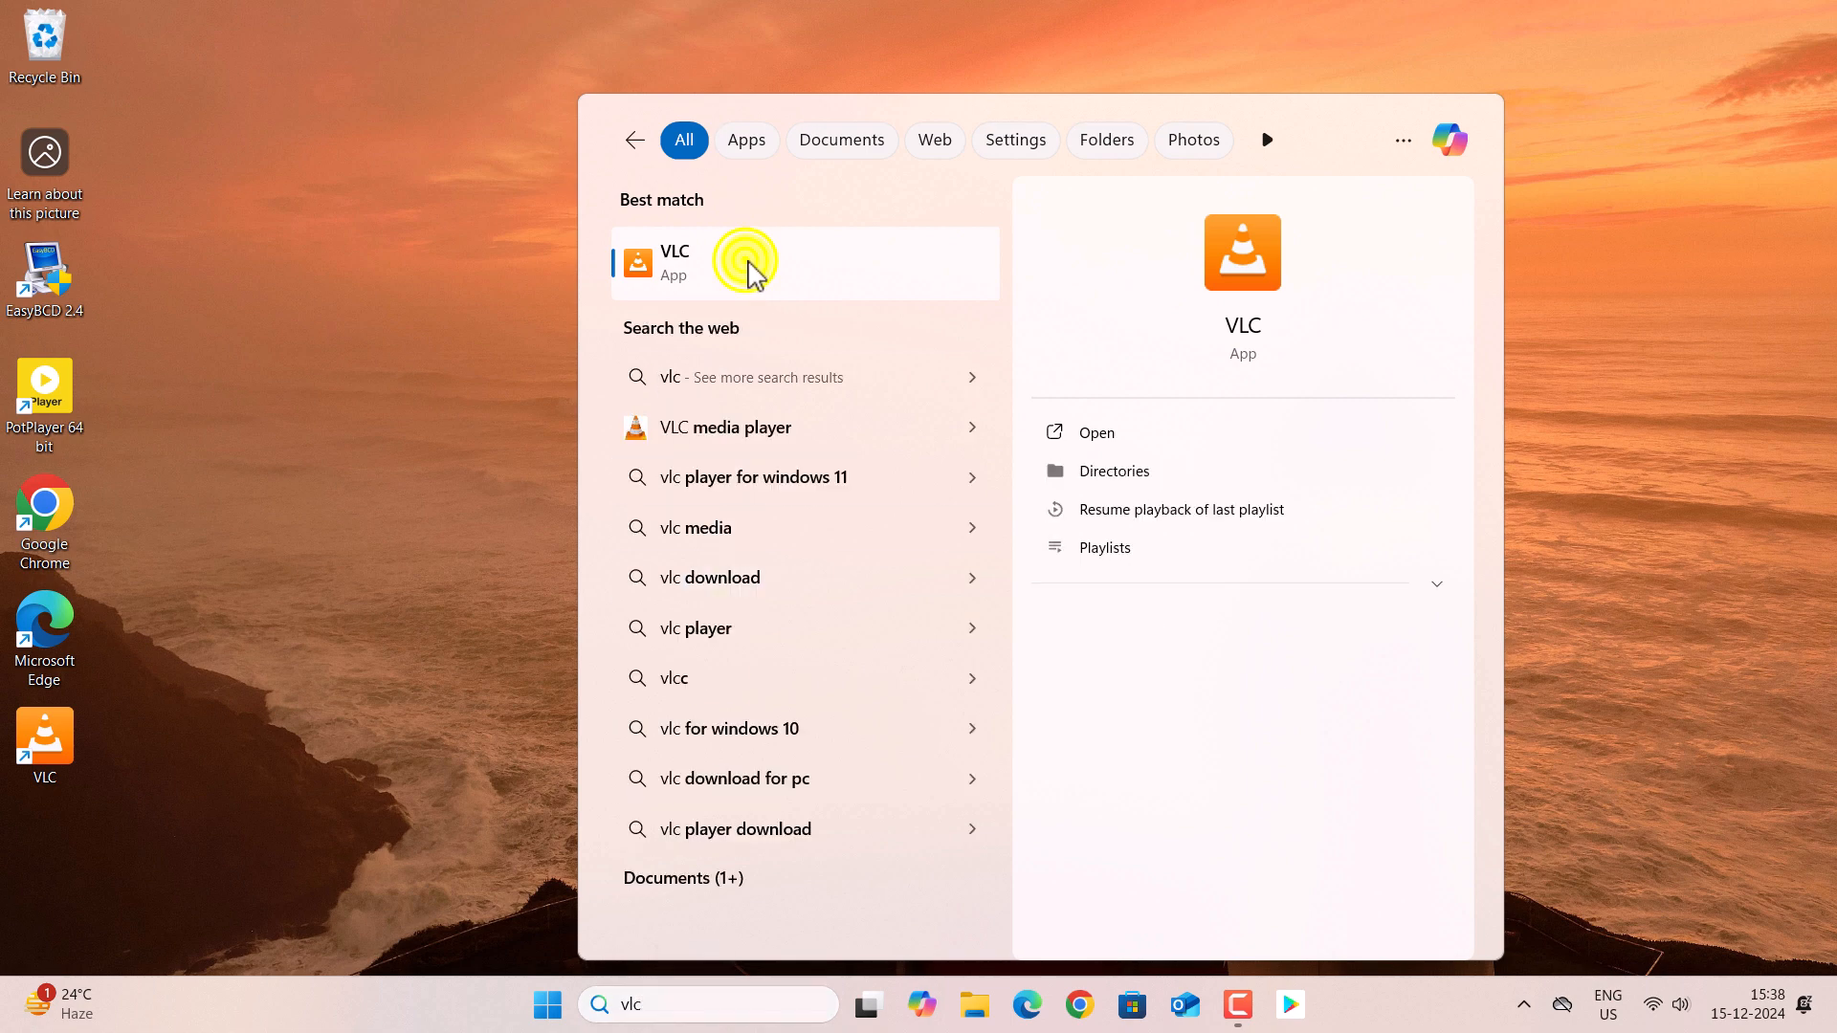
right_click(749, 248)
left_click(864, 521)
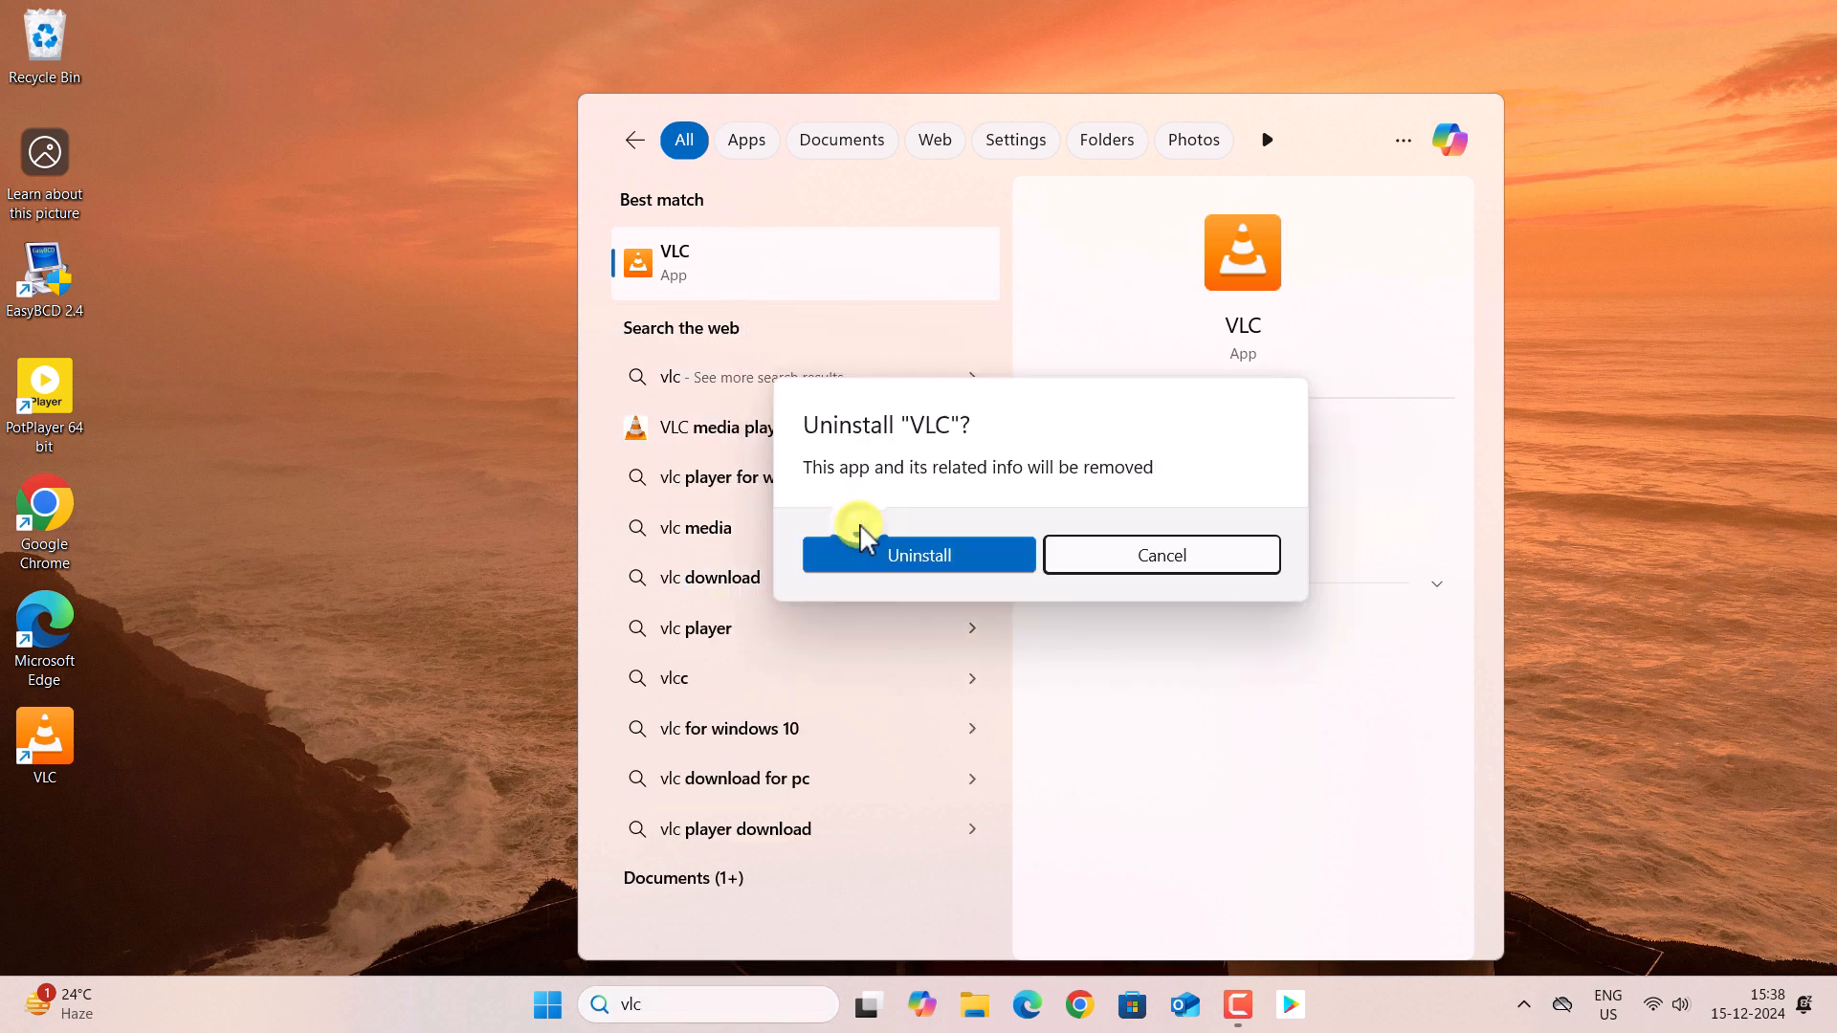
left_click(964, 562)
Step: Search Windows again for "vlc" to check that the app is gone, and dismiss the search
left_click(700, 998)
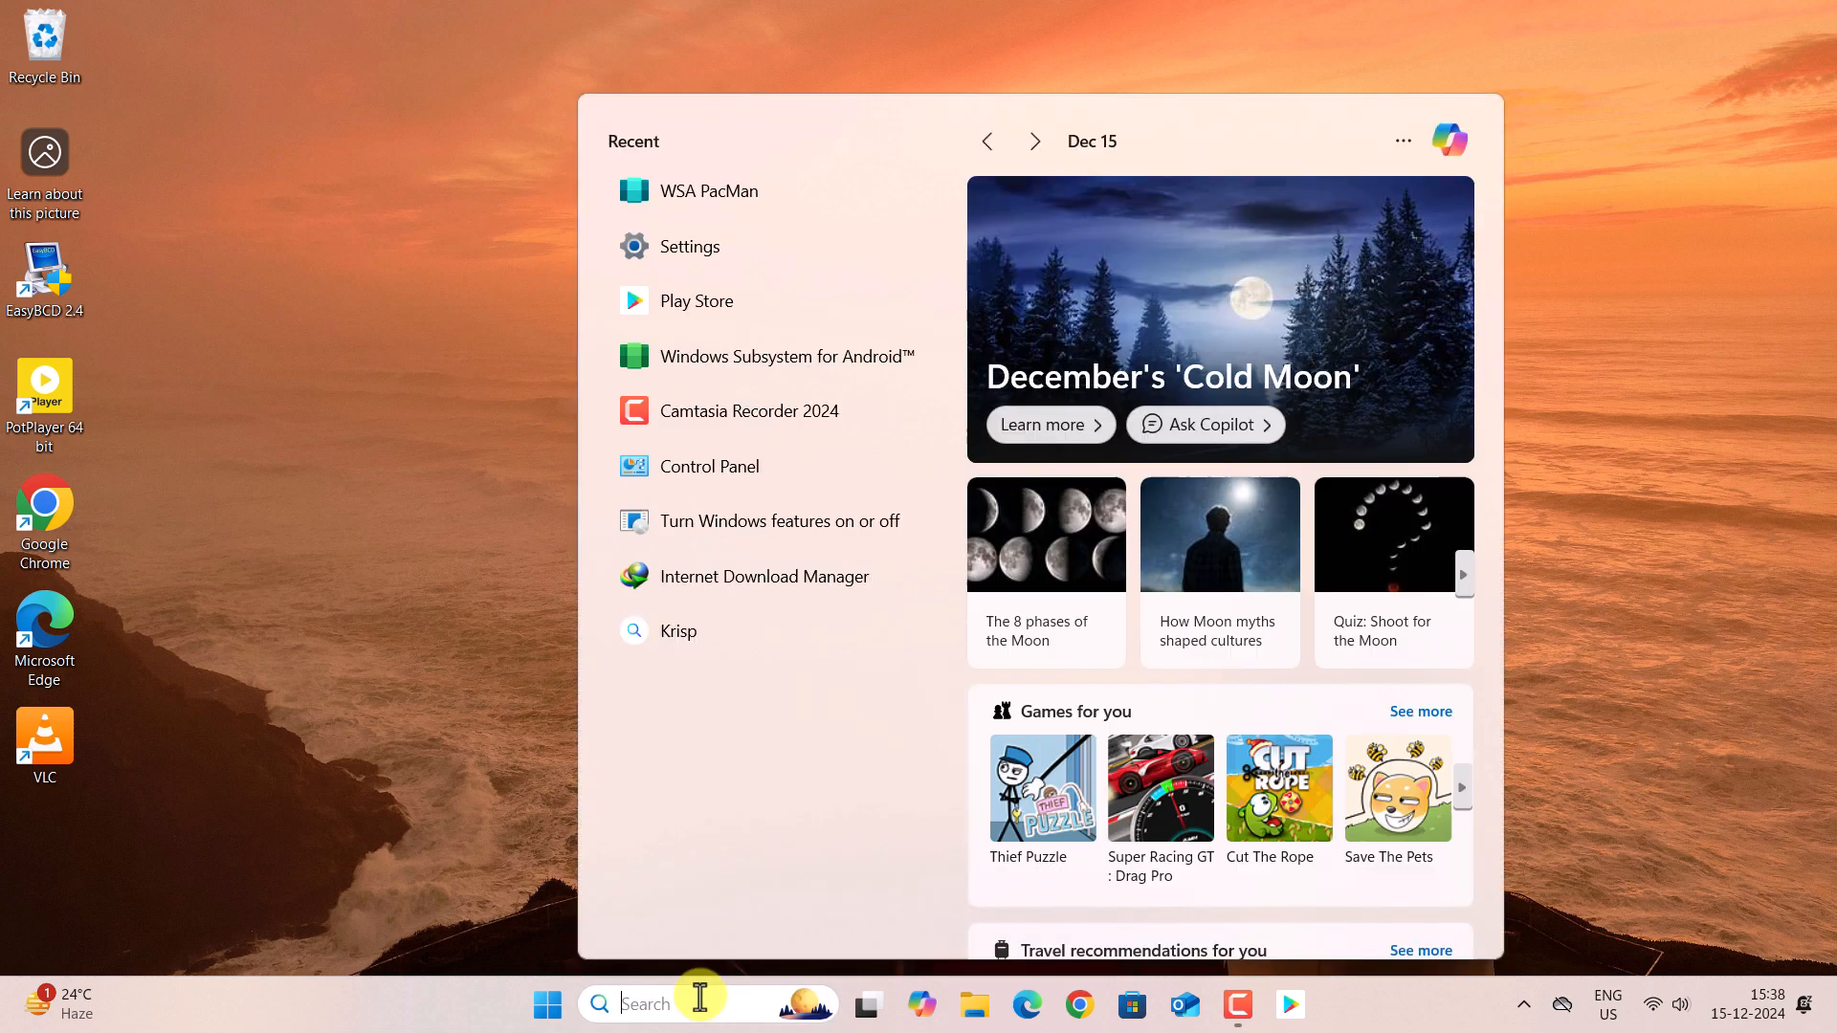
type("vlc")
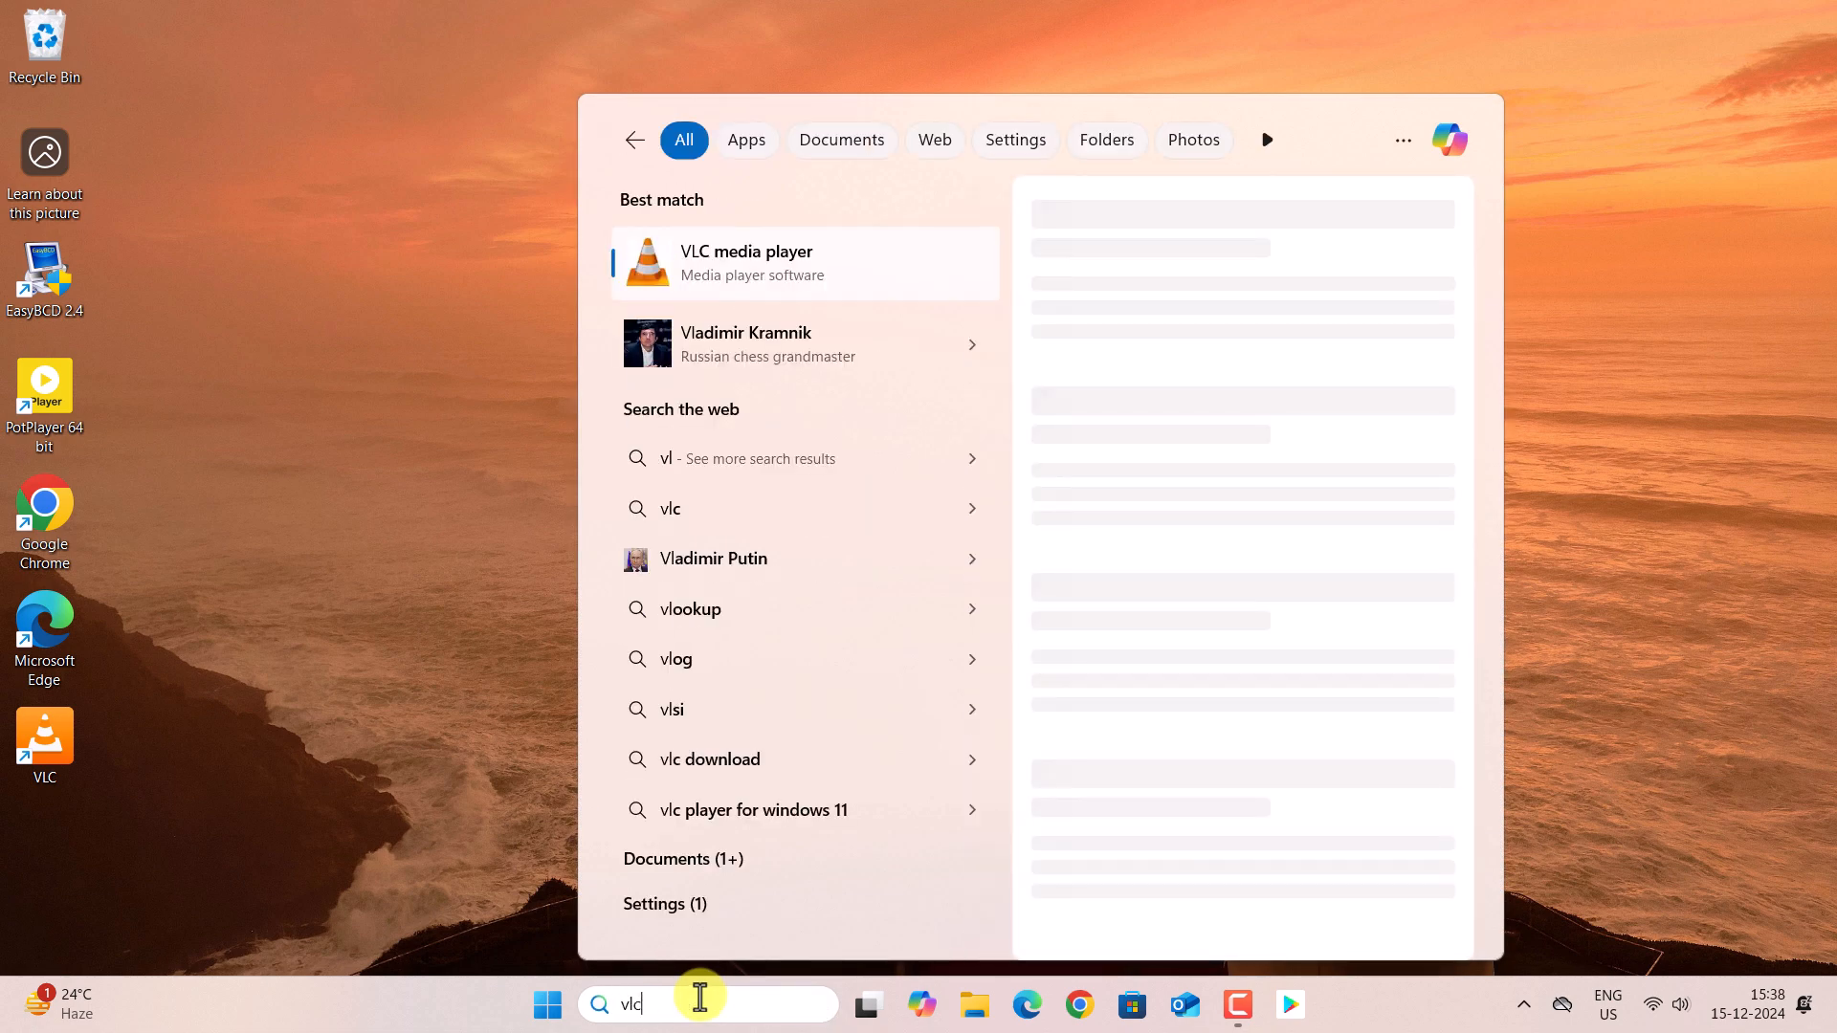
left_click(427, 513)
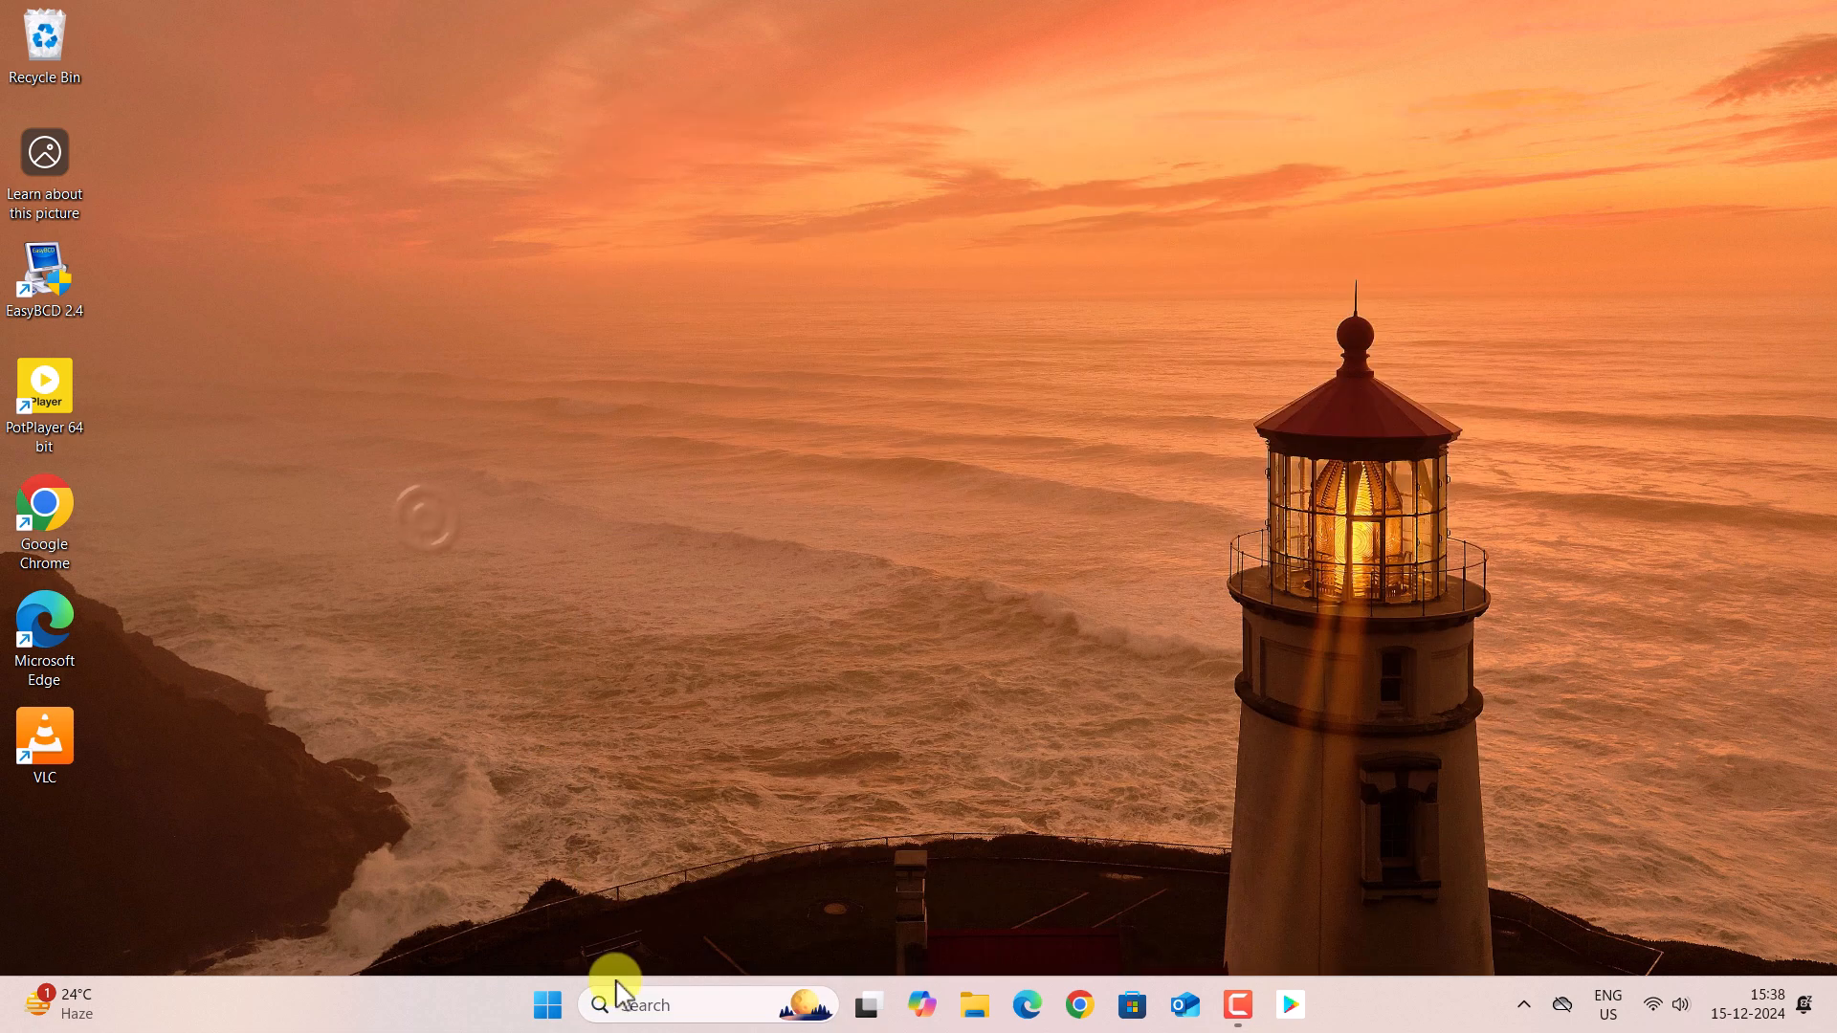
Step: Open Play Store and search for "vlc" to check the install status of VLC for Android
left_click(1287, 1002)
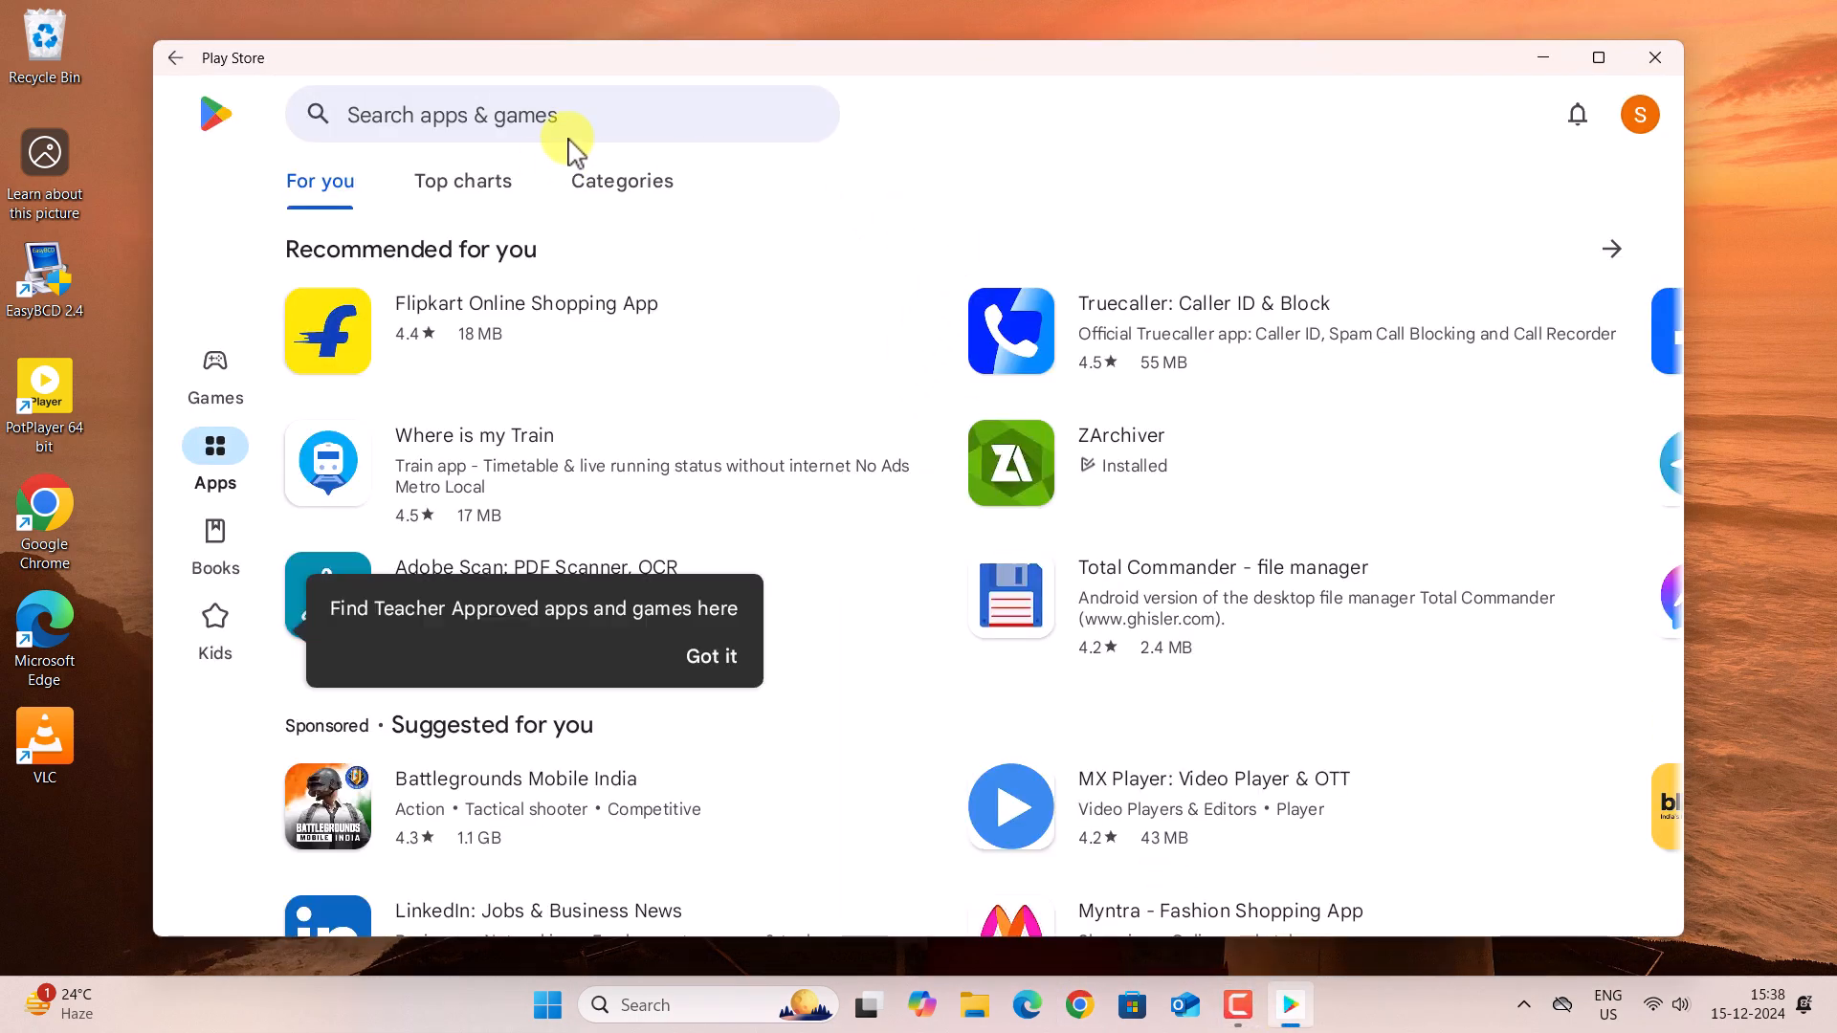
left_click(571, 134)
type("vlc")
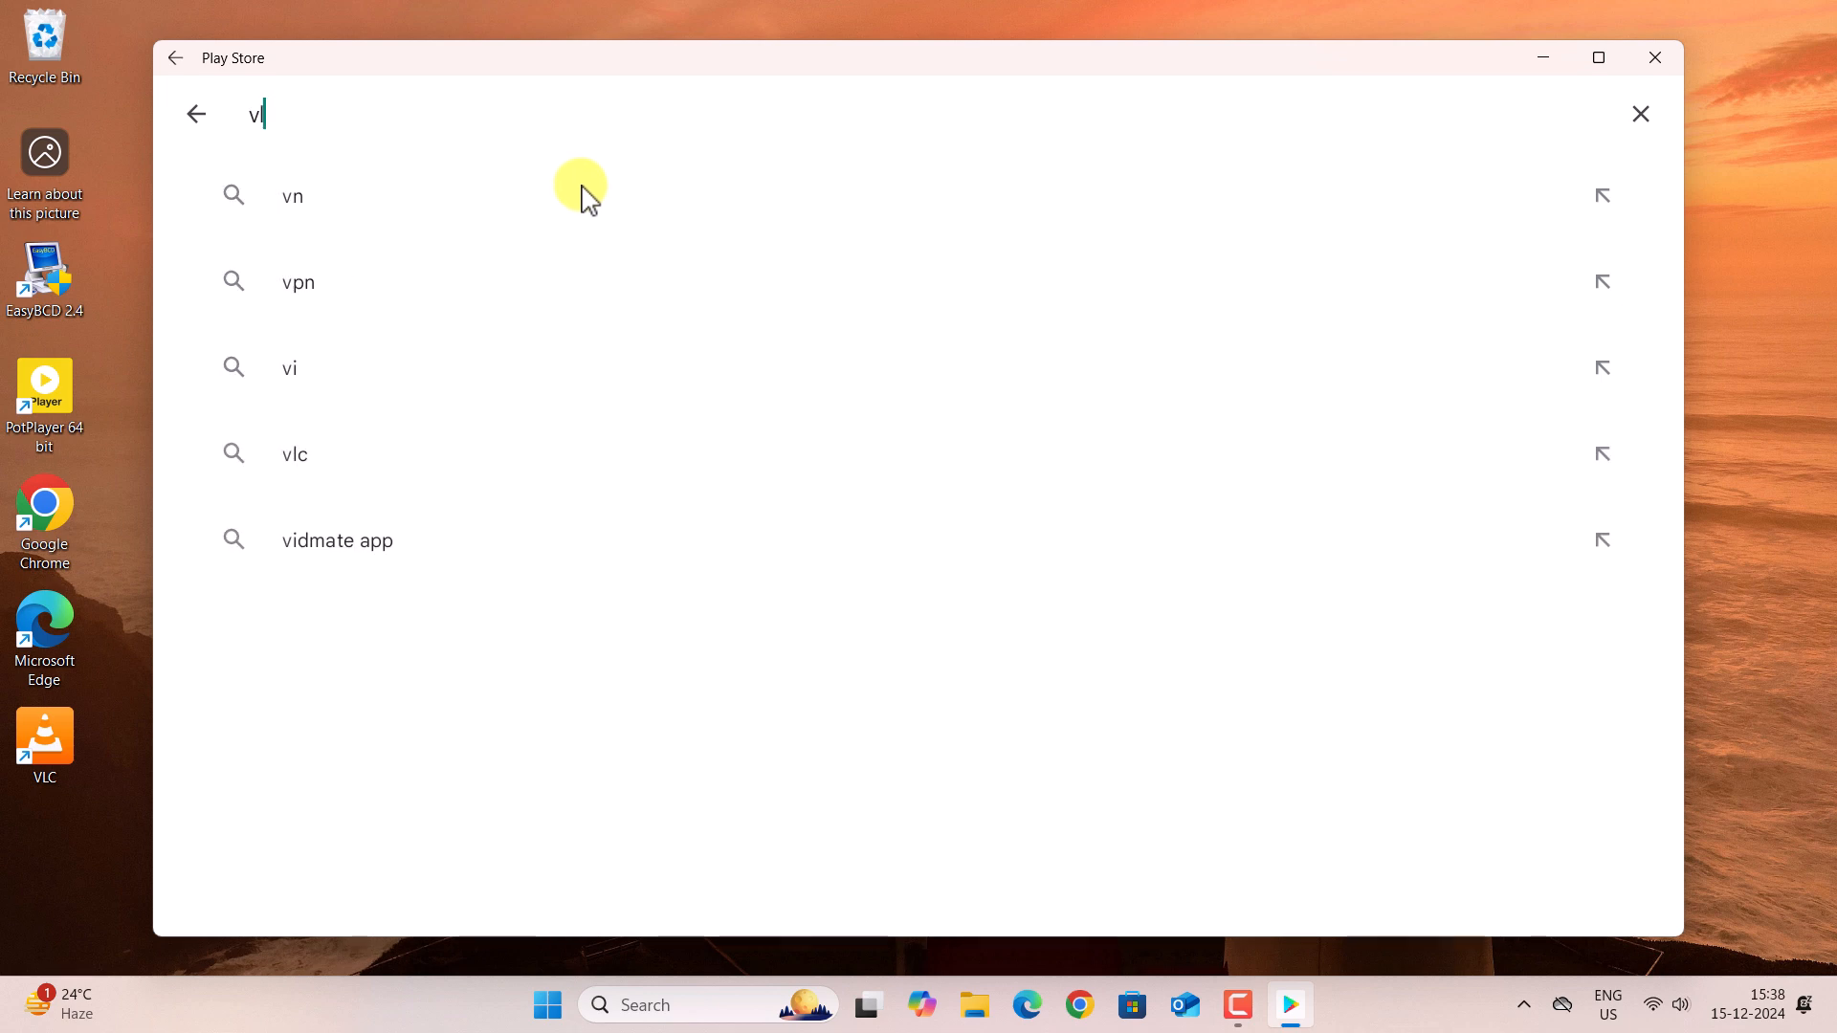
left_click(547, 199)
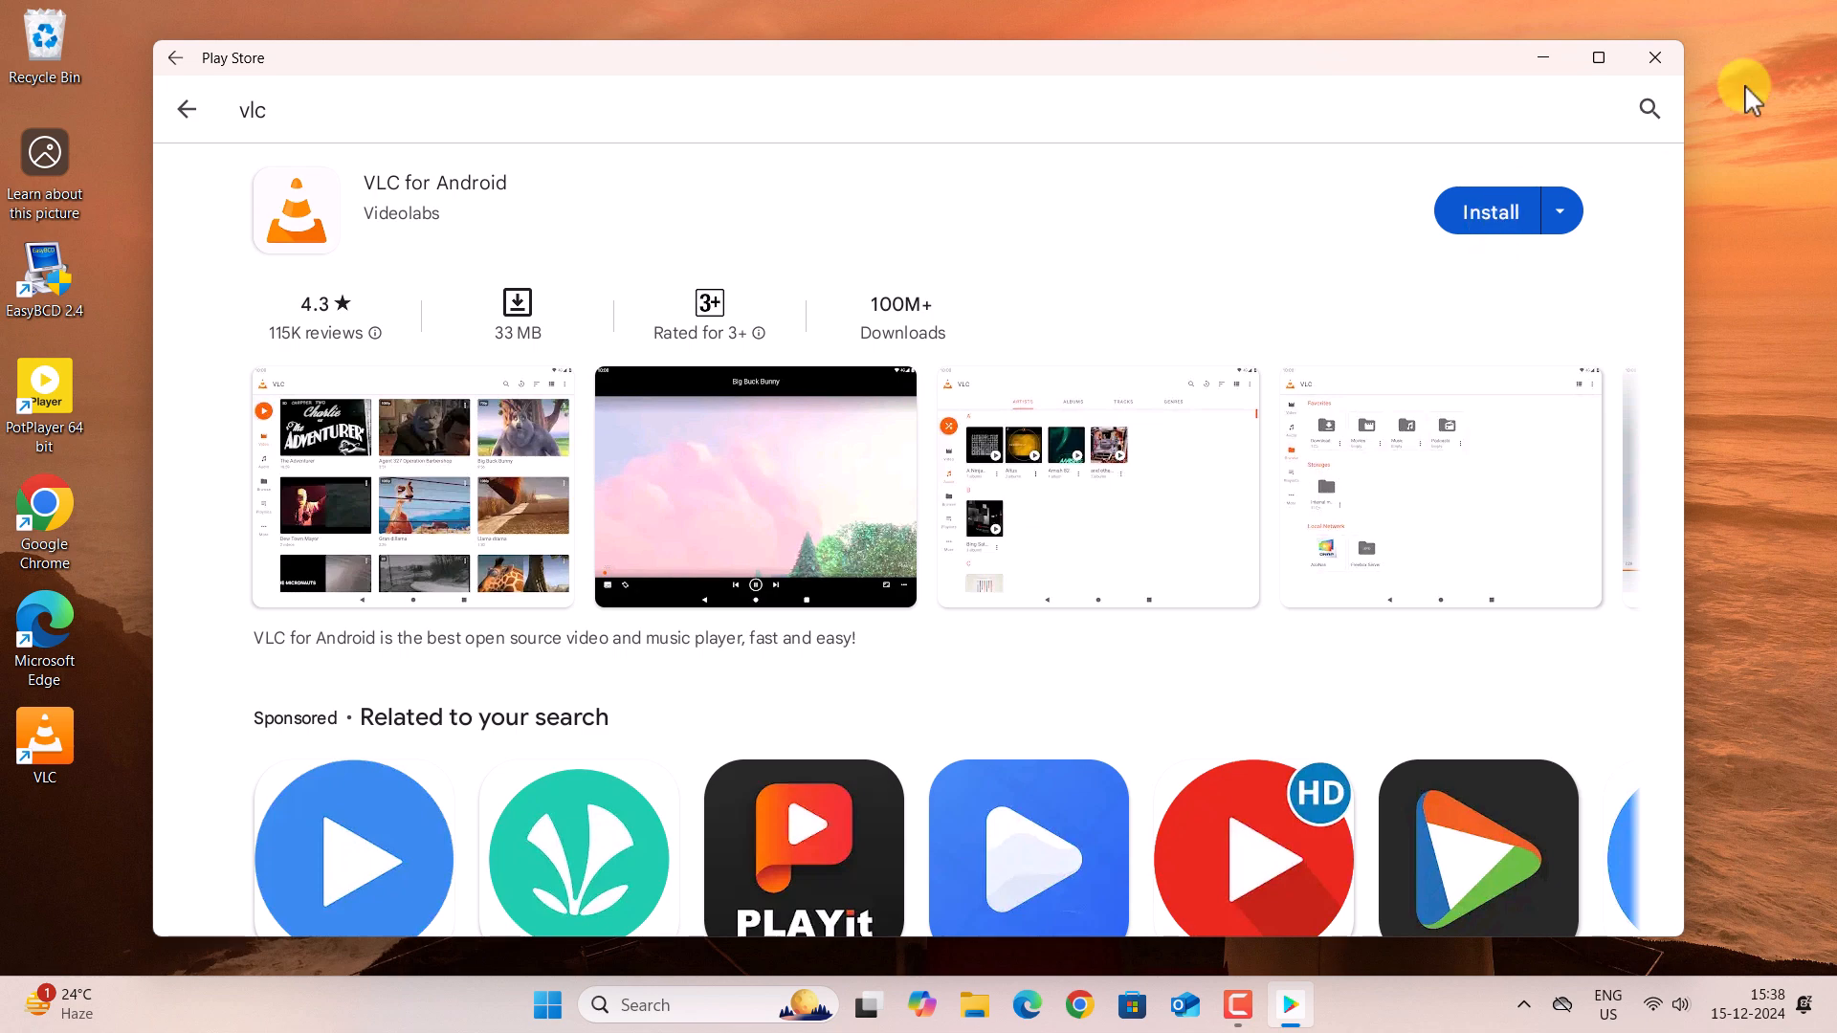
Step: Close Play Store and try to launch VLC from its remaining desktop shortcut
left_click(1655, 57)
left_click(741, 461)
double_click(23, 751)
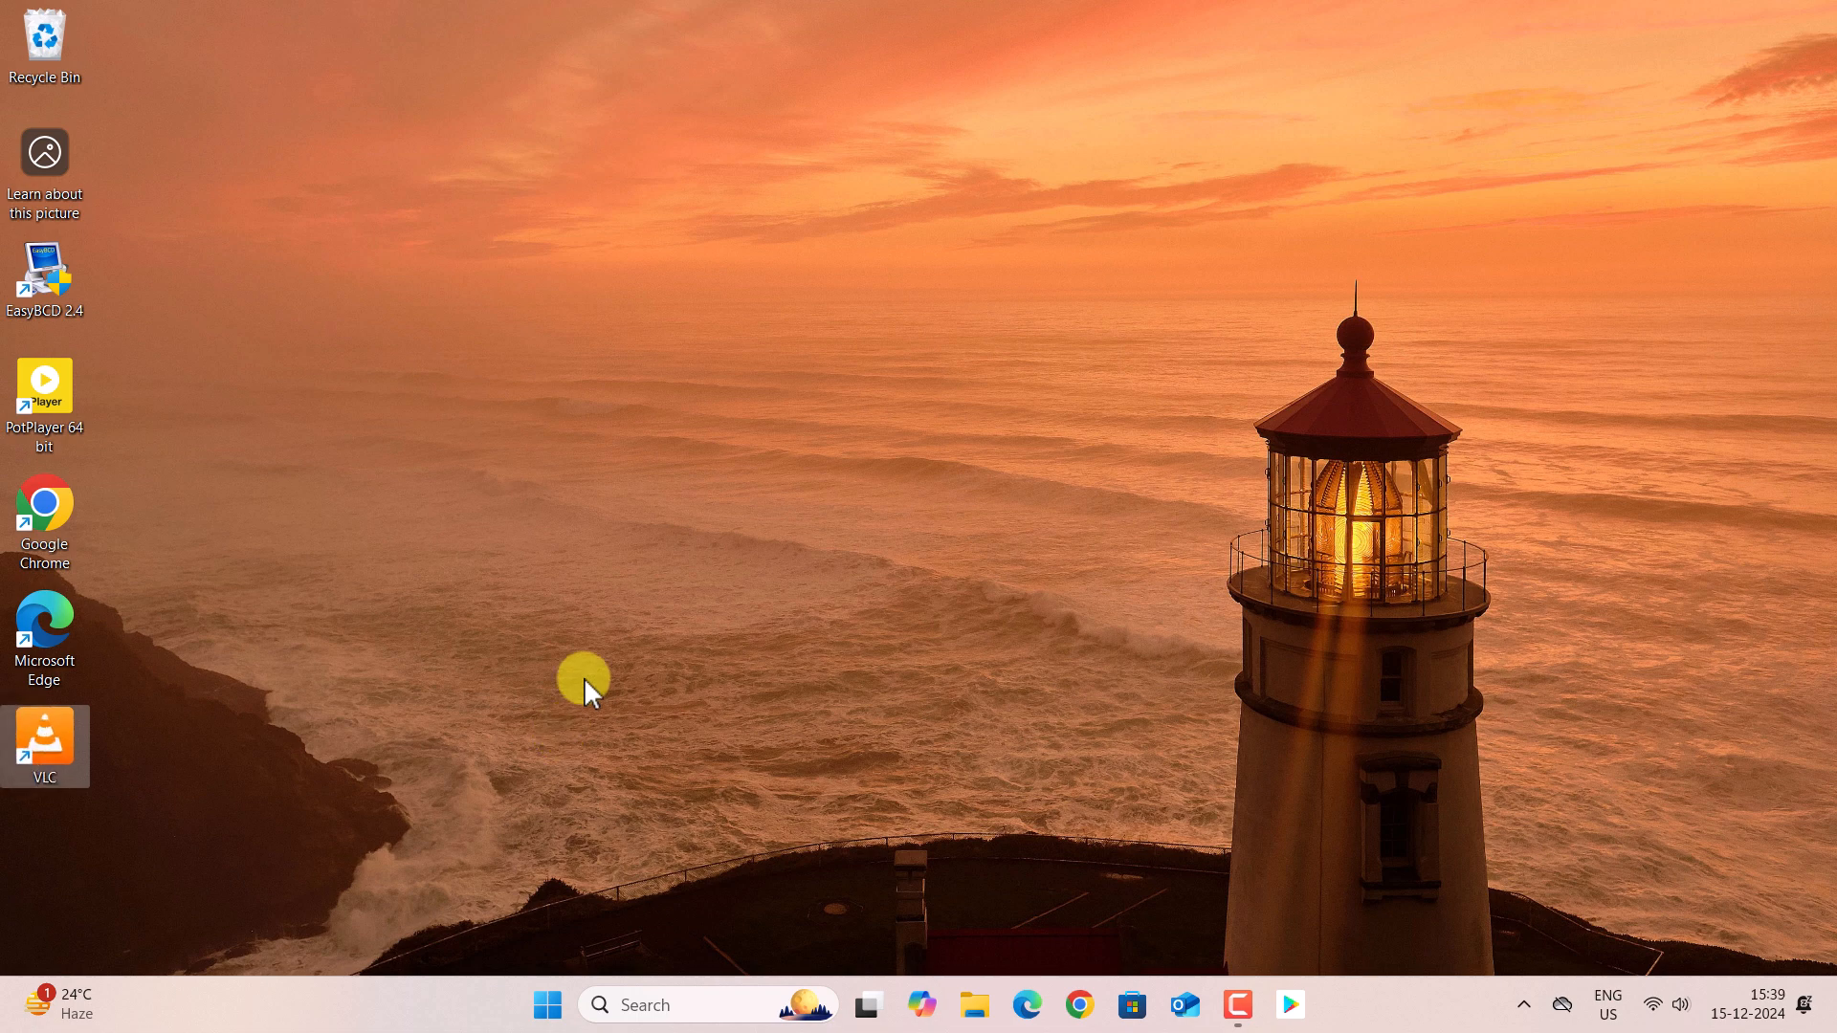